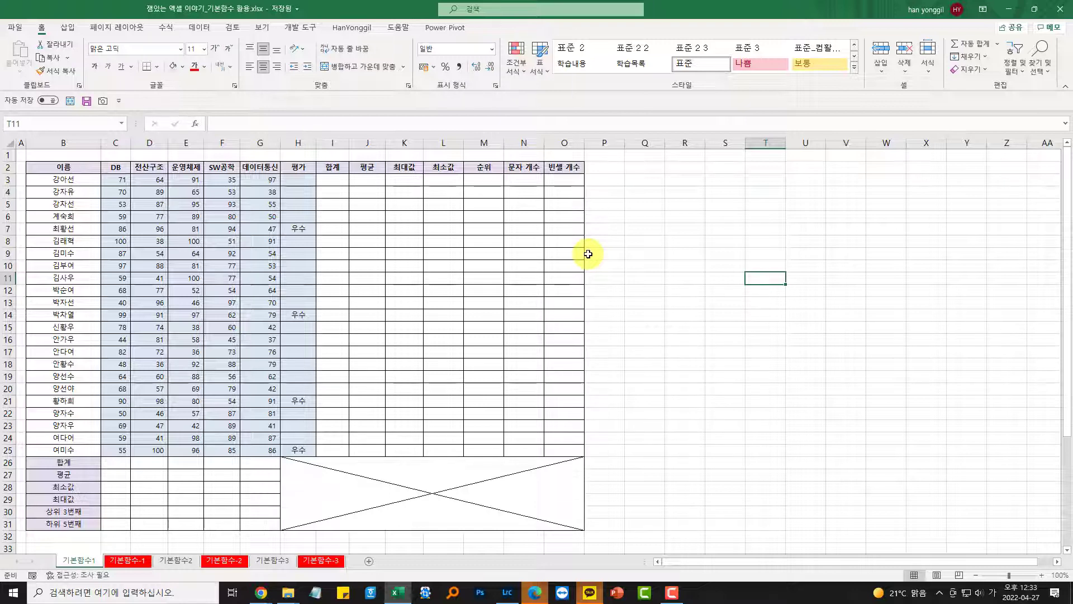
Begin a formula in cell I3, the first cell under the 합계 heading
click(332, 171)
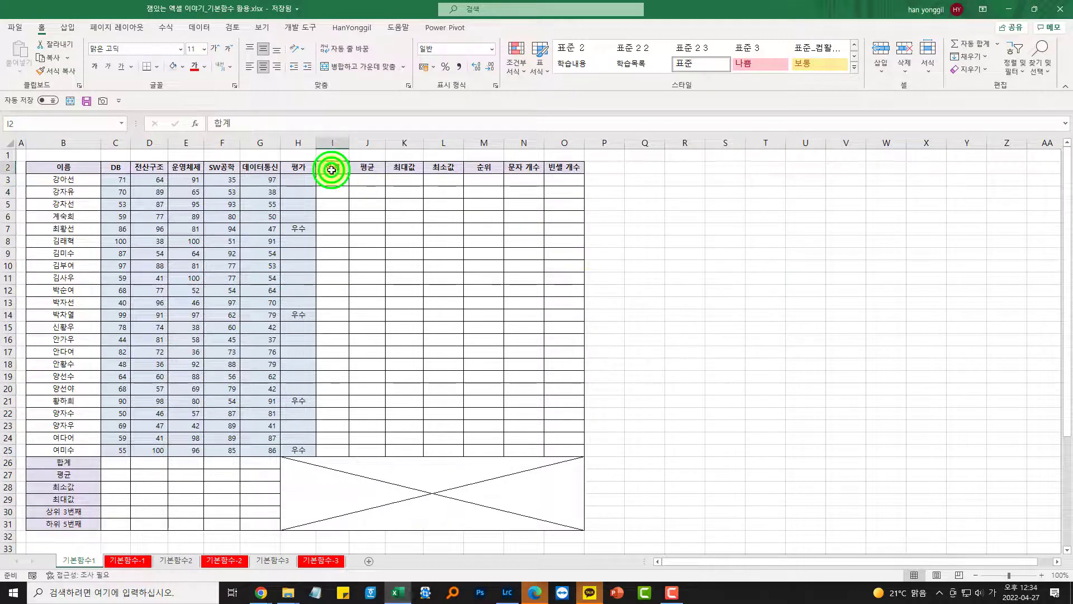
click(332, 182)
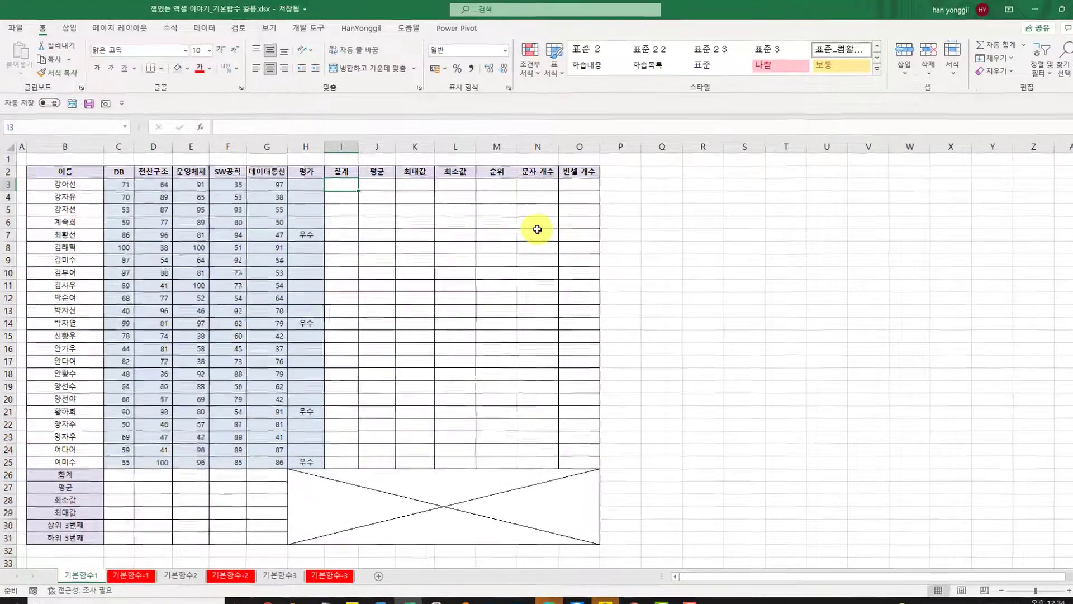
text(=)
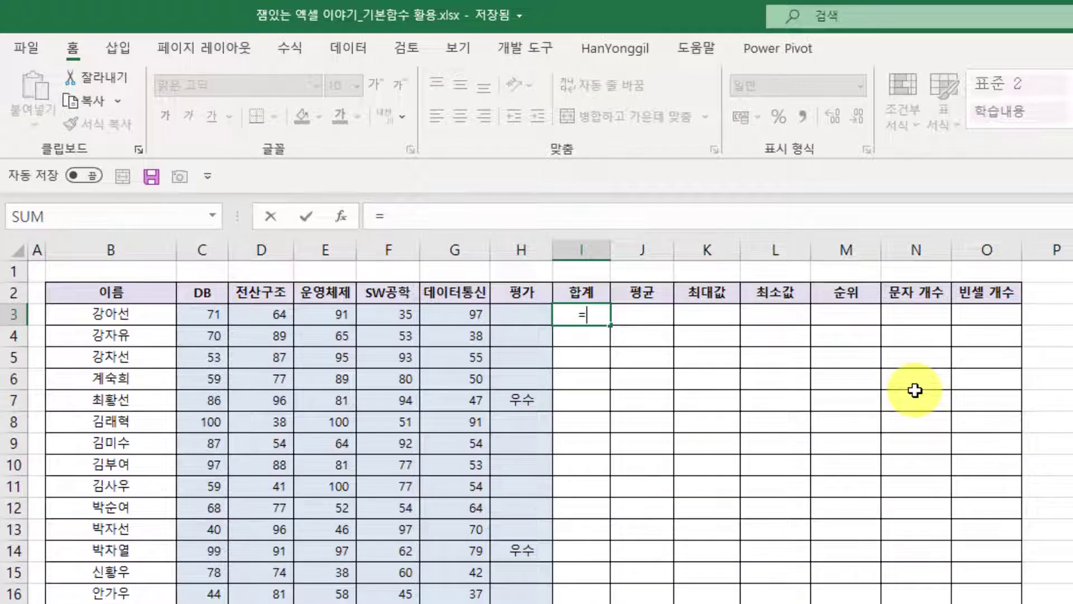
text(녀)
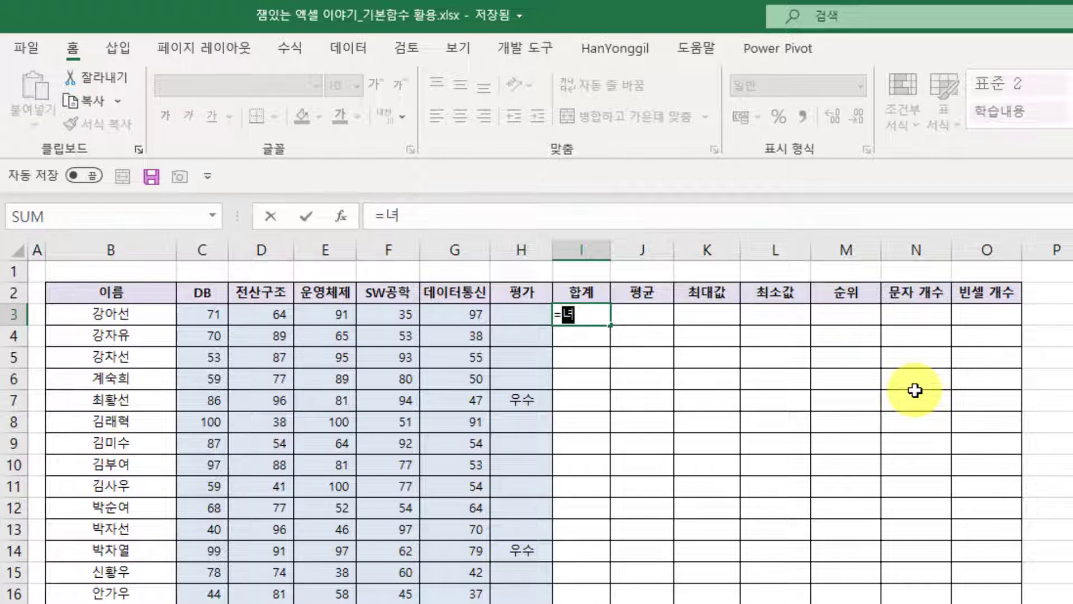
text(ㅡ)
key(BackSpace)
key(BackSpace)
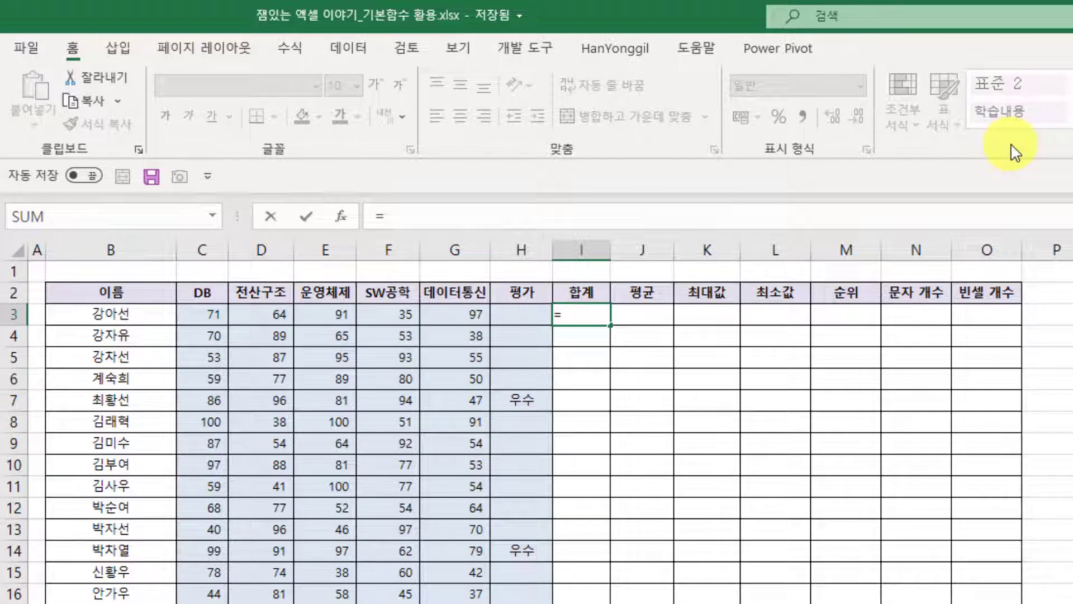
Complete the formula in I3 as =SUM(C3:G3) to total the first student's five subject scores
text(su)
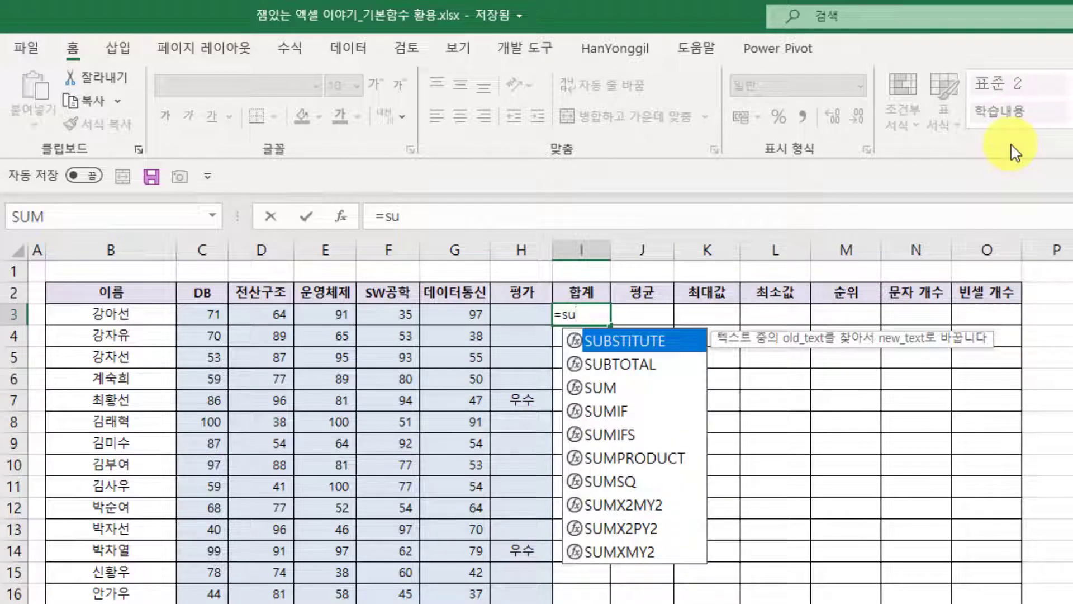
text(m)
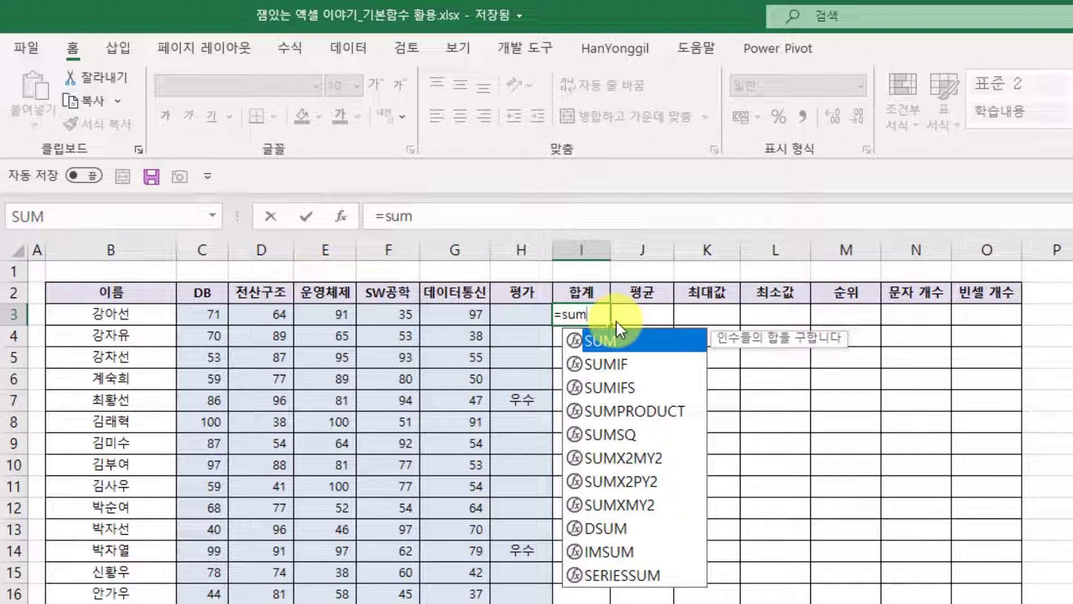
key(Tab)
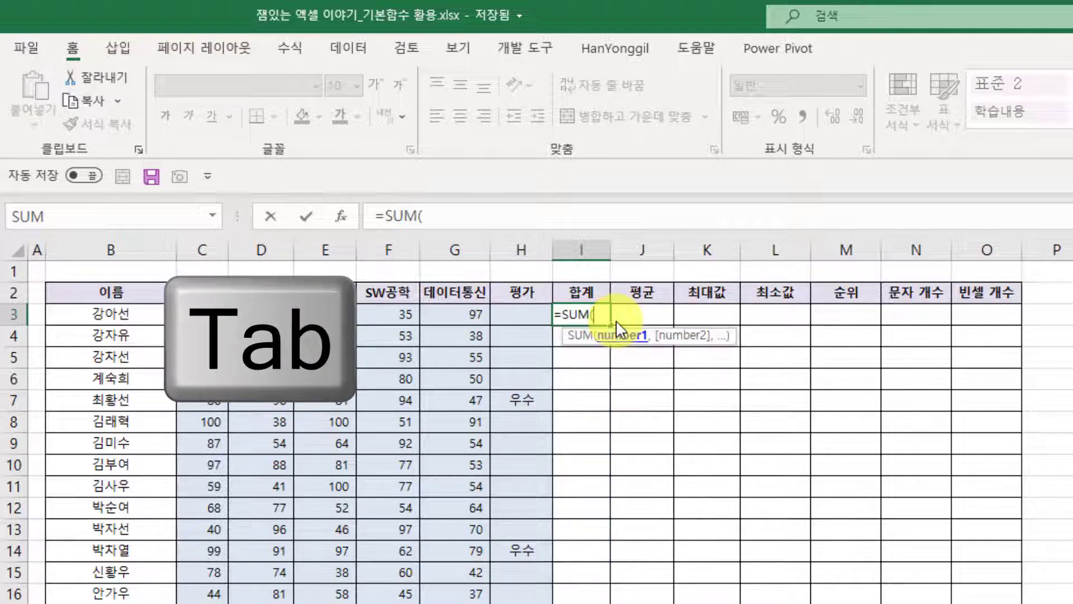
key(Tab)
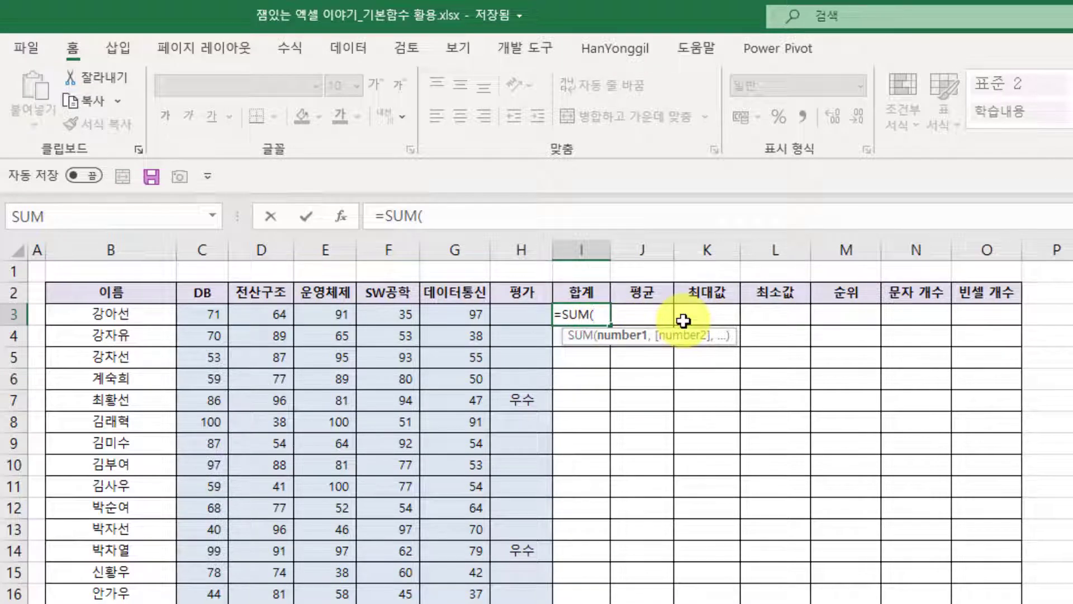
click(204, 315)
mouse_move(203, 315)
mouse_down()
mouse_move(249, 304)
mouse_move(507, 307)
mouse_move(461, 316)
mouse_up()
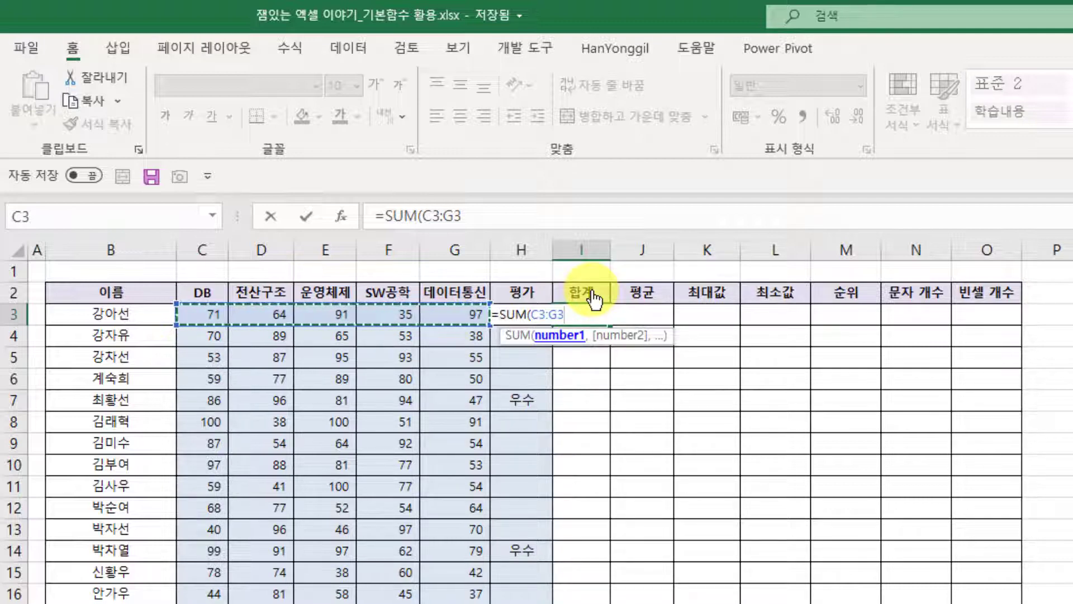
key(Return)
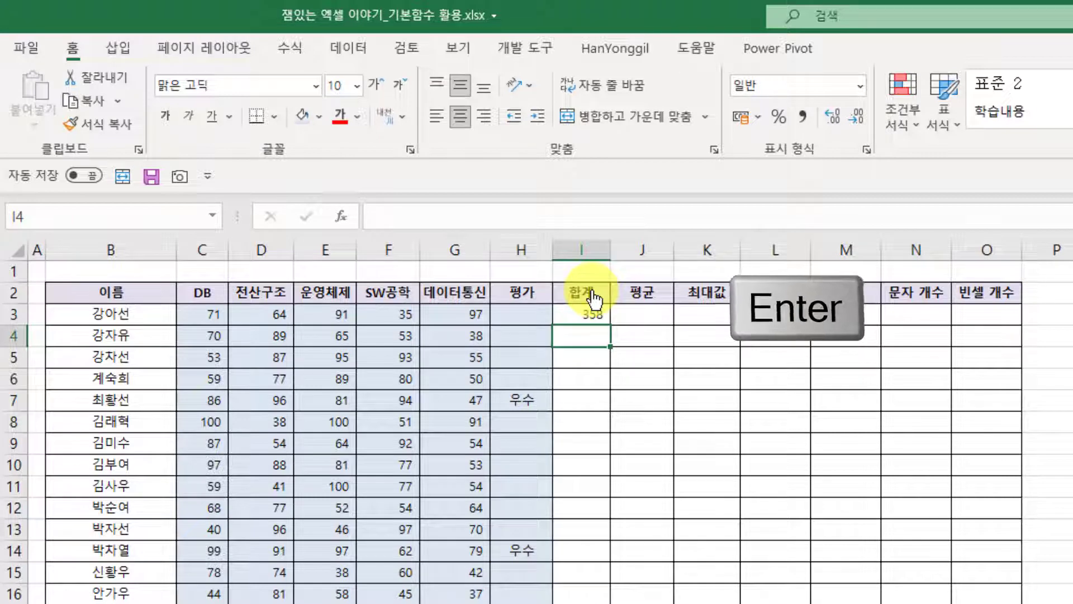
Check the SUM formula in I3 and fill it down the 합계 column through I25
key(Up)
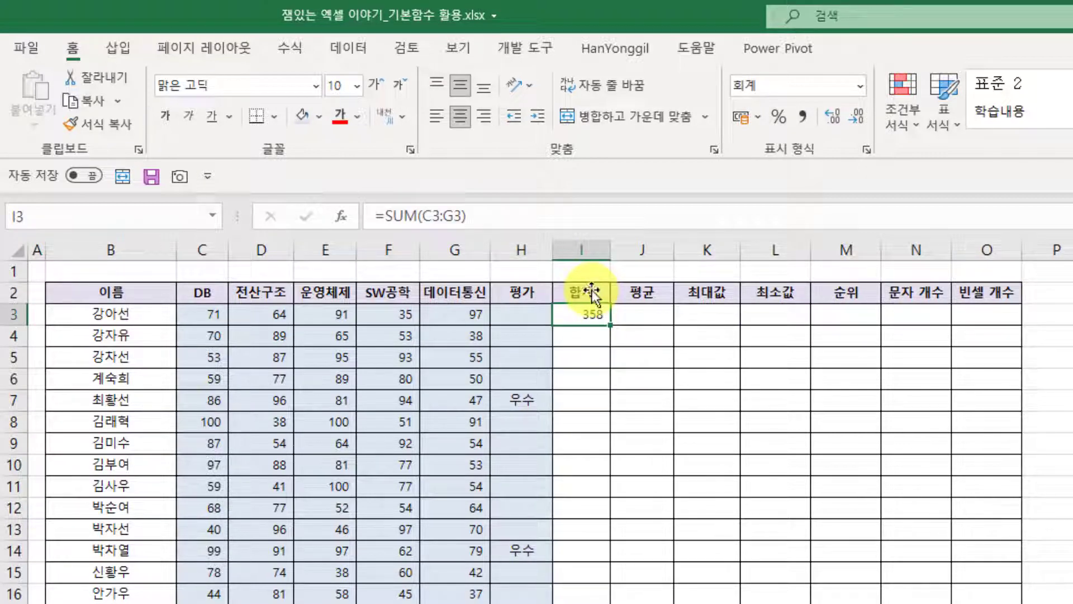
double_click(584, 311)
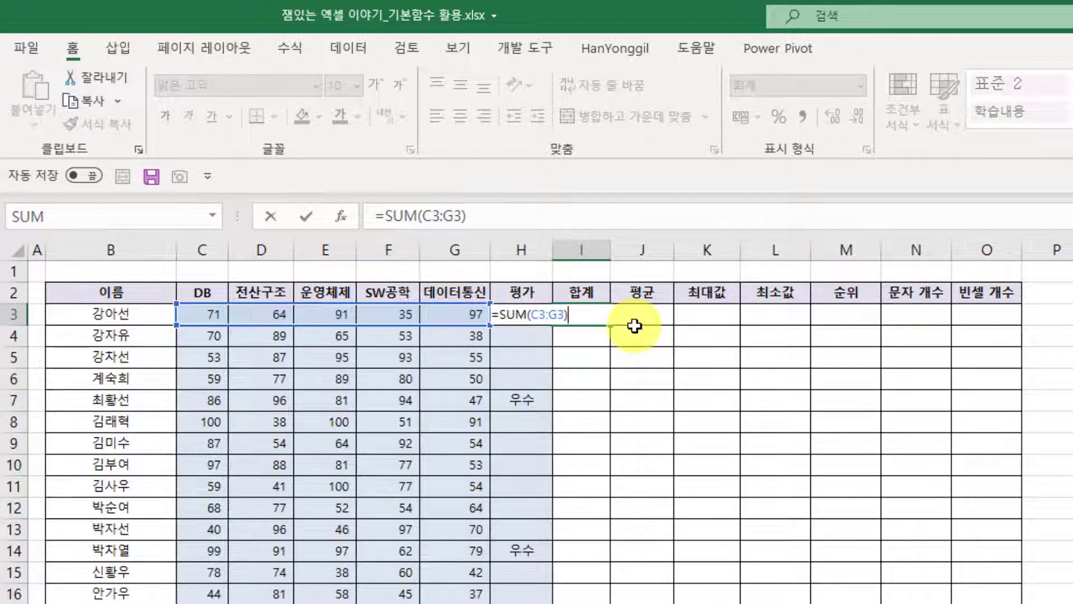
key(Return)
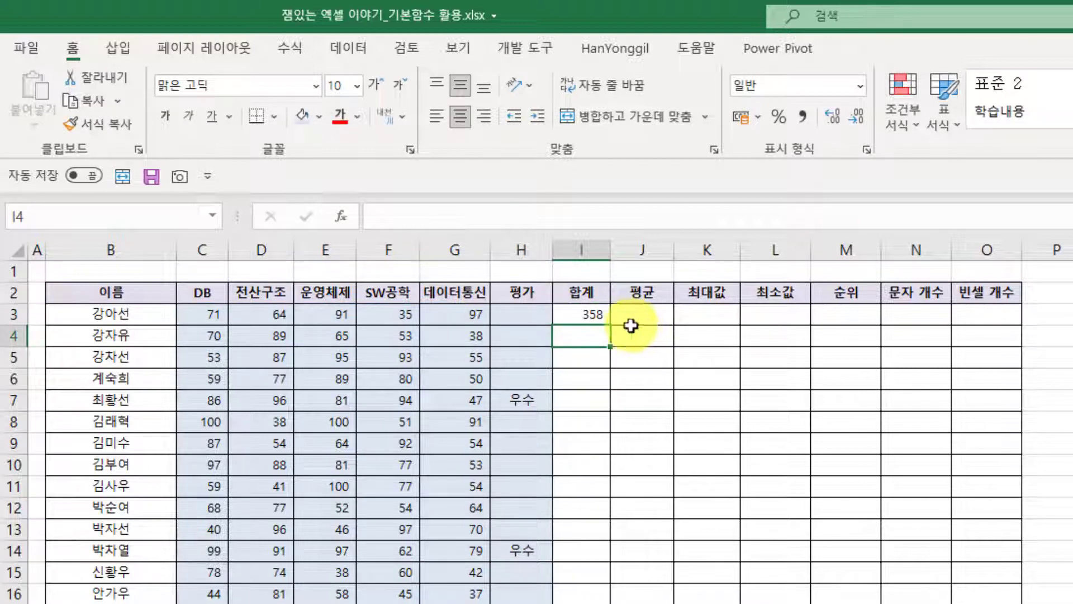
click(590, 320)
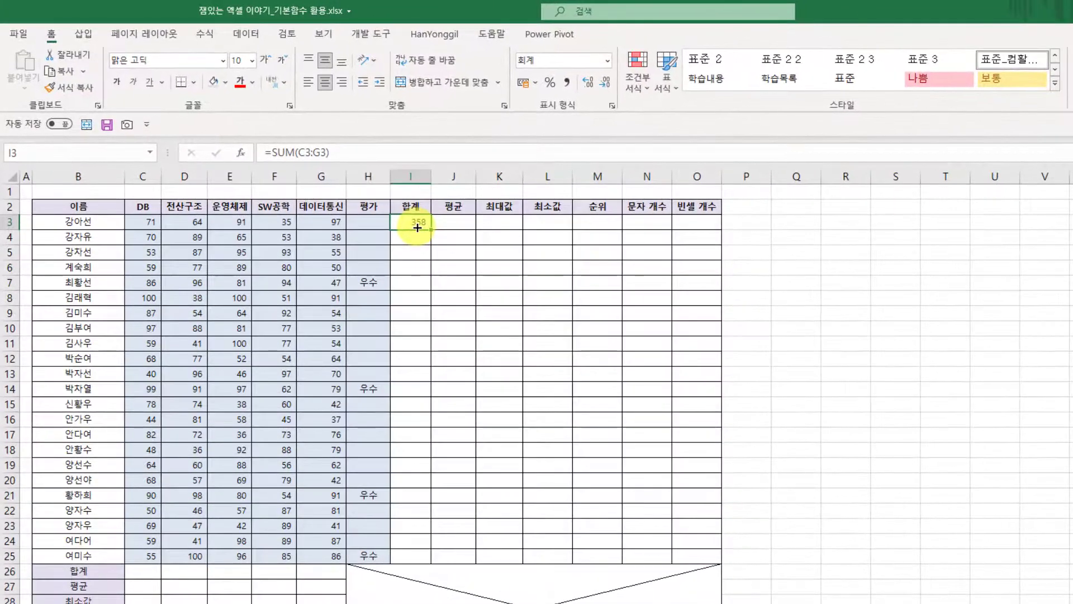
drag(429, 229, 431, 561)
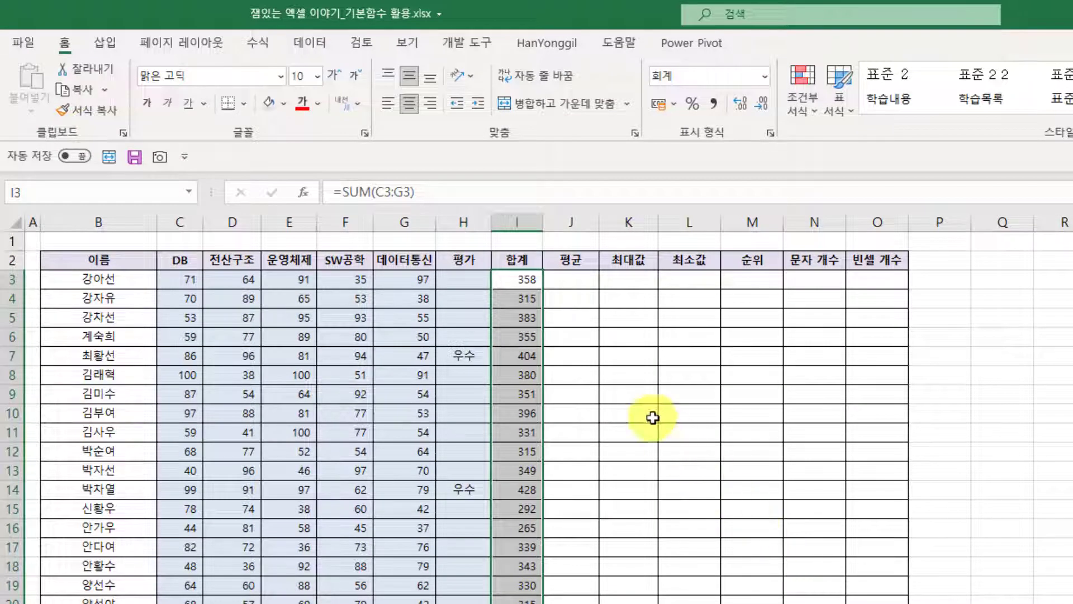
Examine the cell references of the copied SUM formulas in the 합계 column, temporarily displaying formulas instead of values
click(524, 282)
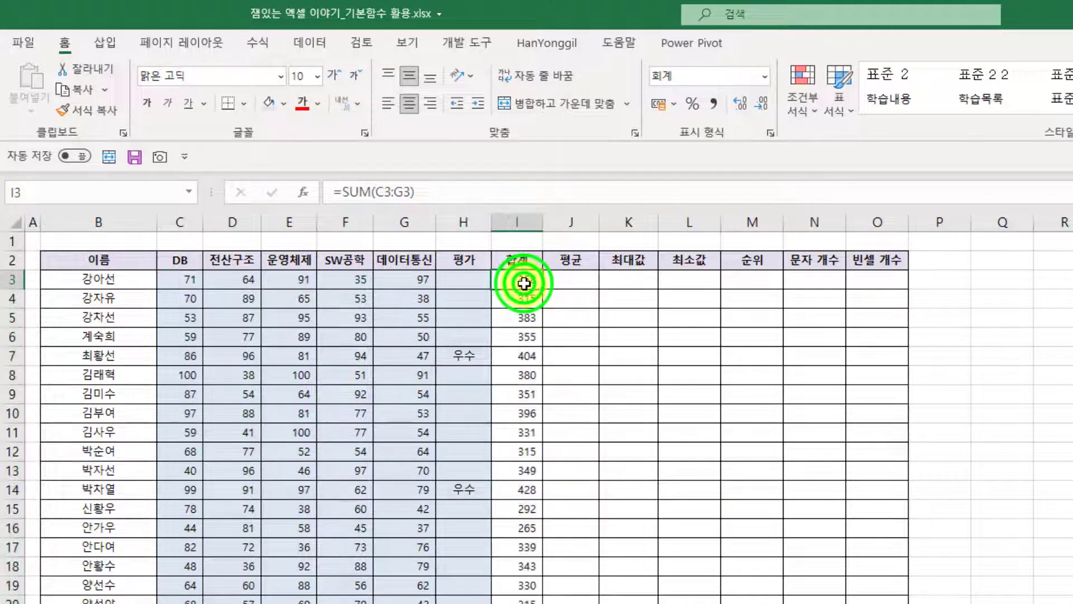
click(521, 303)
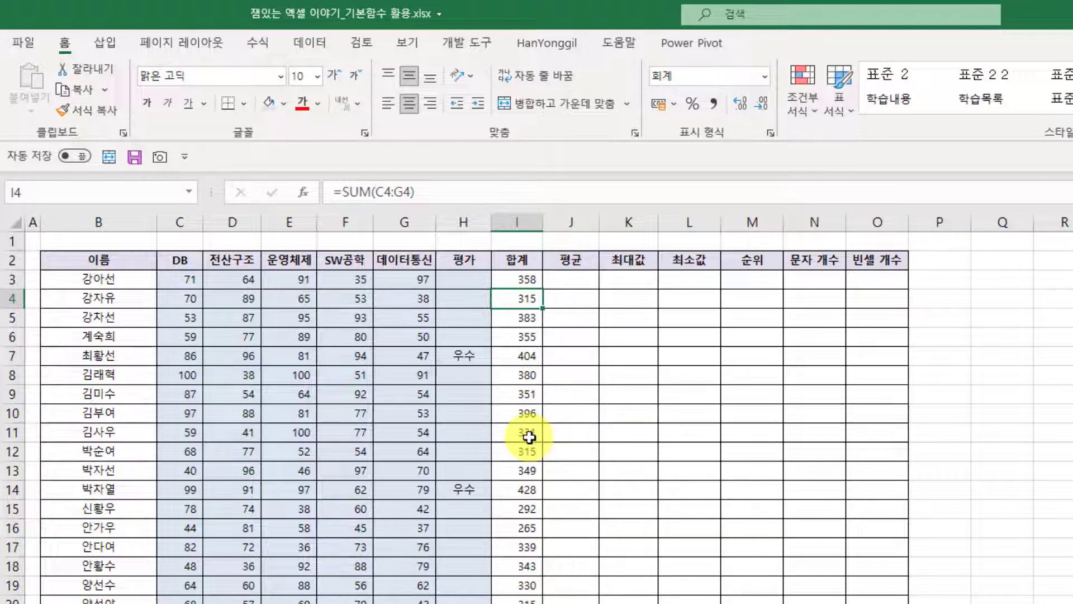
click(524, 278)
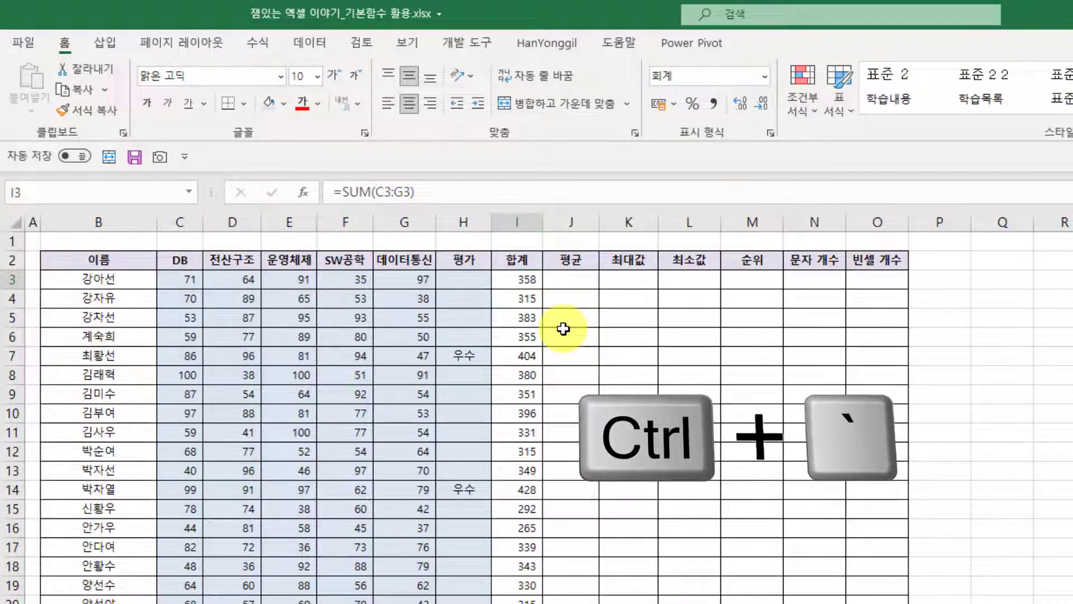
key(ctrl+grave)
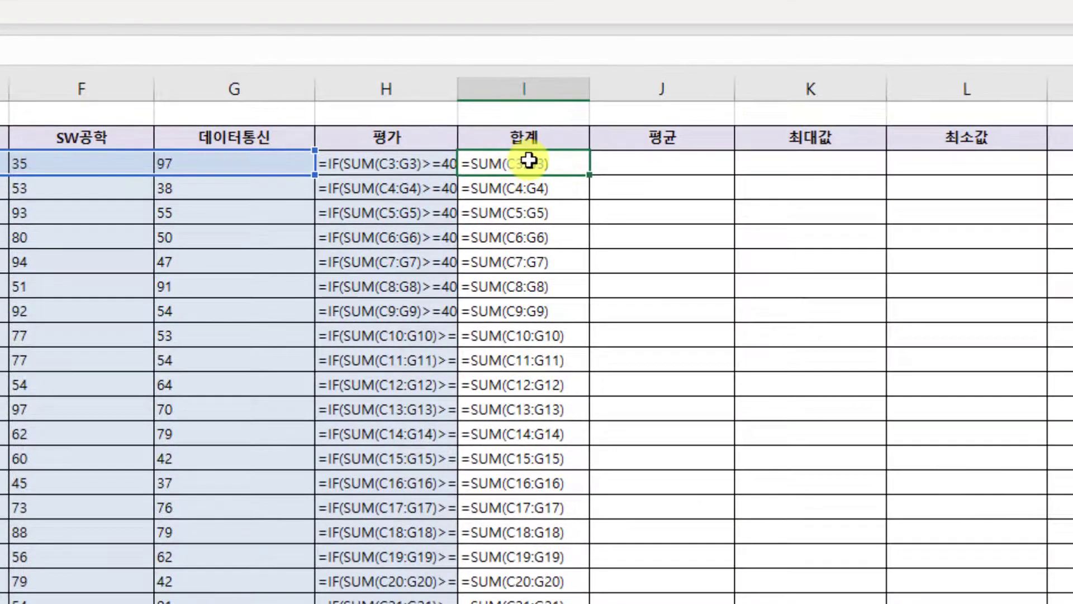
click(538, 163)
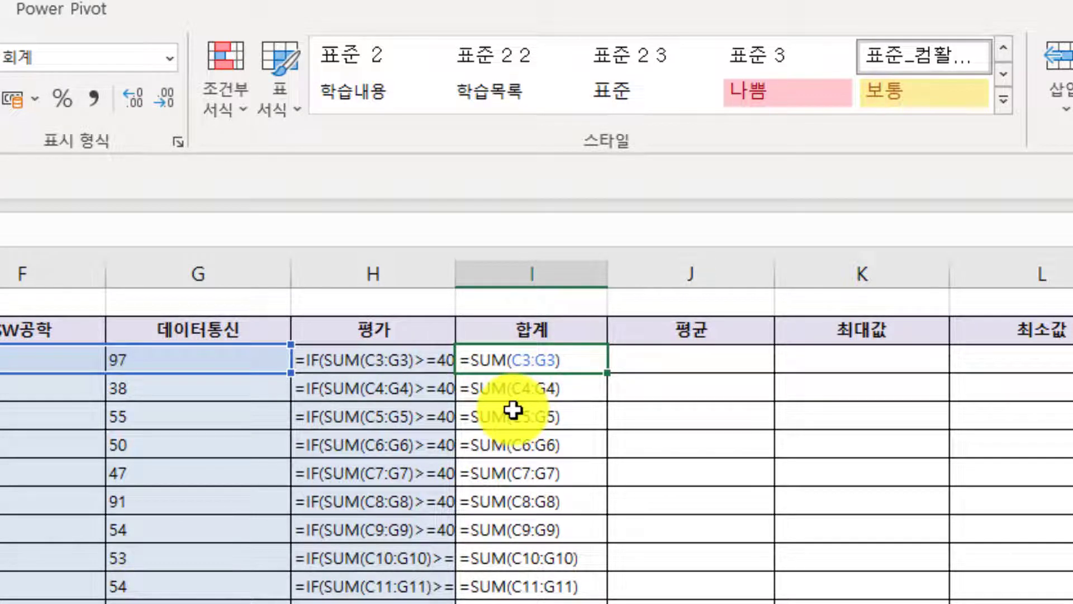
click(556, 420)
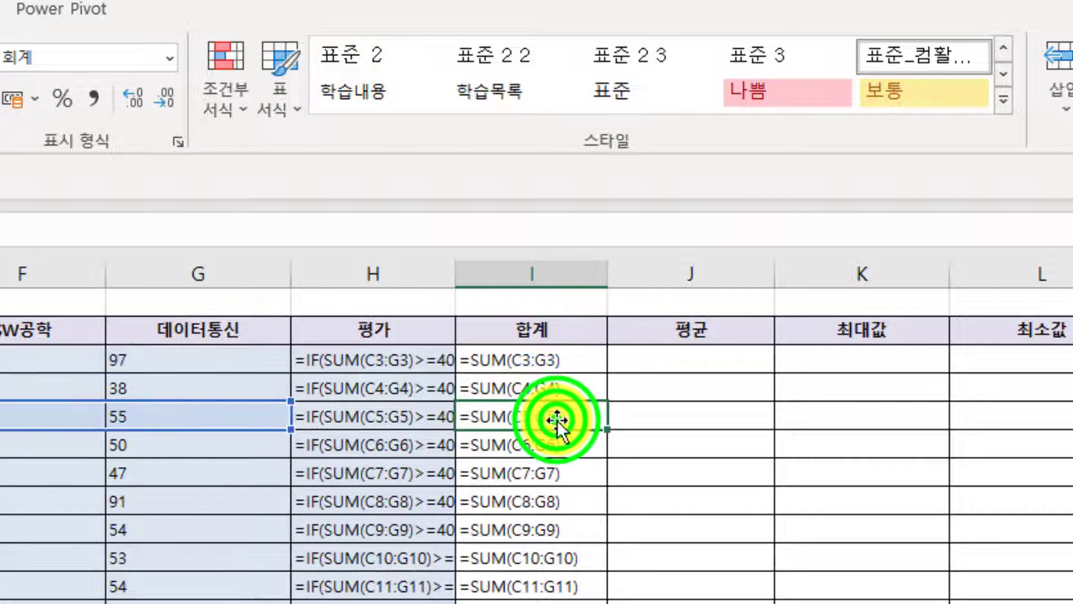
click(534, 448)
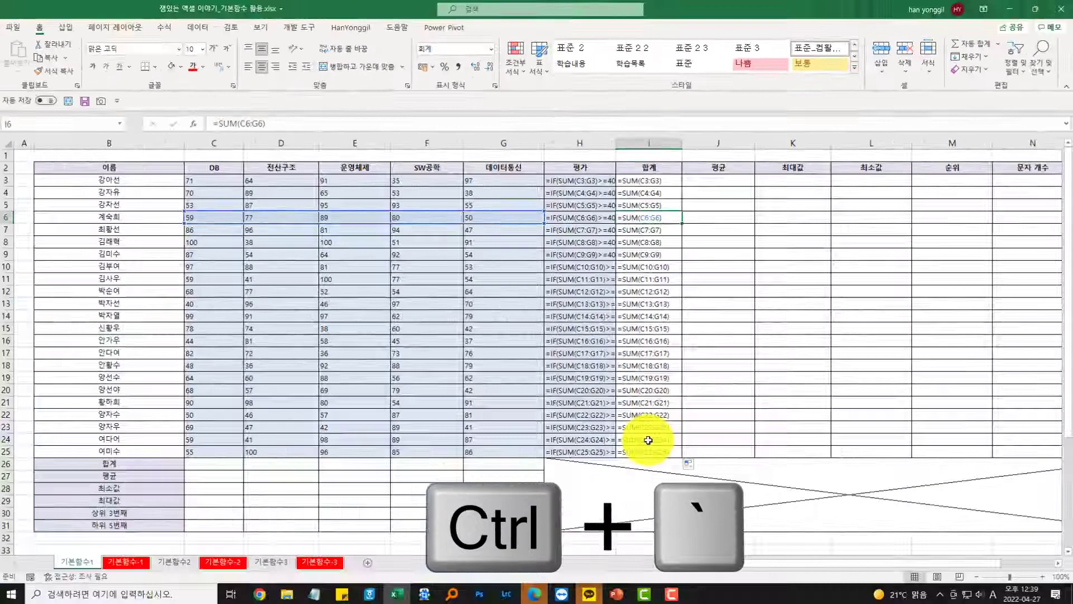
key(ctrl+grave)
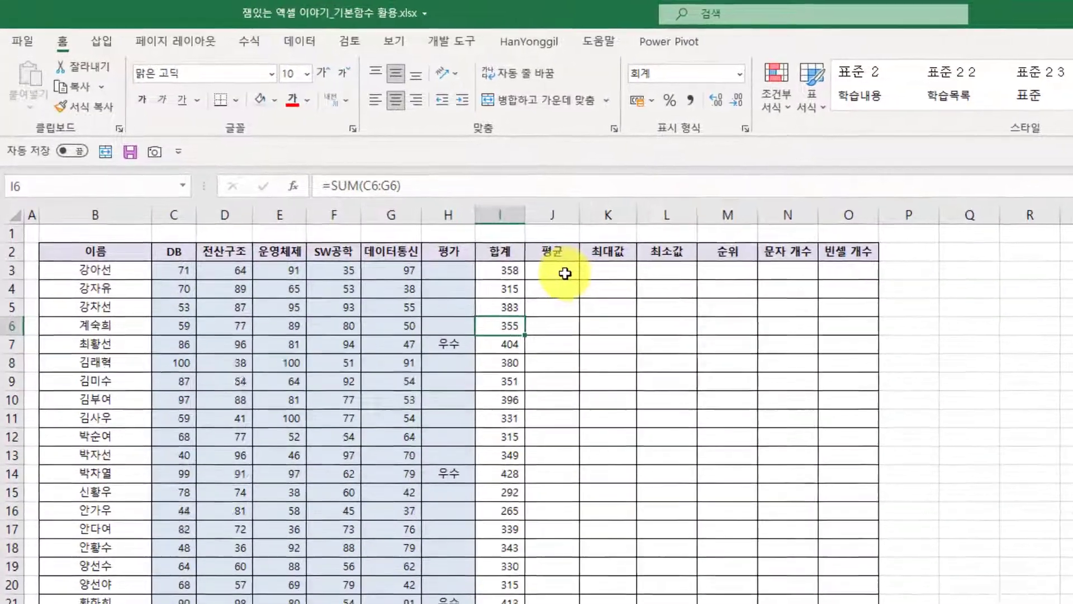
Enter =AVERAGE(C3:G3) in cell J3 under 평균 to average the first student's subject scores
click(518, 251)
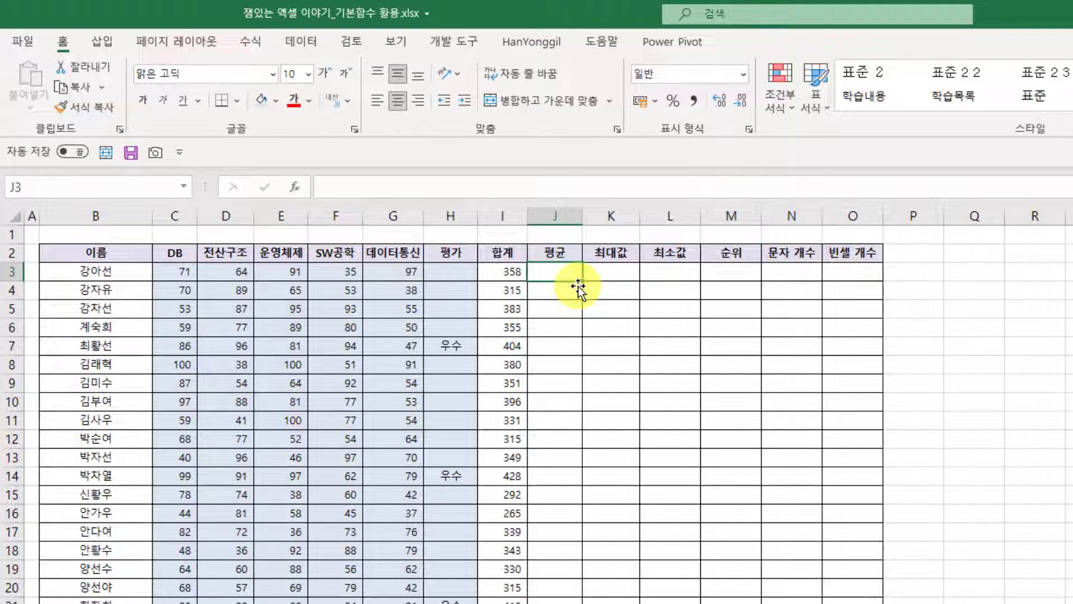
text(=)
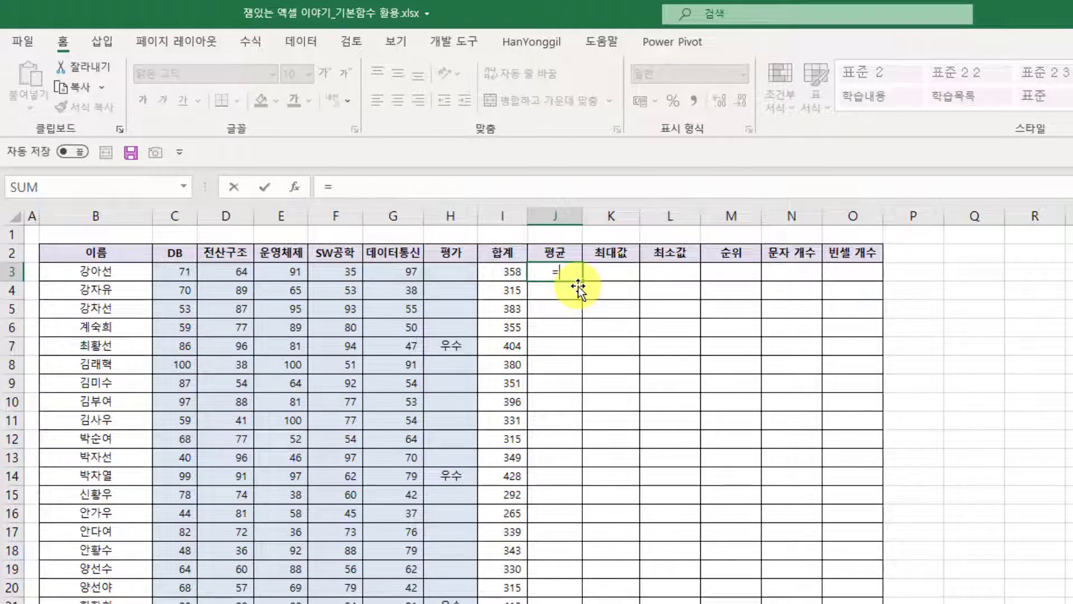
text(aver)
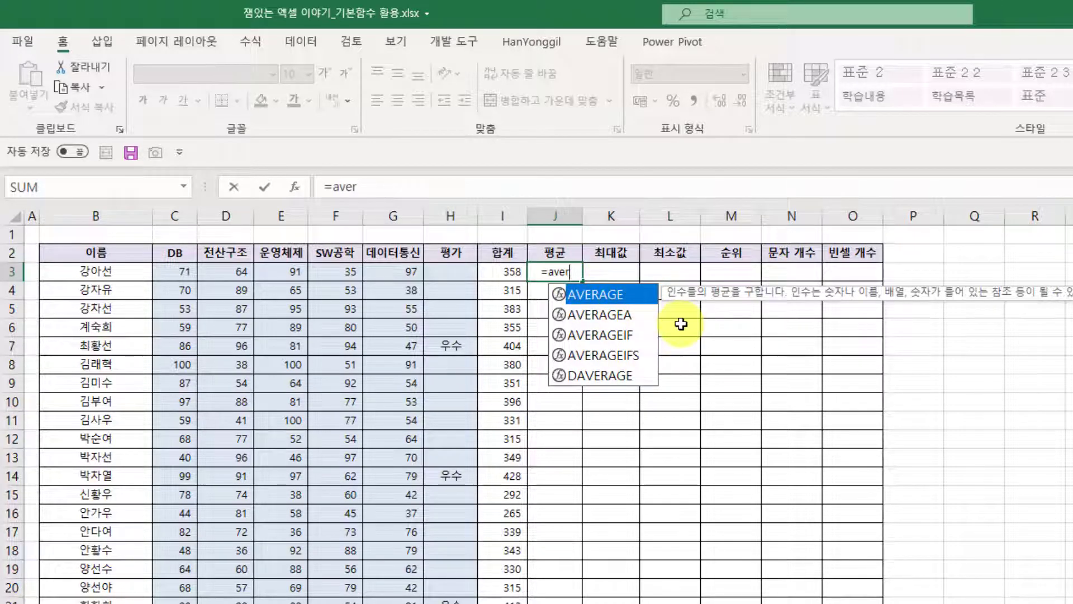
key(Tab)
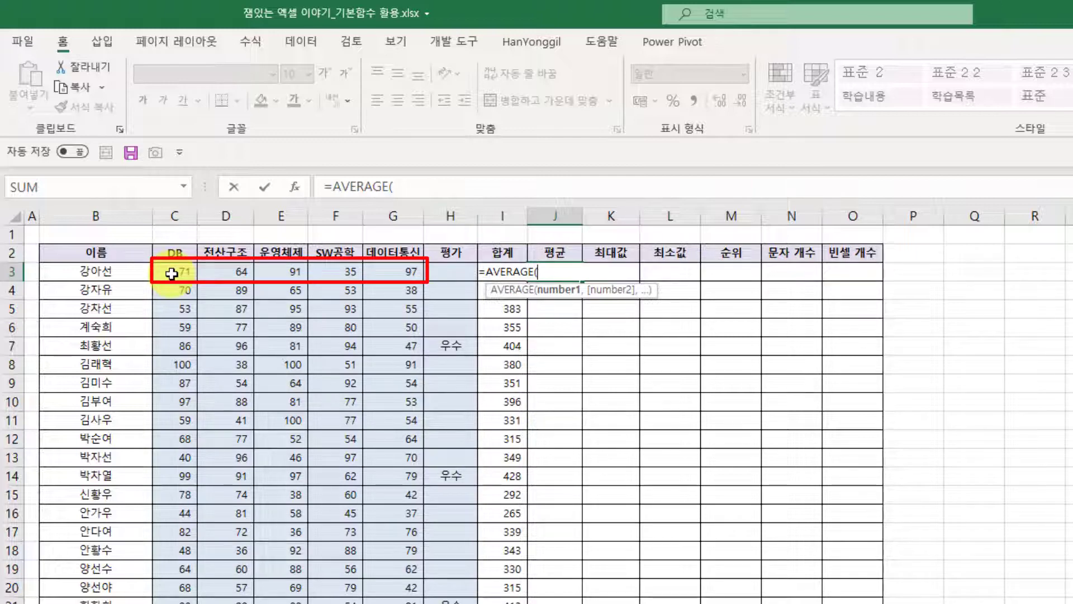
drag(172, 273, 423, 275)
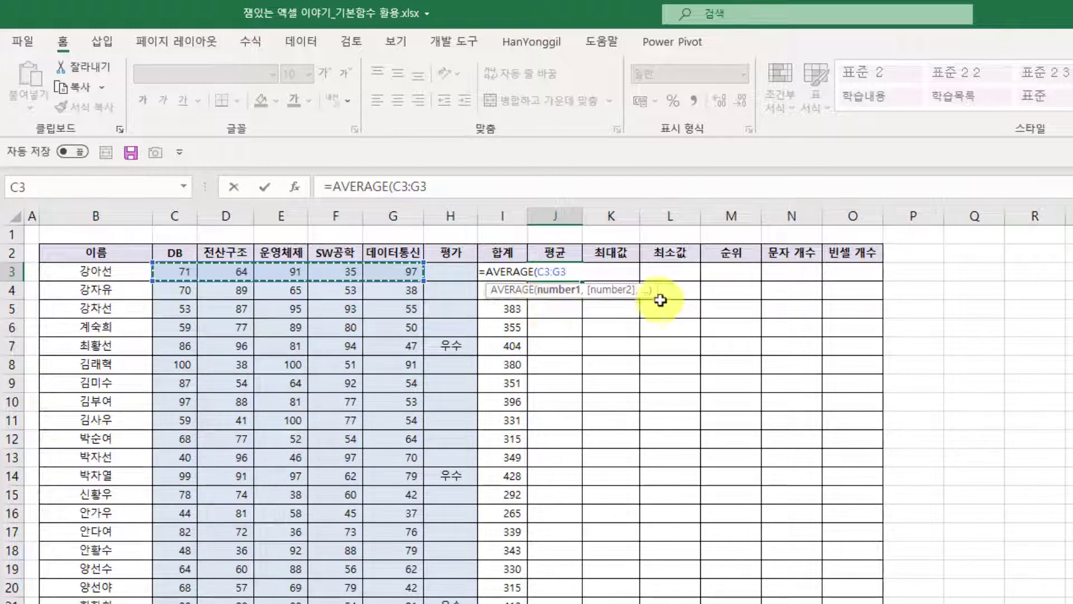
key(Return)
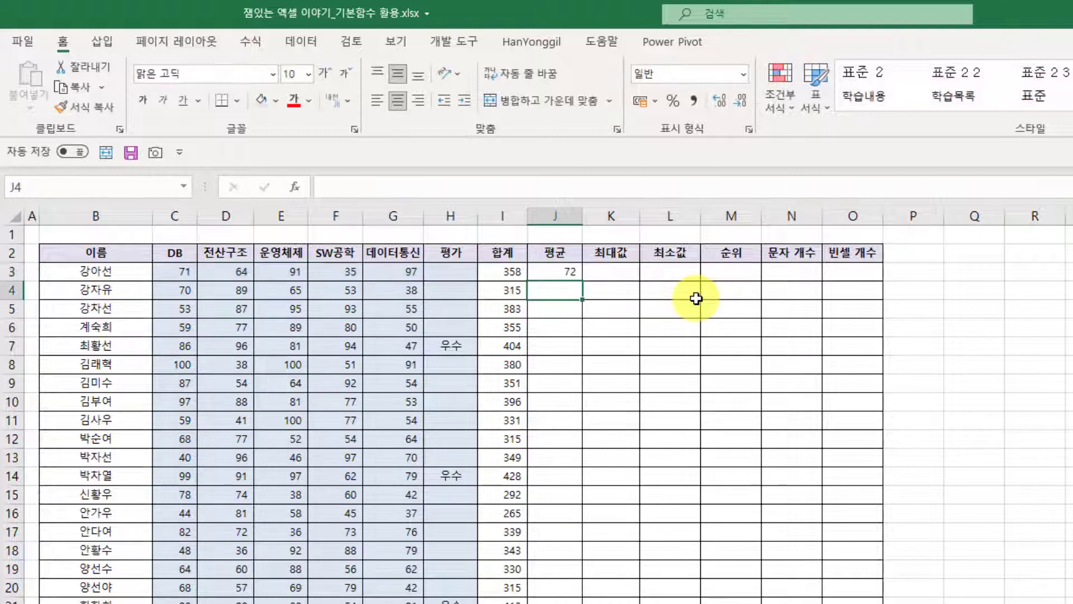
click(572, 276)
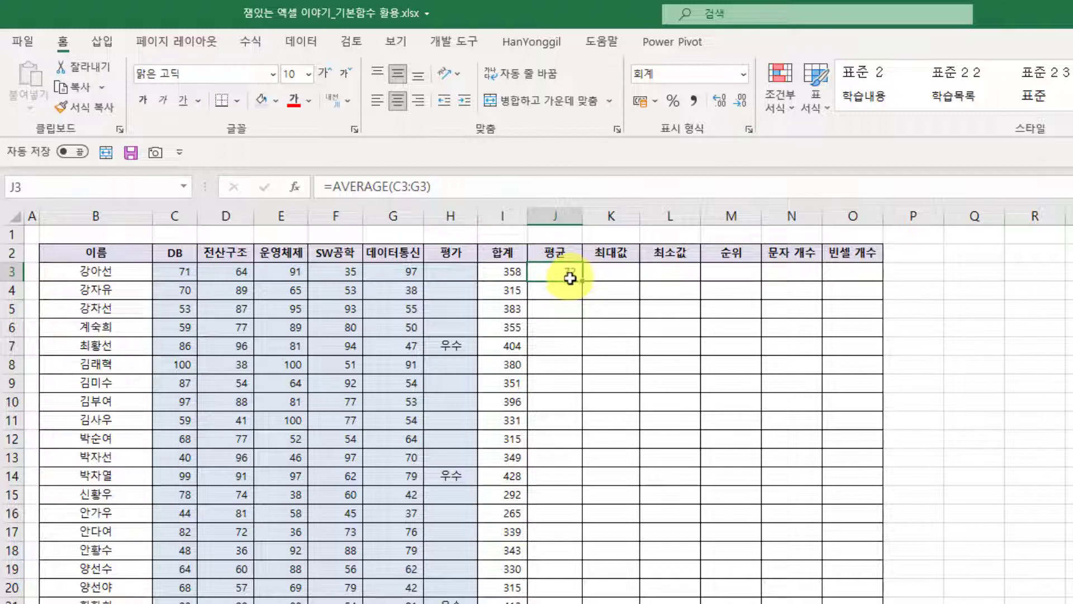
click(553, 293)
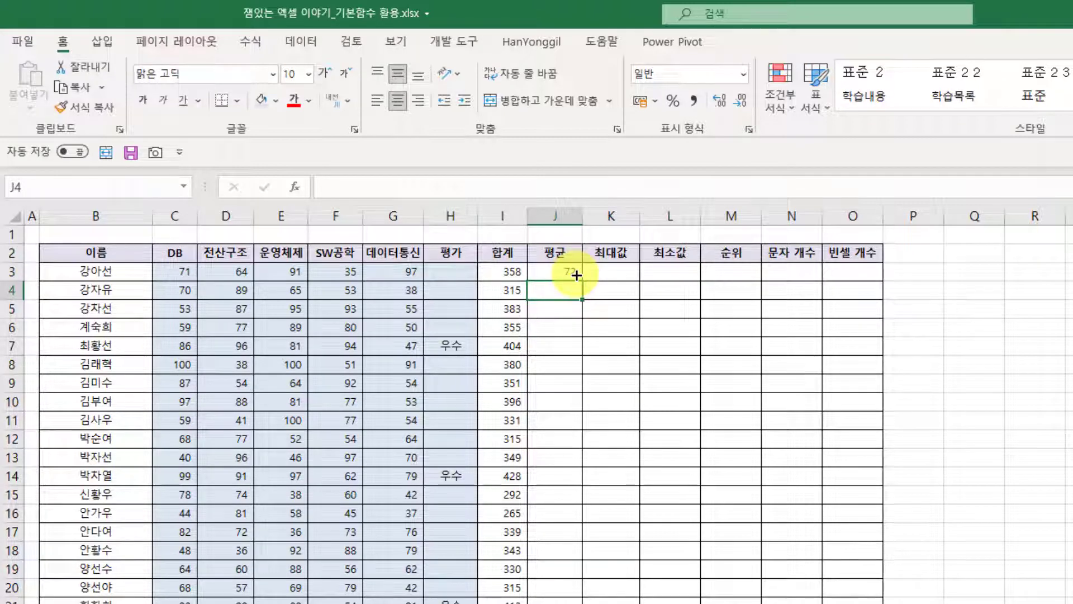
click(576, 273)
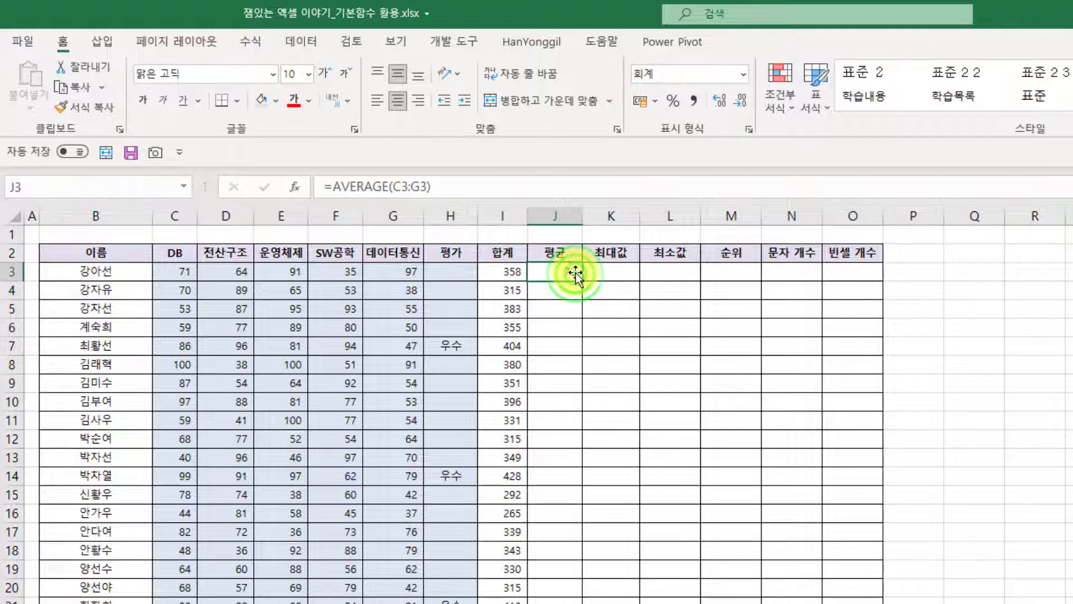
key(Return)
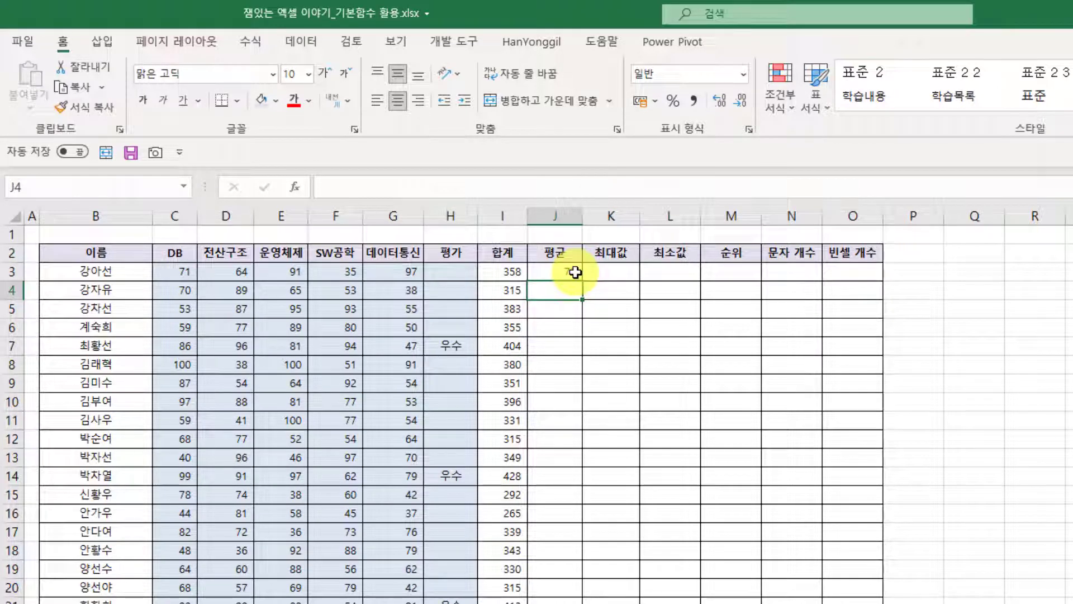
mouse_move(579, 299)
mouse_down()
mouse_move(568, 366)
mouse_move(568, 601)
mouse_up()
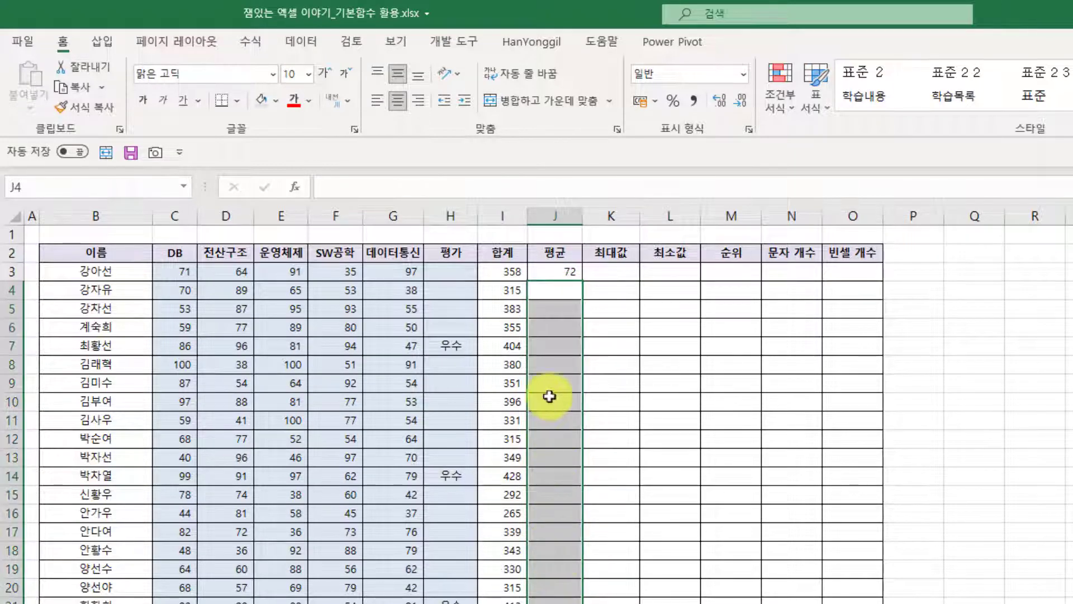
click(545, 290)
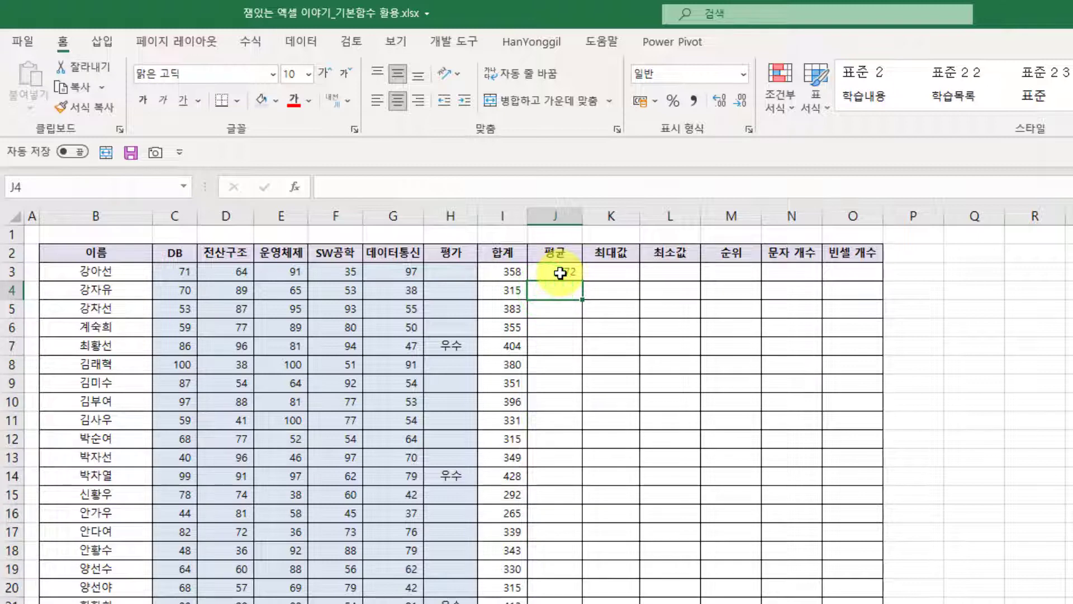
Fill the AVERAGE formula in J3 down the 평균 column through J25
click(560, 273)
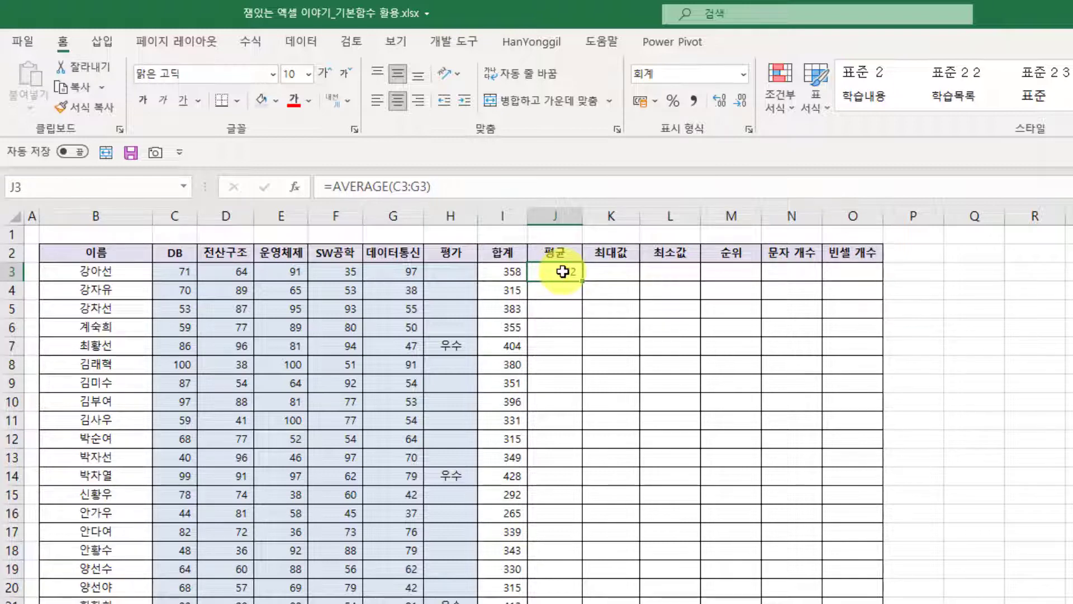
click(563, 272)
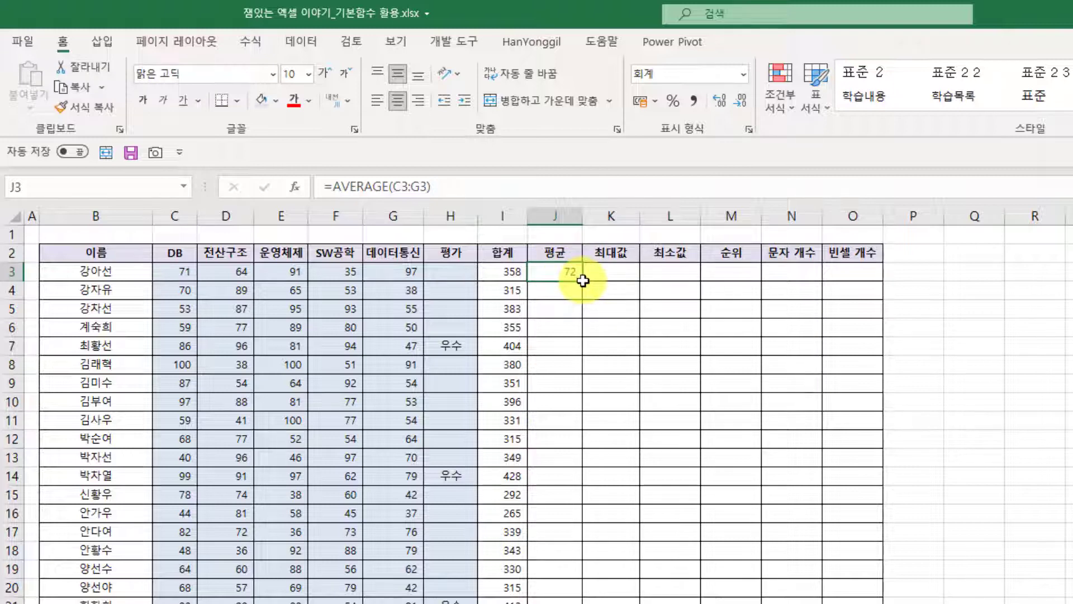
drag(584, 282, 584, 602)
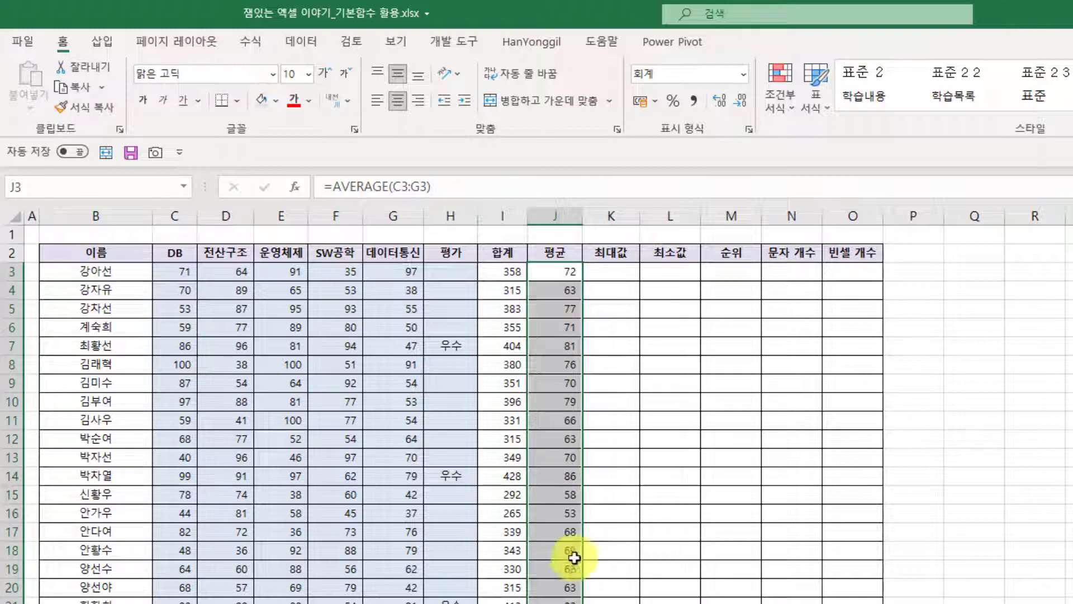
click(566, 278)
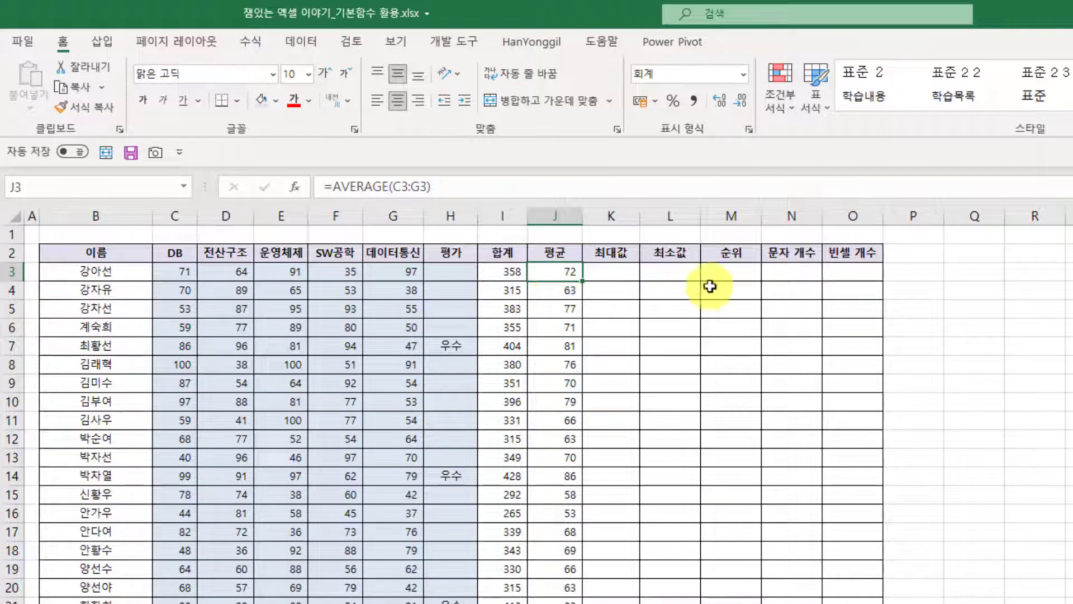
Enter =FORMULATEXT(J3) in cell Q3 to display the first student's average formula as text
click(965, 272)
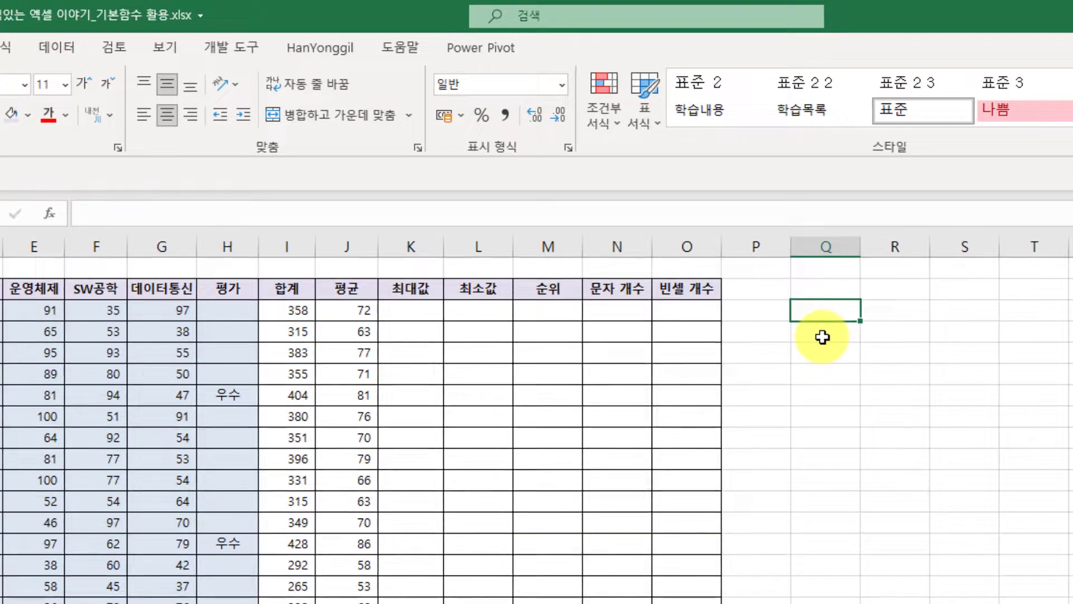
text(=)
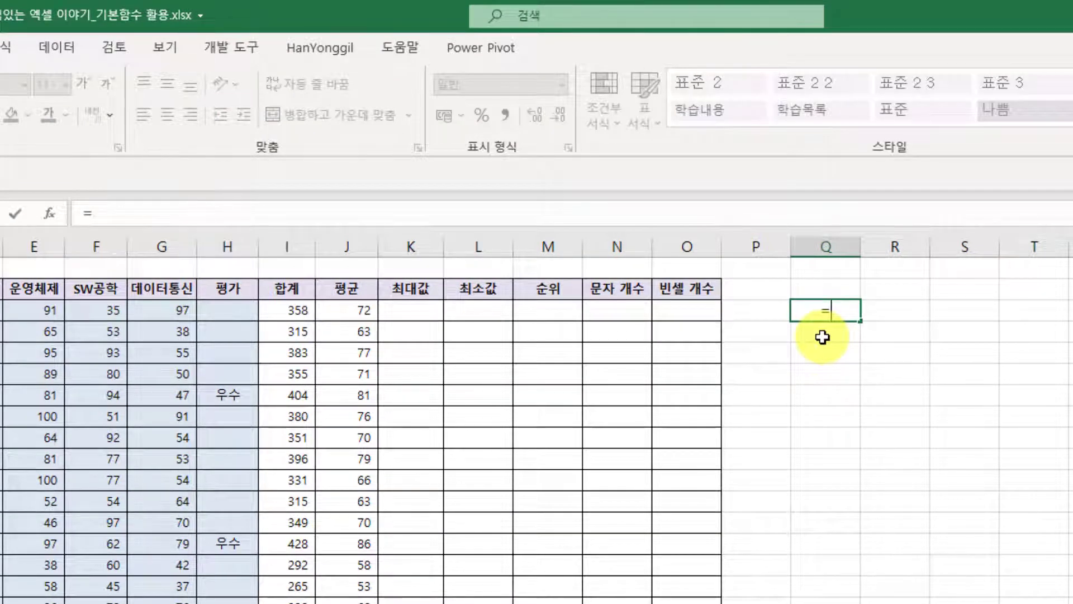
text(form)
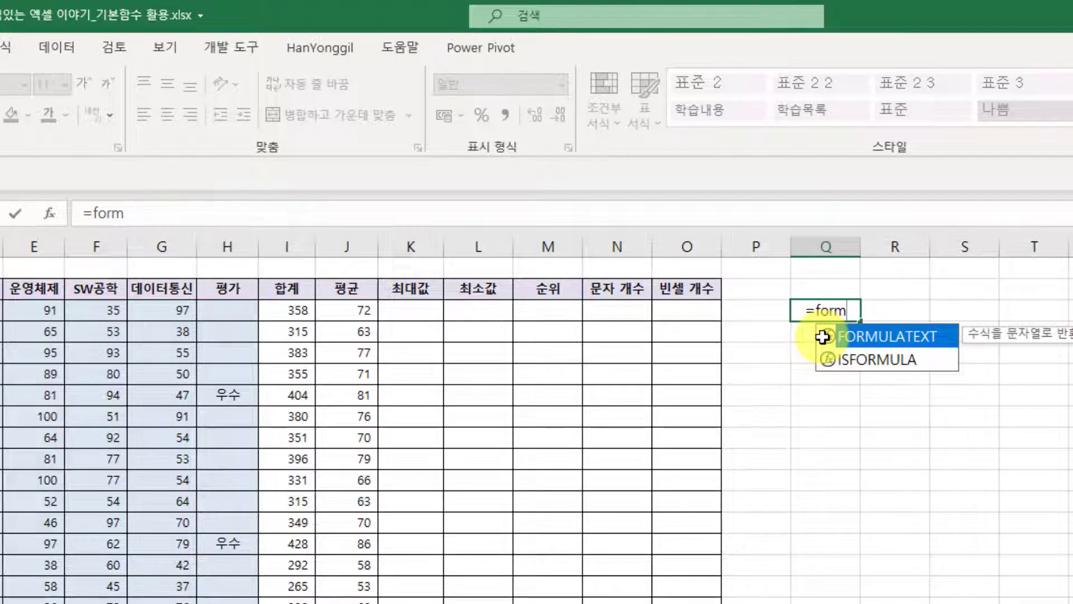
key(Tab)
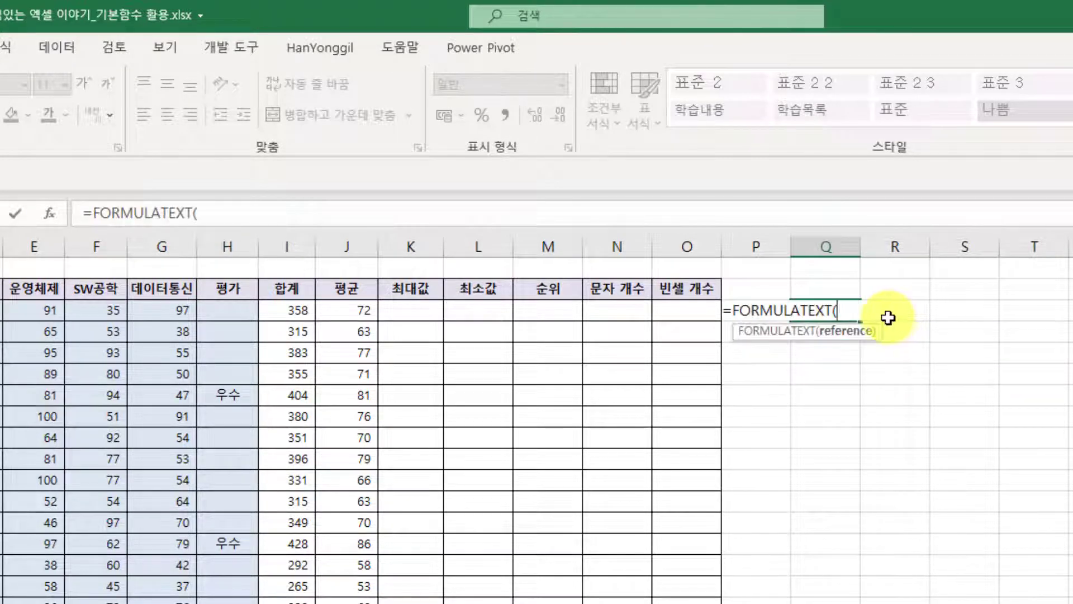
click(357, 316)
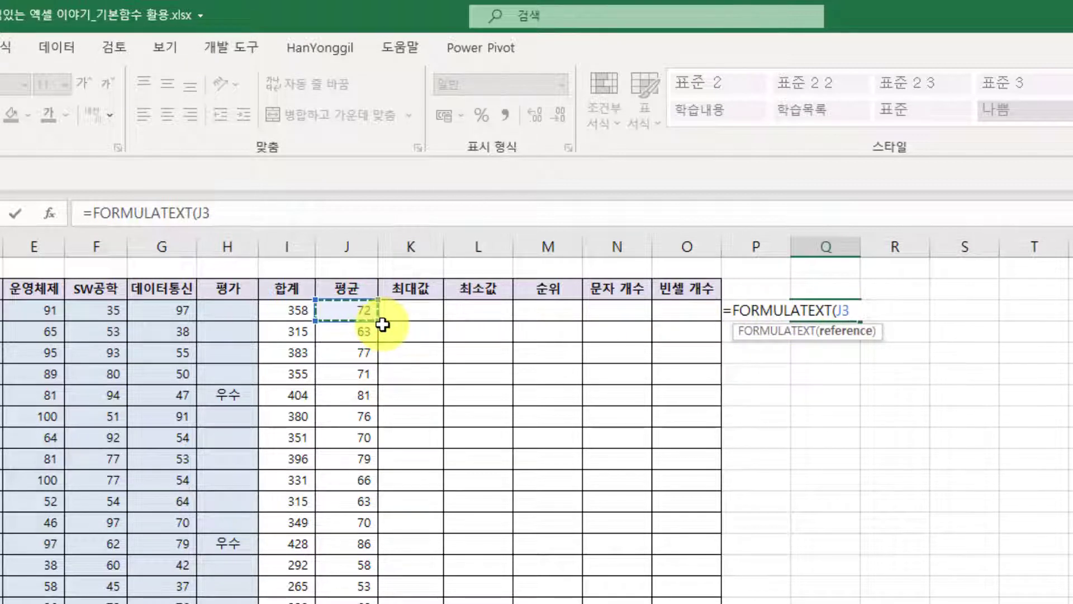
key(Return)
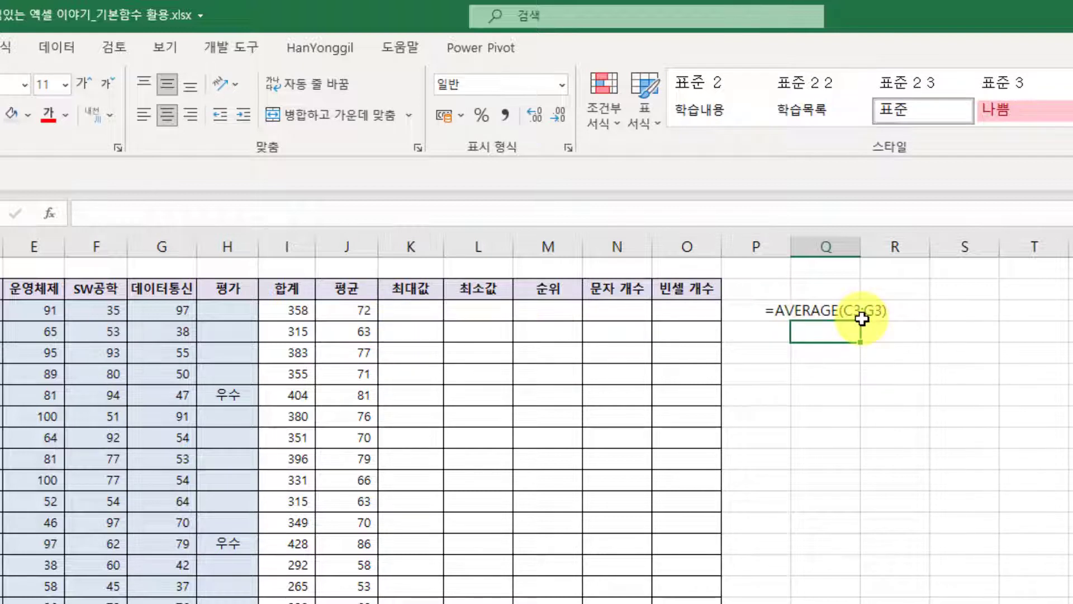
Fill the FORMULATEXT formula from Q3 down through Q25 and left-align the filled cells
click(834, 310)
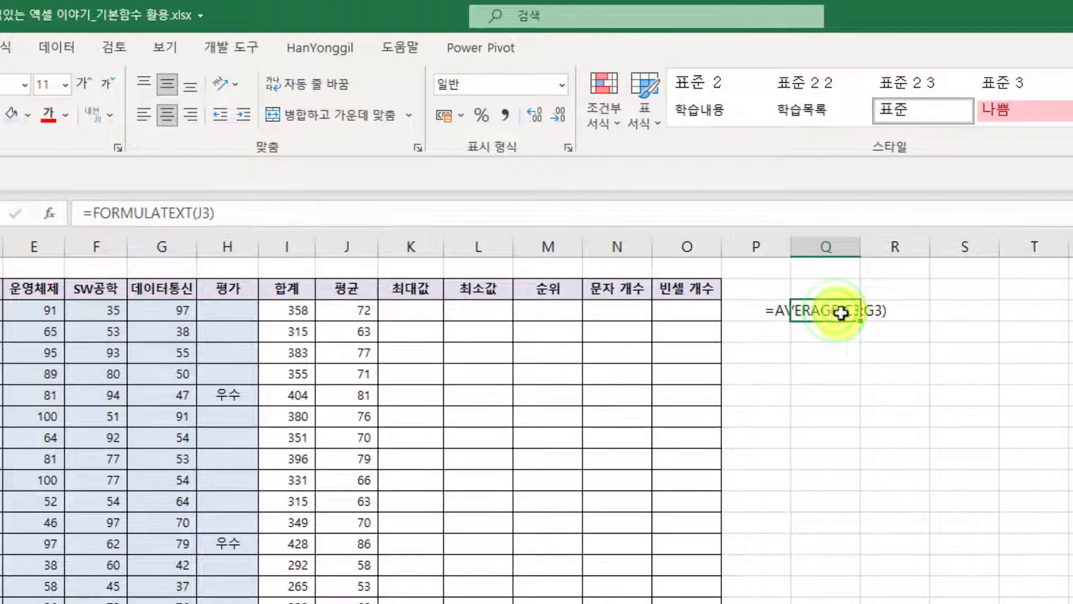
drag(861, 320, 827, 597)
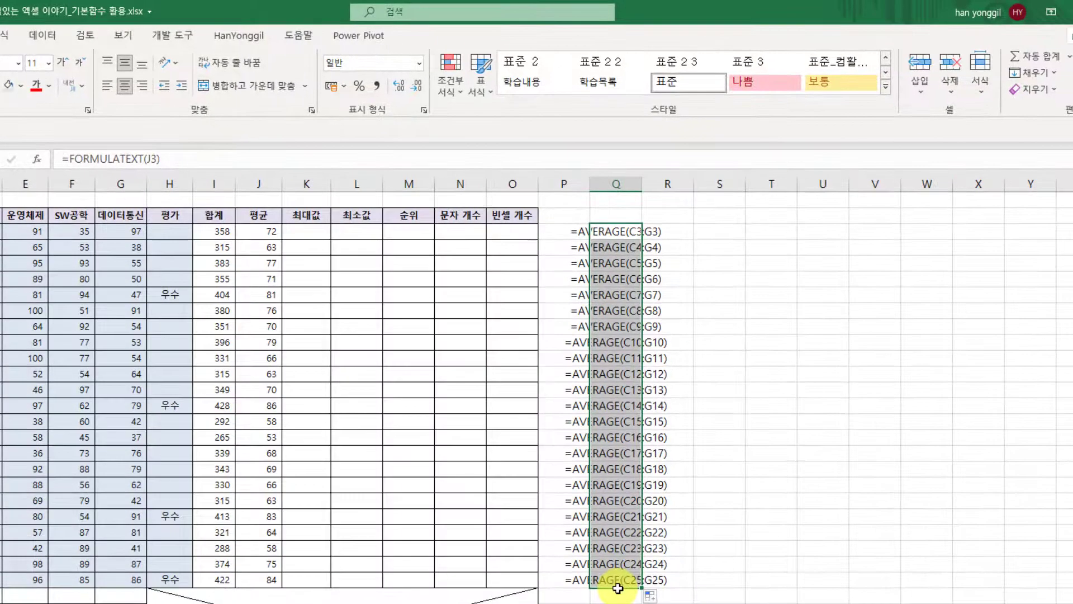
click(107, 85)
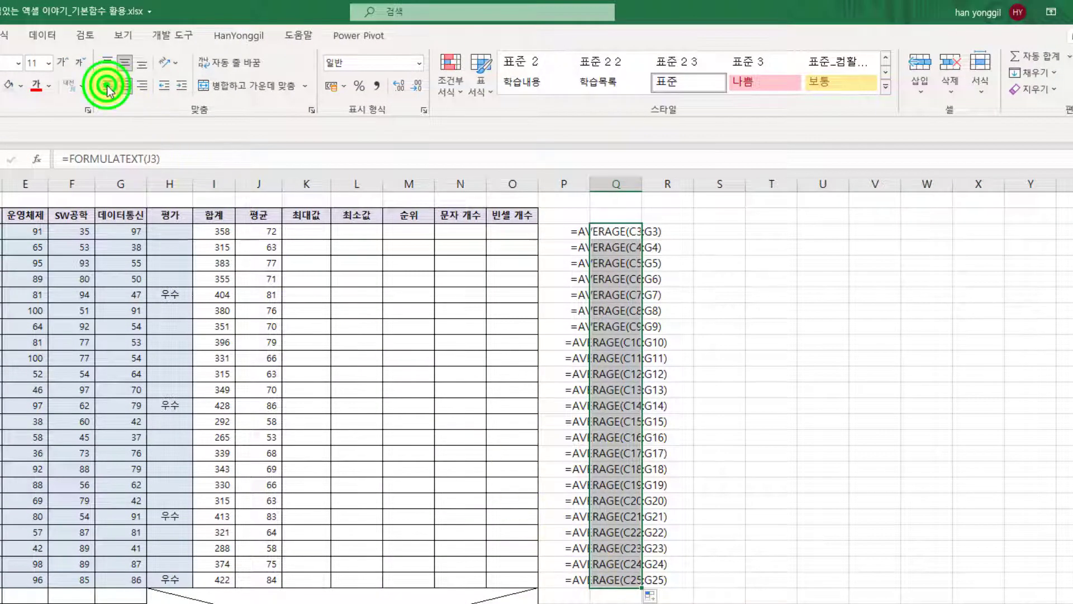
click(781, 356)
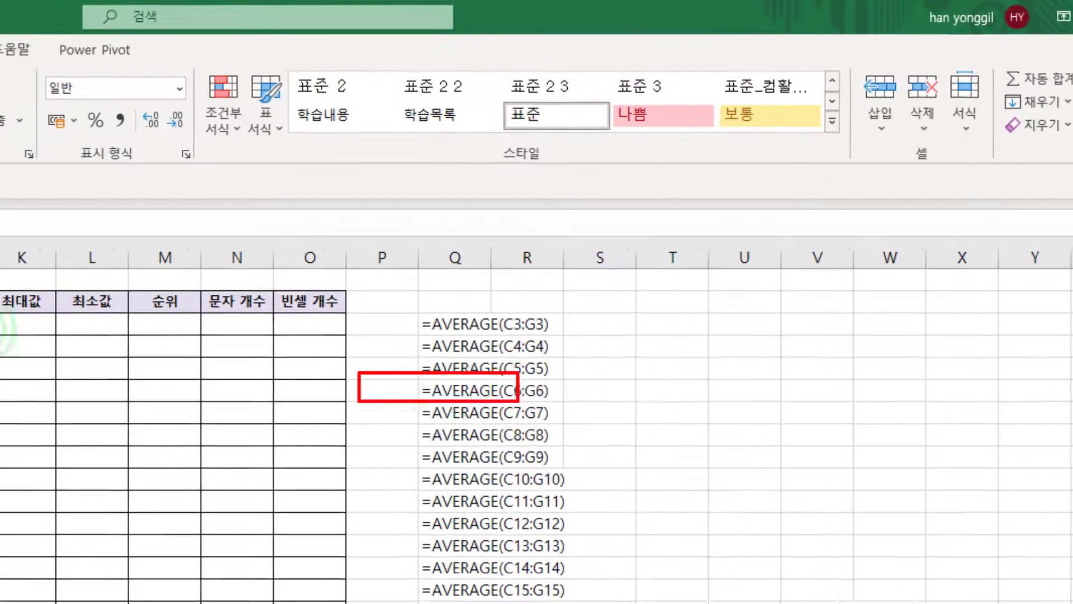
drag(387, 235, 388, 575)
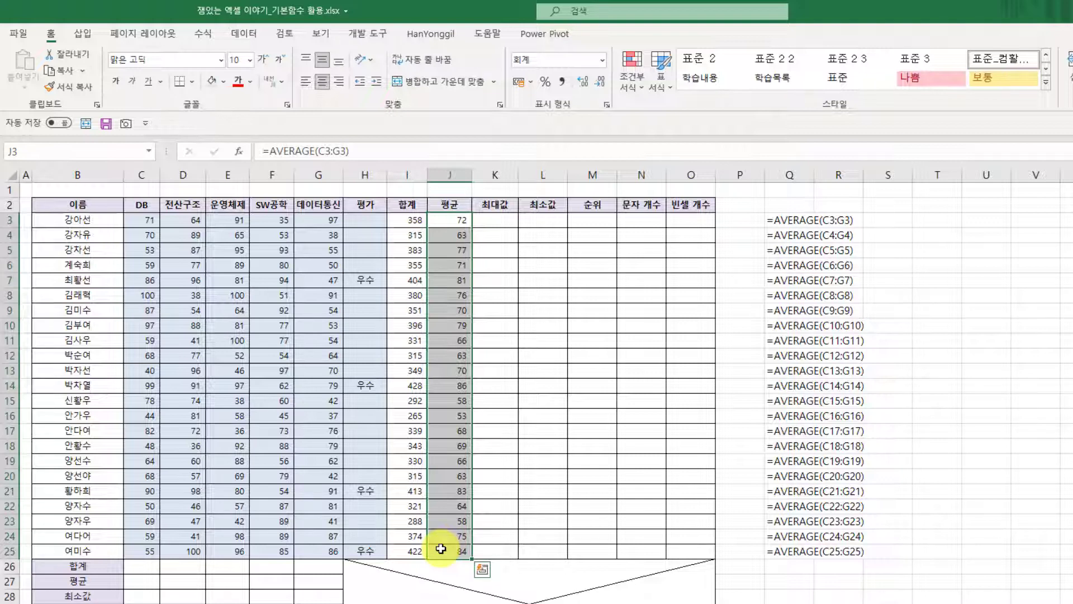
click(886, 404)
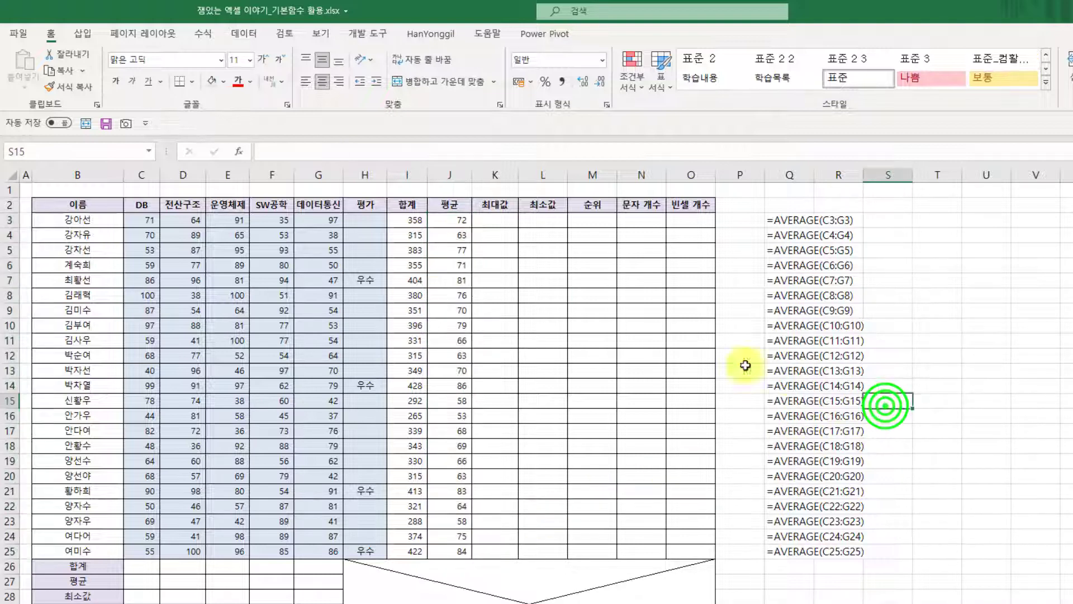
click(254, 222)
click(202, 234)
click(203, 219)
click(238, 235)
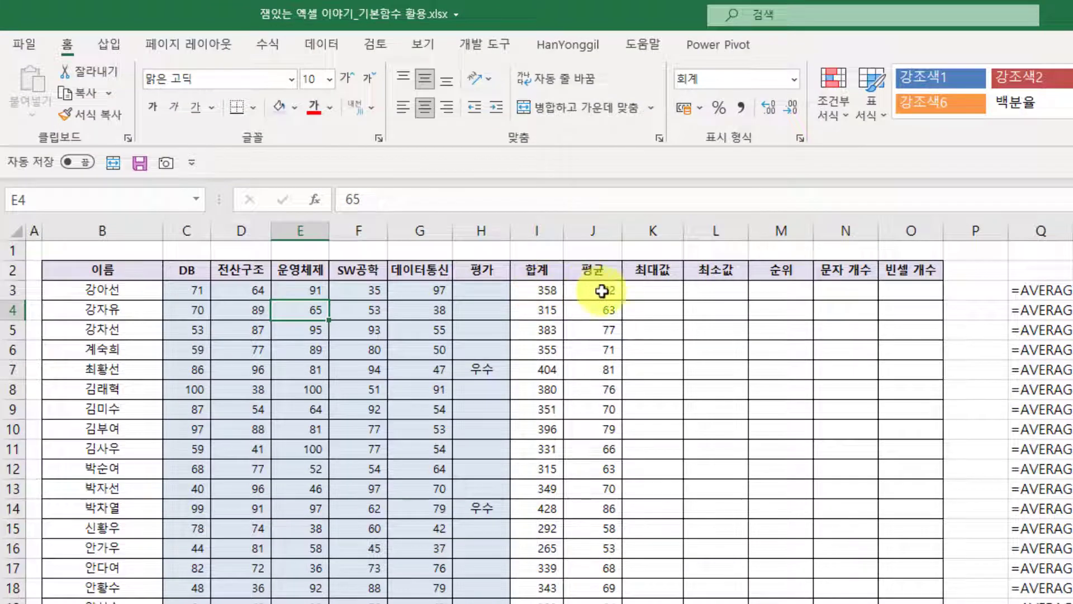
Enter =MAX(C3:G3) in cell K3 under 최대값 to get the first student's highest subject score
click(653, 289)
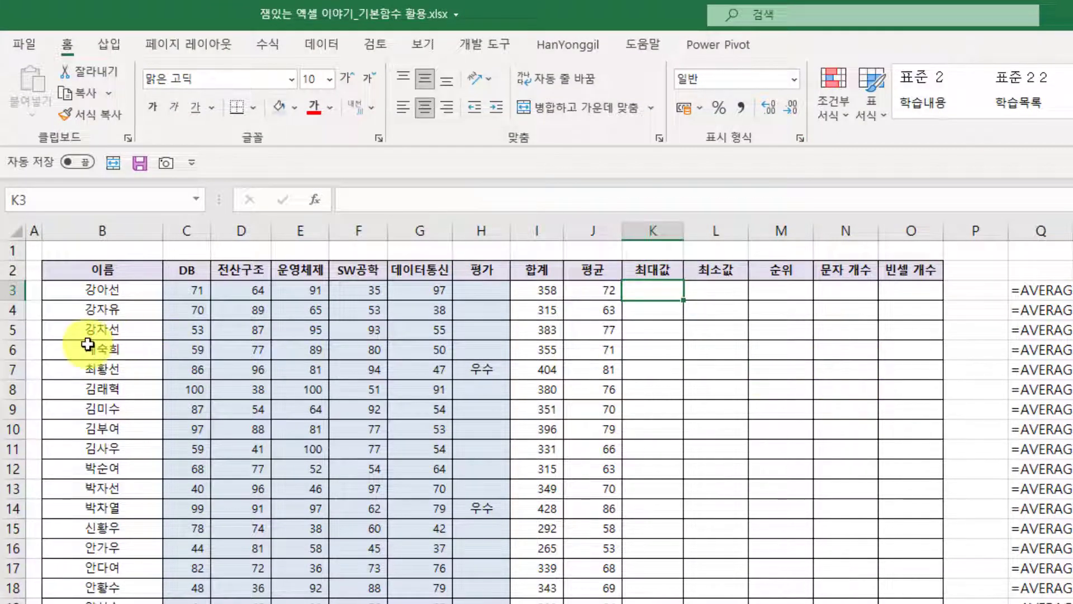
click(184, 292)
drag(239, 298, 431, 290)
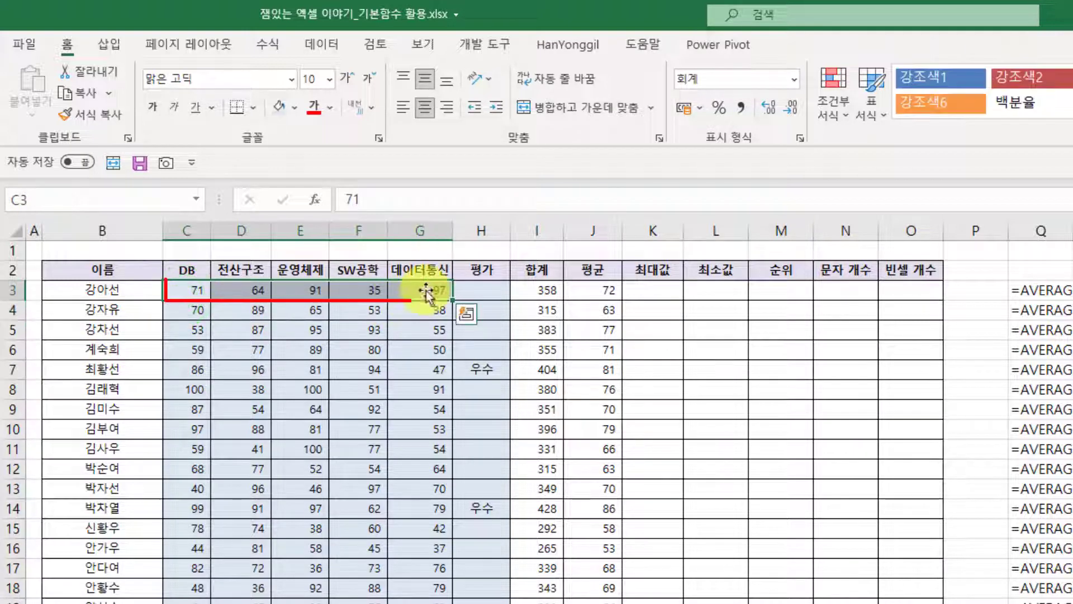
click(668, 290)
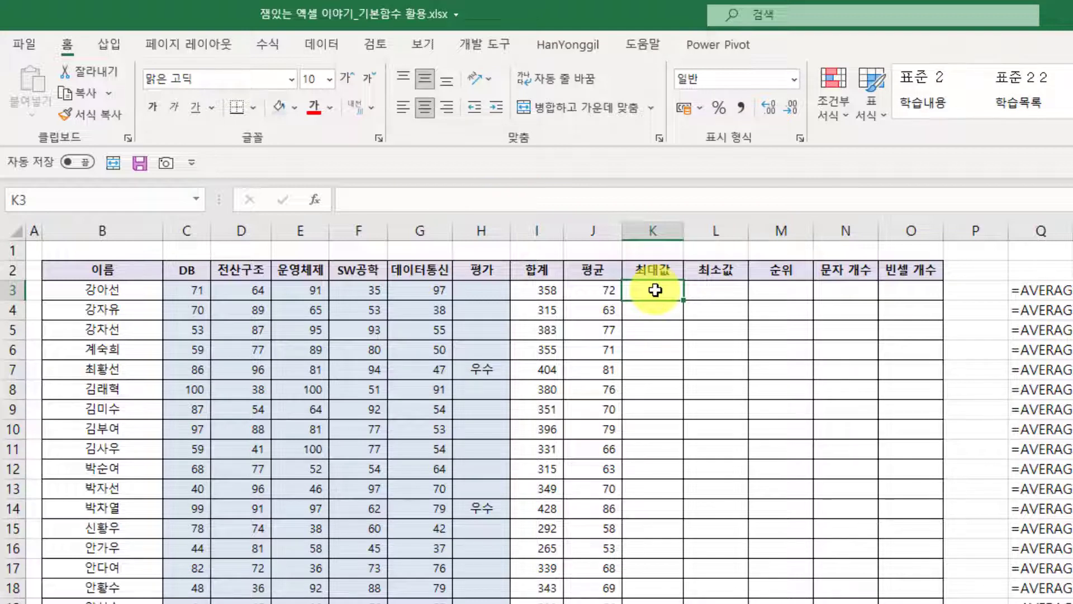
text(=)
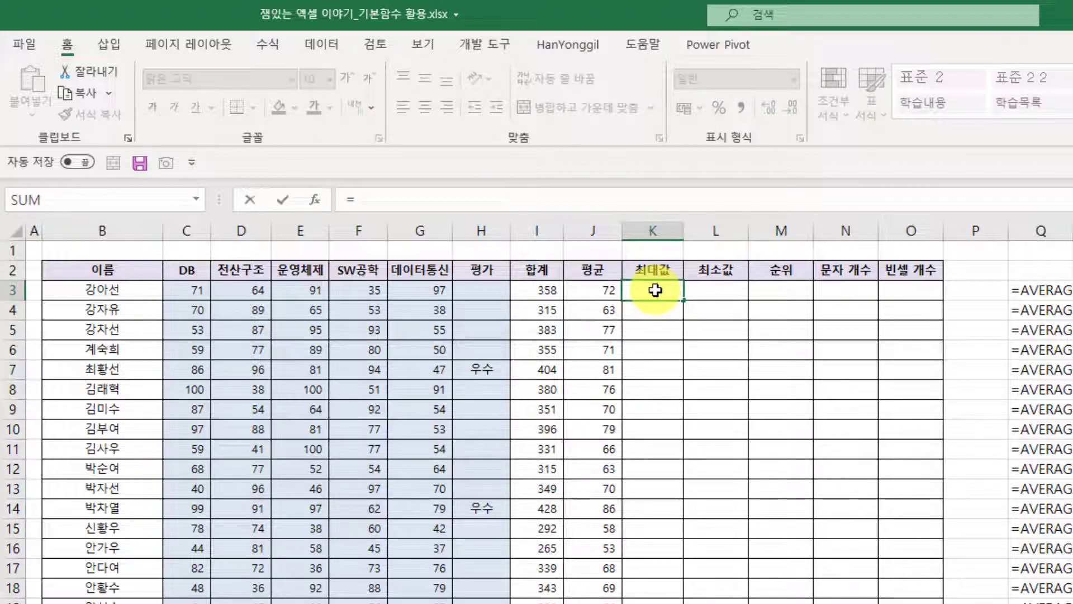
text(max)
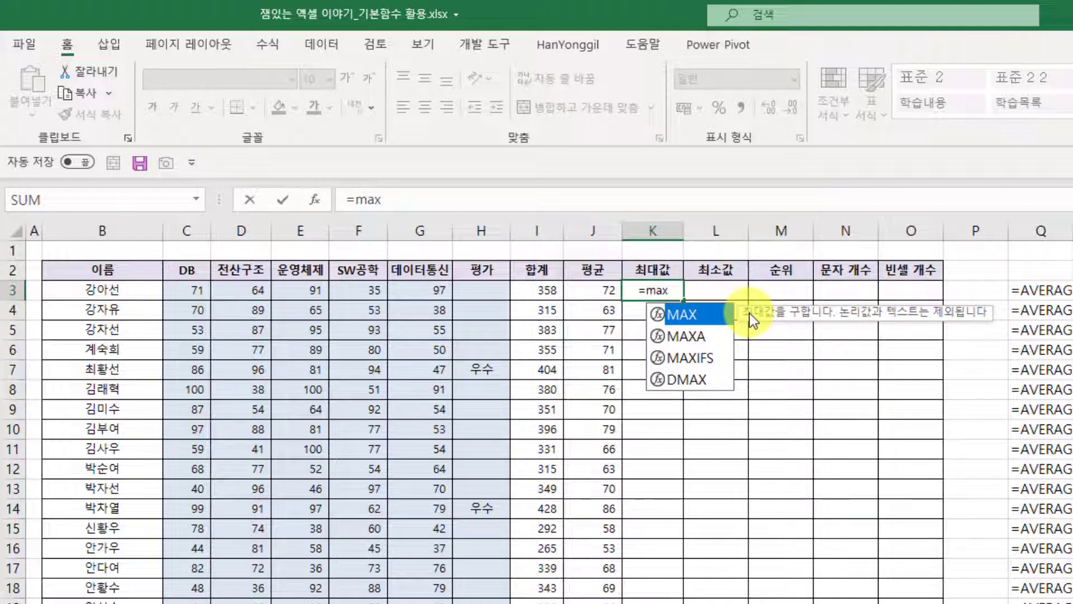
key(Tab)
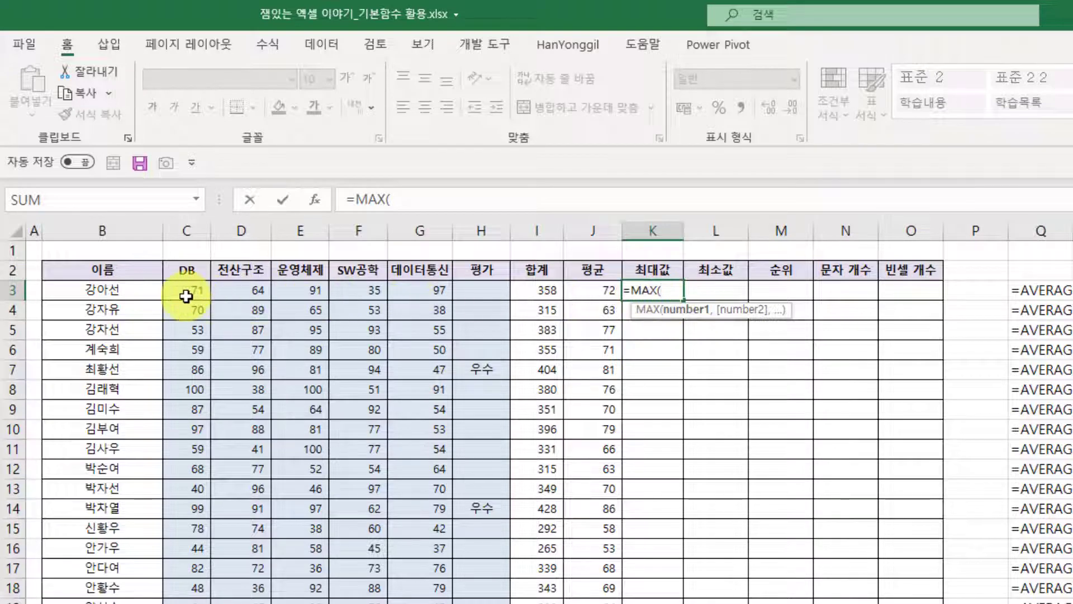
drag(186, 295, 416, 294)
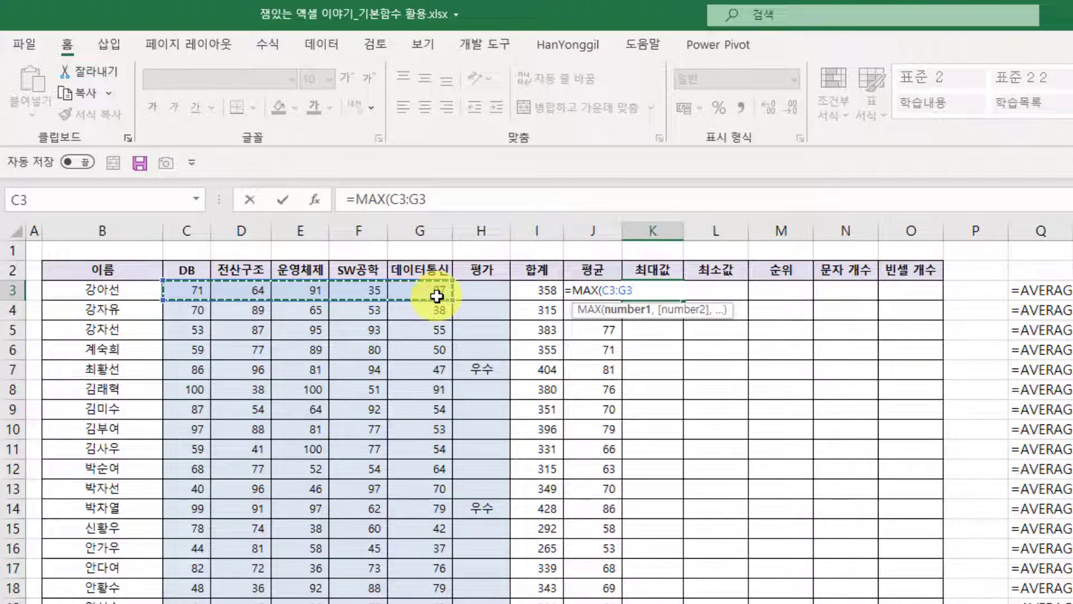
key(Return)
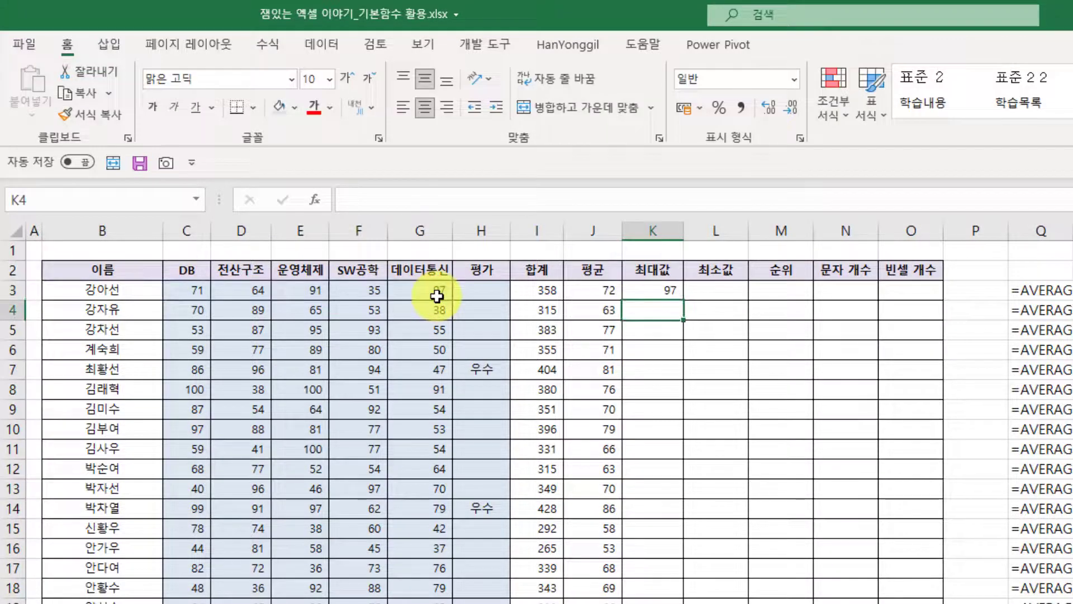
Fill the MAX formula in K3 down the 최대값 column through K25
click(664, 293)
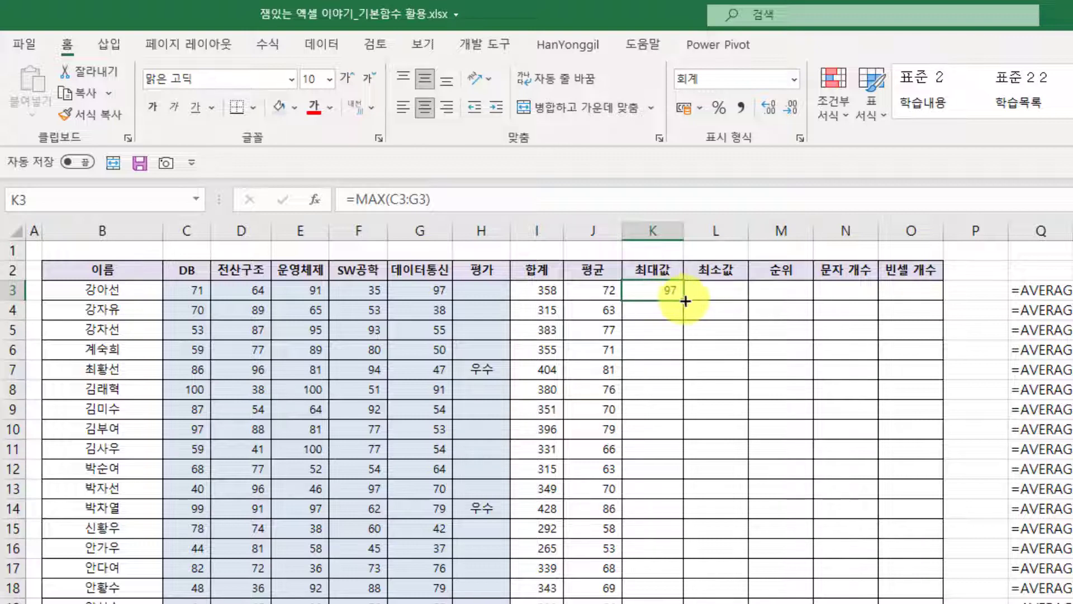
click(686, 302)
drag(686, 301, 673, 601)
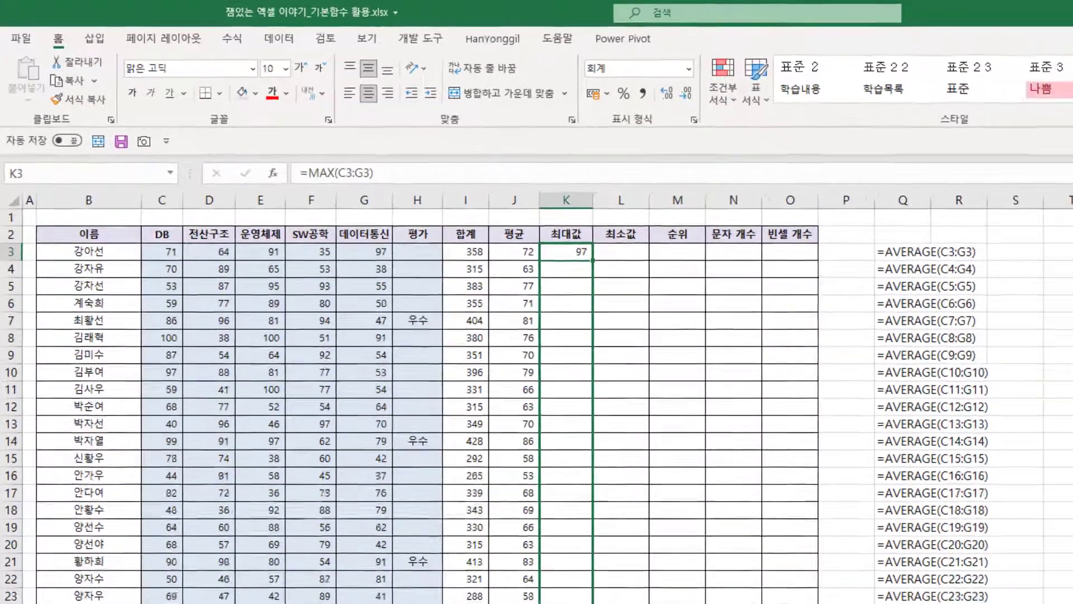
drag(579, 601, 578, 603)
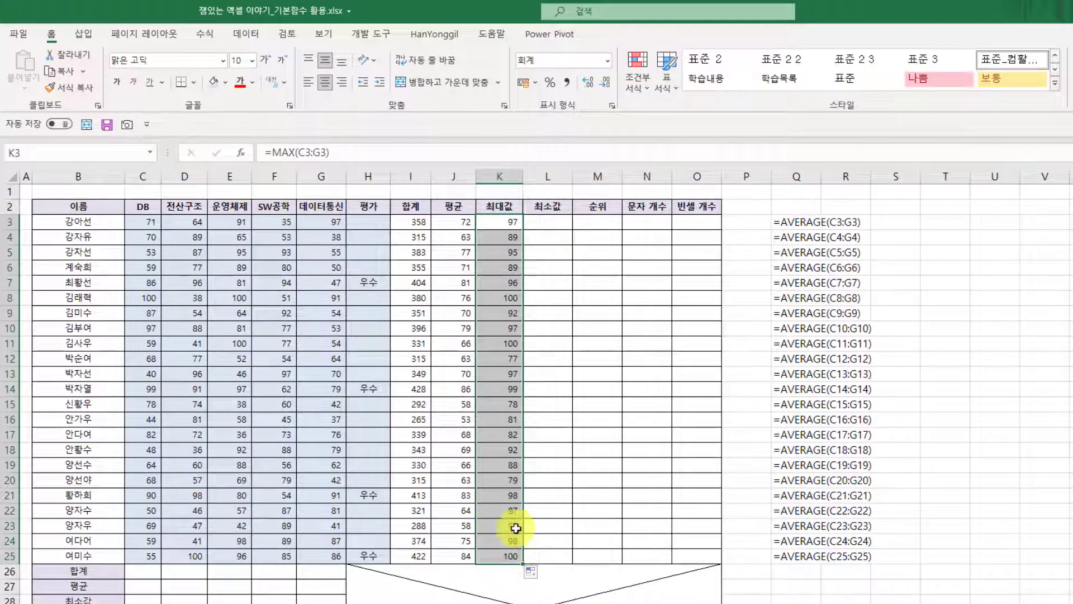
Enter =MIN(C3:G3) in cell L3 under 최소값 to get the first student's lowest subject score
click(546, 222)
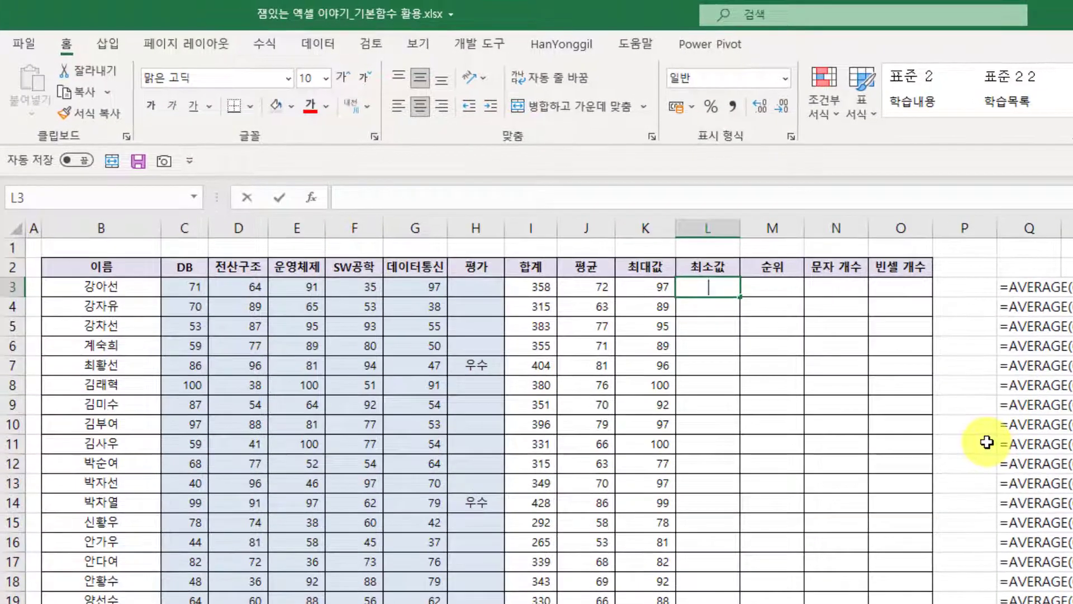
text(=)
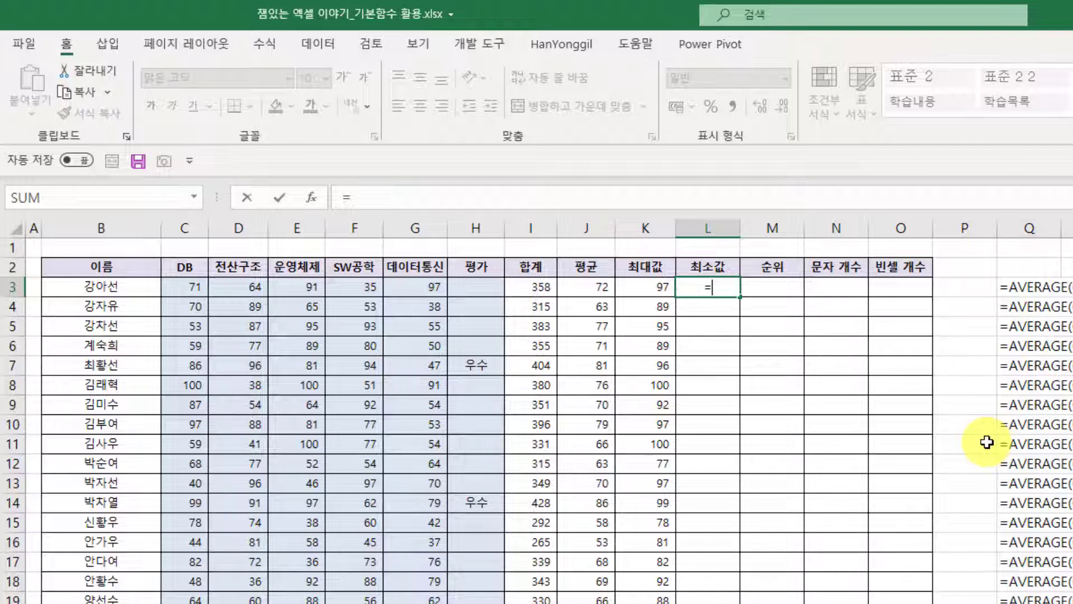
text(min)
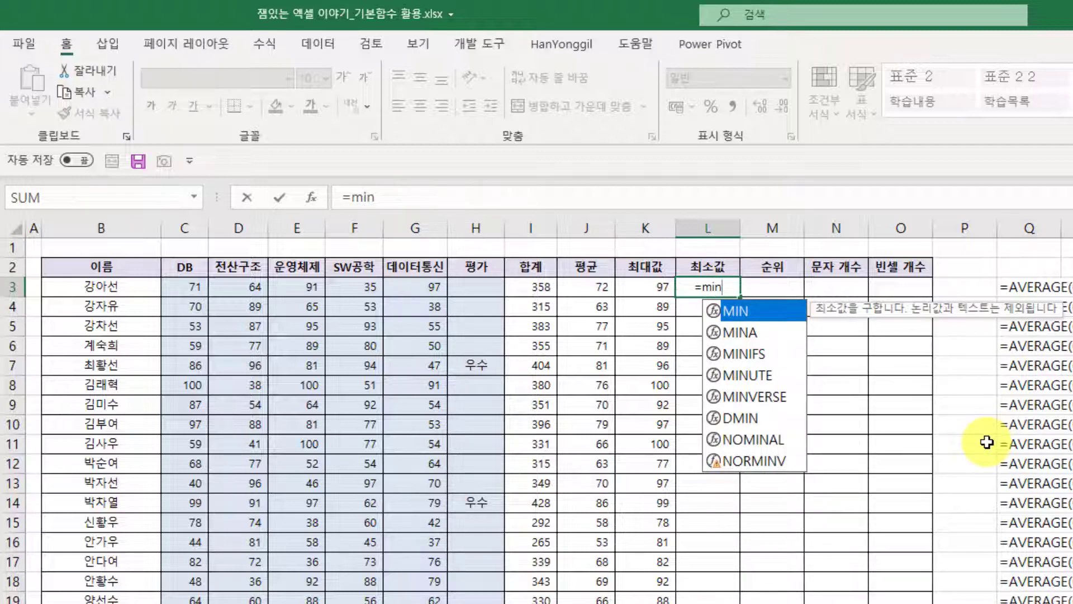
double_click(744, 310)
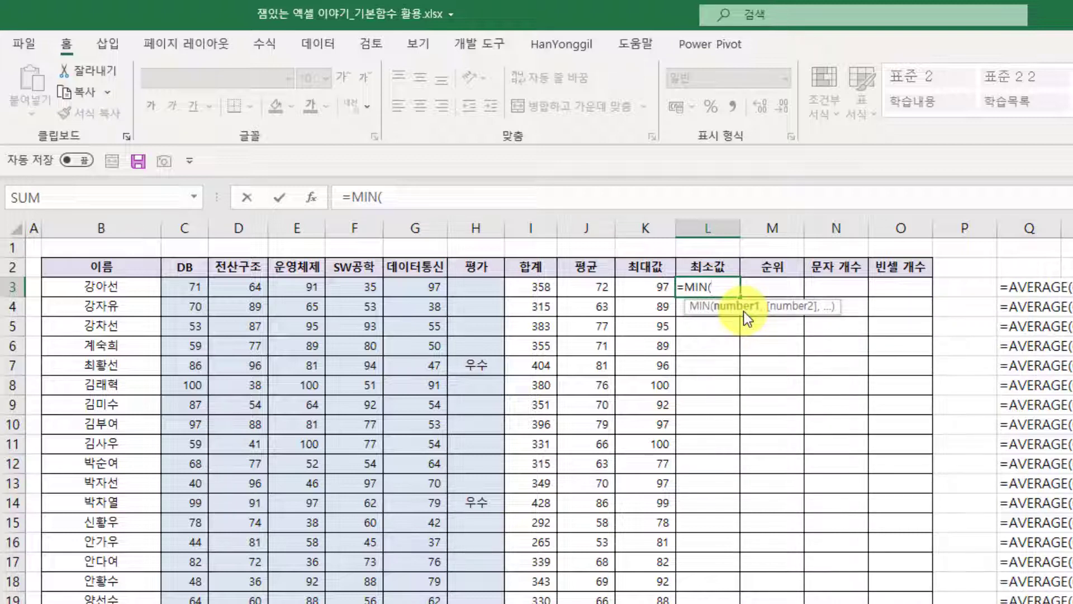
drag(171, 287, 439, 282)
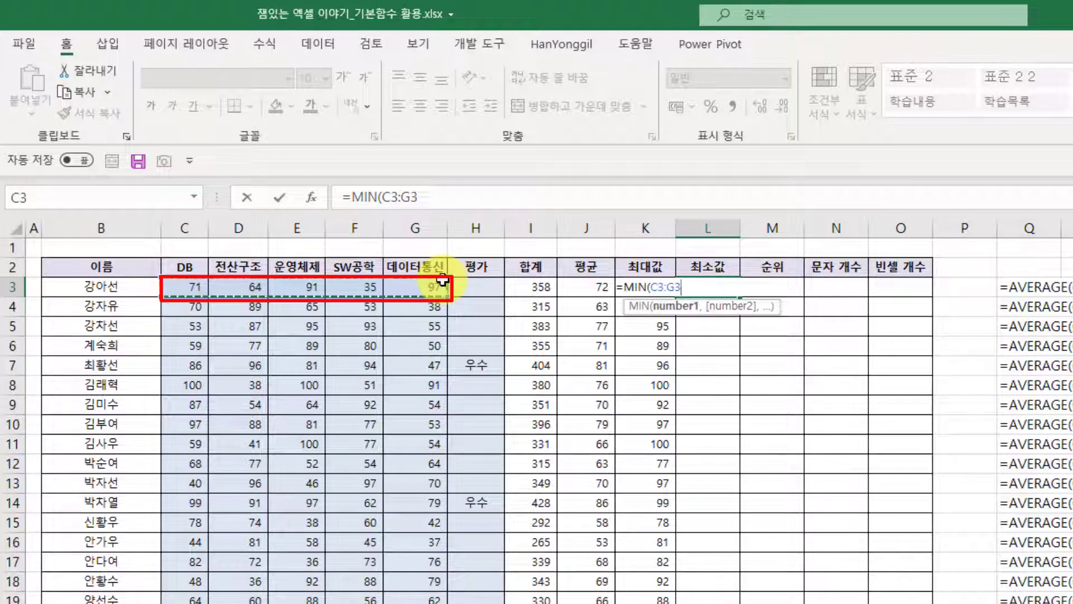
key(Return)
Fill the MIN formula in L3 down the 최소값 column through L25
click(695, 288)
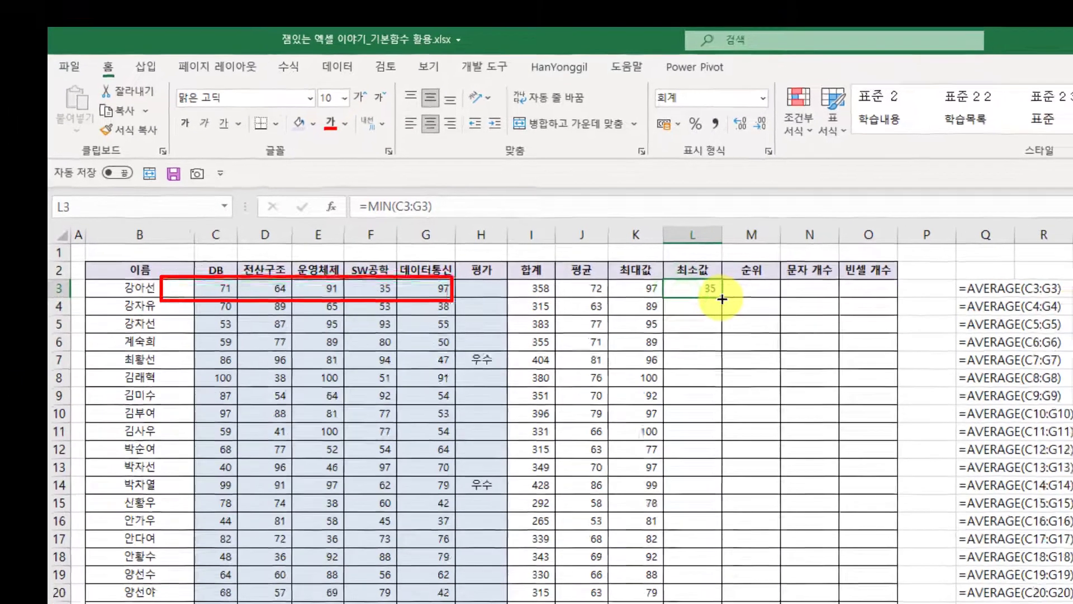
double_click(740, 299)
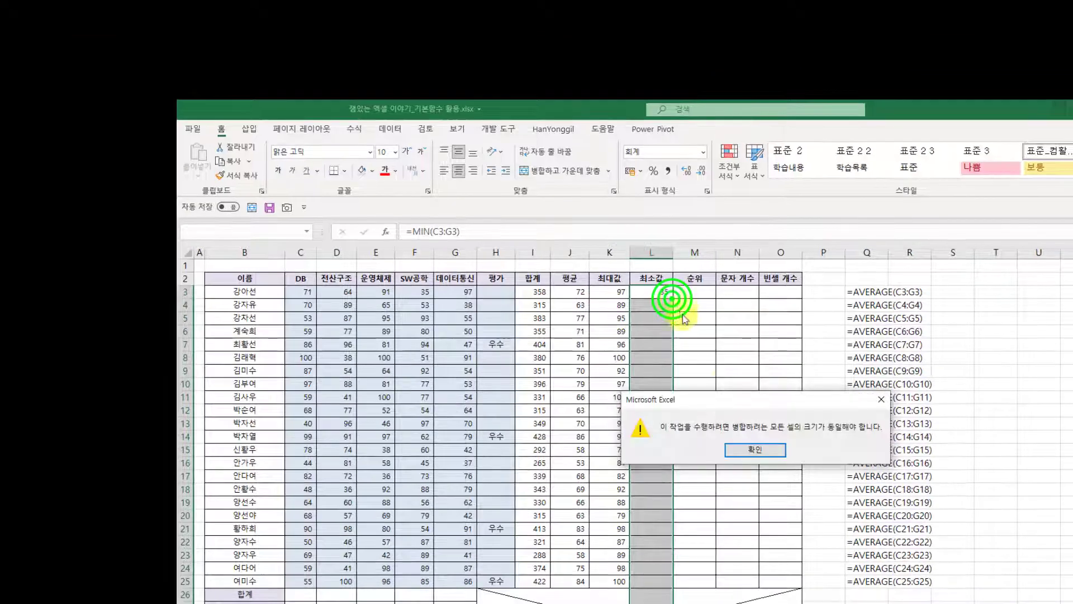
click(770, 447)
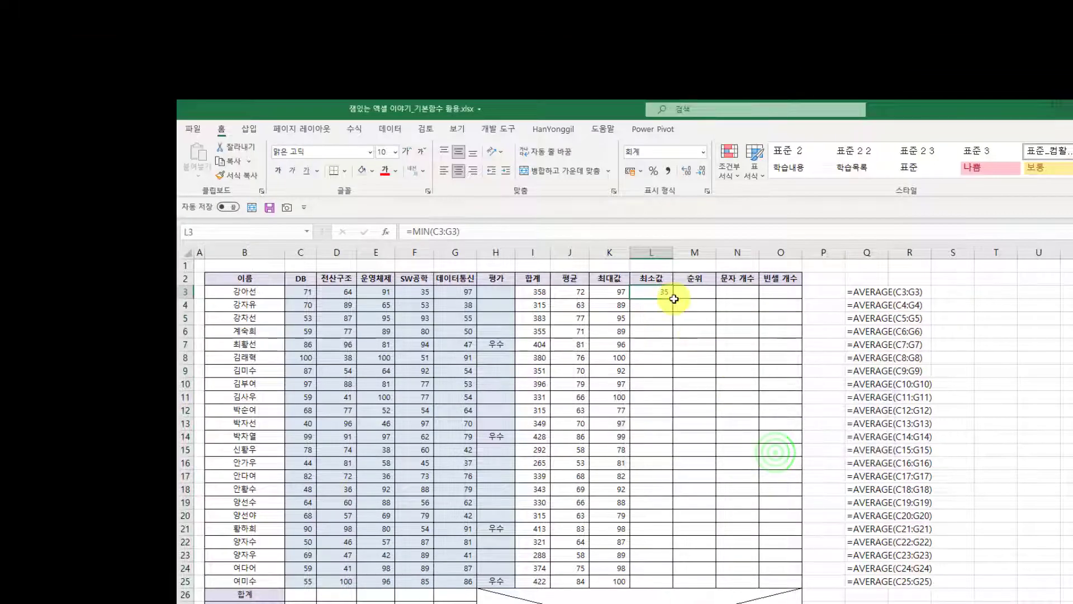
drag(675, 299, 670, 590)
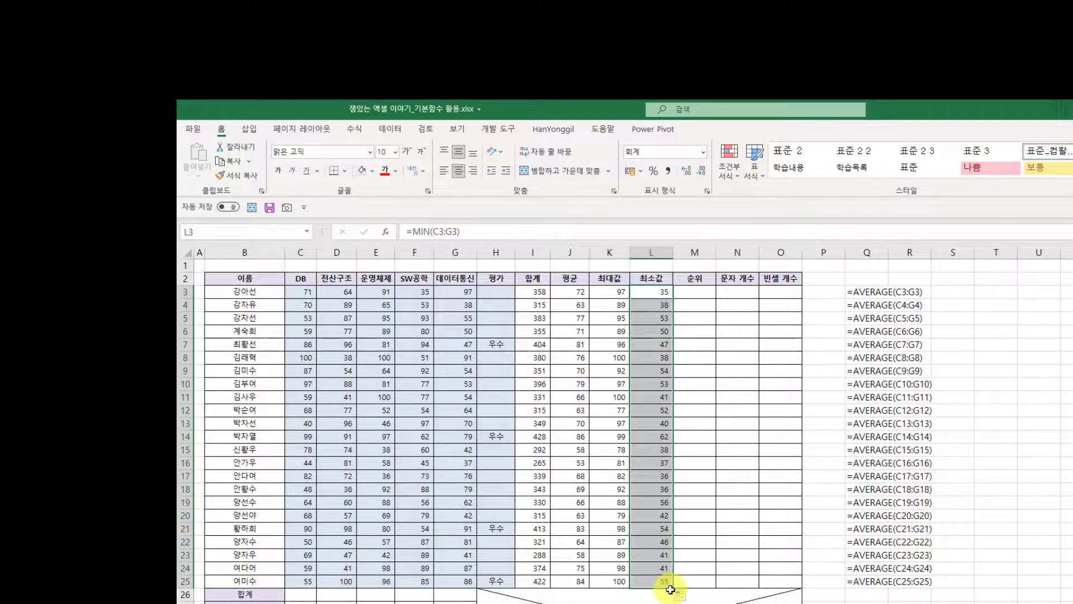
click(695, 291)
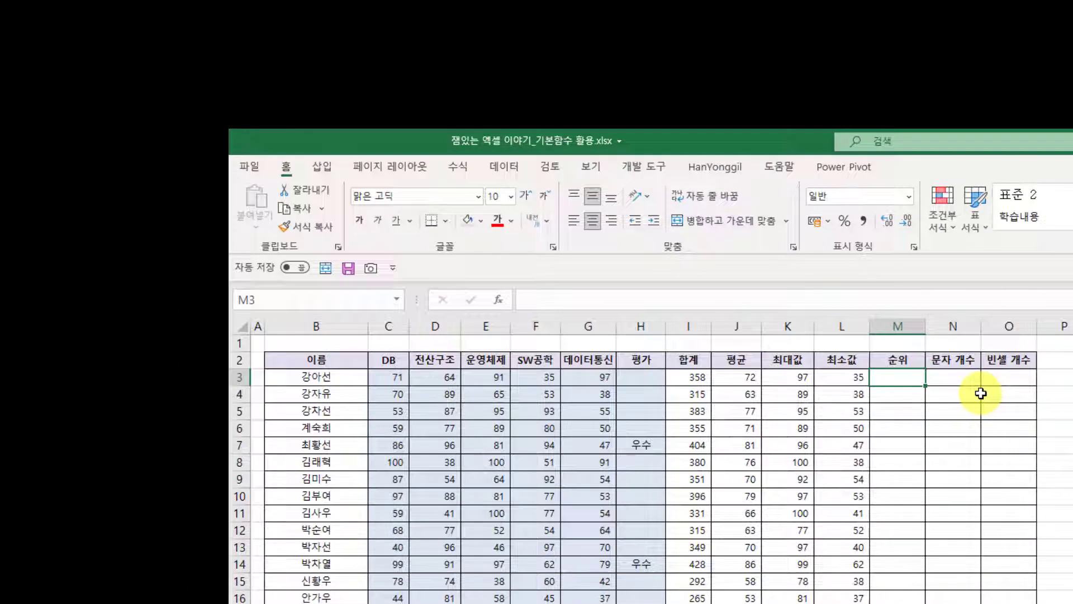
drag(689, 376, 693, 603)
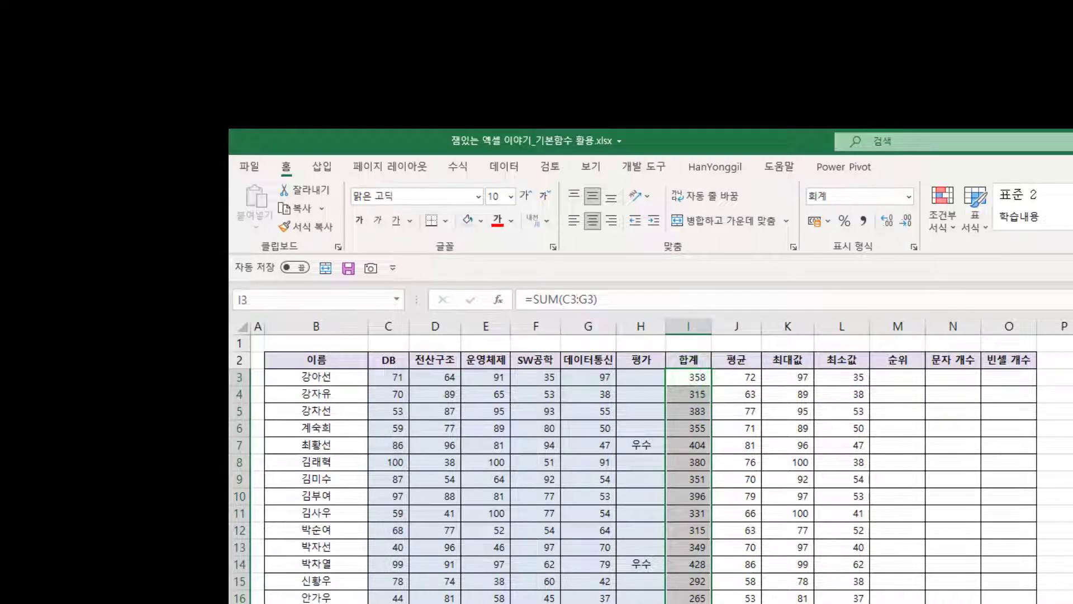
drag(738, 382, 738, 603)
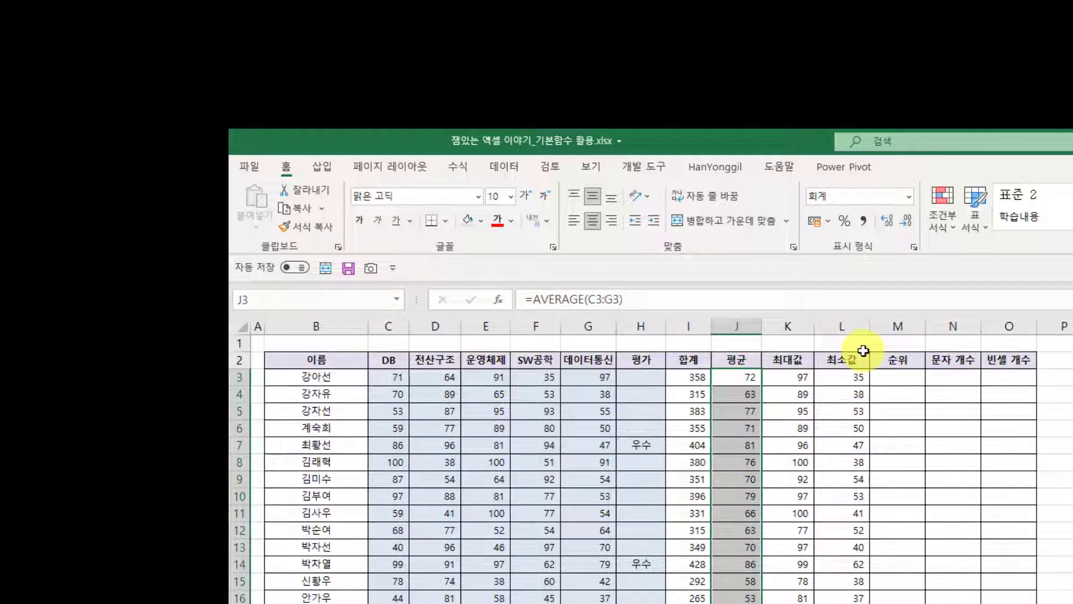
click(694, 385)
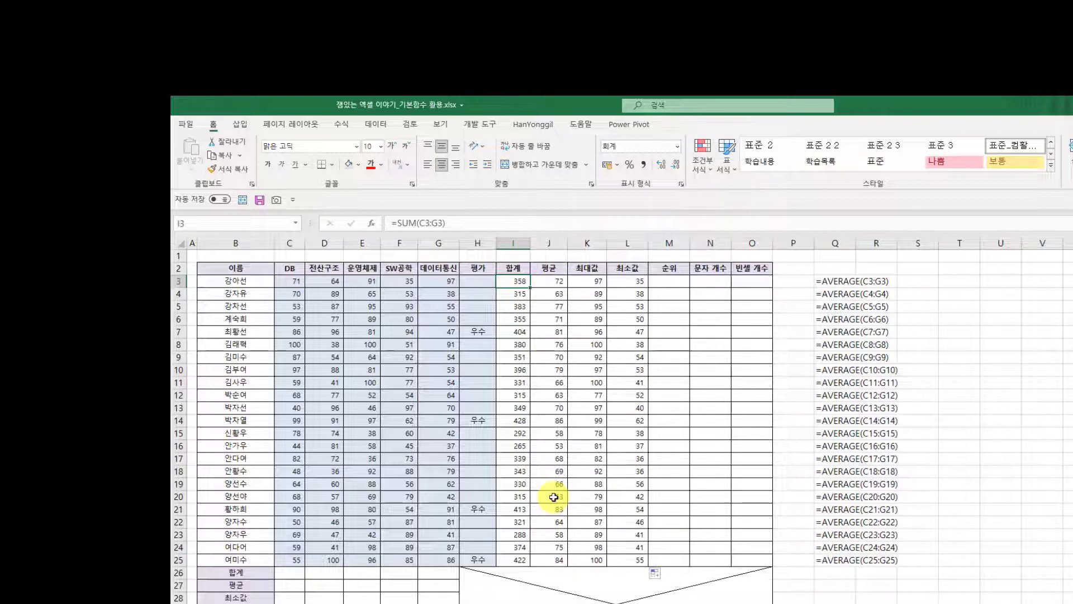
Highlight the 합계 values in I3:I25 with the standard yellow fill colour
drag(517, 280, 509, 555)
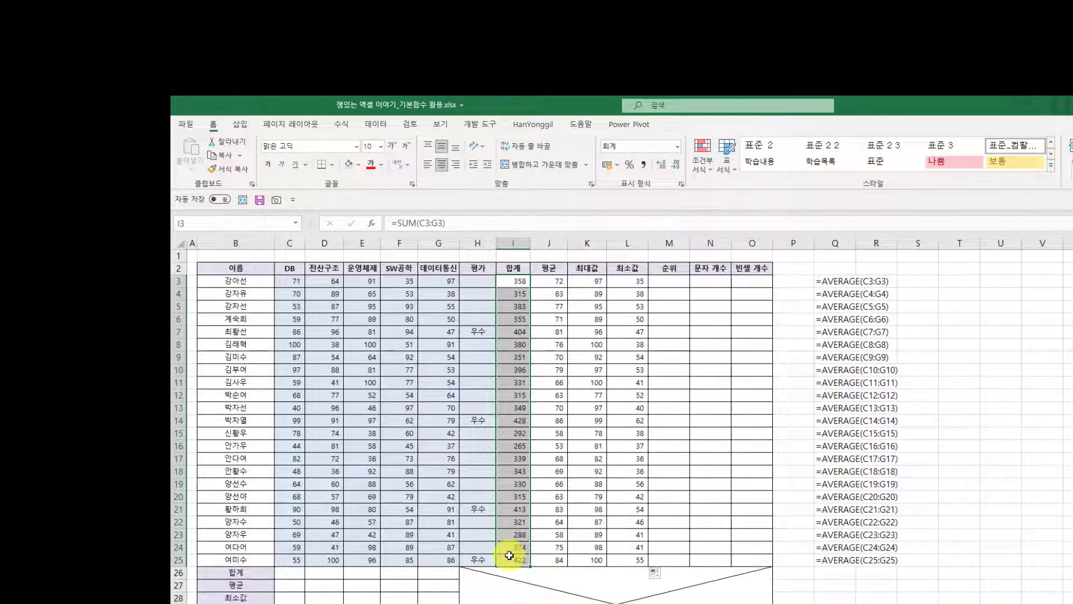
click(358, 164)
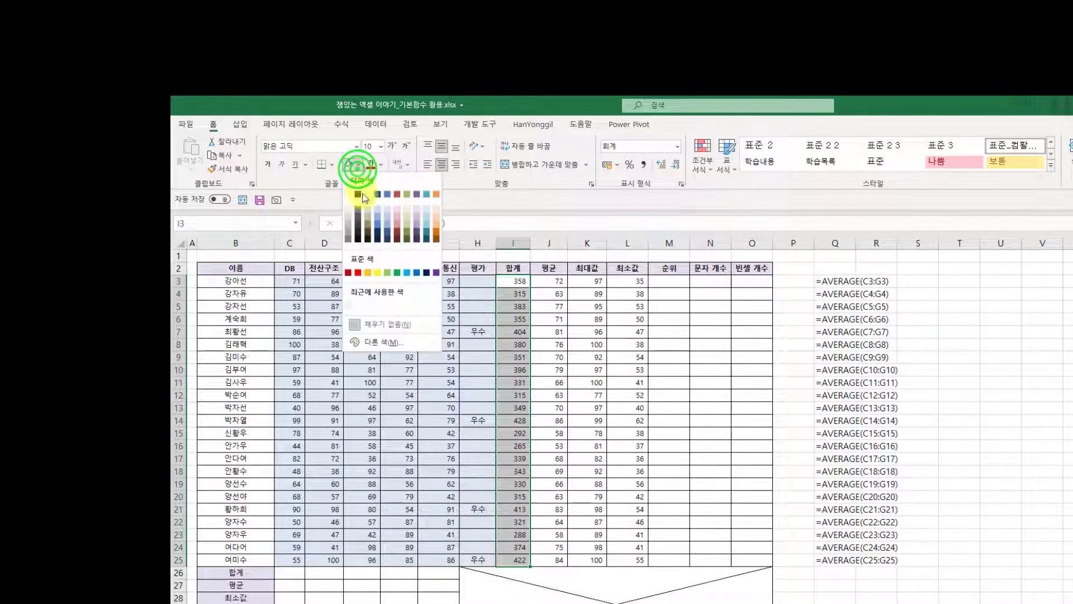
click(378, 278)
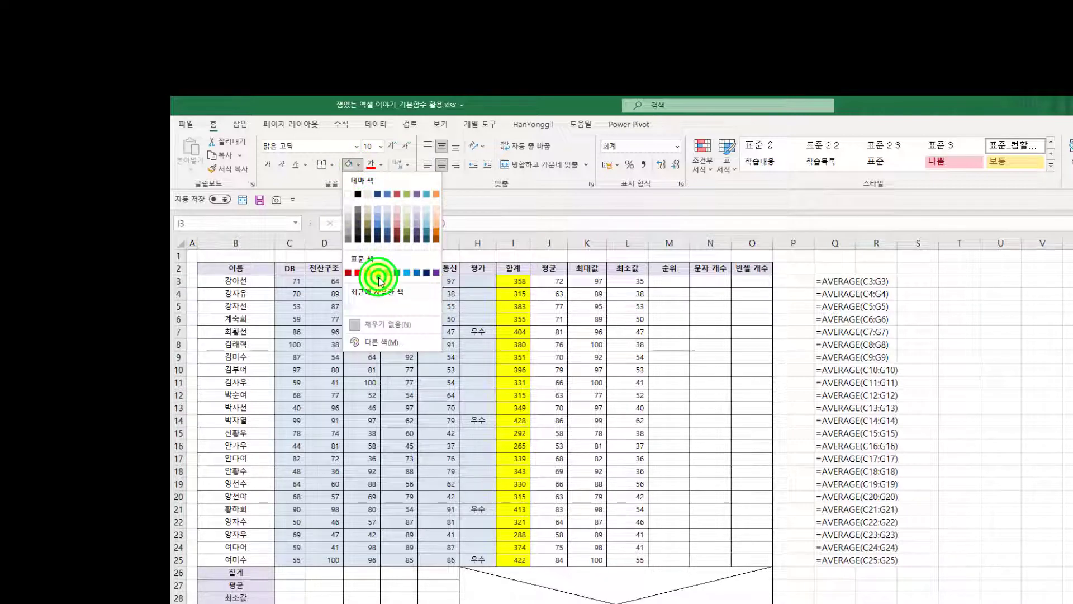
click(377, 274)
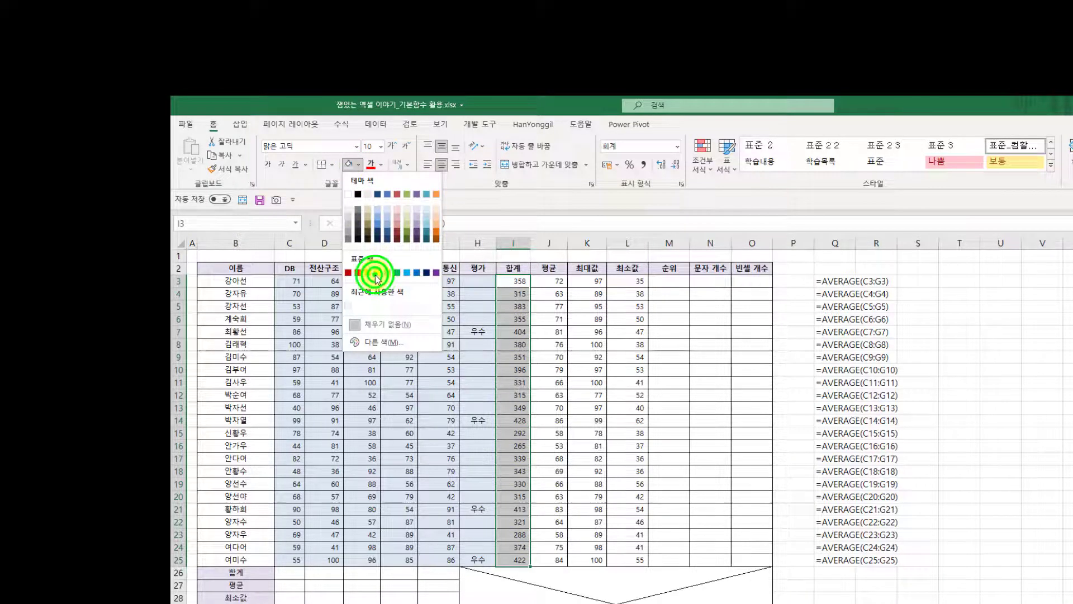
click(515, 282)
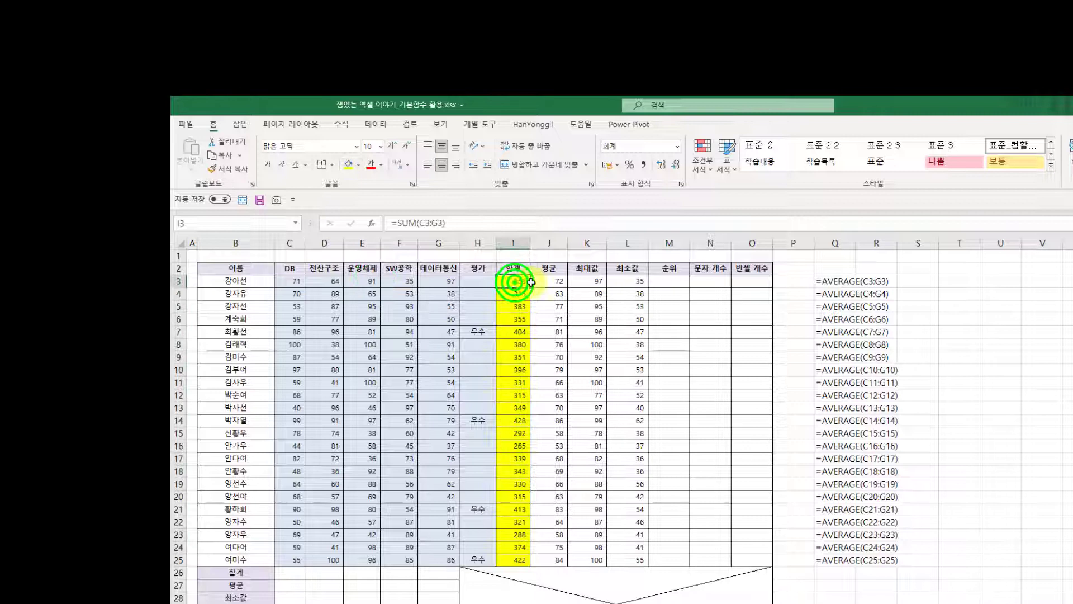
click(662, 280)
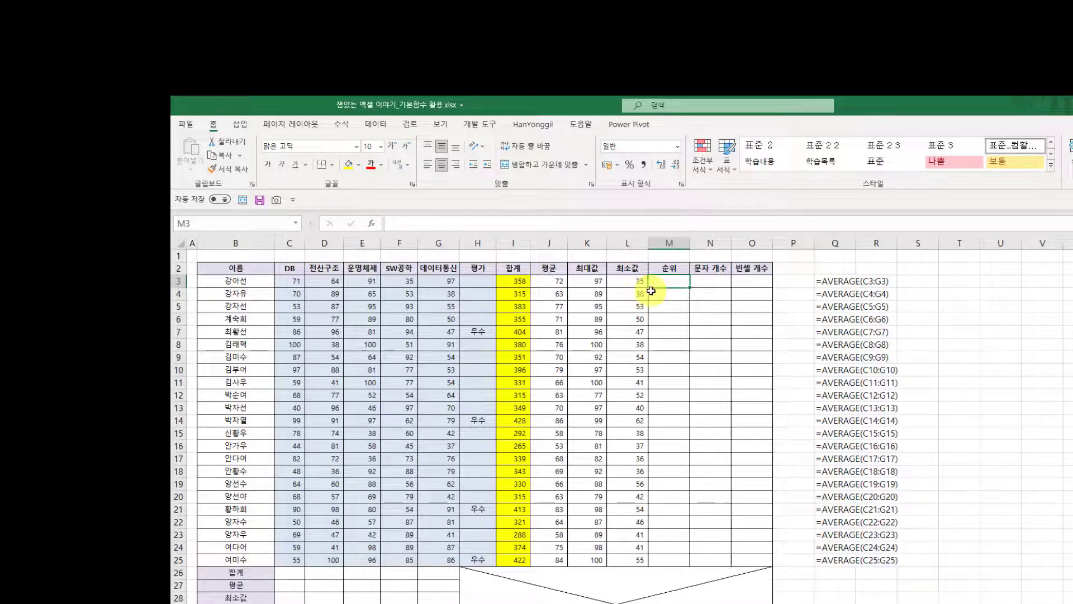
Hide columns J through L, containing 평균, 최대값 and 최소값, so 합계 sits beside 순위
drag(556, 244, 624, 241)
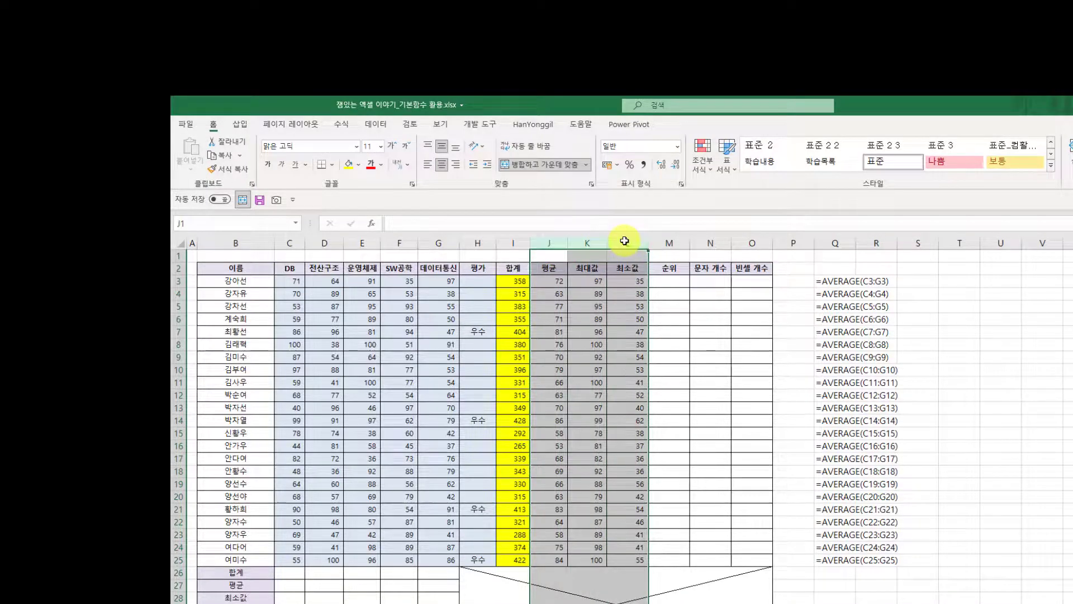
click(546, 267)
drag(547, 268, 616, 560)
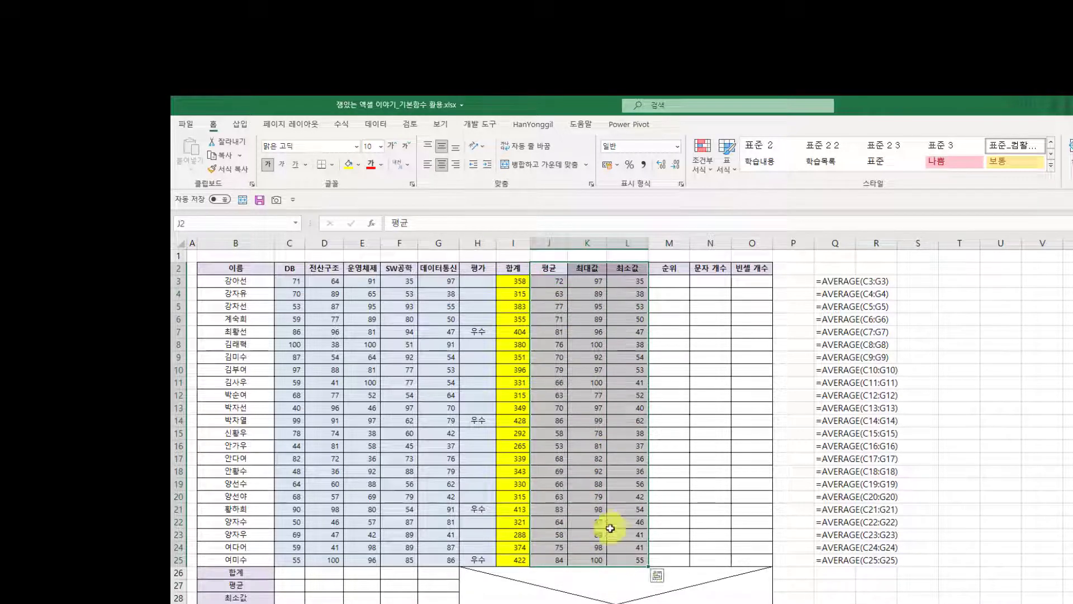
click(551, 243)
drag(551, 243, 621, 242)
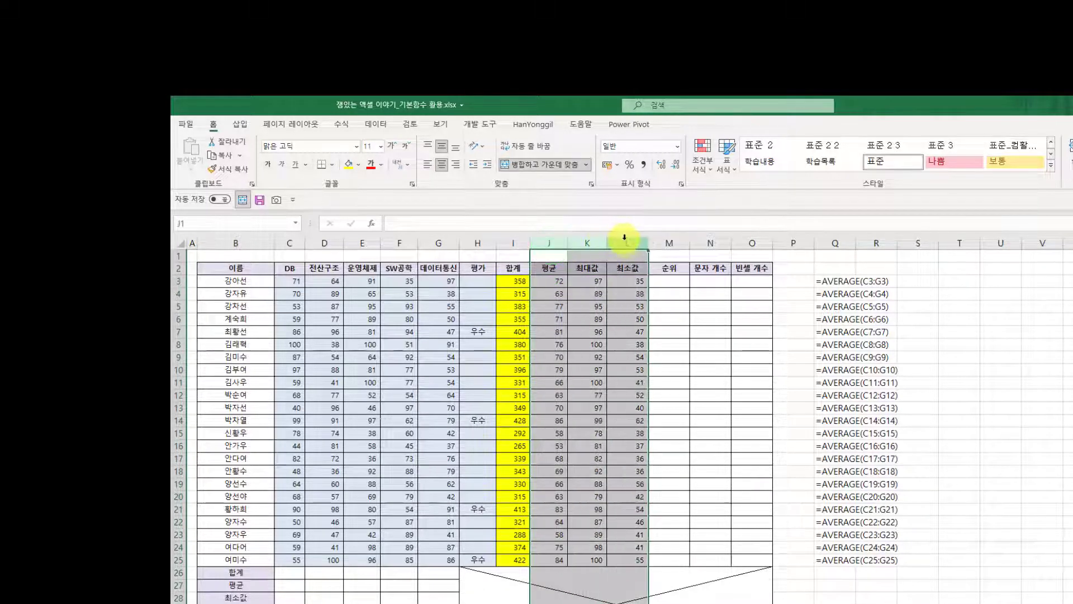
right_click(624, 240)
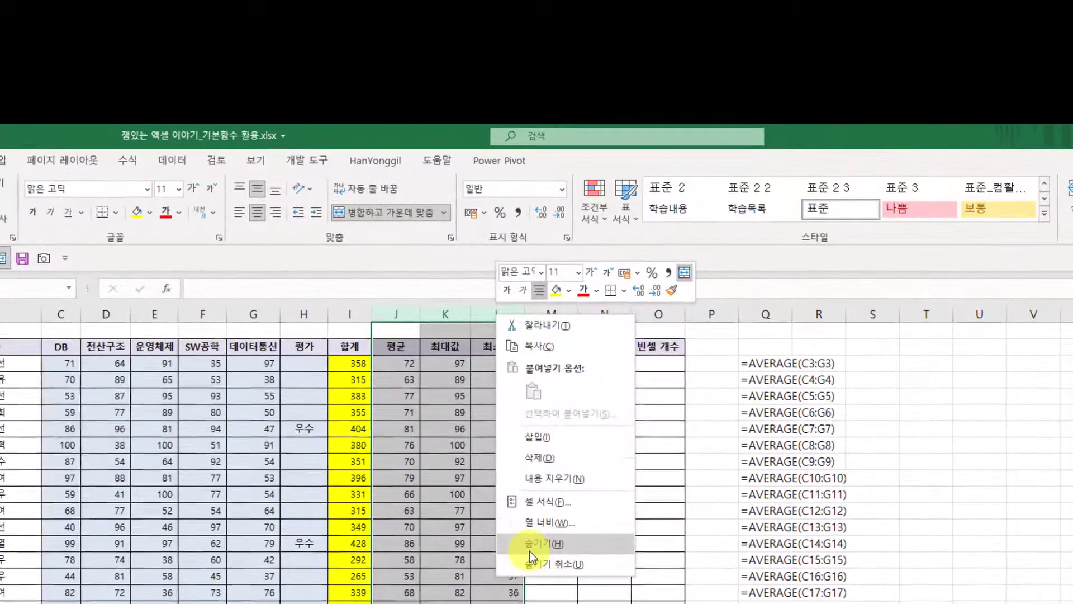
click(528, 548)
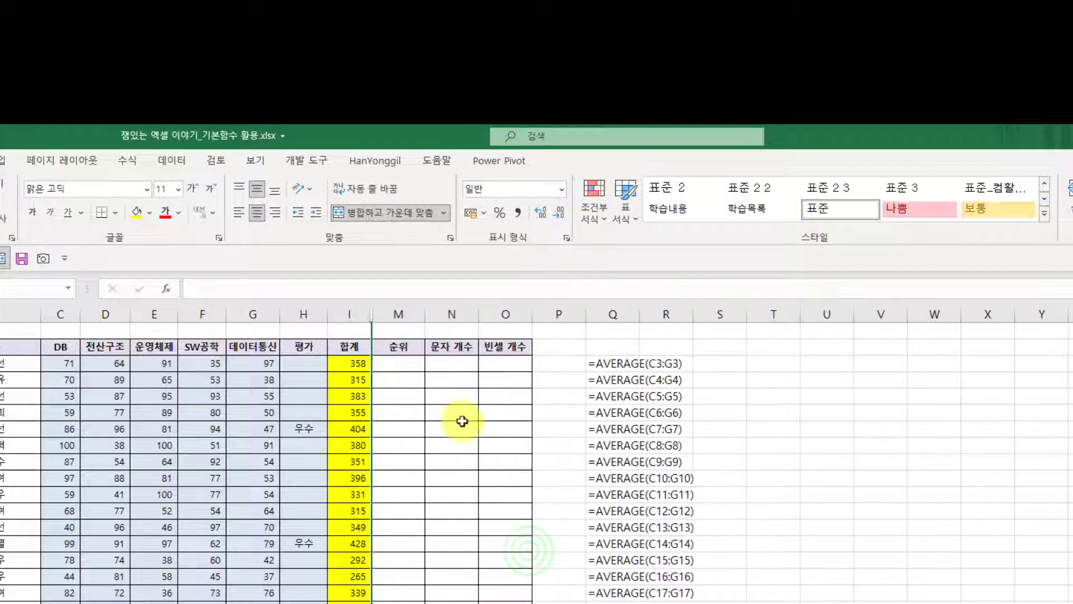
click(461, 417)
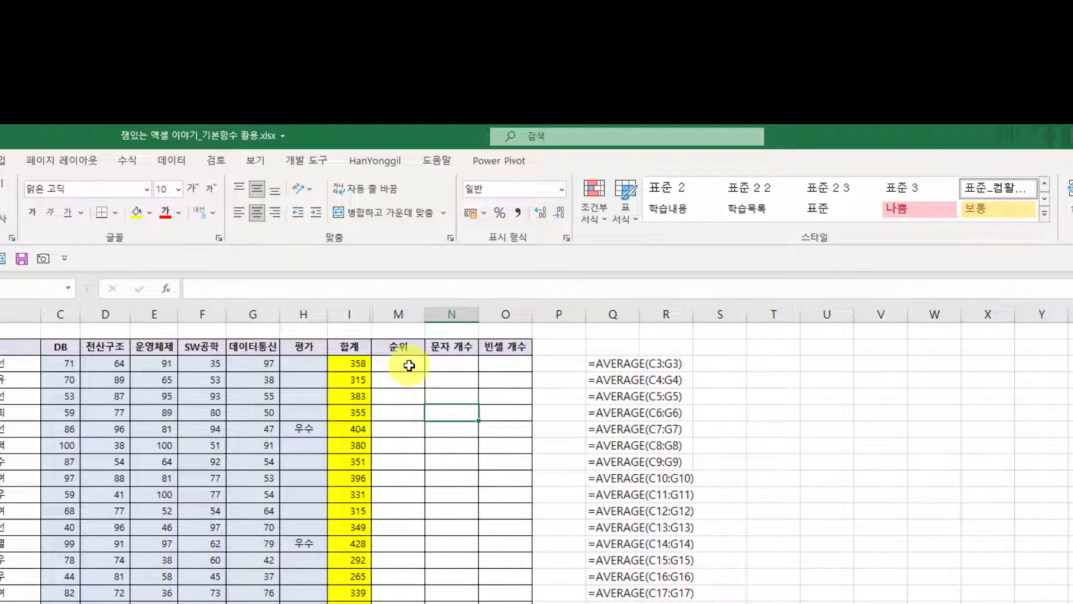
Start a RANK formula in M3 under 순위 with I3 as the number and I3:I25 as the reference range
click(409, 365)
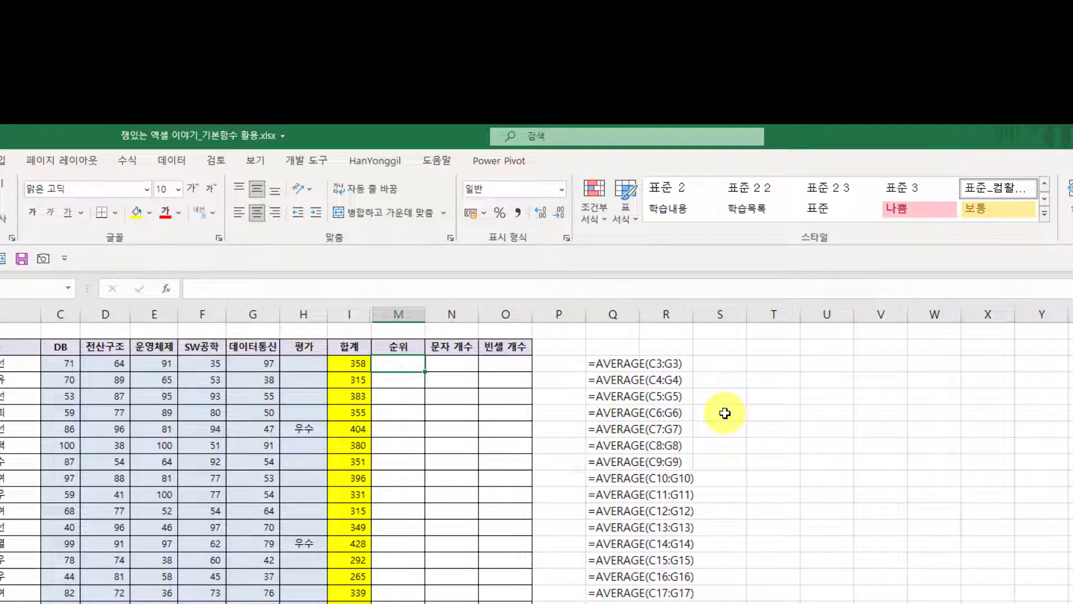
text(=)
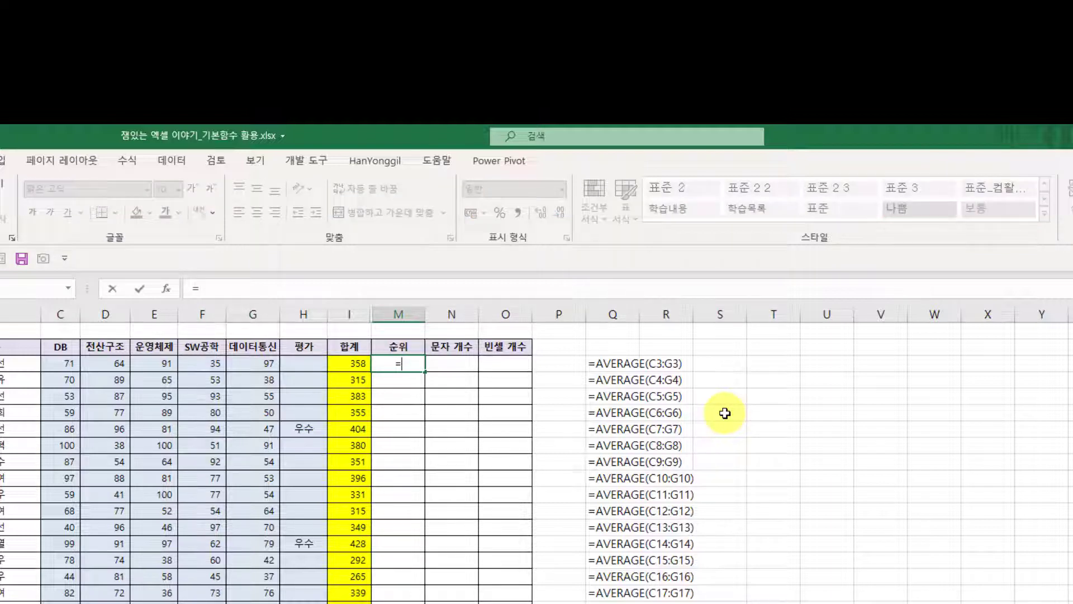
text(ran)
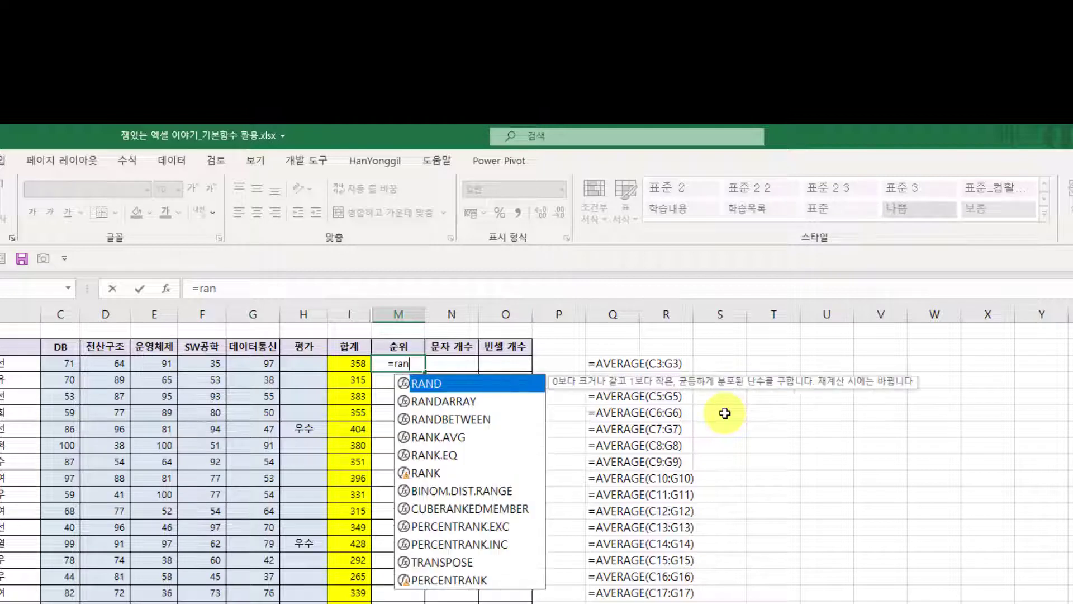
text(k)
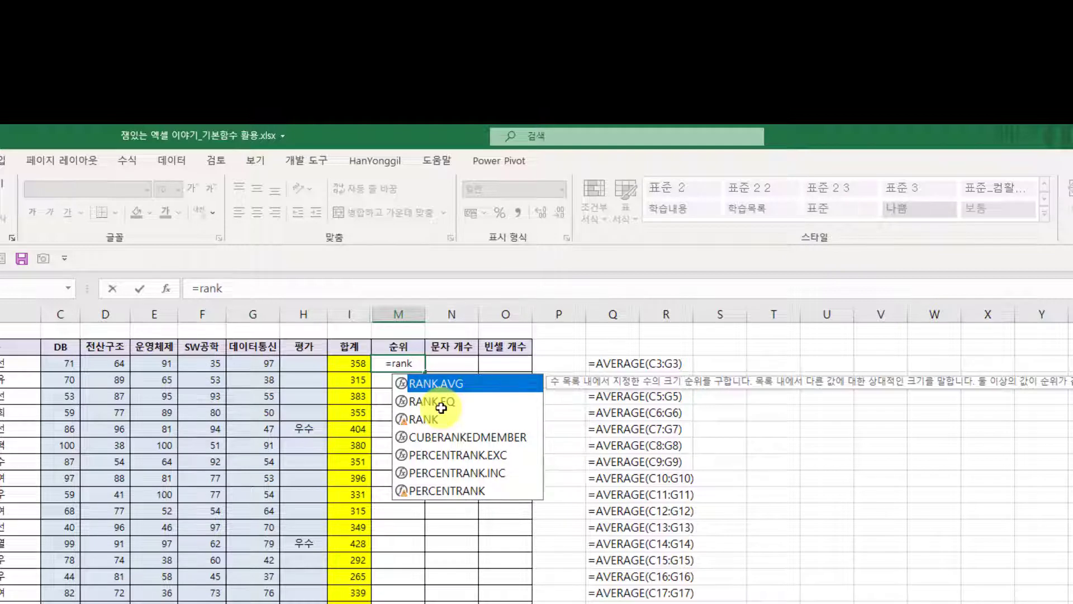
key(Down)
key(Down)
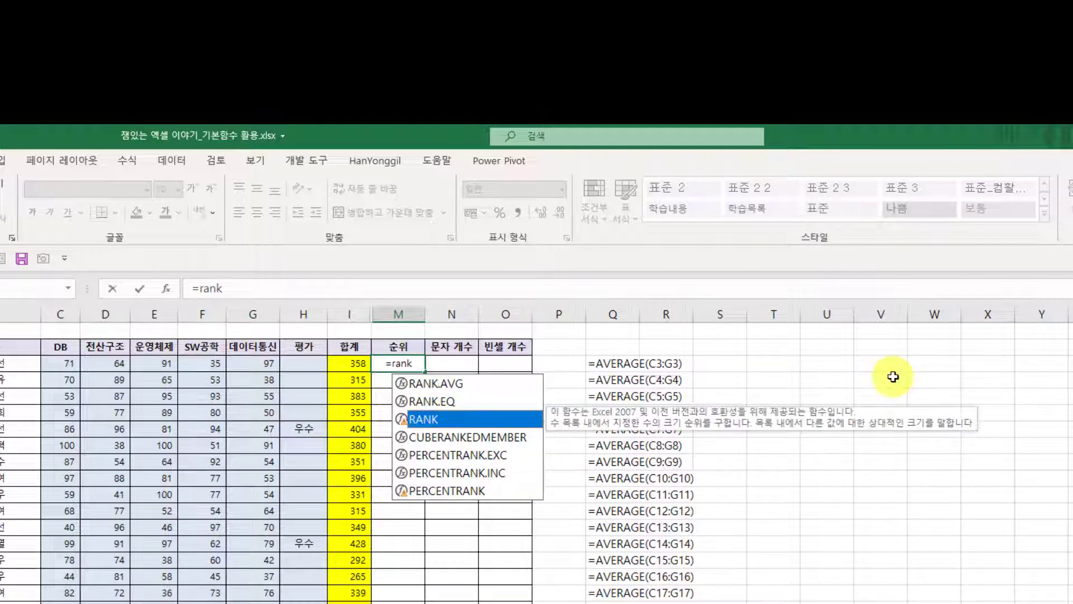
key(Up)
key(Up)
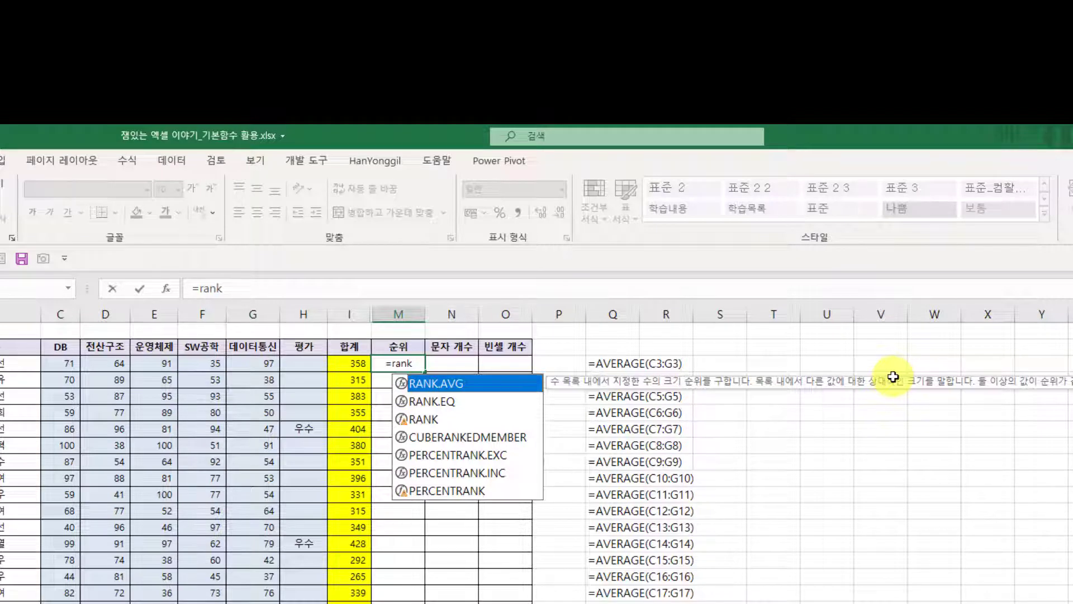
key(Down)
key(Down)
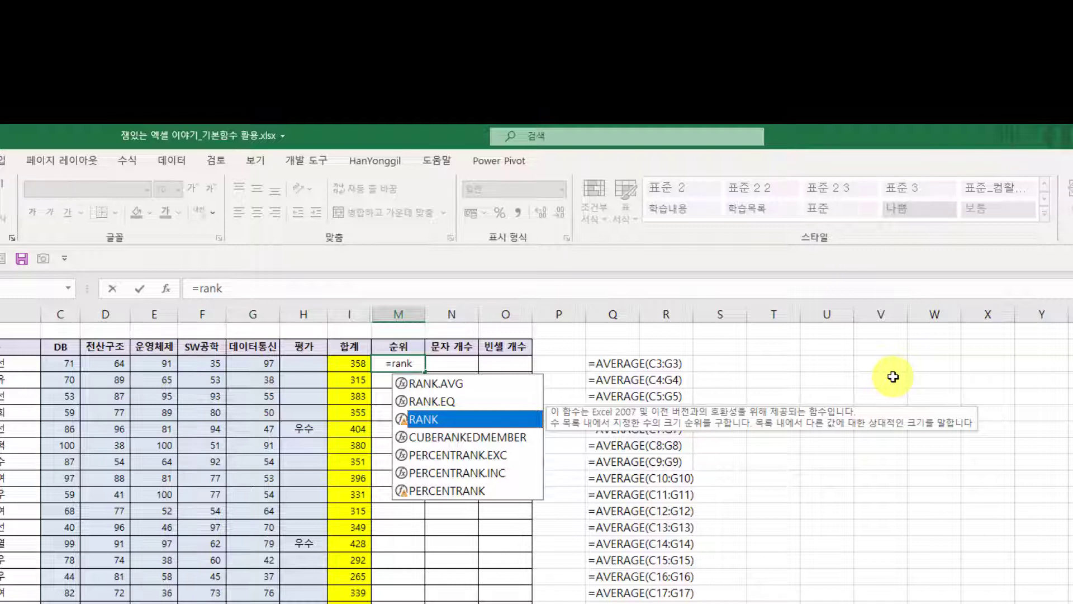
key(Tab)
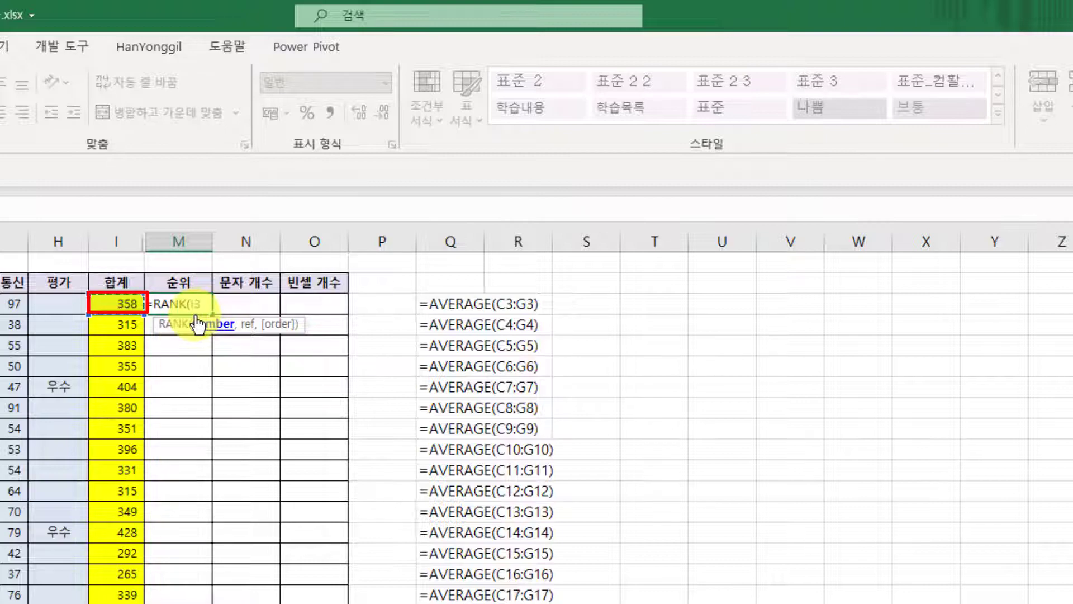
text(,)
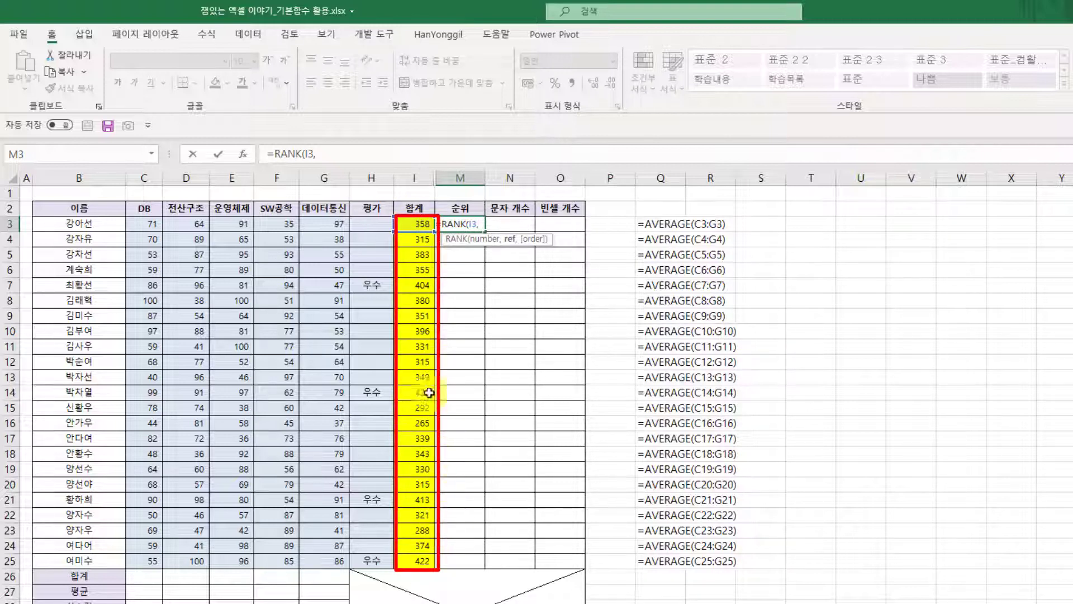
drag(418, 222, 404, 560)
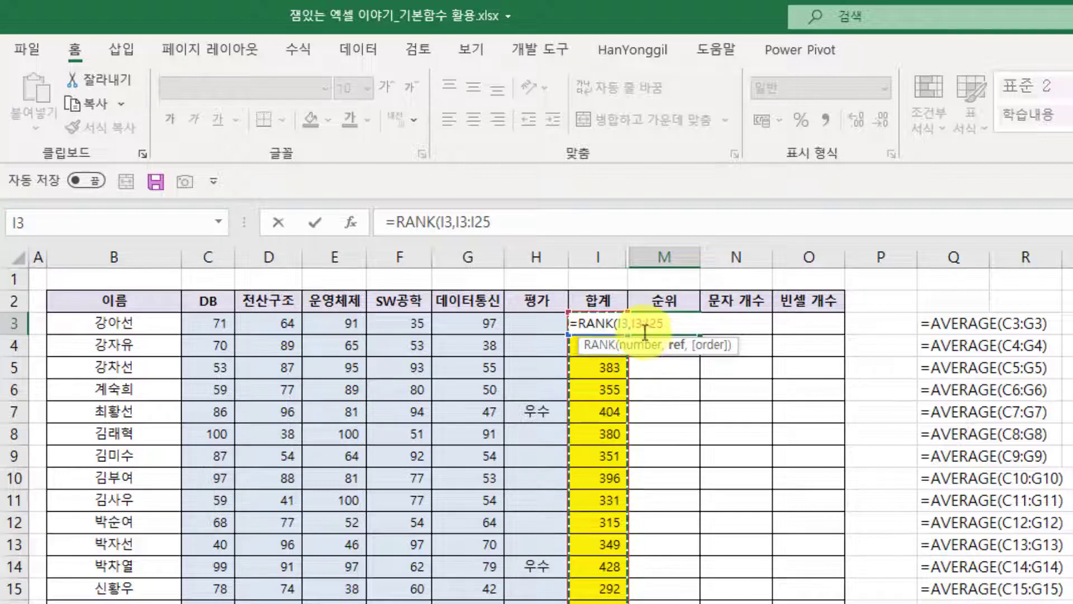
Make the reference range in M3's RANK formula absolute as $I$3:$I$25, leaving I3 relative
click(626, 323)
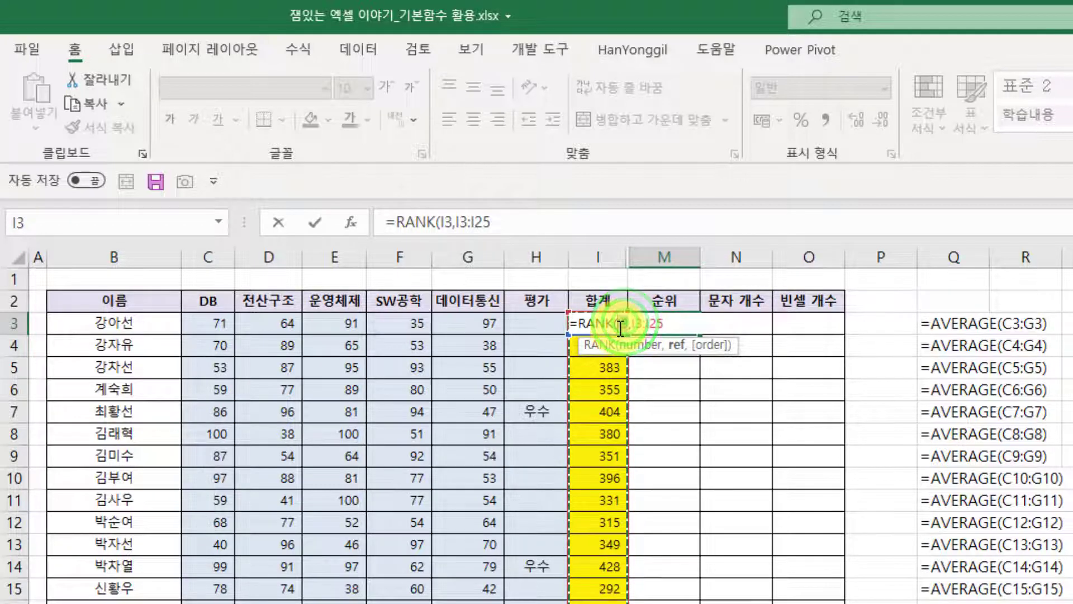
click(619, 324)
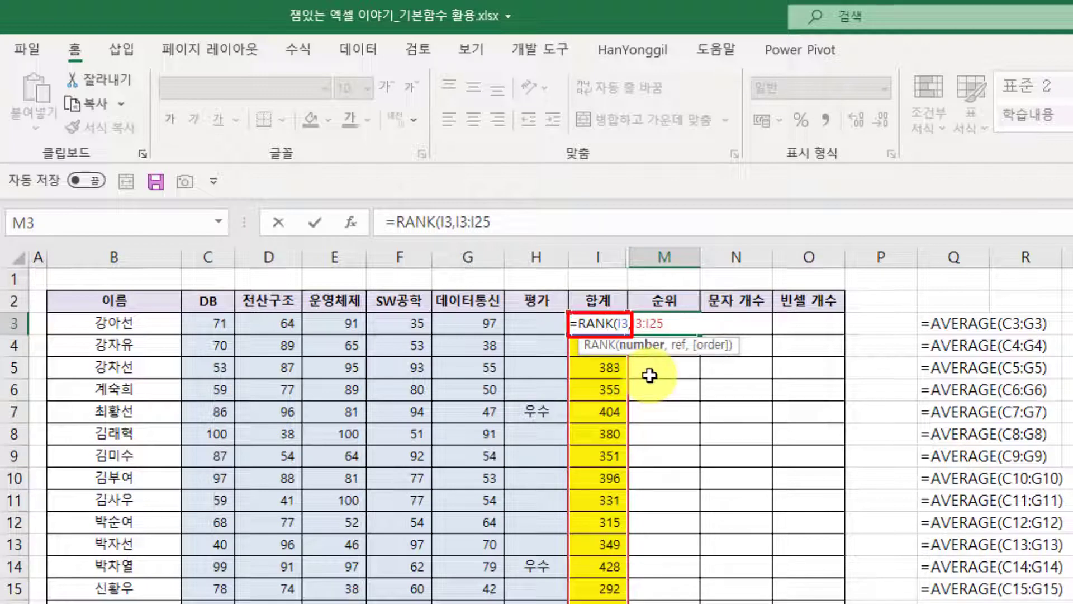
click(643, 344)
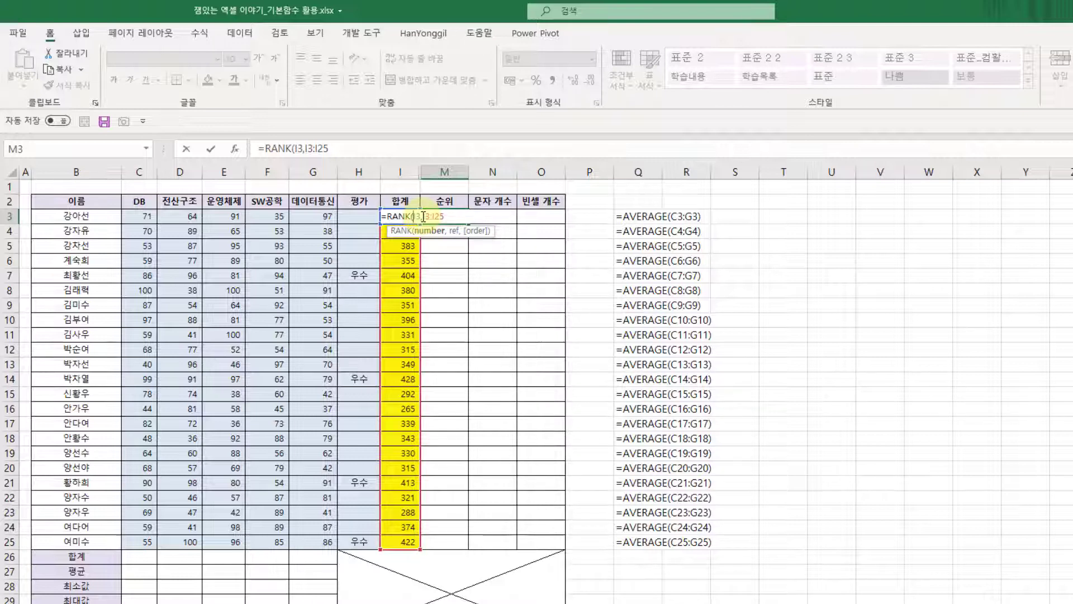
drag(423, 216, 445, 216)
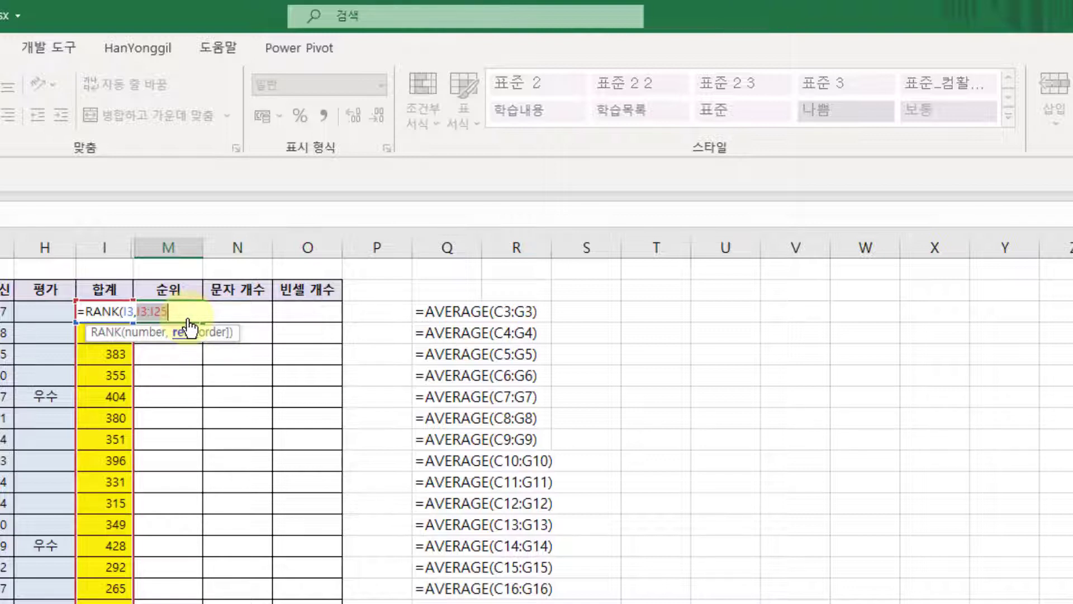
key(F4)
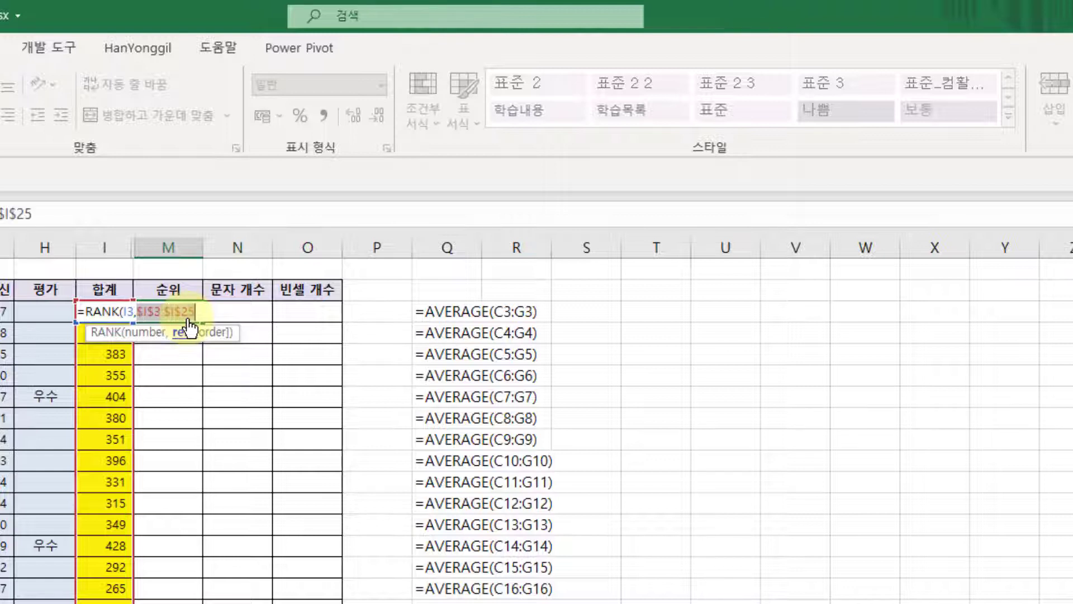
click(200, 312)
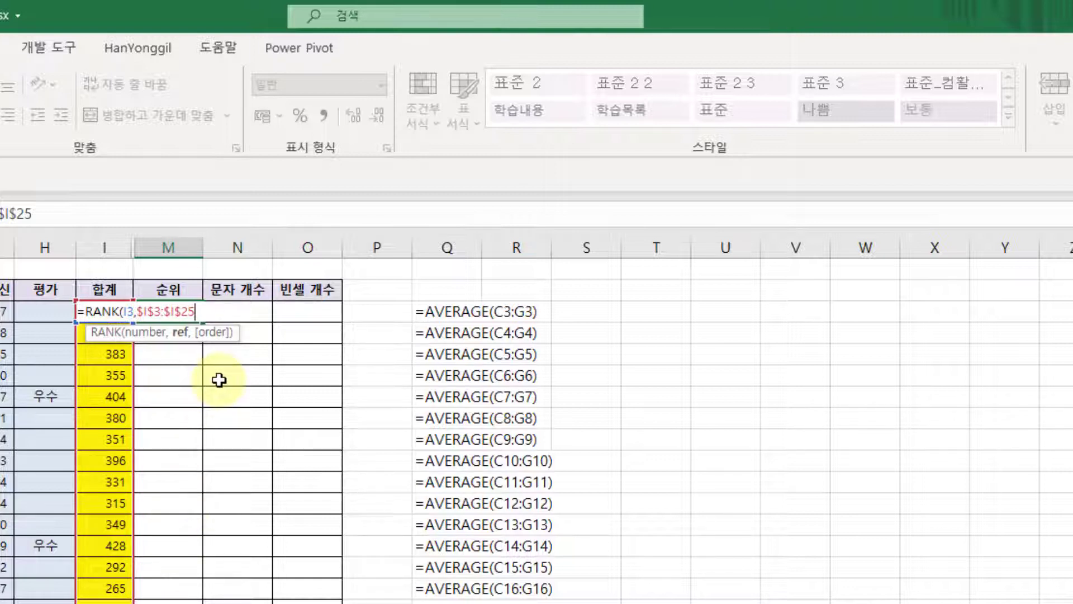
Set the rank order to 0 (내림차순) and complete M3 as =RANK(I3,$I$3:$I$25,0)
text(,)
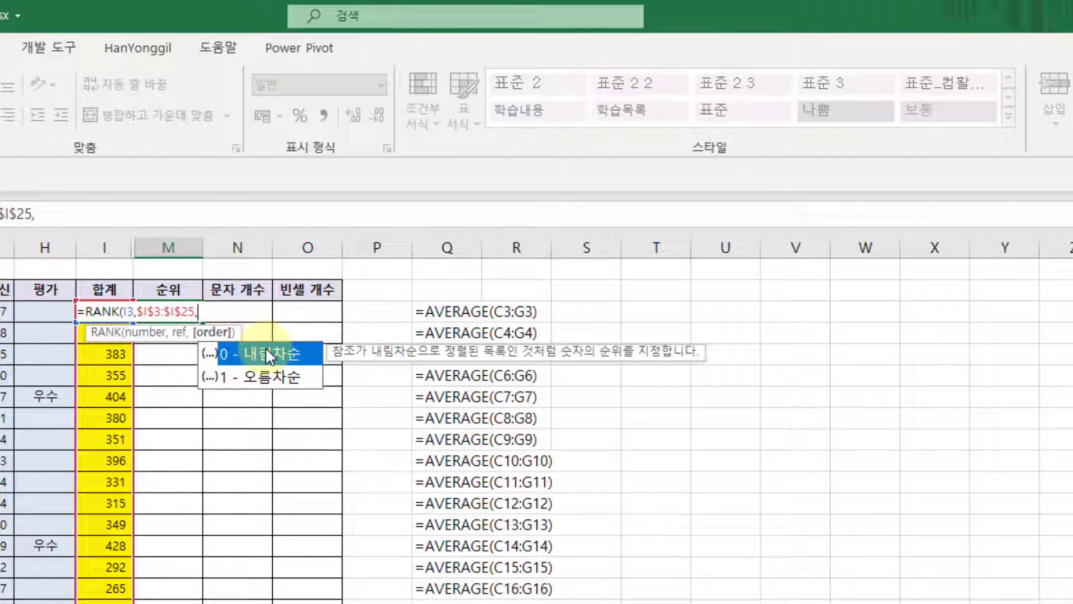
key(Tab)
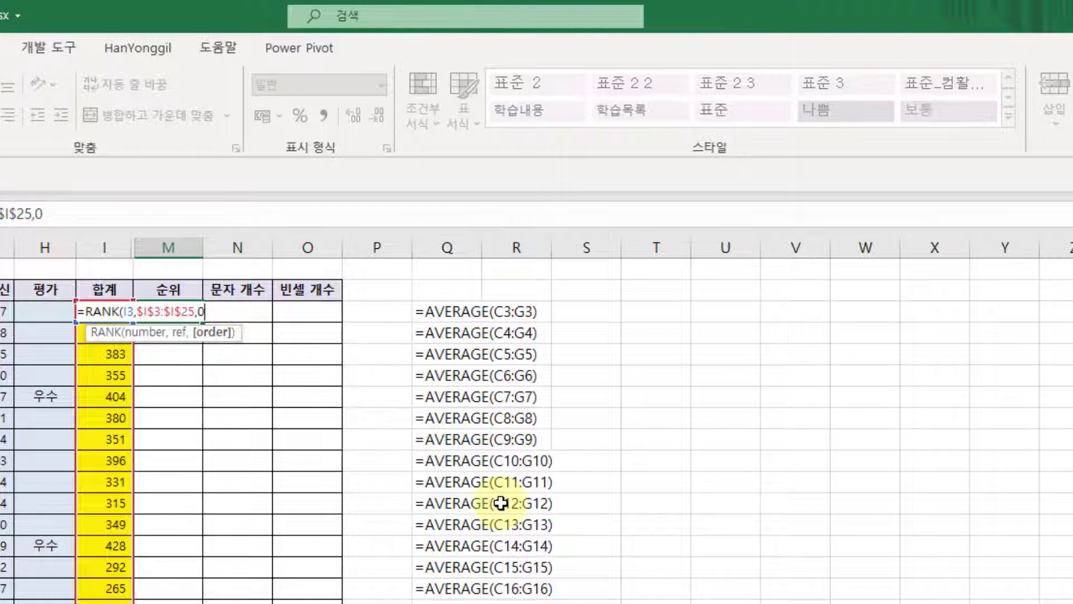
key(Return)
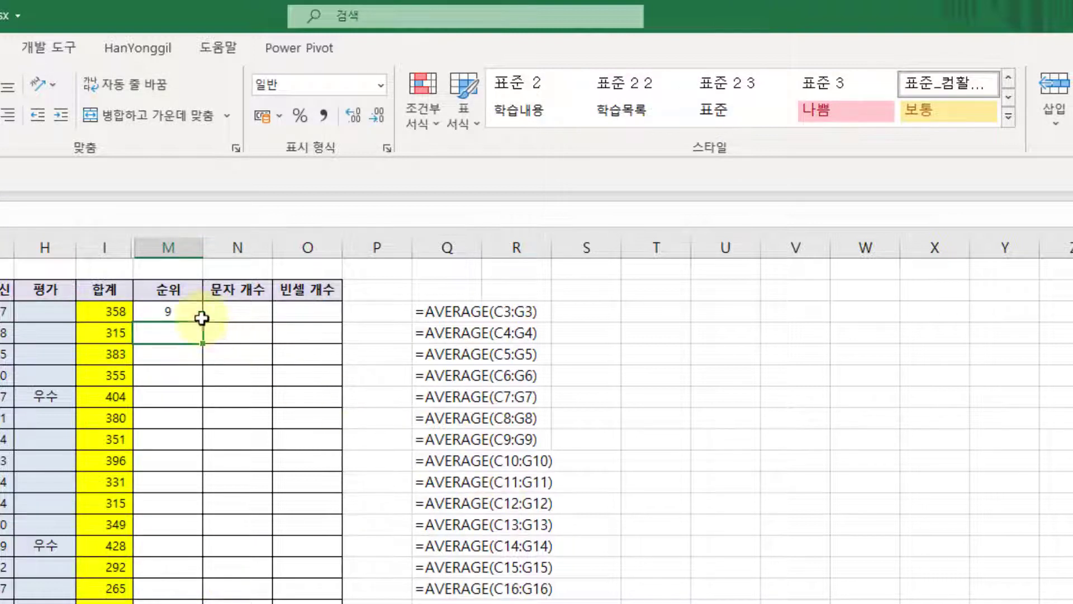
Fill the RANK formula in M3 down the 순위 column through M25 and check the copied formulas in M14 and M4
click(184, 307)
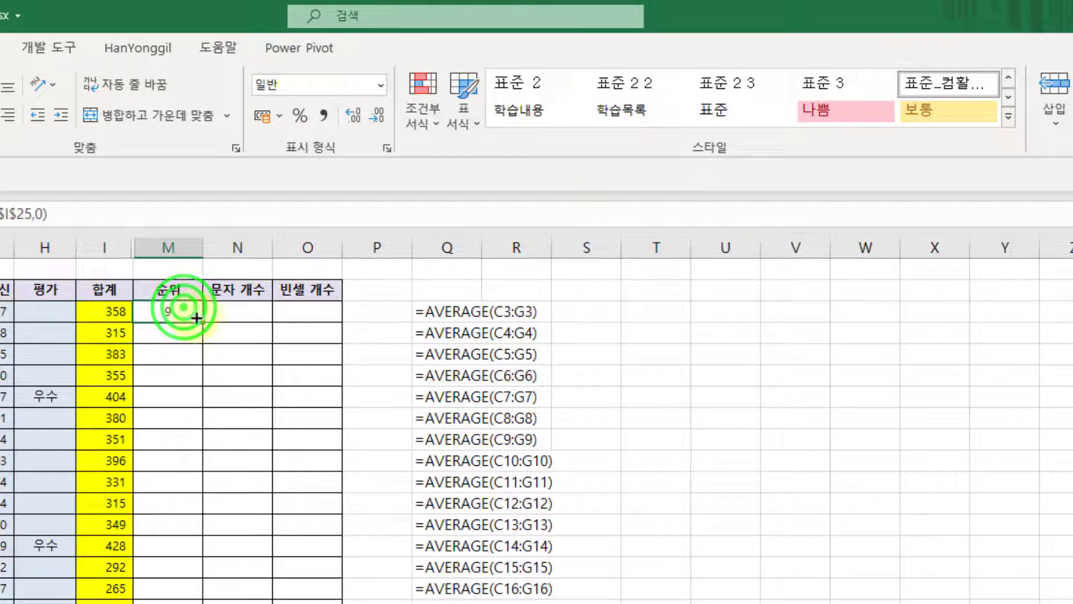
drag(203, 321, 149, 603)
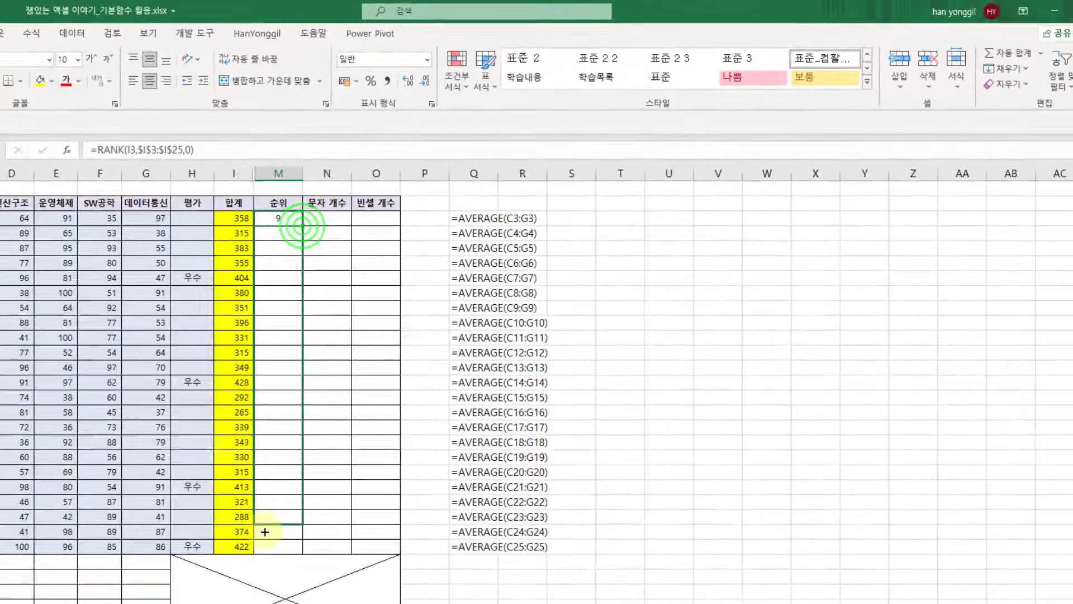
drag(265, 532, 275, 554)
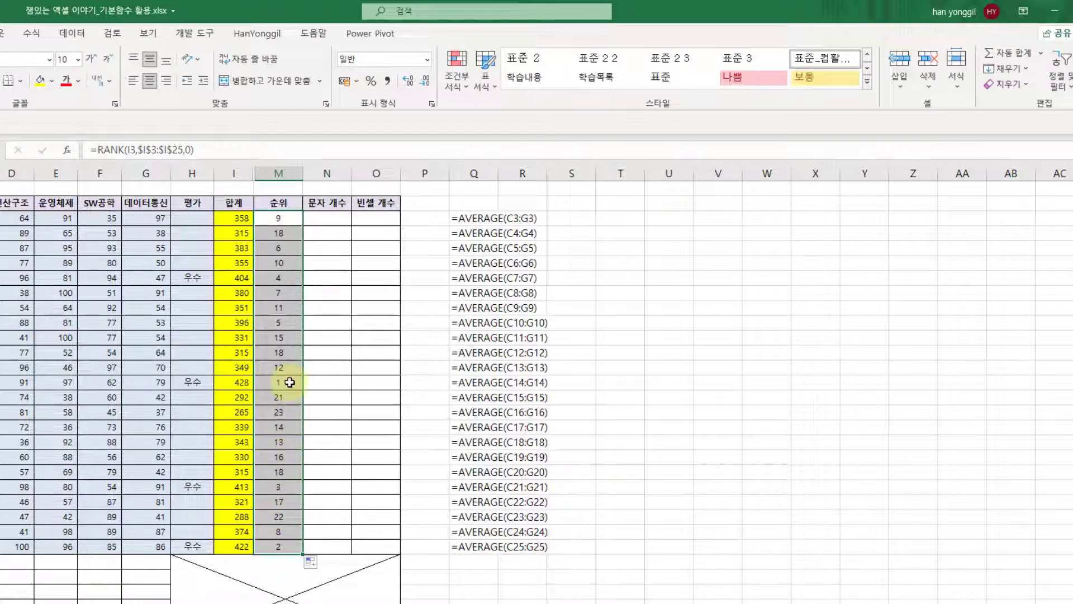
click(287, 382)
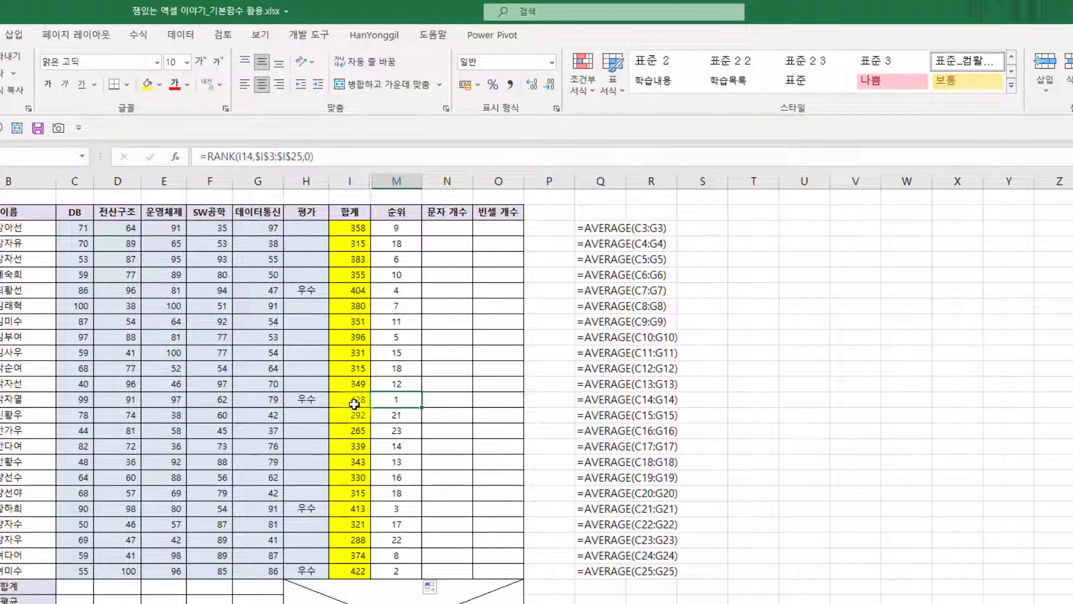
click(398, 245)
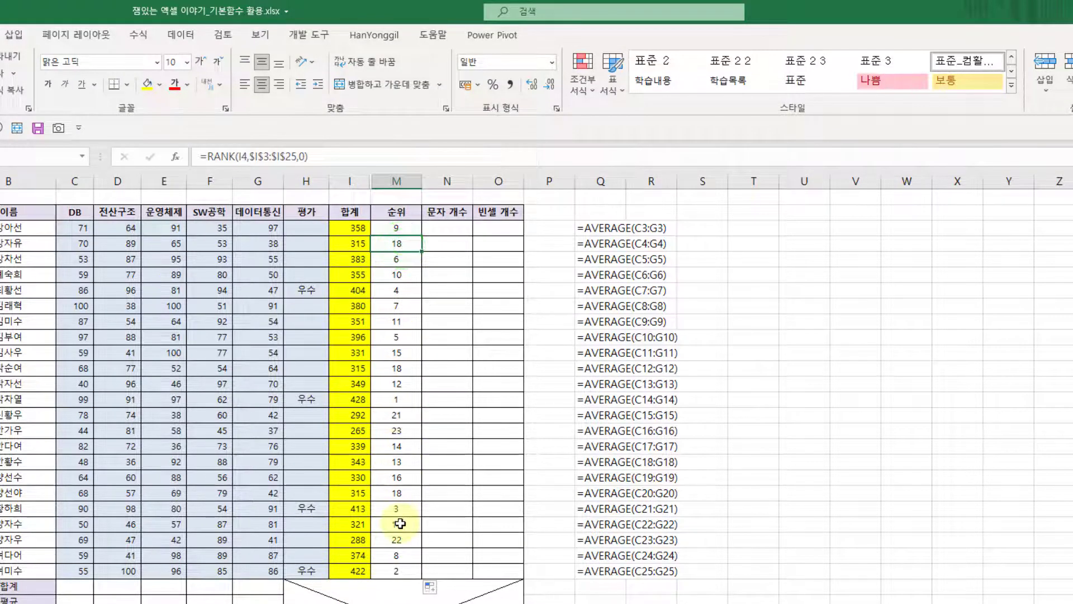
Enter =FORMULATEXT(M3) in cell T3 to show the first student's rank formula as text
click(748, 230)
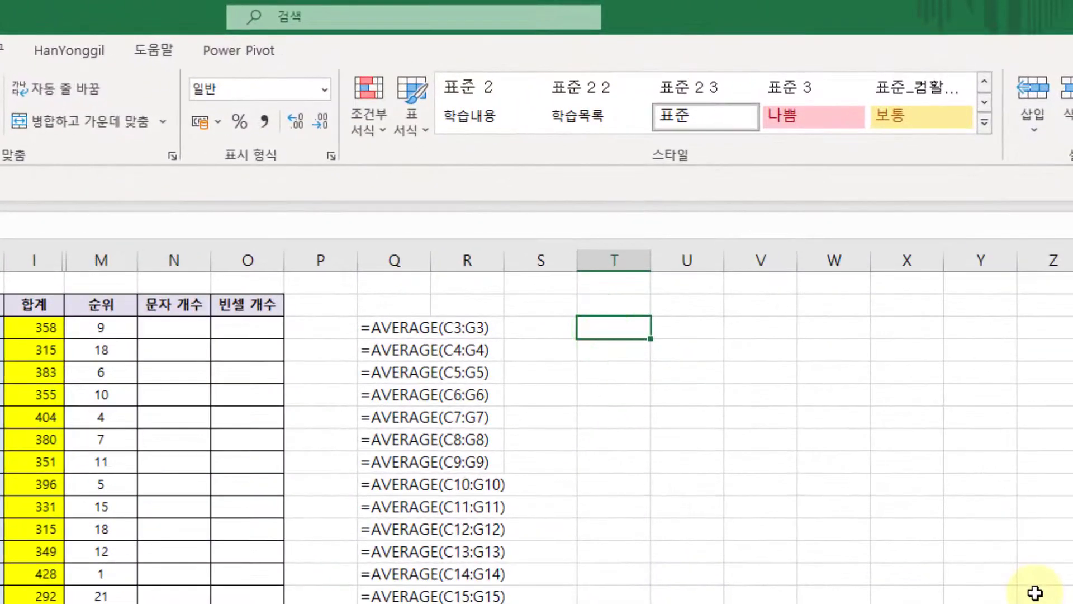
text(=)
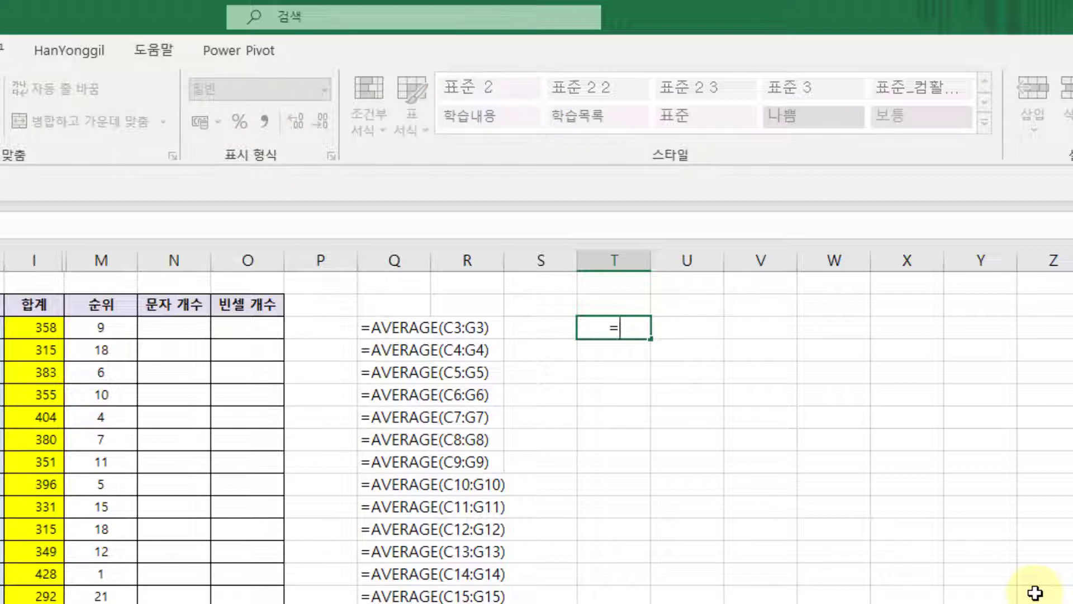
text(form)
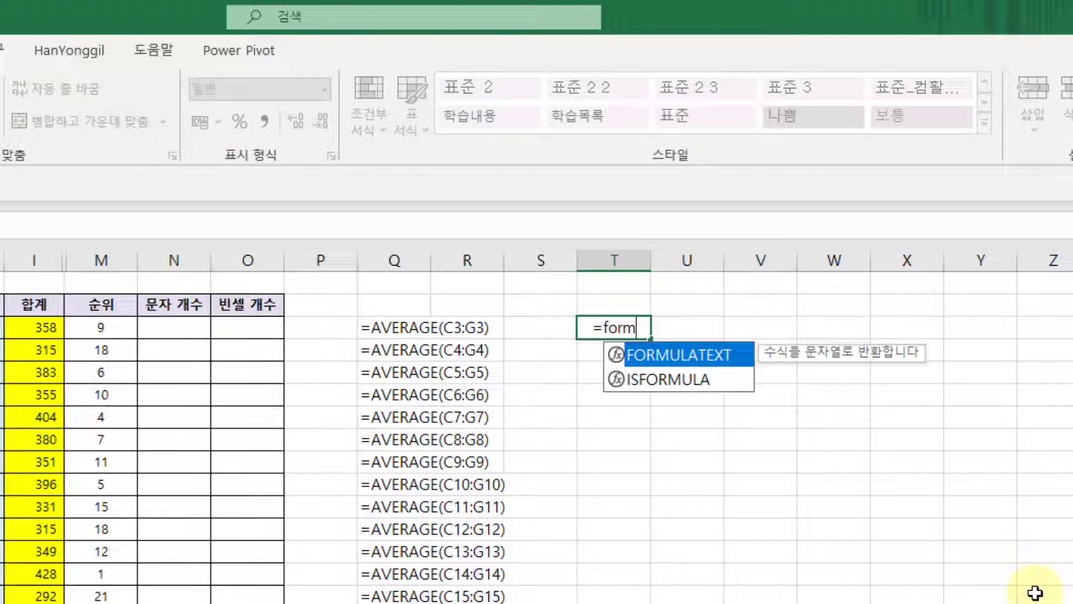
key(Tab)
click(99, 321)
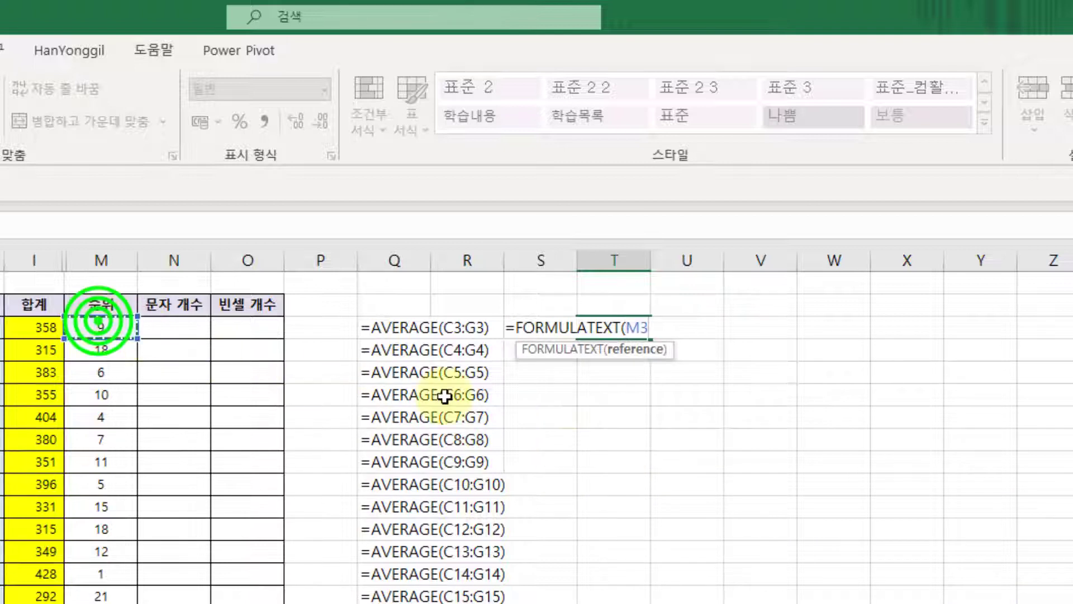
key(Return)
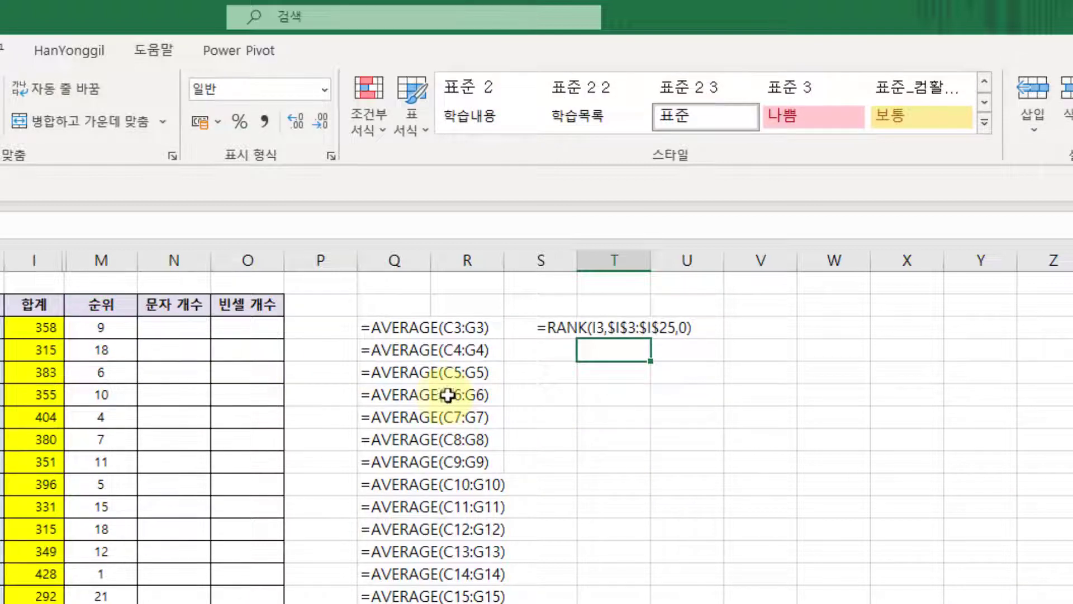
Left-align T3 and fill its FORMULATEXT formula down through T25
click(603, 326)
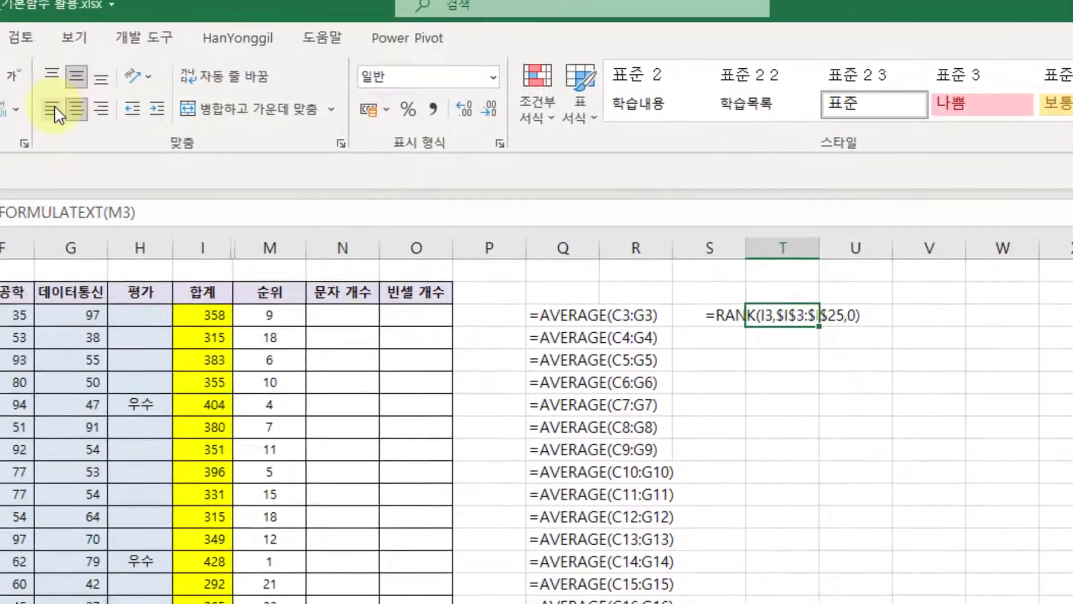
click(401, 80)
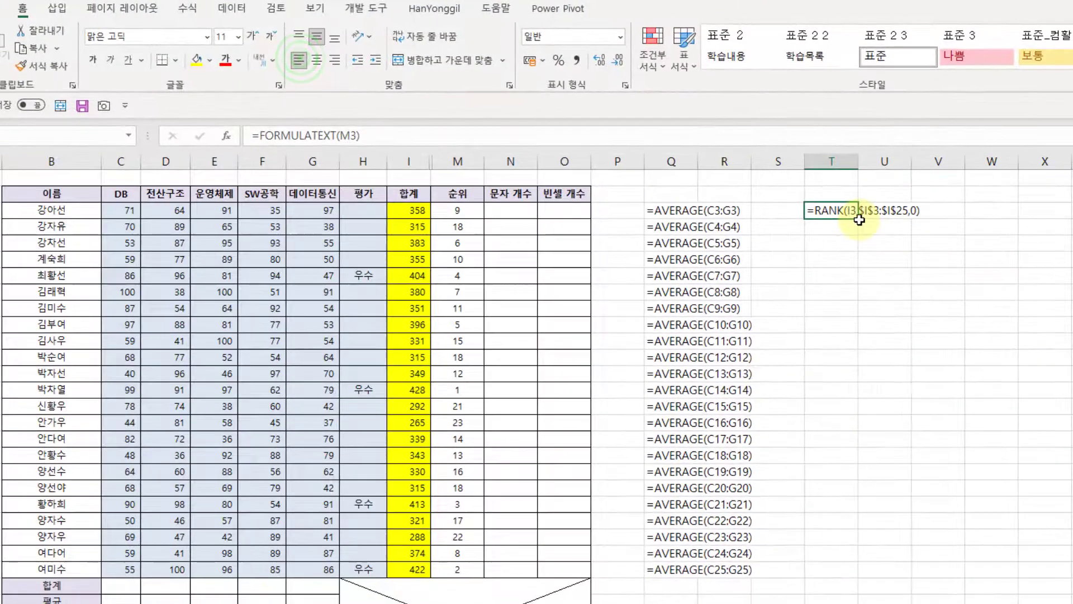
drag(1018, 259, 1021, 581)
drag(860, 489, 865, 588)
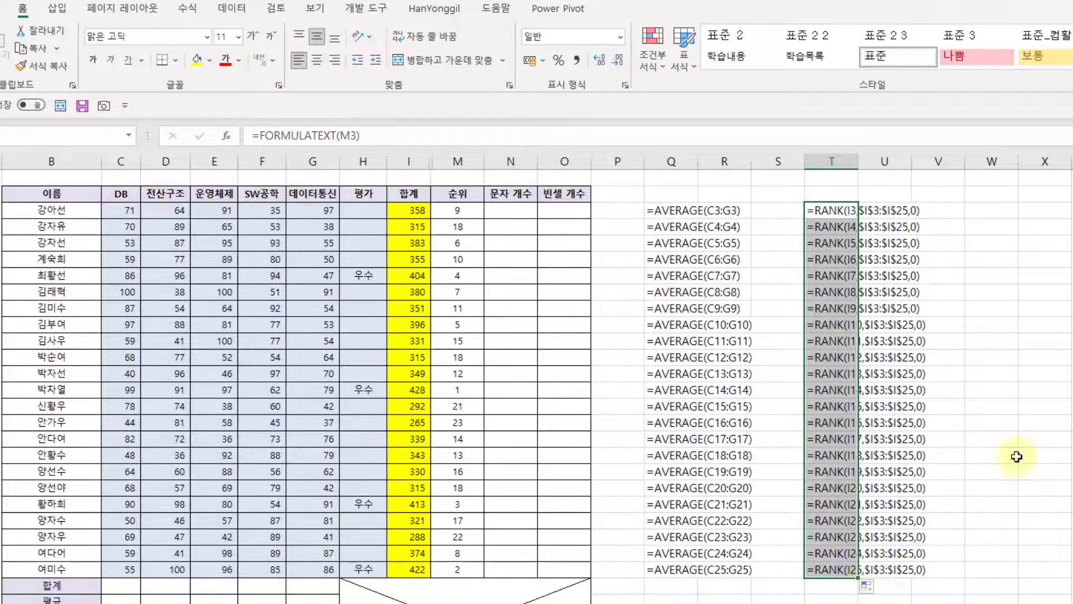
Widen column T so the full RANK formula texts fit within it
click(1068, 308)
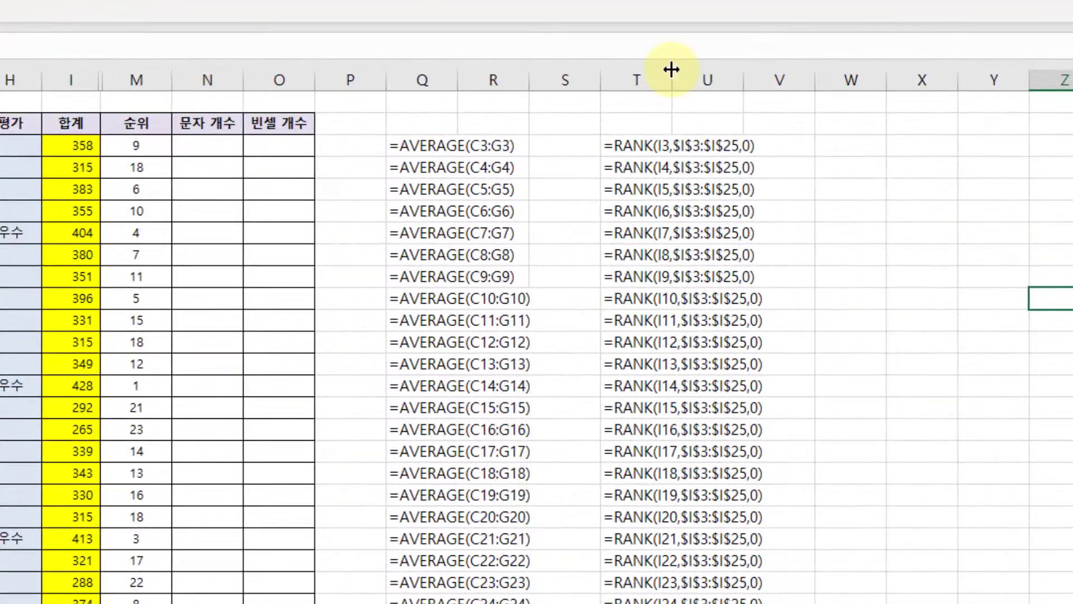
drag(672, 70, 807, 93)
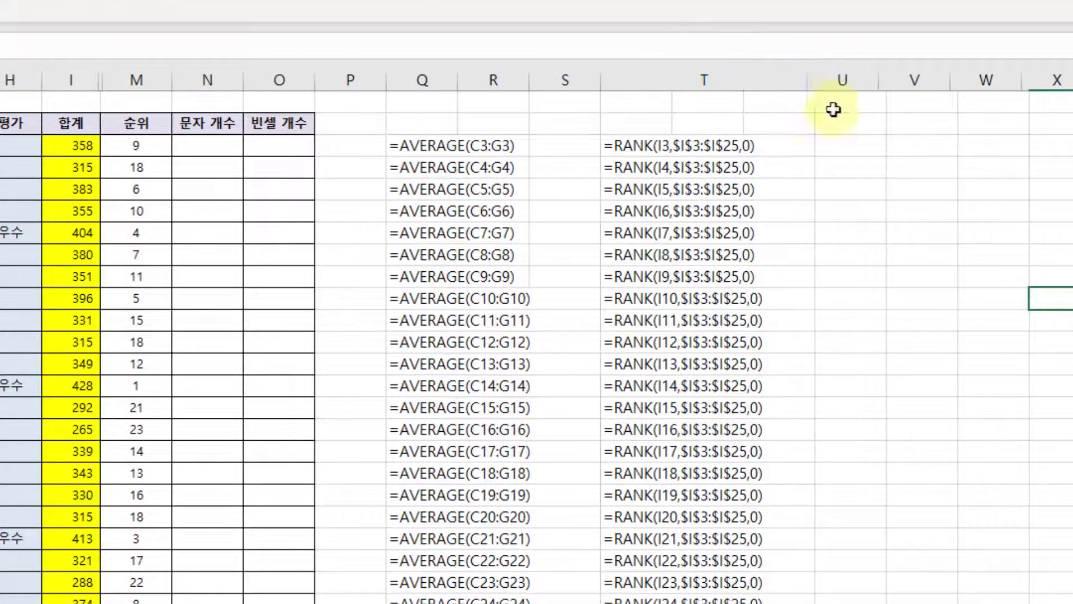
click(1068, 259)
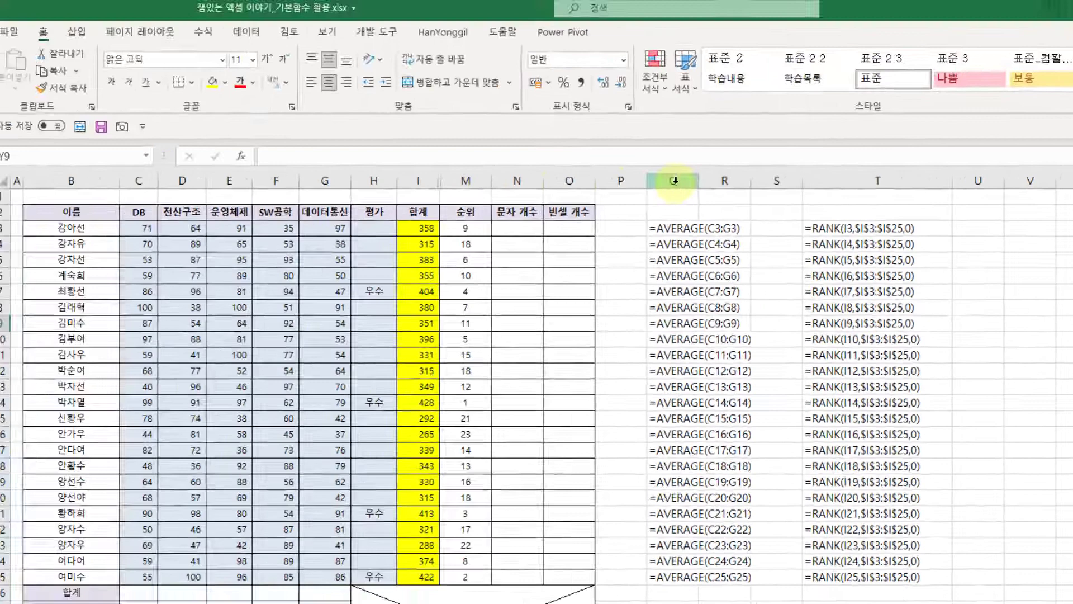
Delete columns Q through T, which hold the AVERAGE and RANK formula texts
click(422, 80)
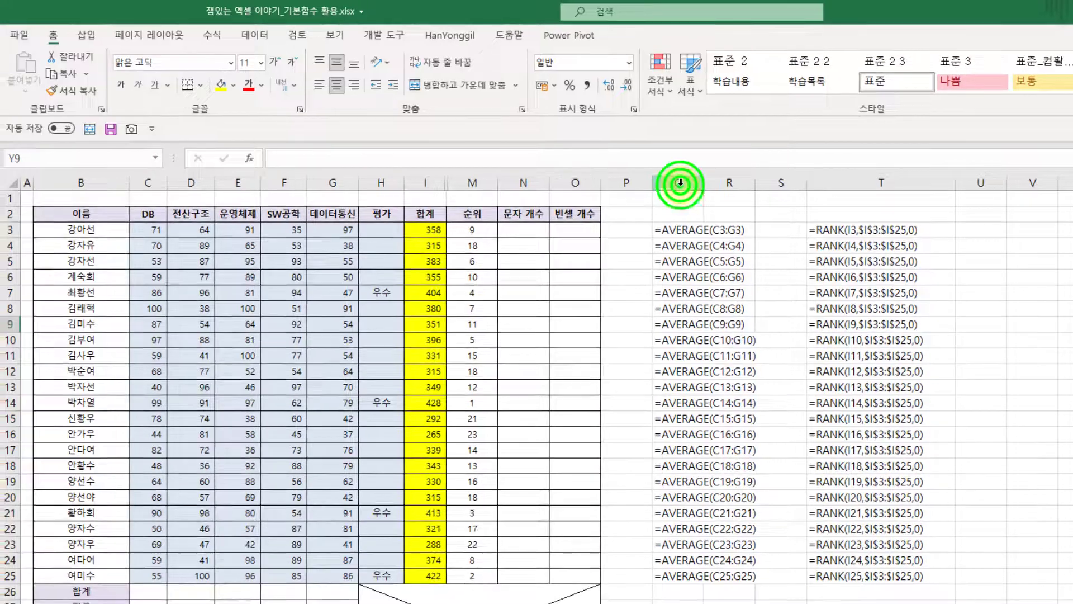
drag(680, 183, 902, 199)
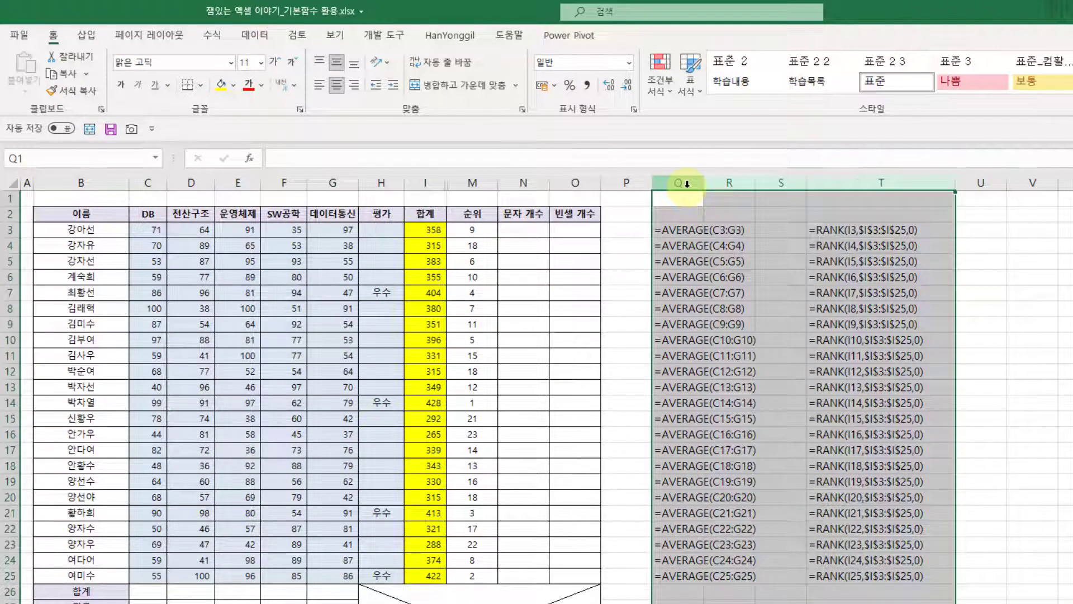
drag(687, 184, 898, 184)
right_click(915, 184)
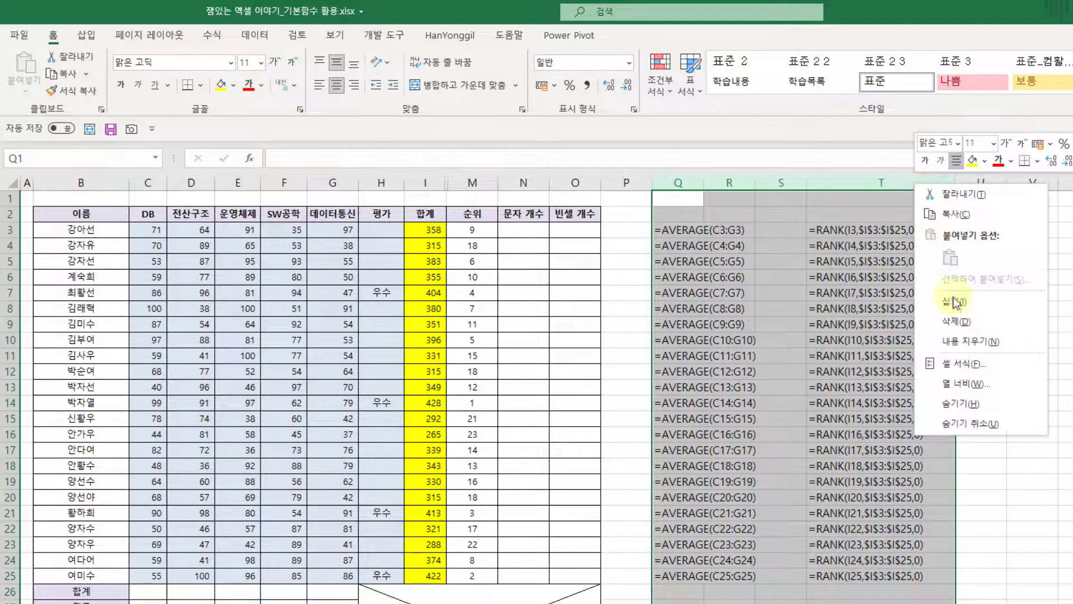
click(964, 331)
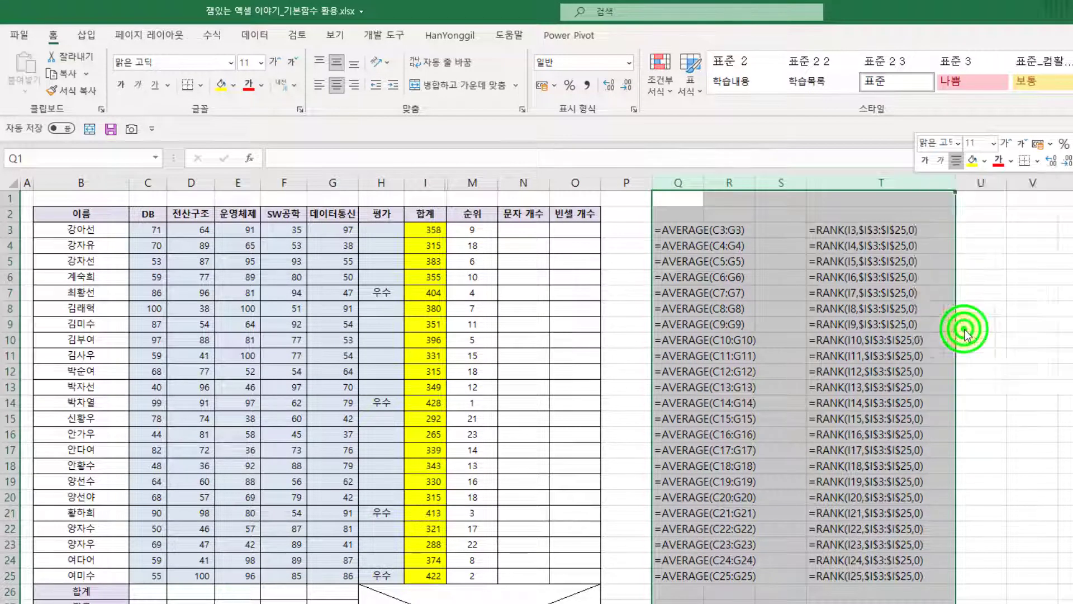
click(994, 333)
click(746, 329)
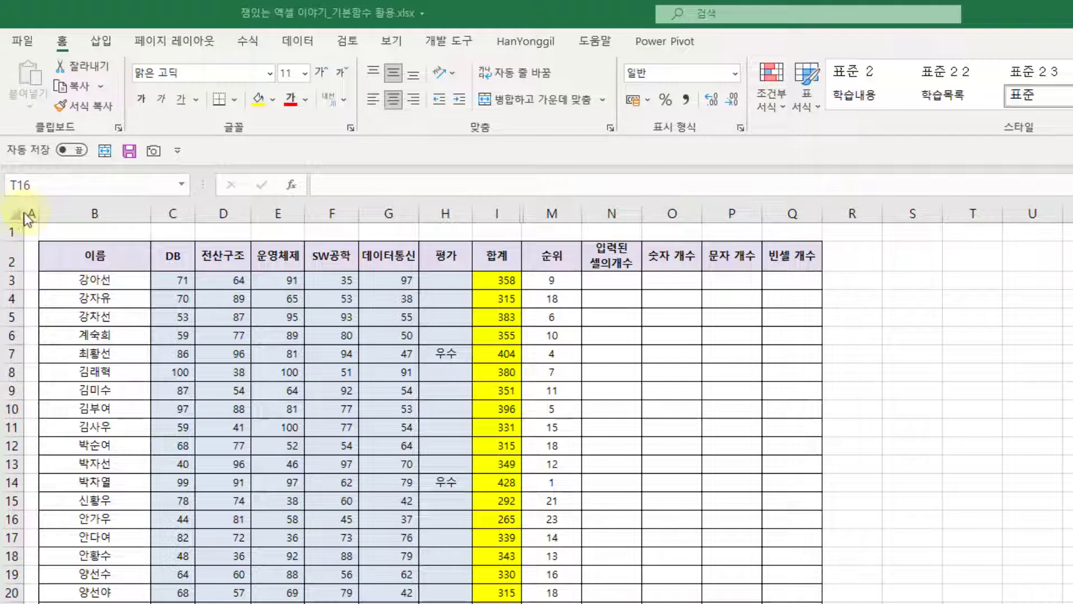
Unhide all hidden columns across the whole sheet, bringing back 평균, 최대값 and 최소값
click(12, 213)
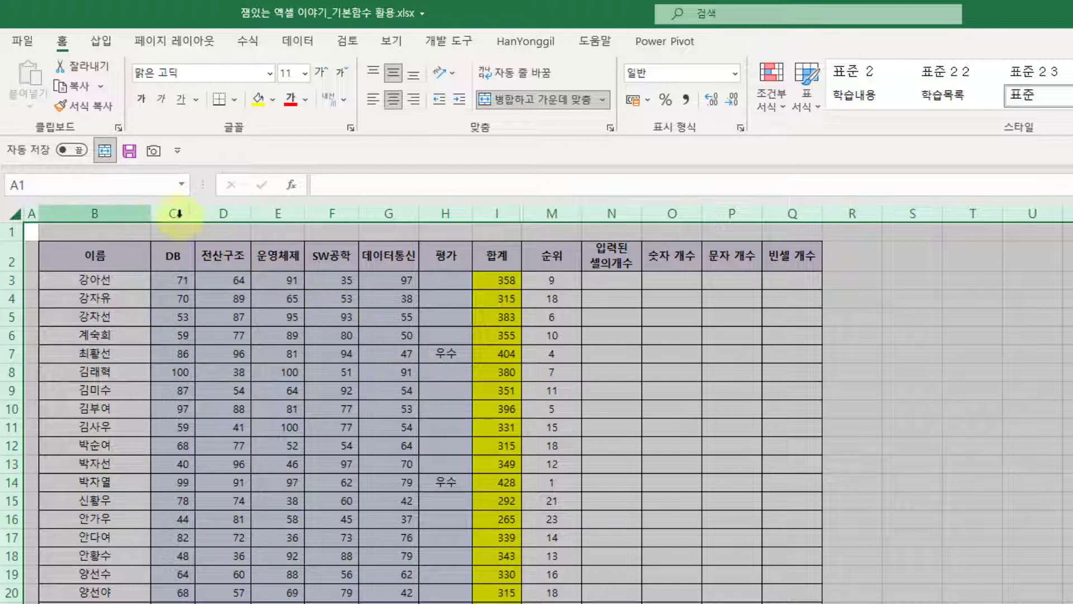
right_click(108, 214)
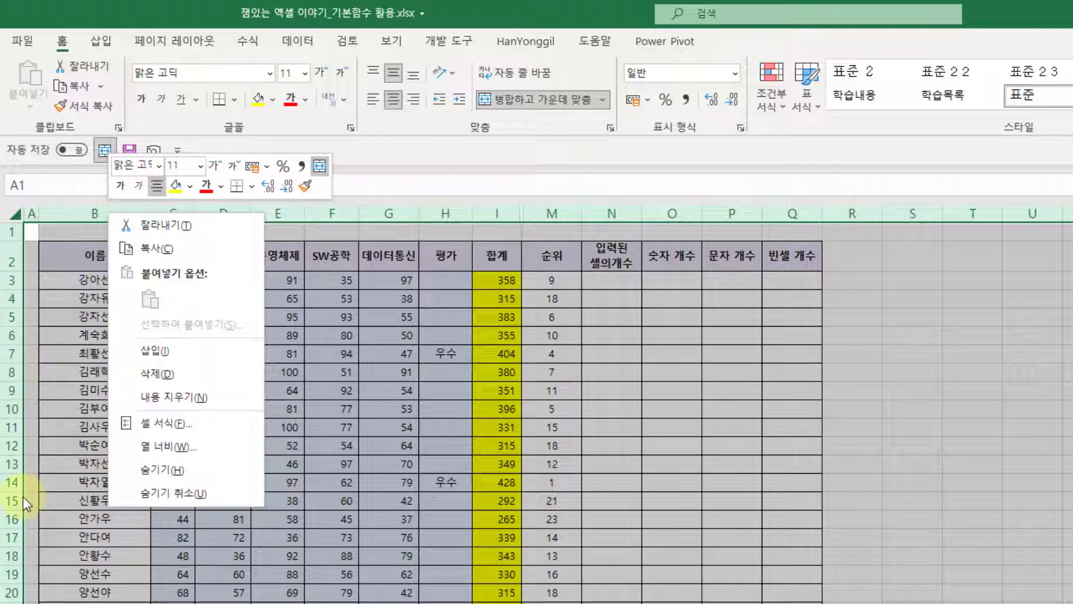
click(173, 499)
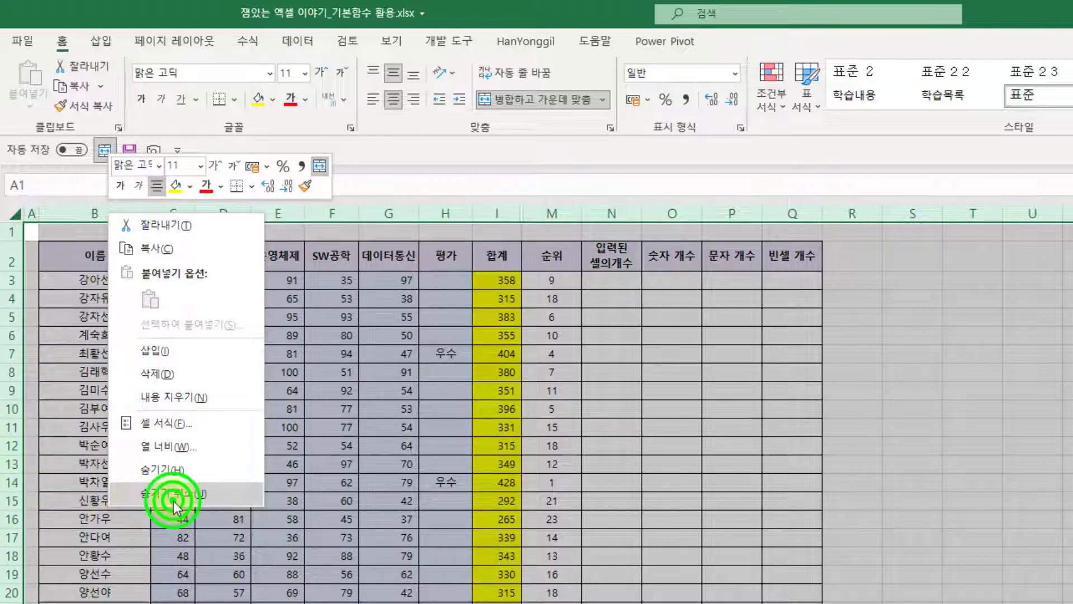
click(720, 371)
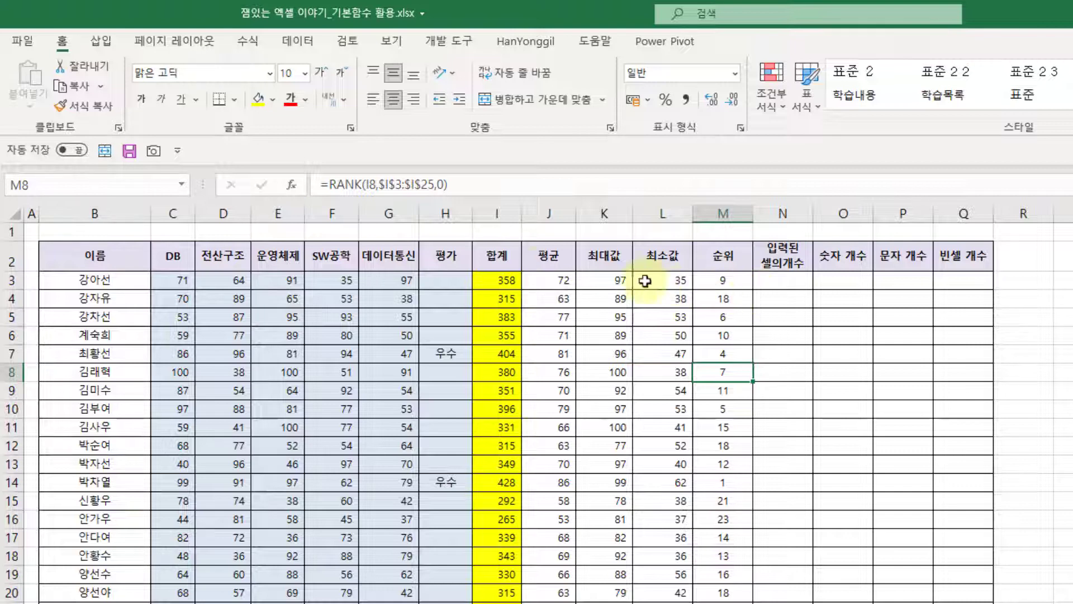
Insert a new column between 합계 and 평균, at column J
click(505, 261)
ctrl+click(551, 262)
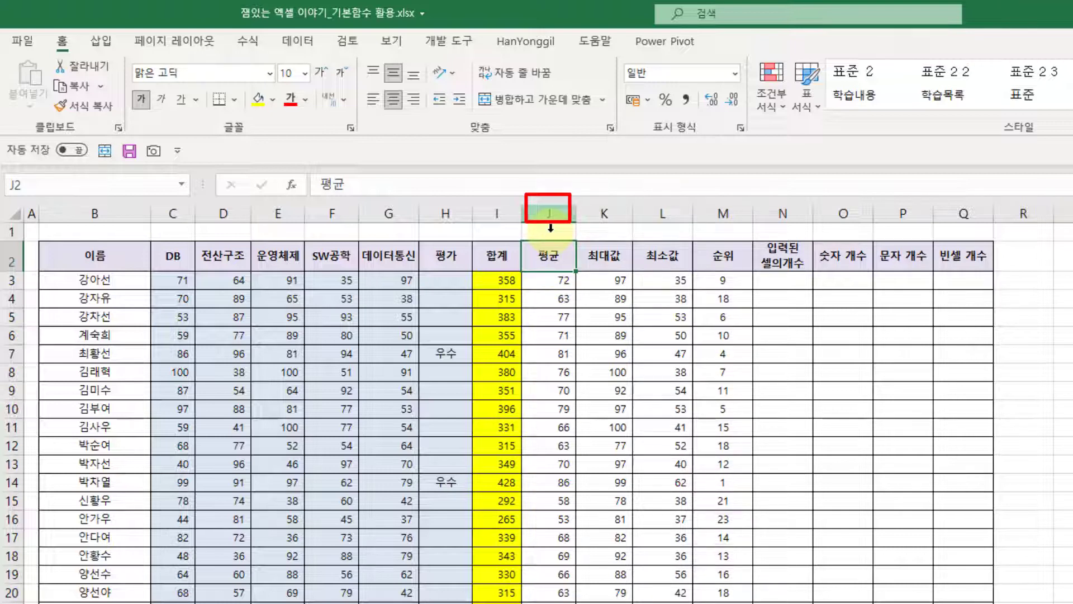
click(551, 258)
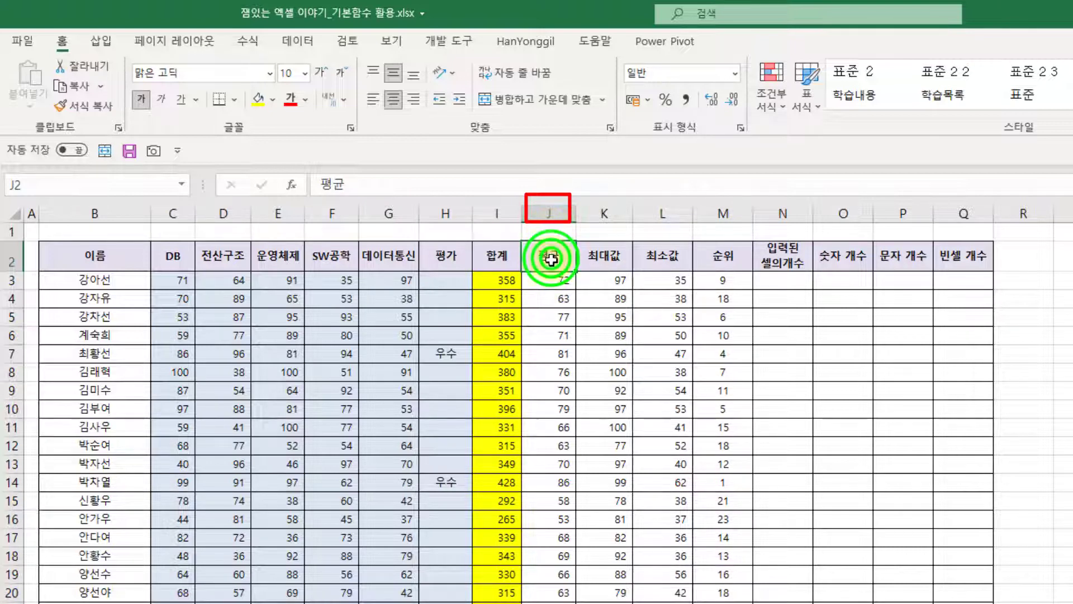
click(550, 298)
click(550, 353)
click(550, 390)
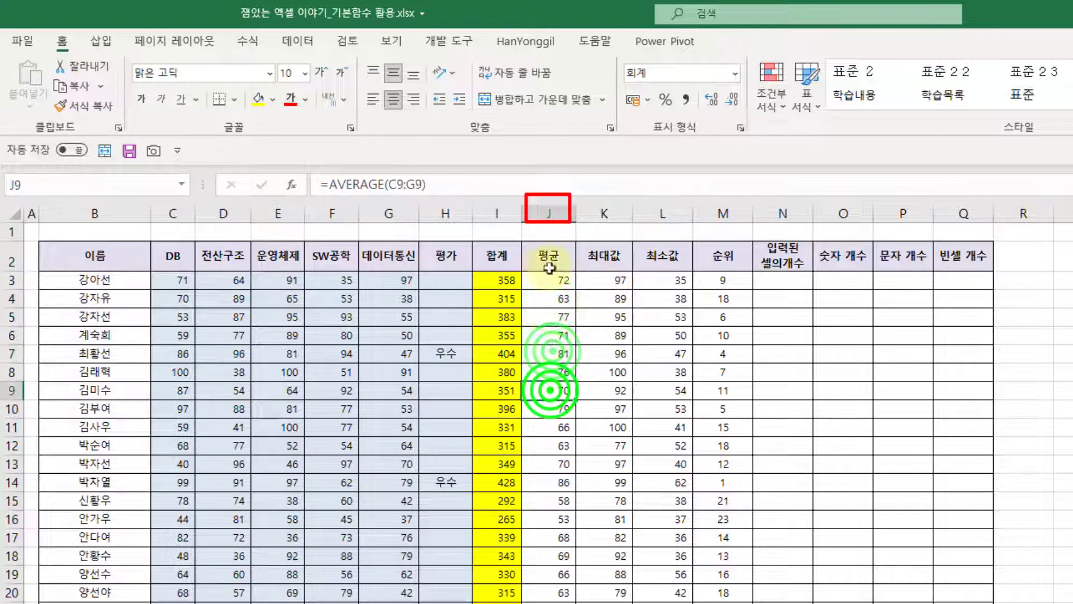
click(549, 213)
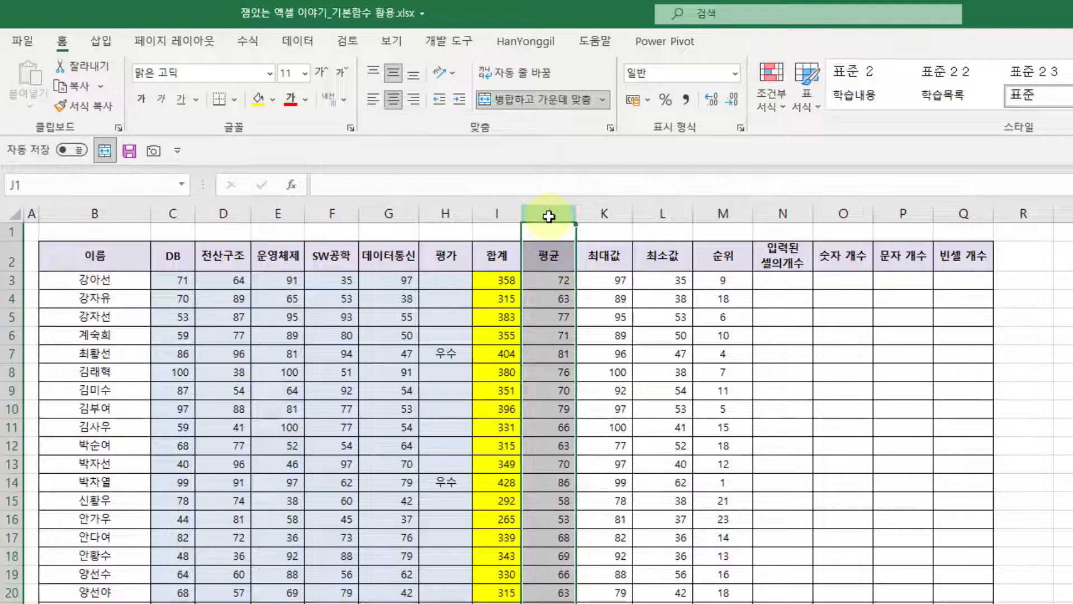
right_click(549, 216)
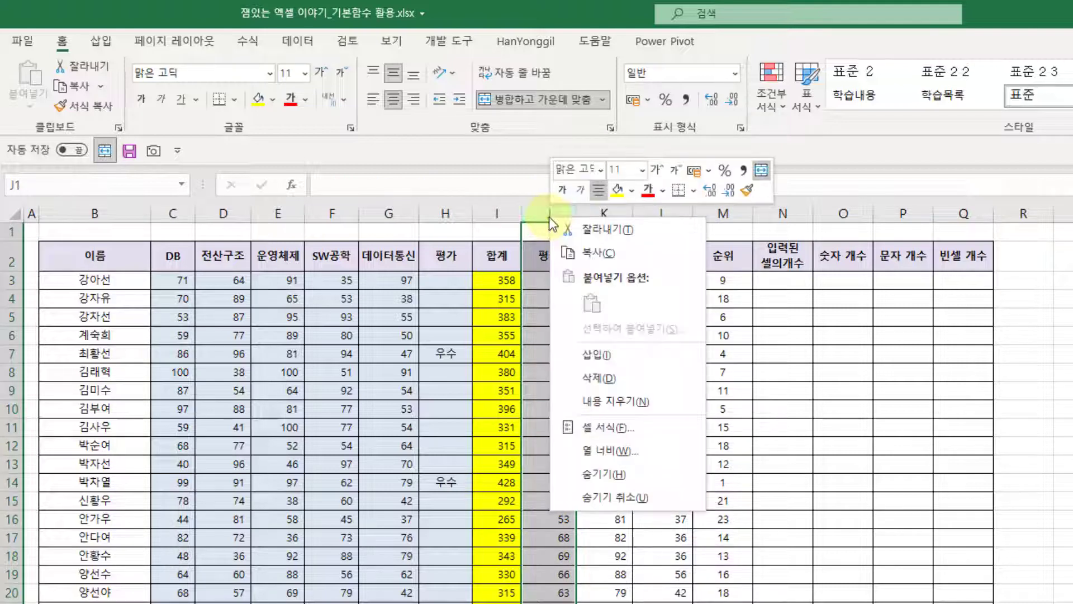
click(585, 355)
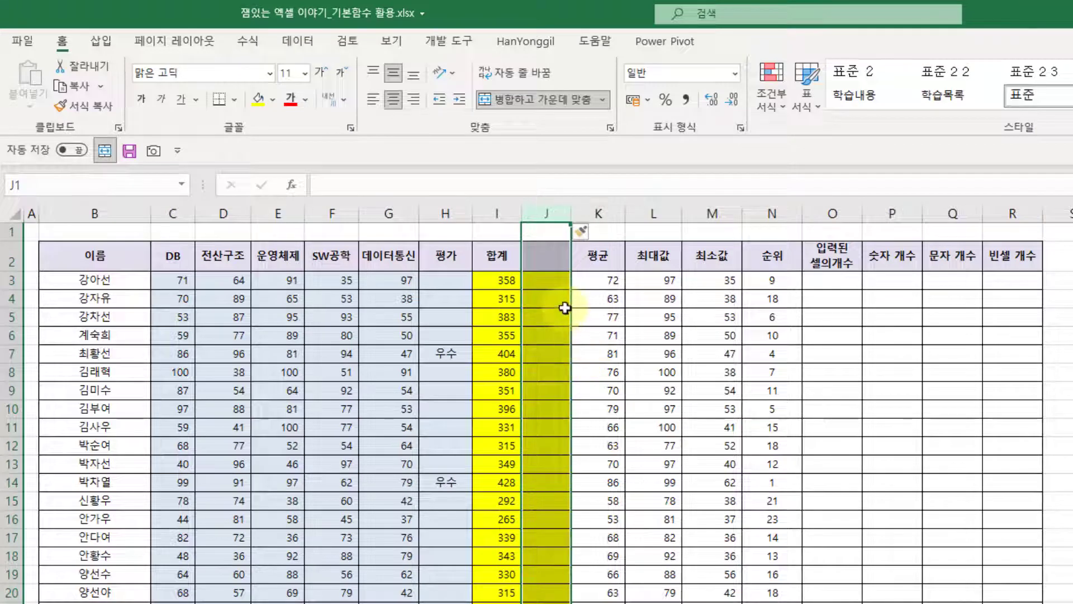
Enter the header 누적 합계 on two lines in cell J2 of the new column
click(671, 296)
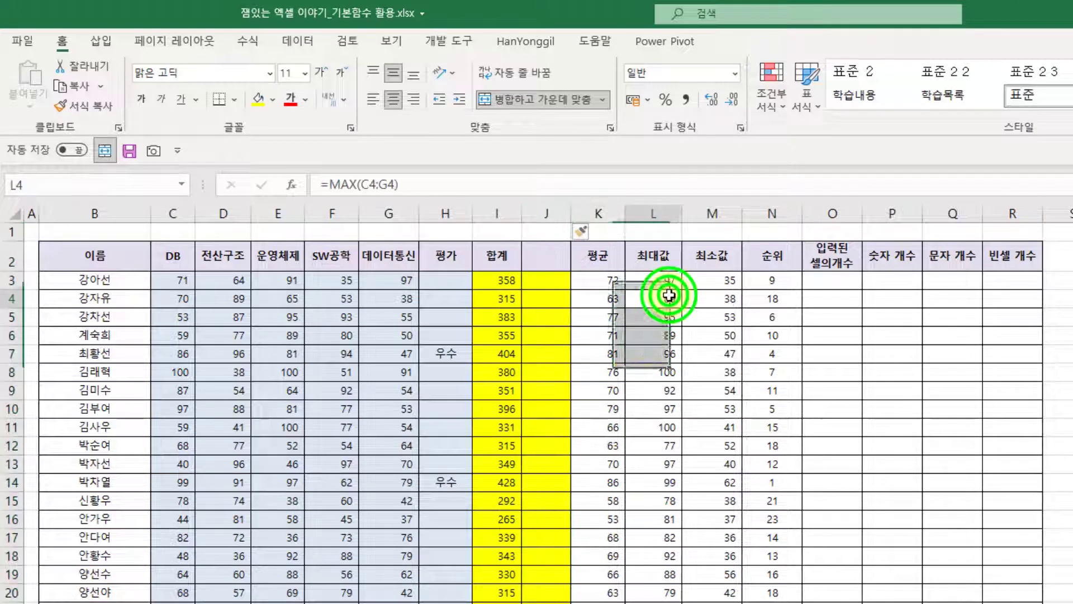
click(544, 291)
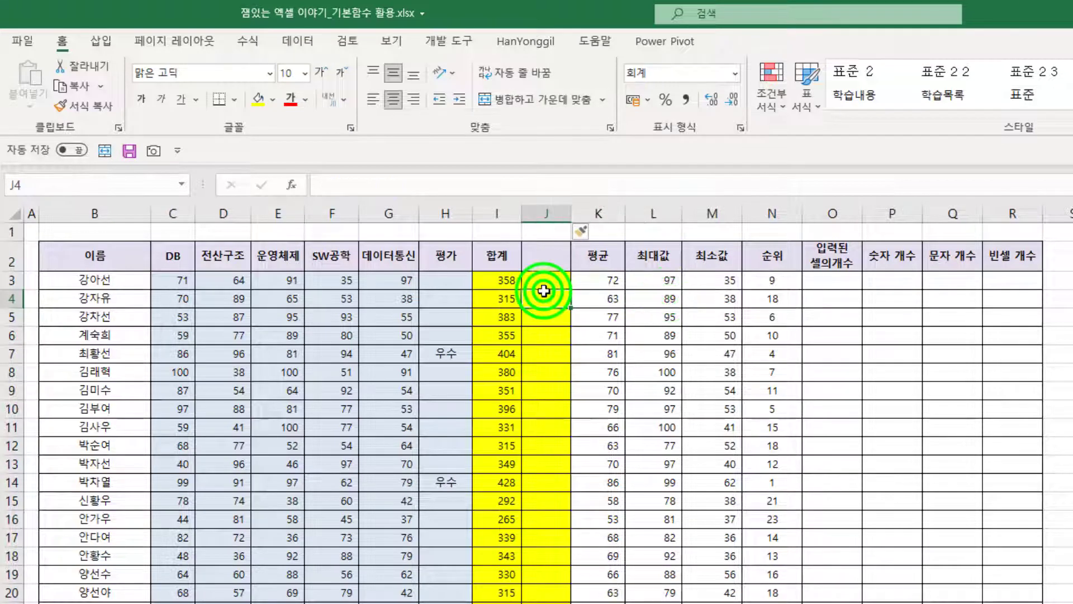
click(546, 256)
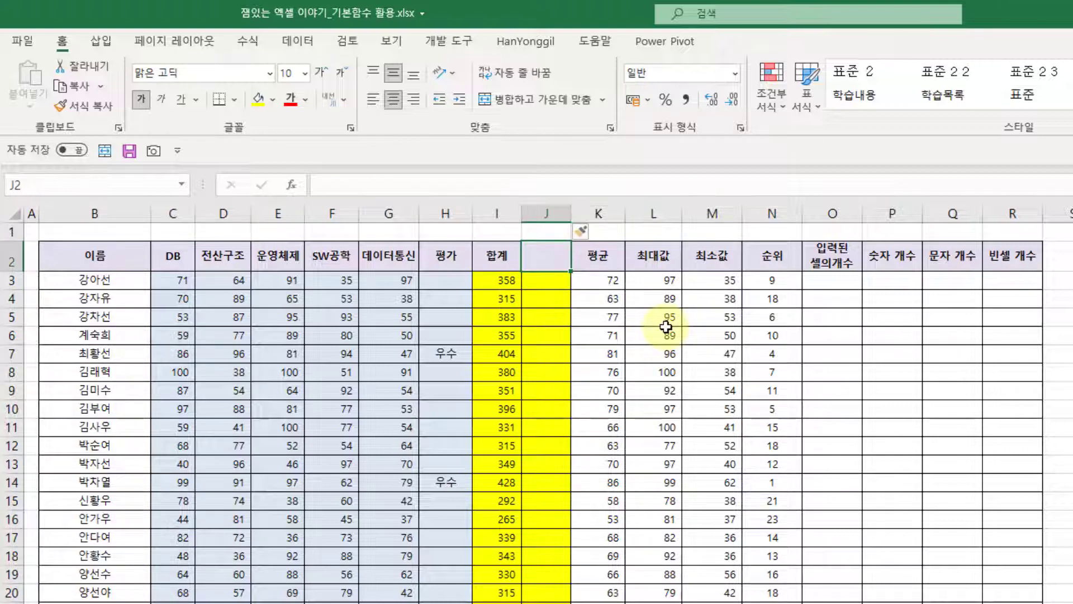
text(누적)
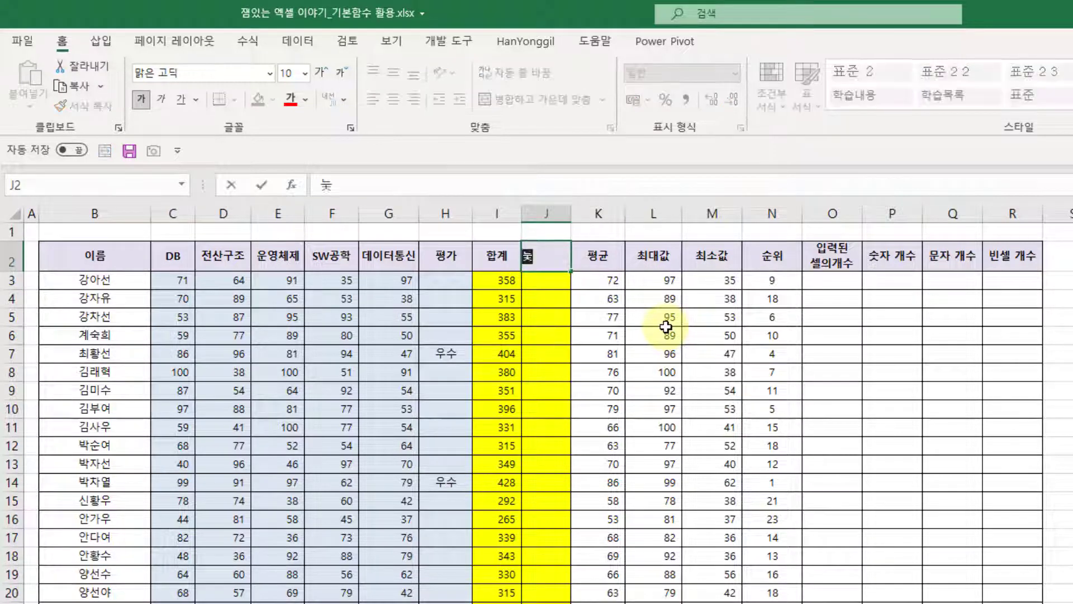
key(Return)
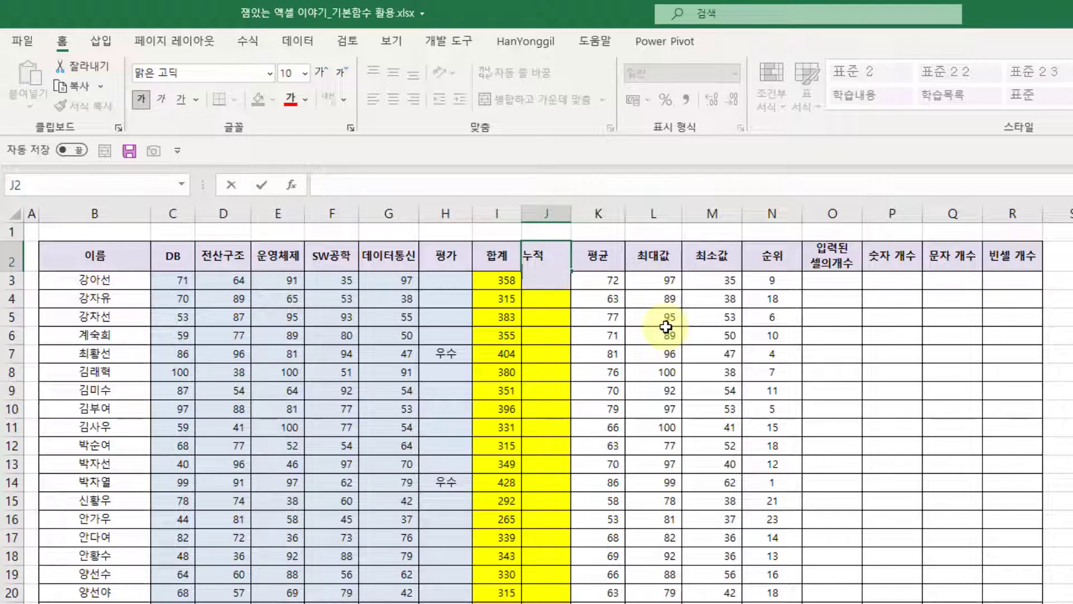
text(합계)
key(Return)
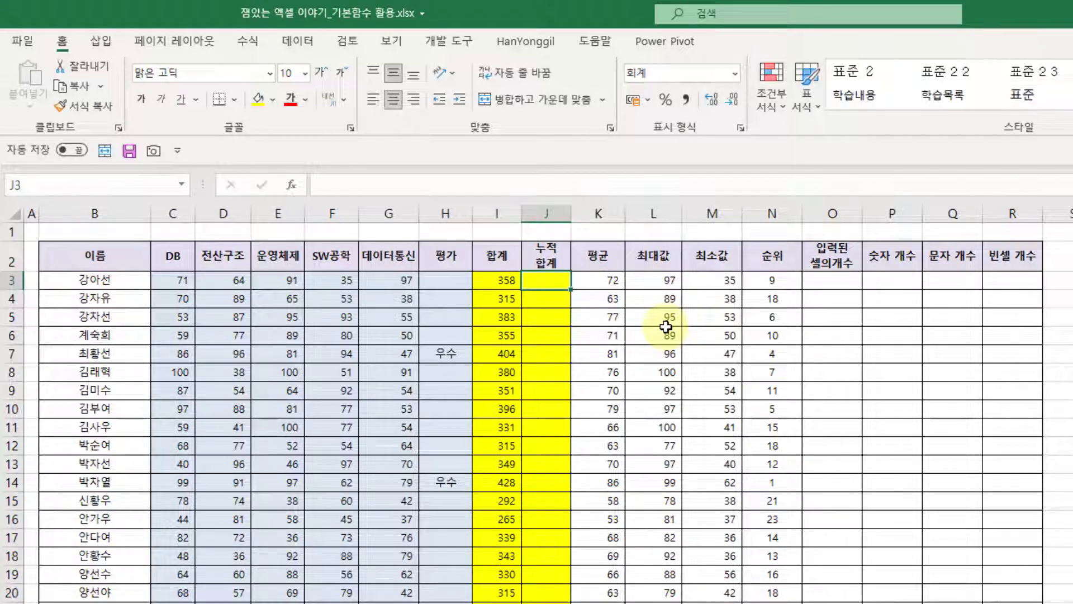
Retype the J2 header as 누적, reopen the cell and add 합계 on a second line inside it
click(551, 244)
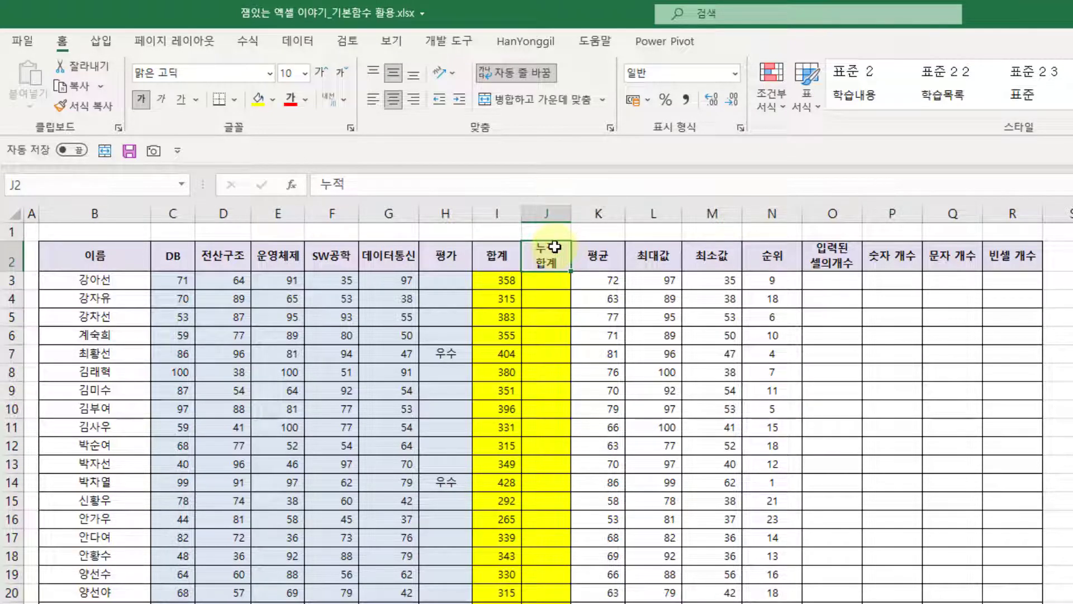
text(누)
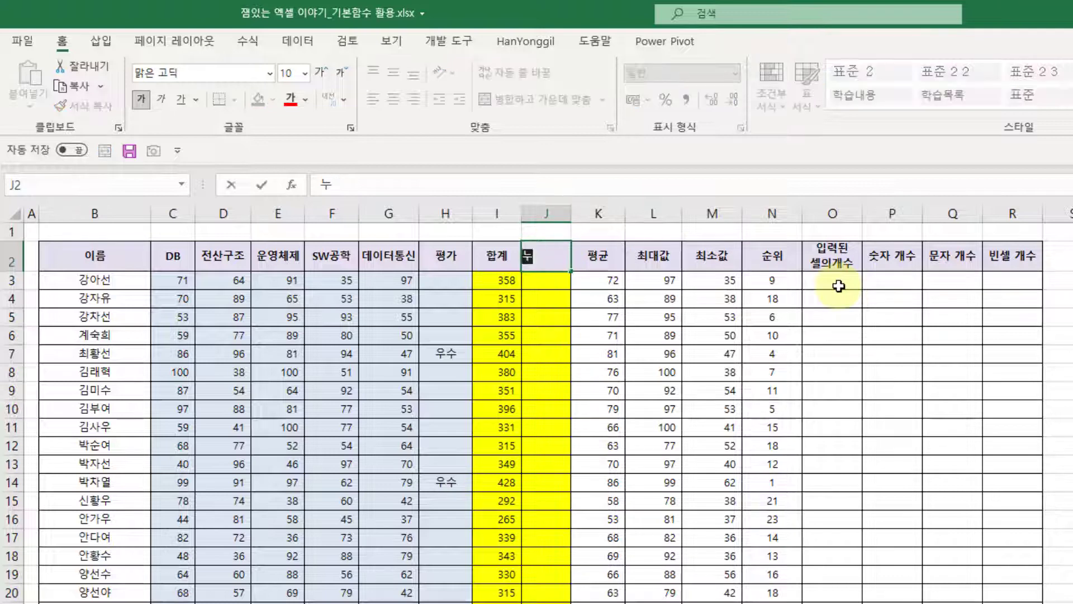
text(적)
key(Return)
key(Up)
key(F2)
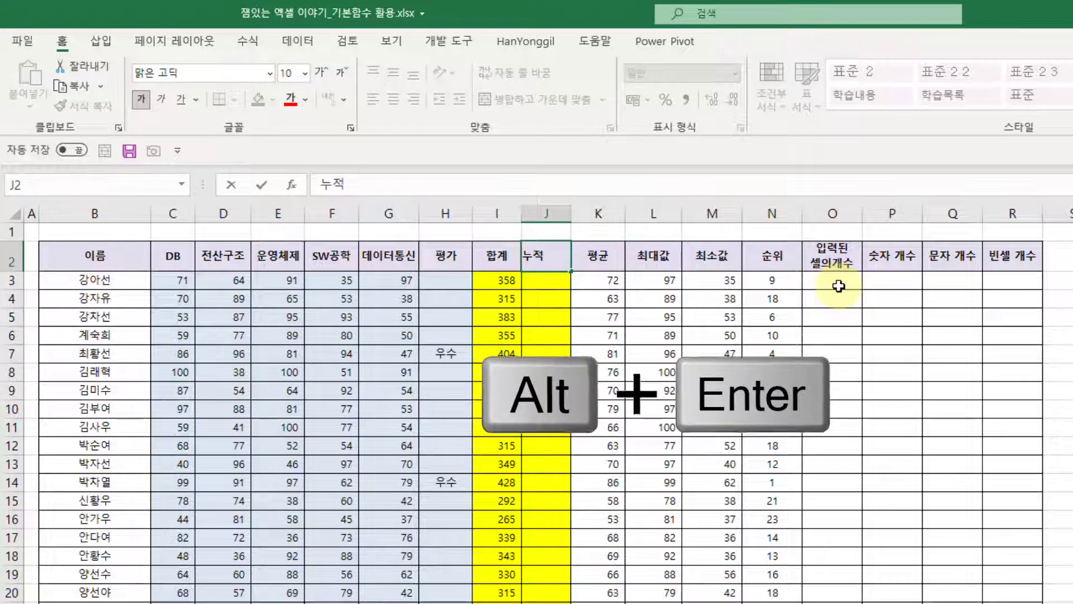
key(alt+Return)
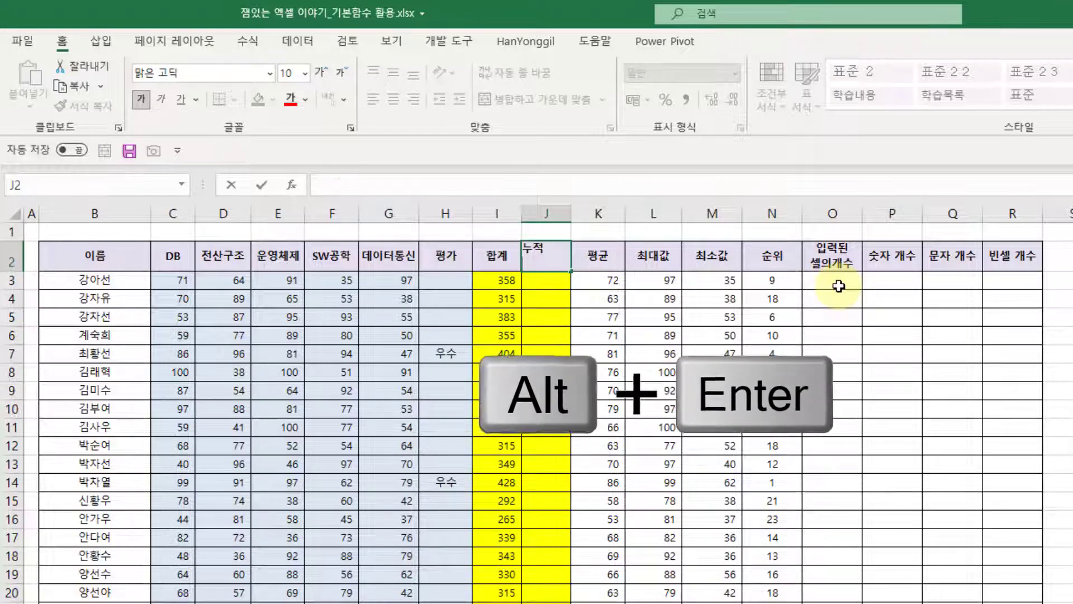
text(합계)
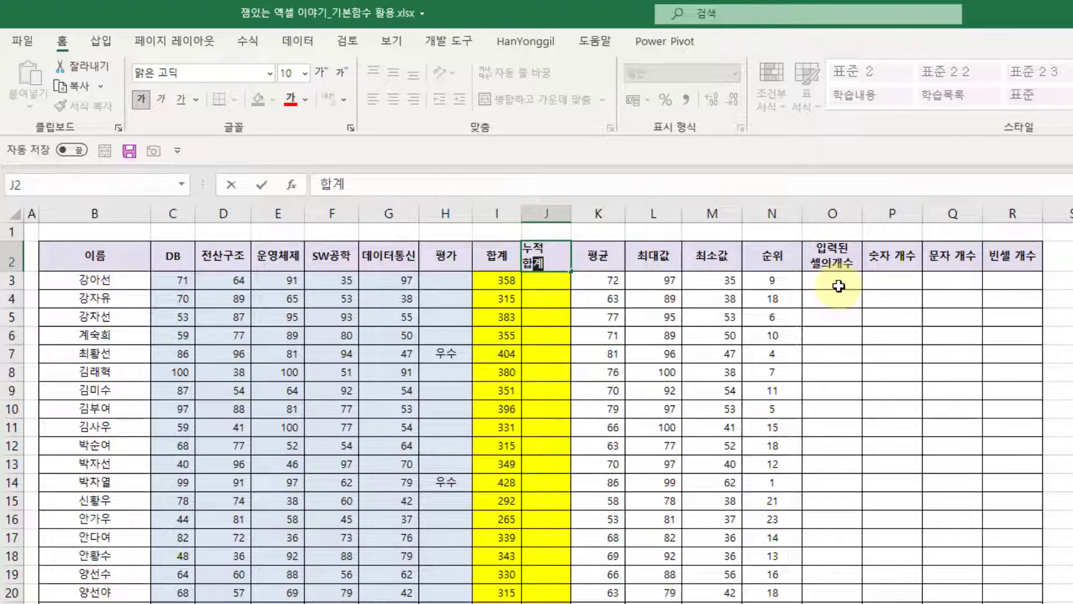
key(Return)
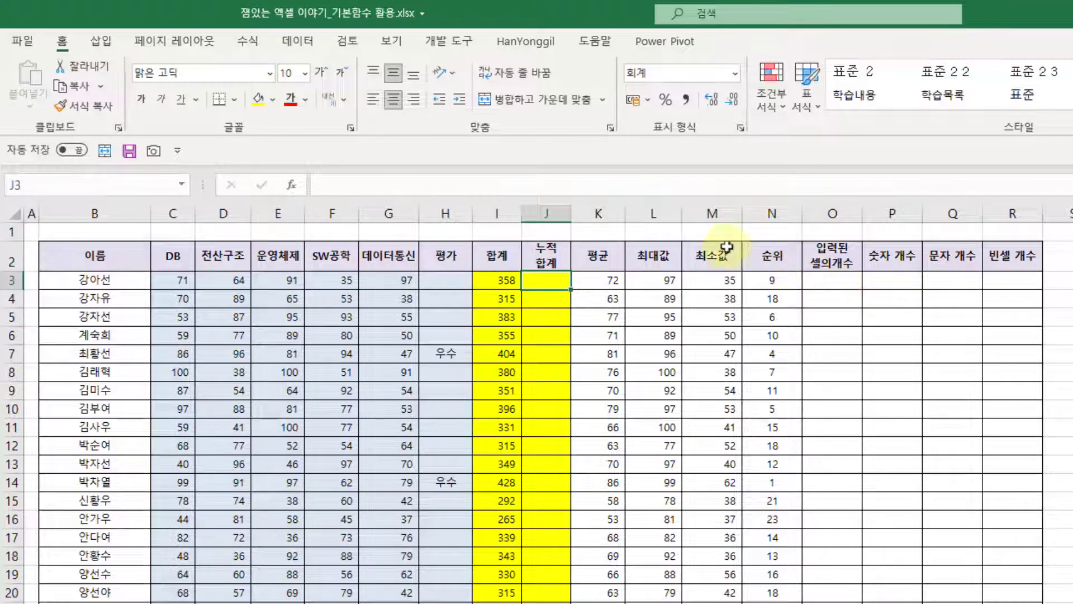
Insert a new column between 평균 and 최대값, at column L
click(643, 213)
right_click(655, 217)
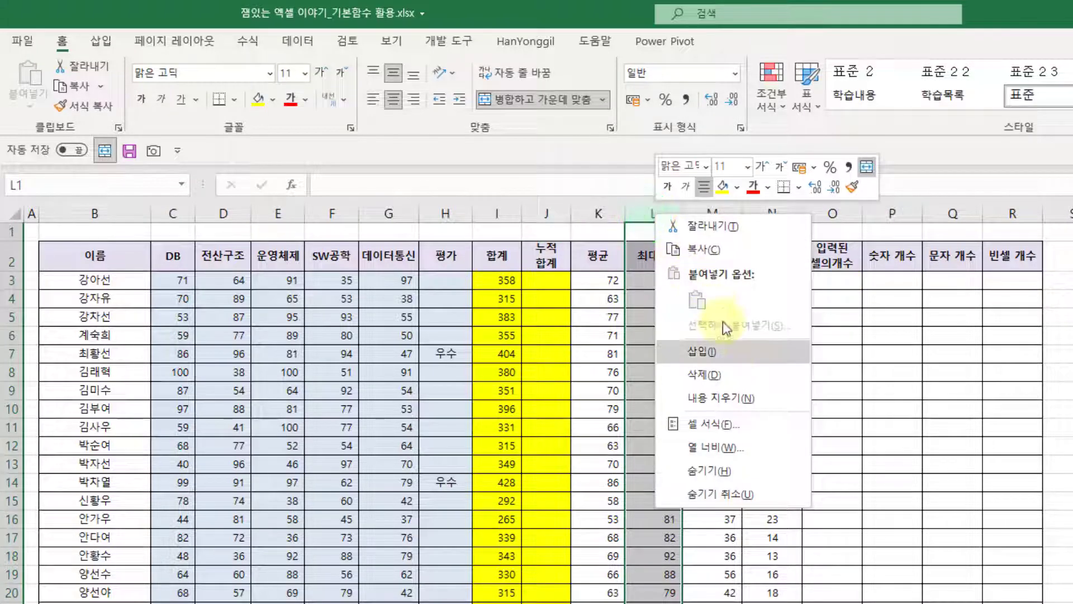
click(744, 354)
Enter the header 누적 평균 in cell L2, split over two lines inside the cell
click(664, 260)
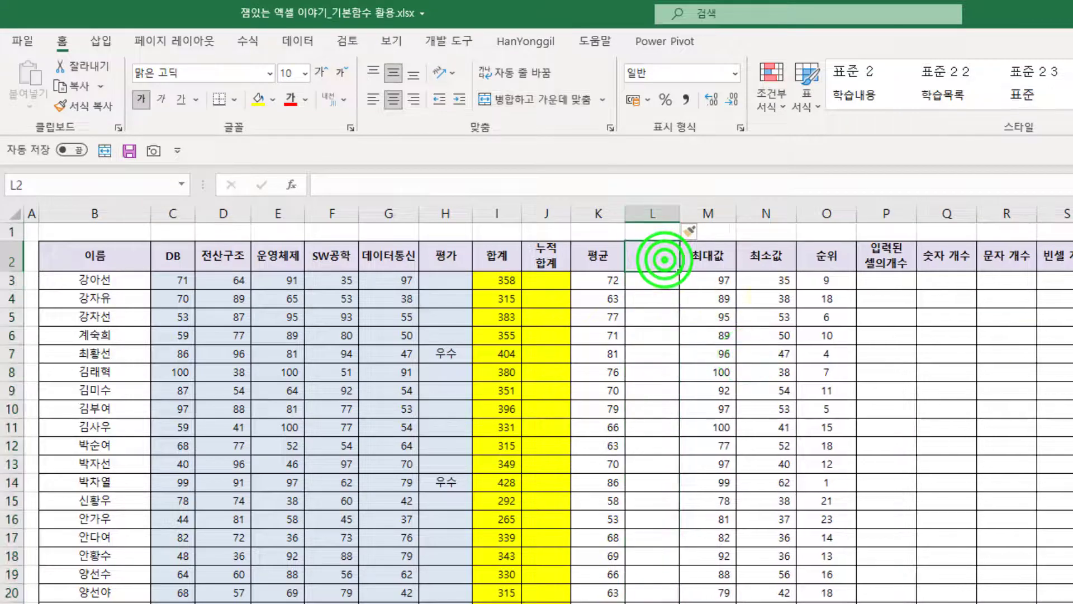
text(누적)
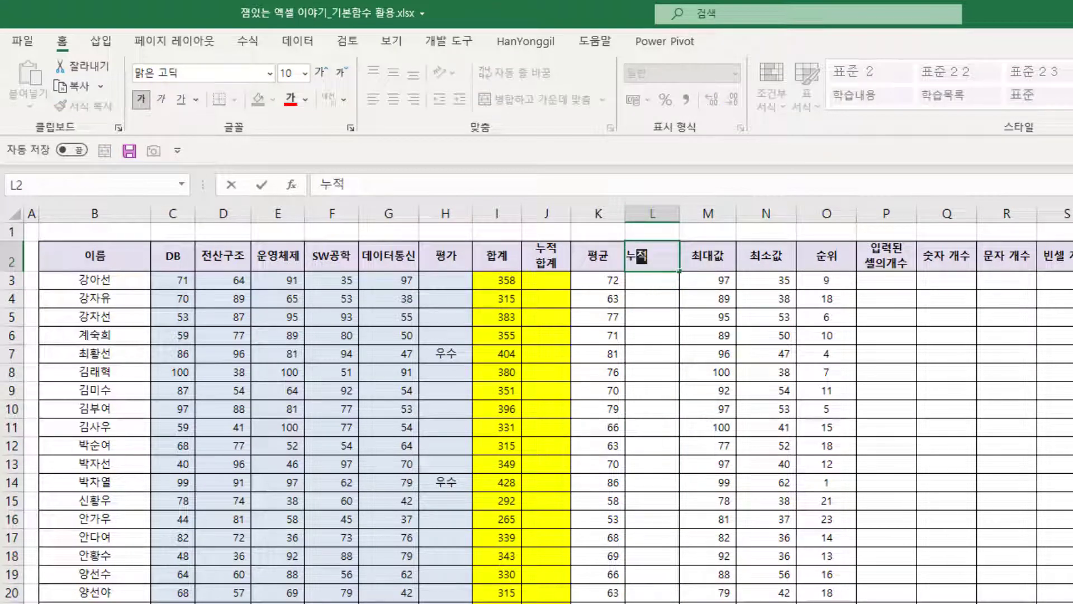
key(alt+Return)
text(평균)
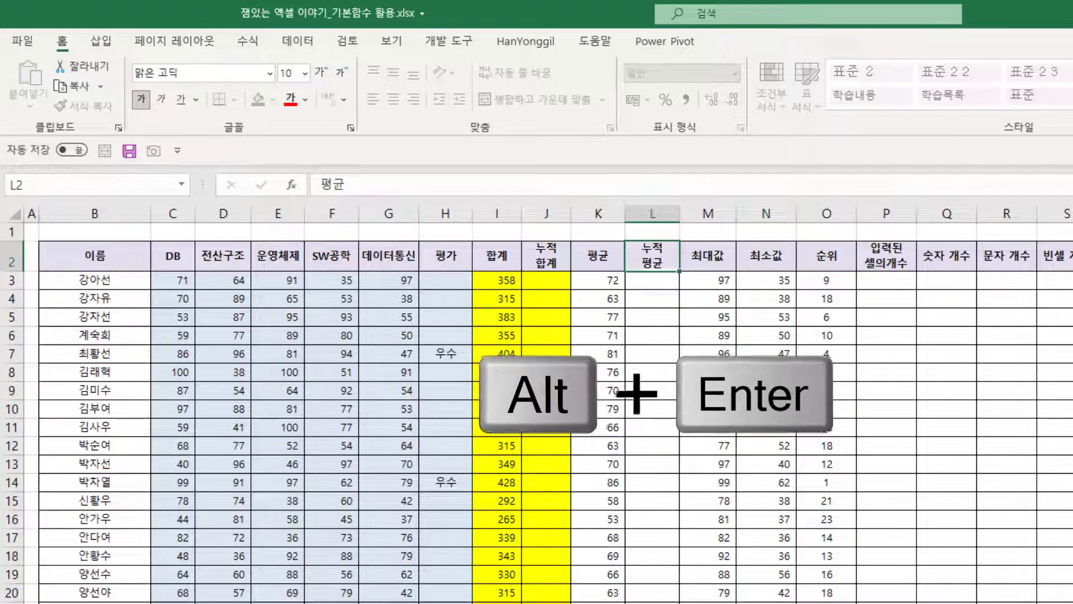
key(Return)
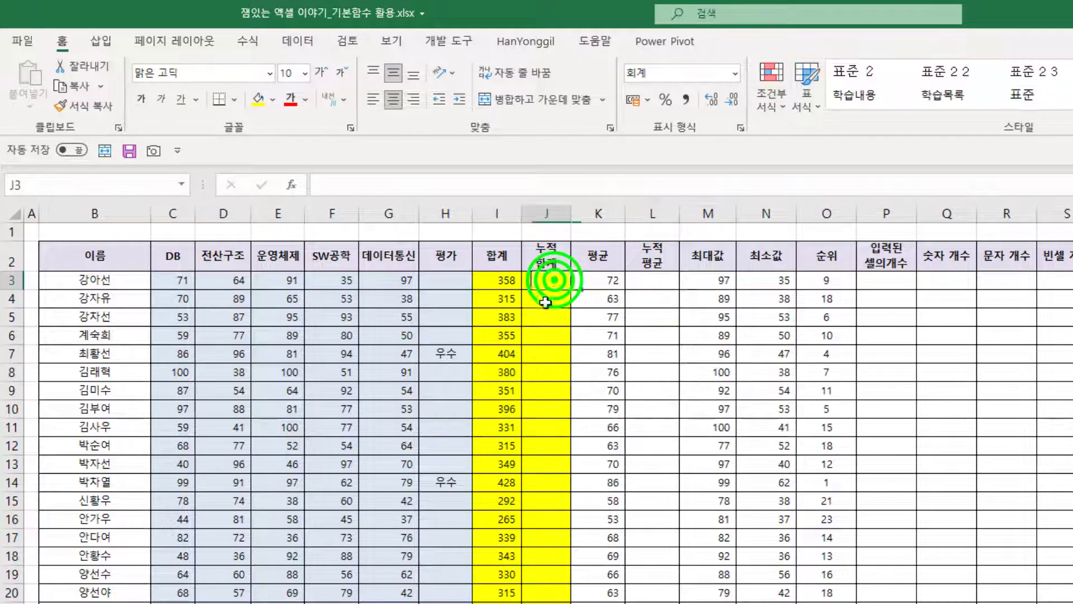
Remove the yellow fill from the 누적 합계 cells from J3 downward by setting no fill
drag(547, 279, 547, 603)
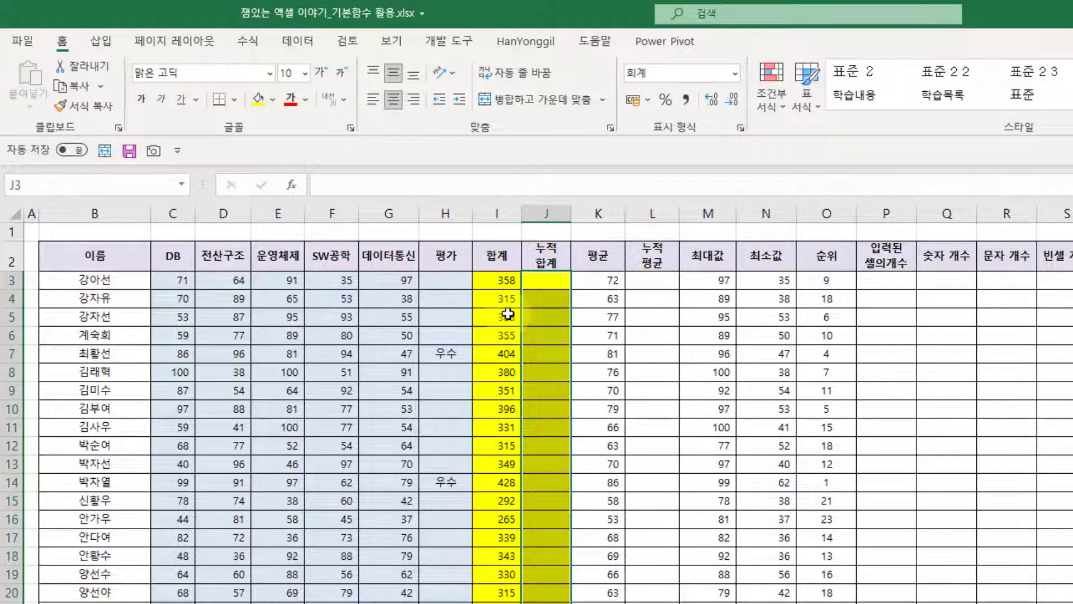
click(273, 96)
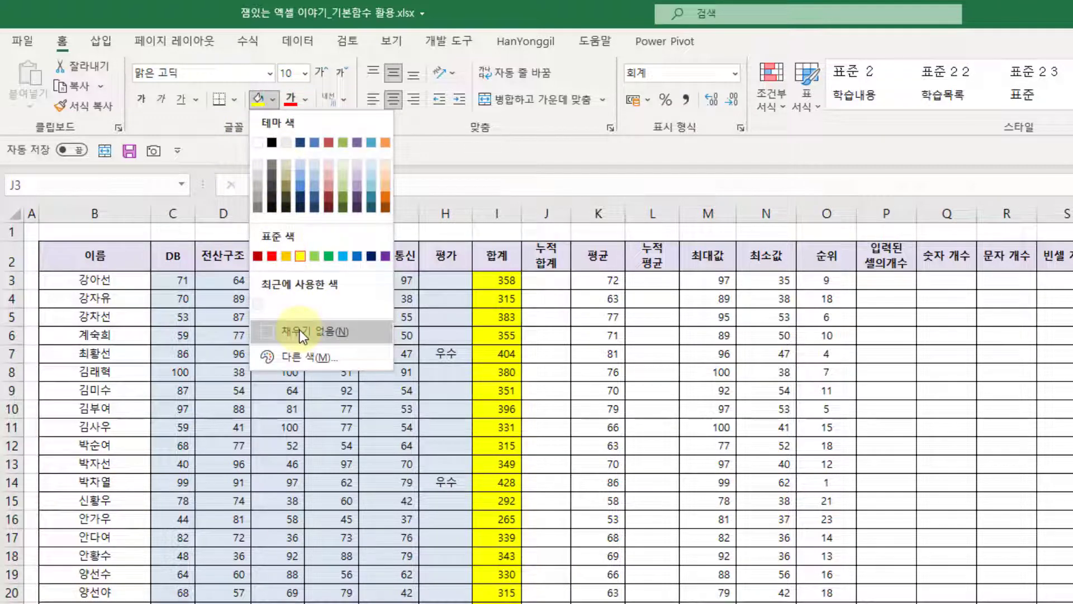
click(321, 332)
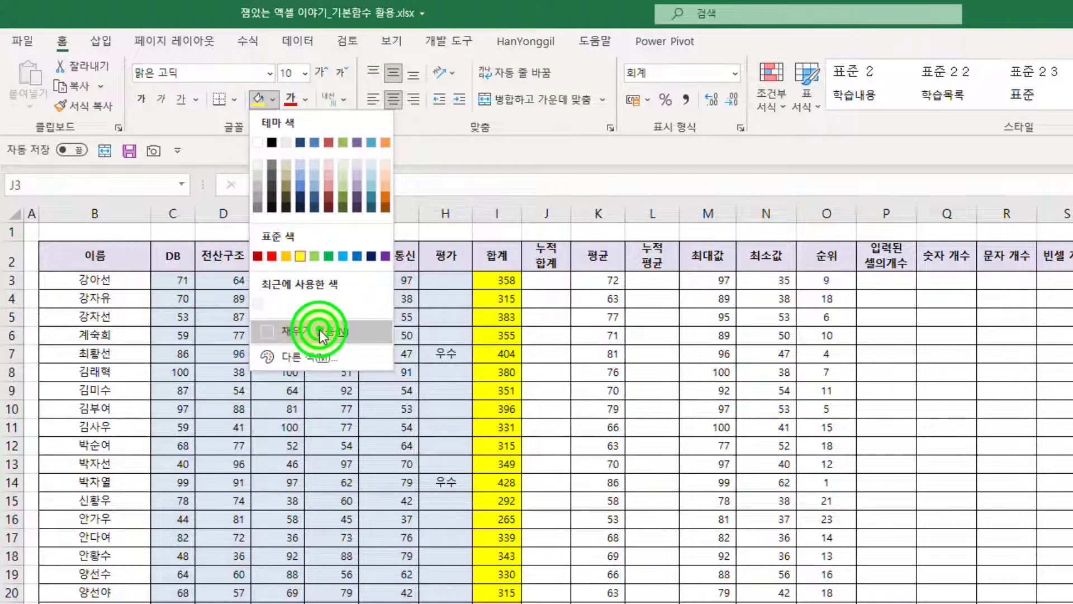
Hide the 평가 column, column H, in the score table
click(547, 319)
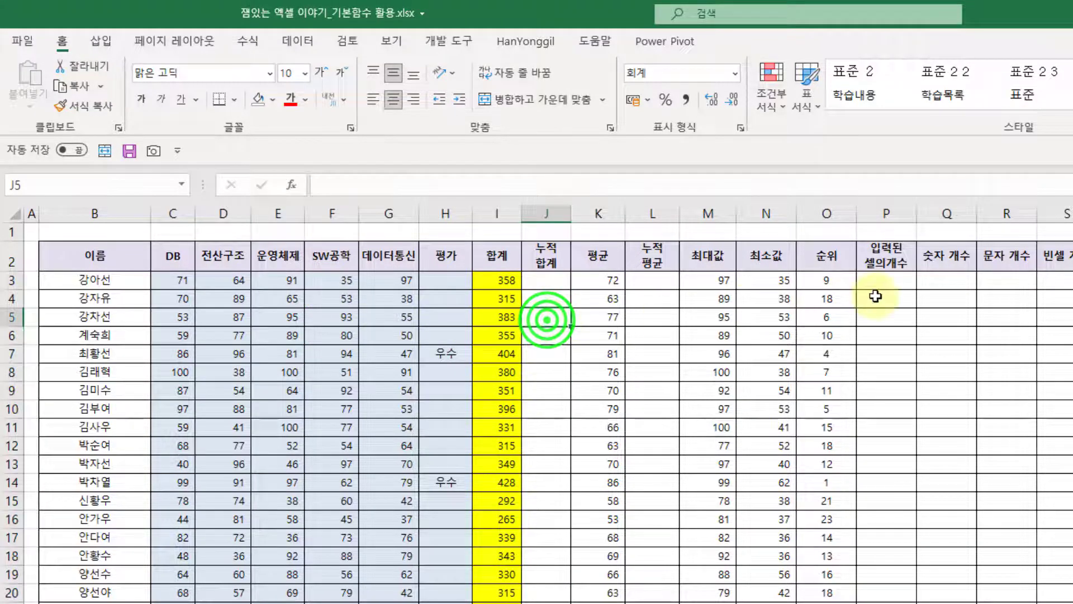
click(548, 282)
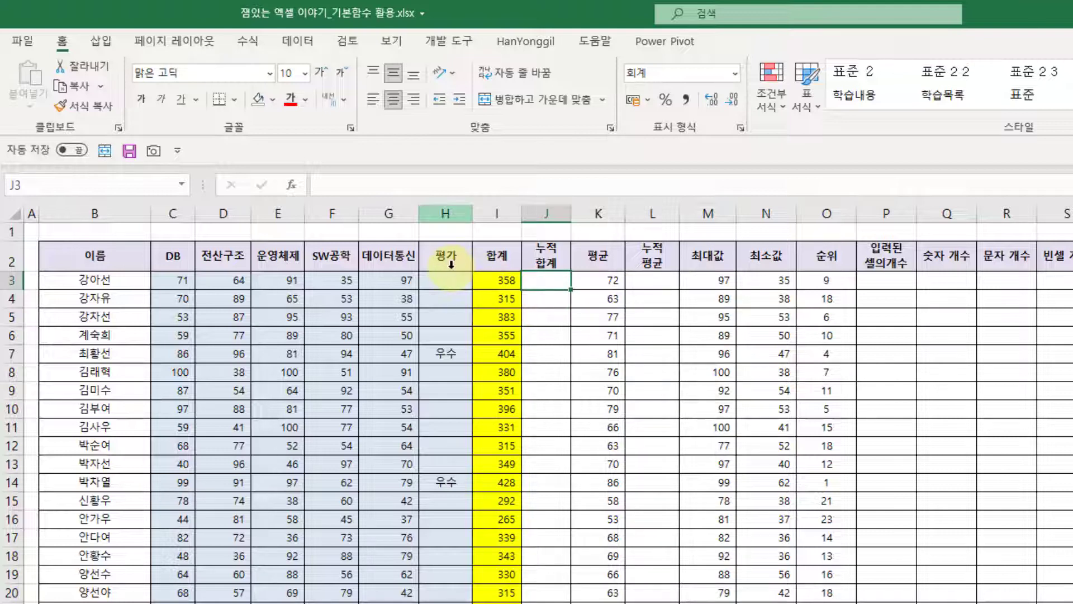
right_click(446, 212)
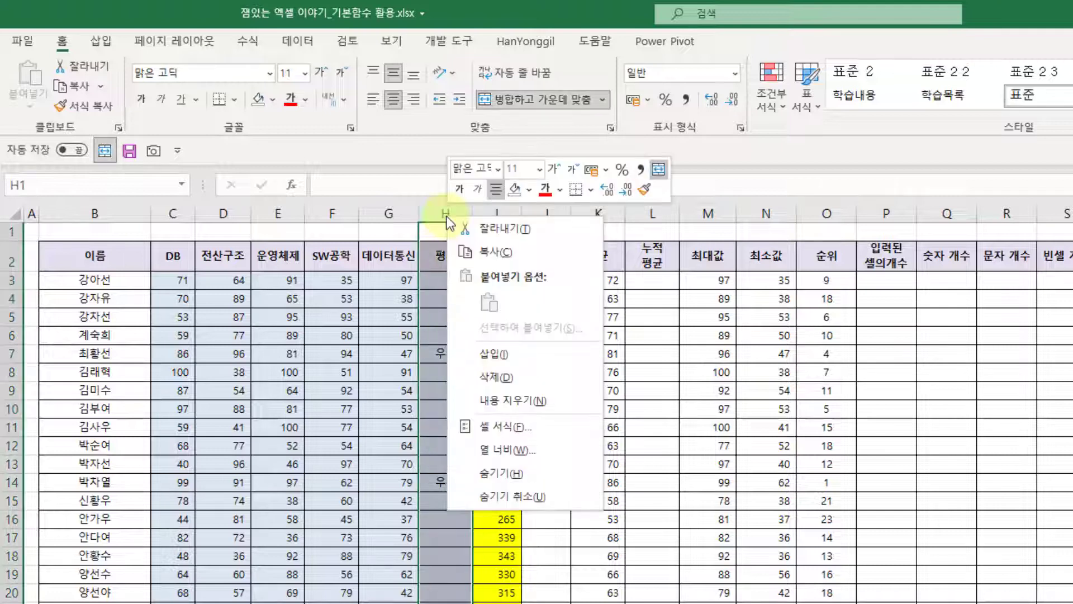
click(508, 474)
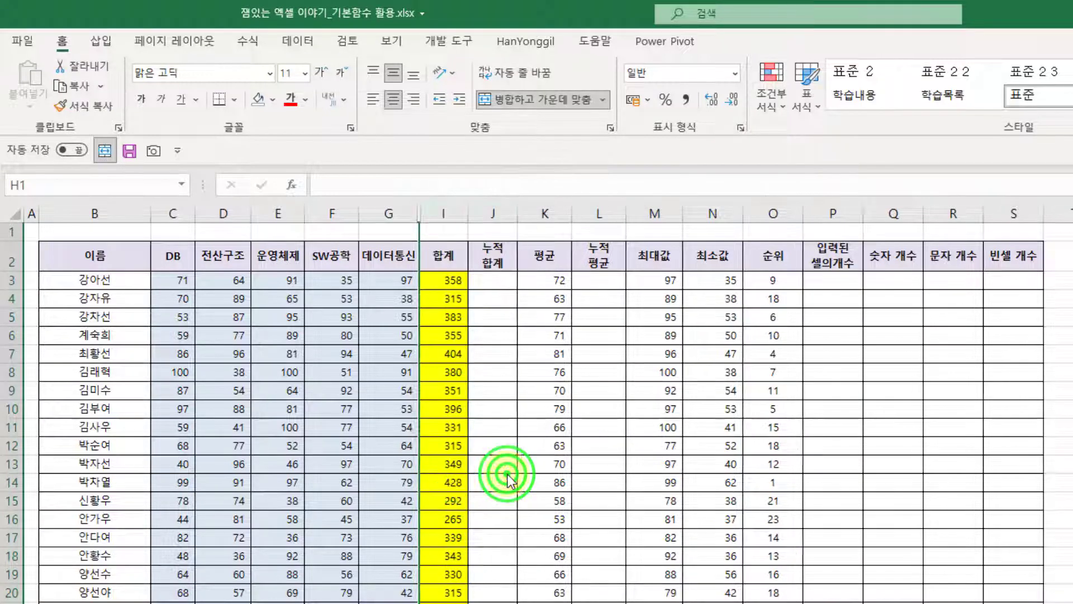
click(507, 474)
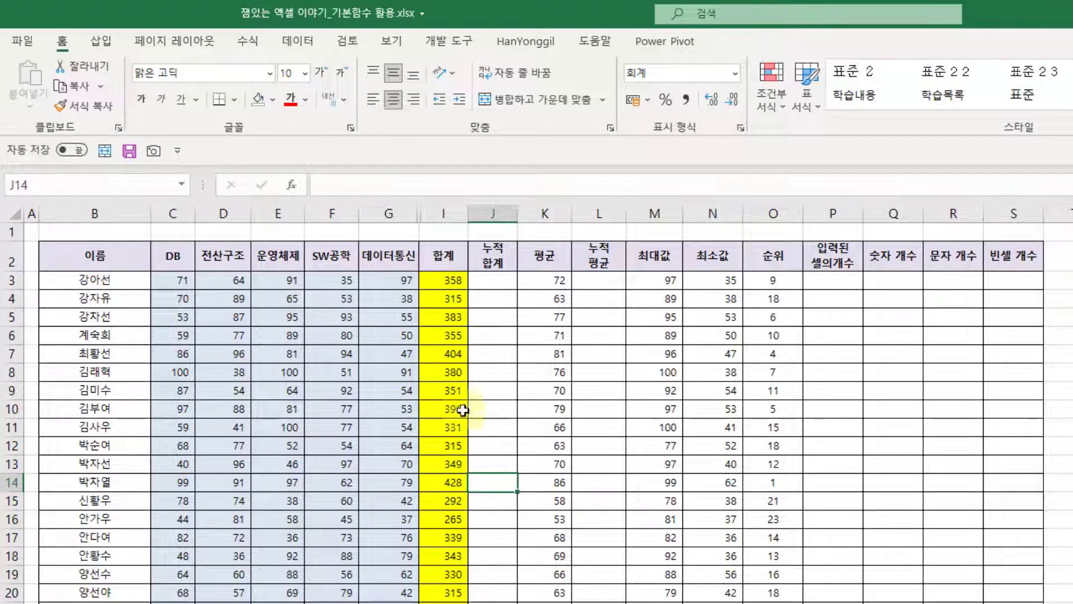
Inspect the SUM formulas in 합계 cells I3 and I4 and the score ranges they add, leaving the formulas unedited
click(447, 281)
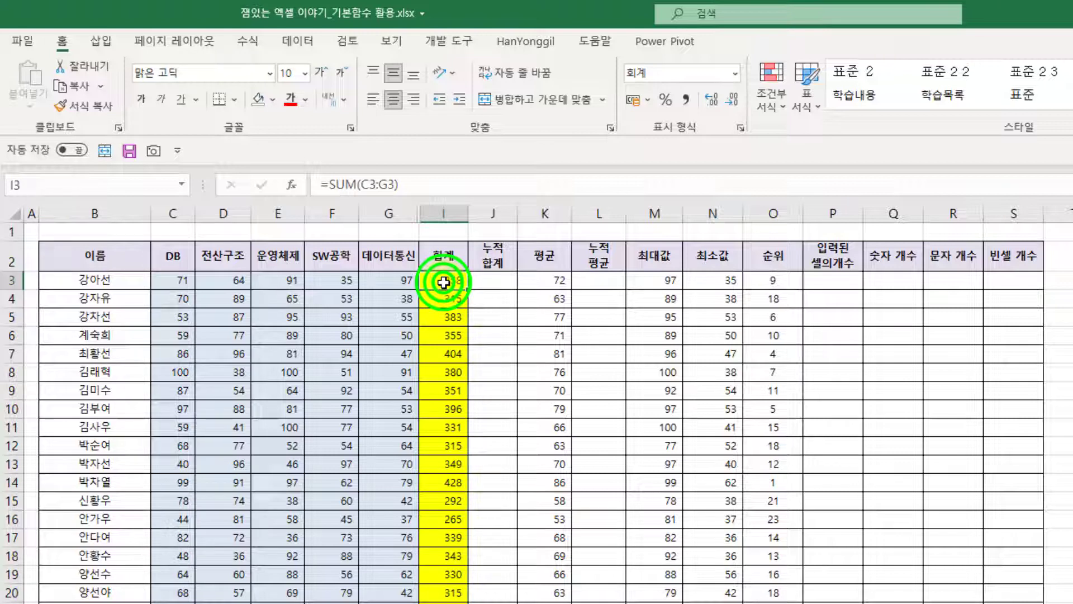
click(500, 281)
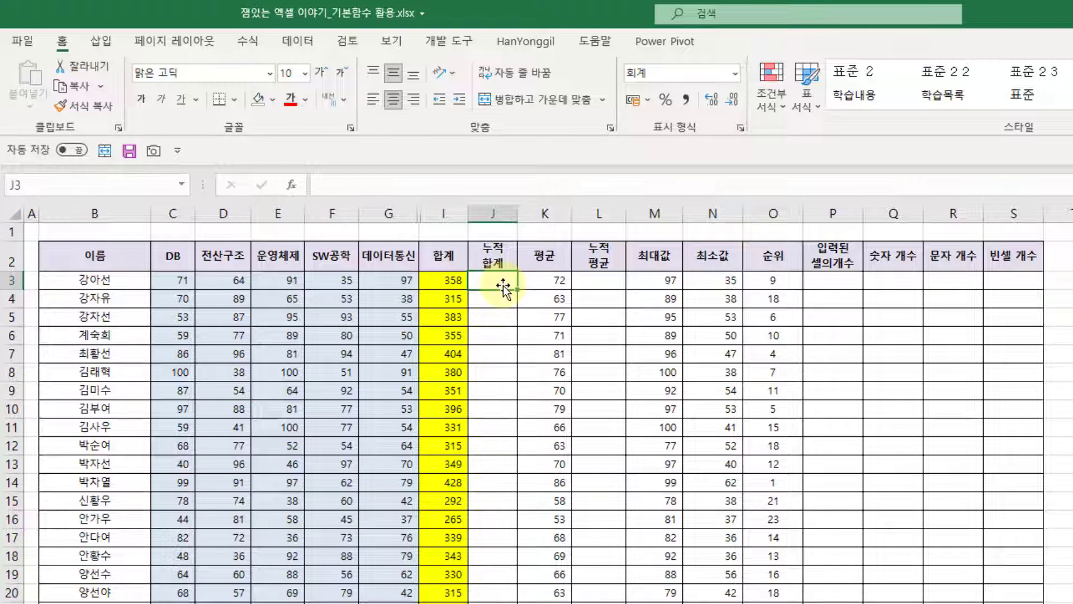
drag(182, 282, 387, 282)
click(443, 280)
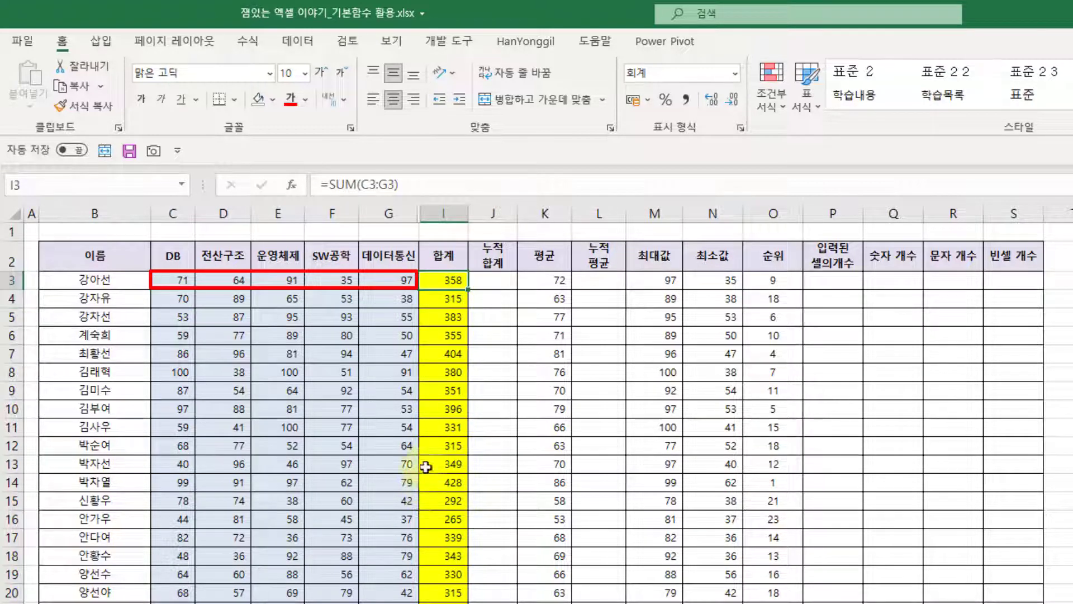
click(443, 296)
double_click(443, 297)
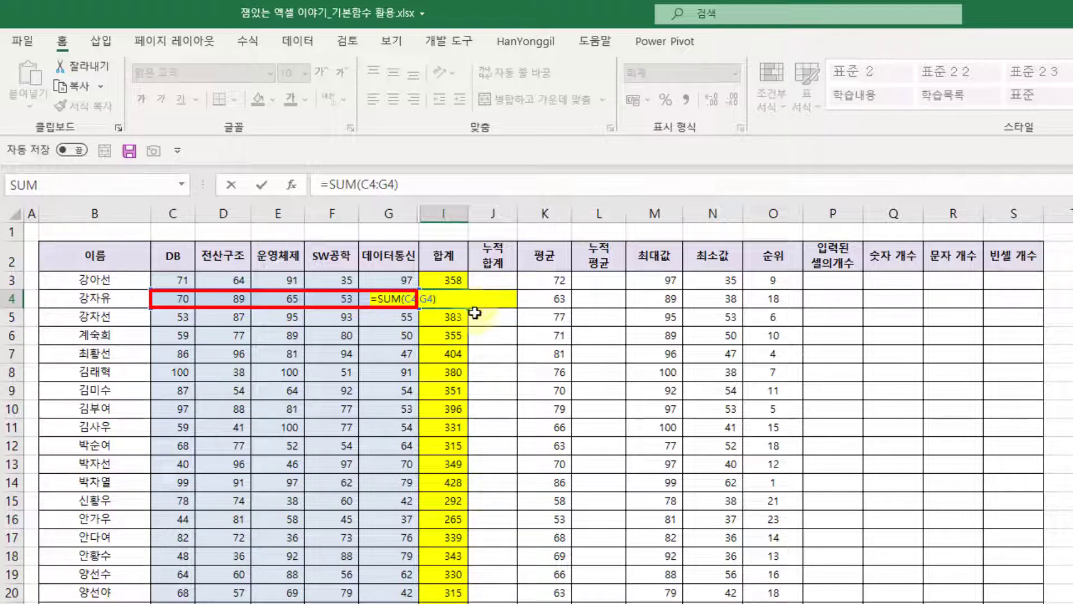
key(Escape)
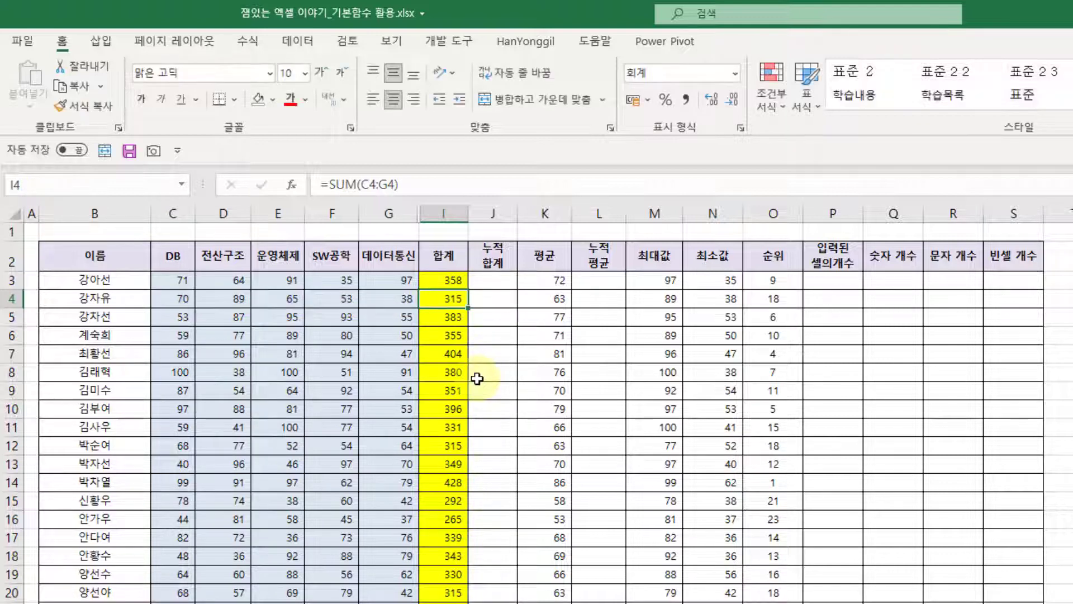
Examine which score ranges the 누적 합계 cells J3 to J5 must accumulate: C3:G3, C3:G4 and C3:G5
click(499, 279)
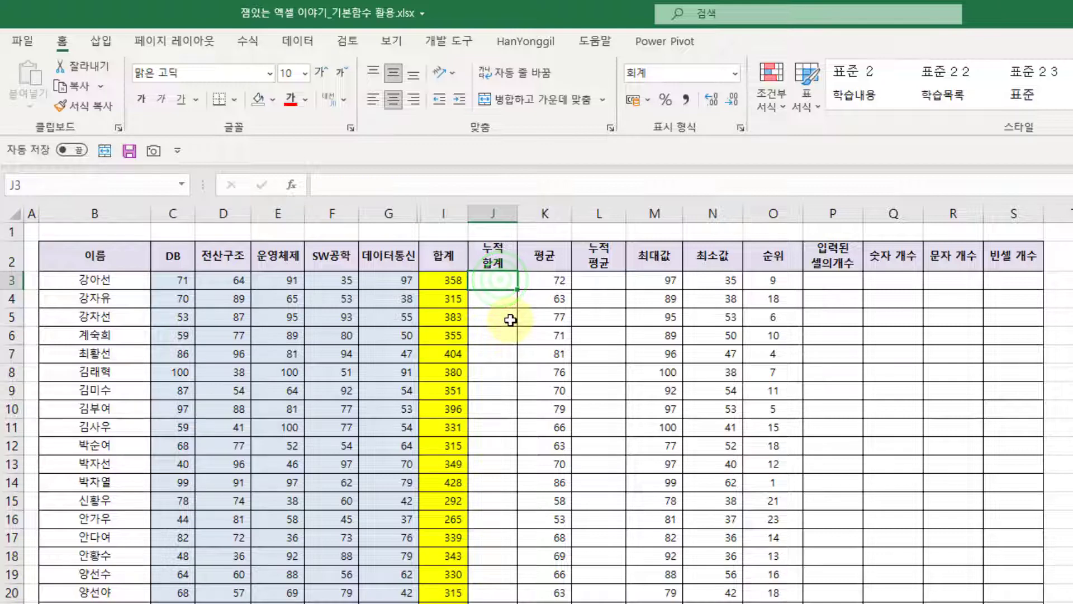
key(alt+Tab)
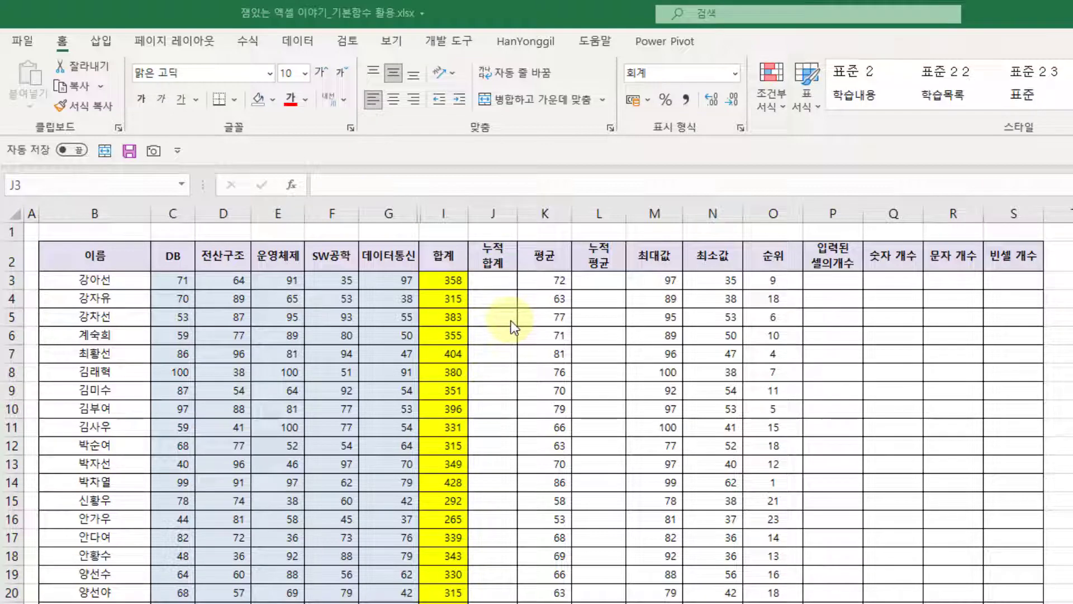
click(495, 279)
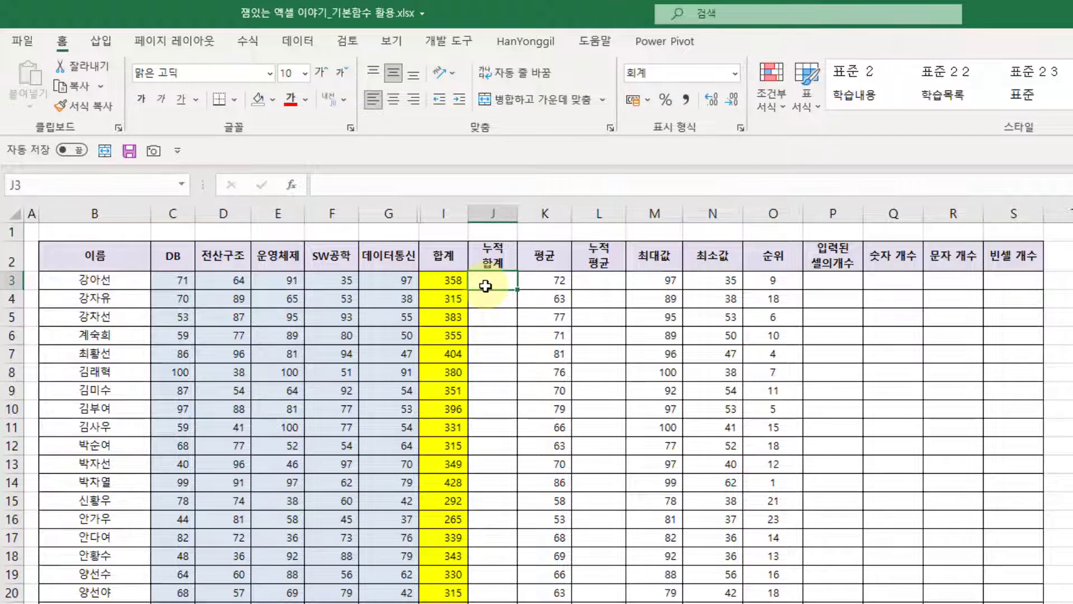
click(447, 280)
click(491, 280)
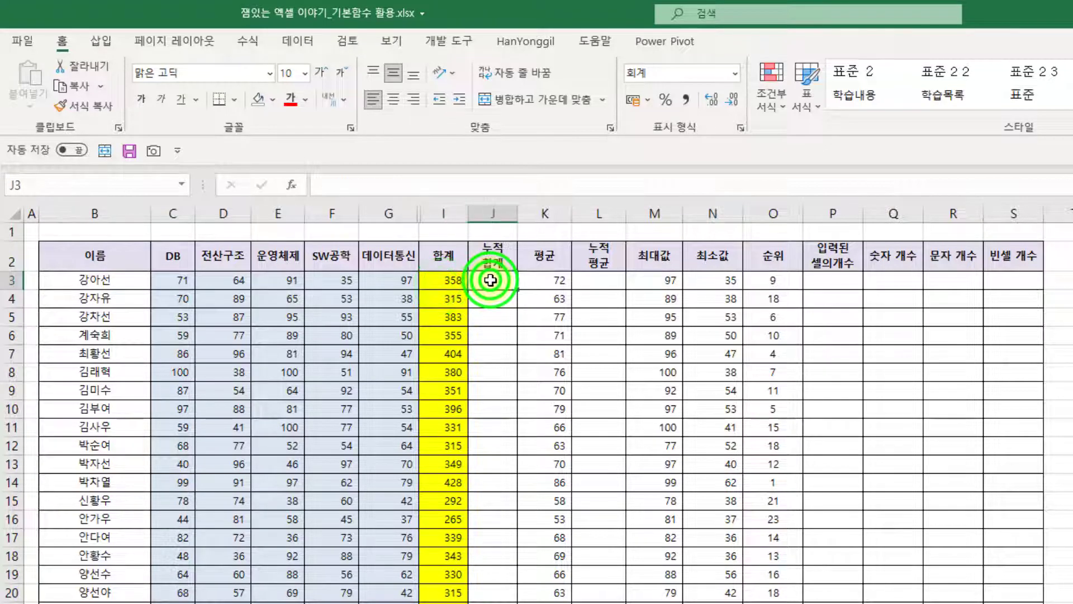
click(483, 276)
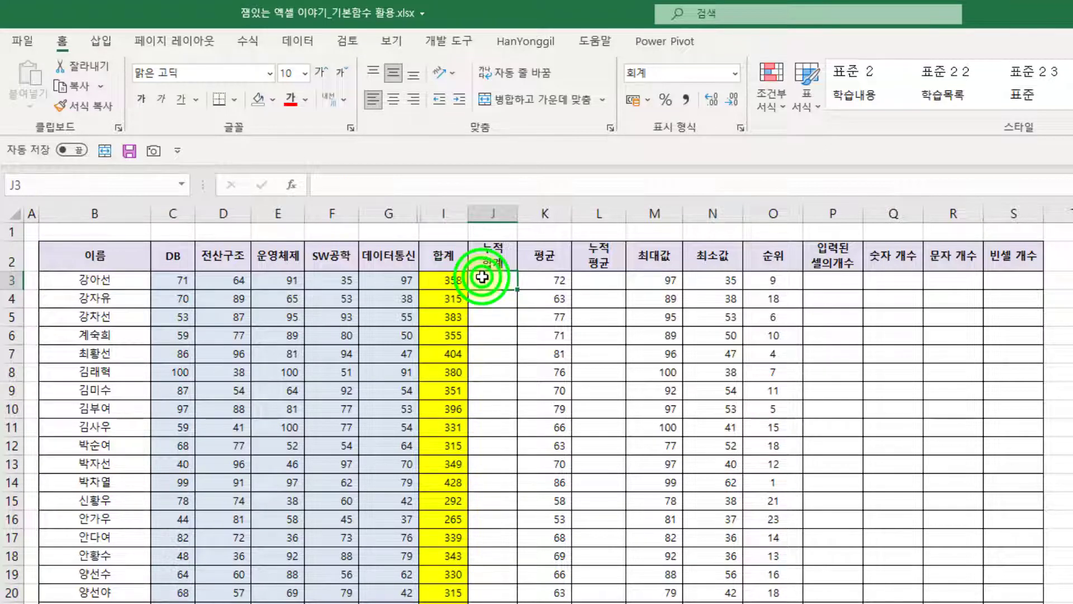
click(491, 296)
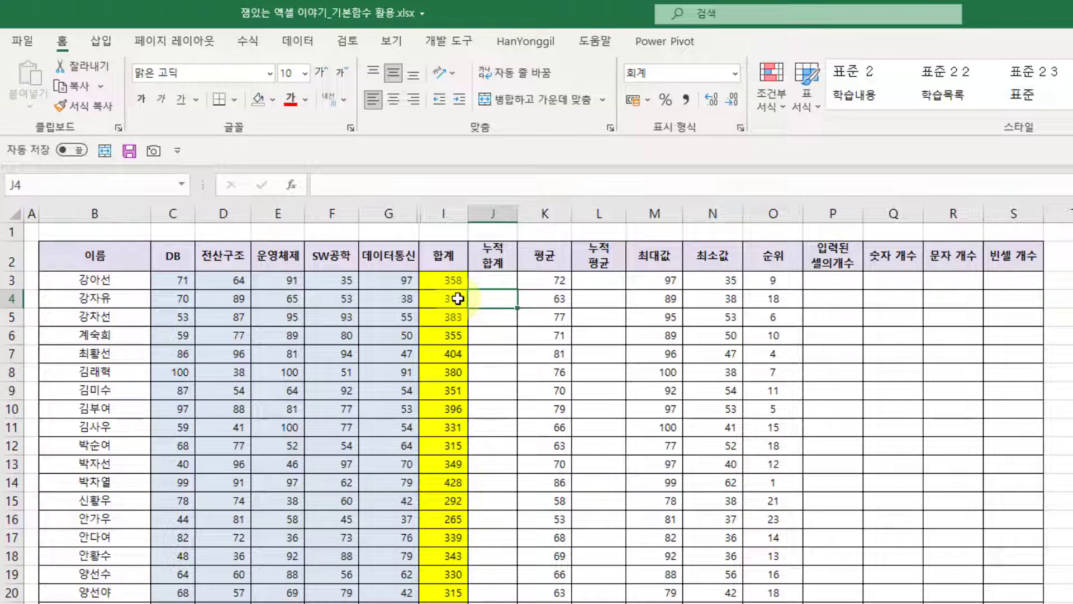
click(499, 300)
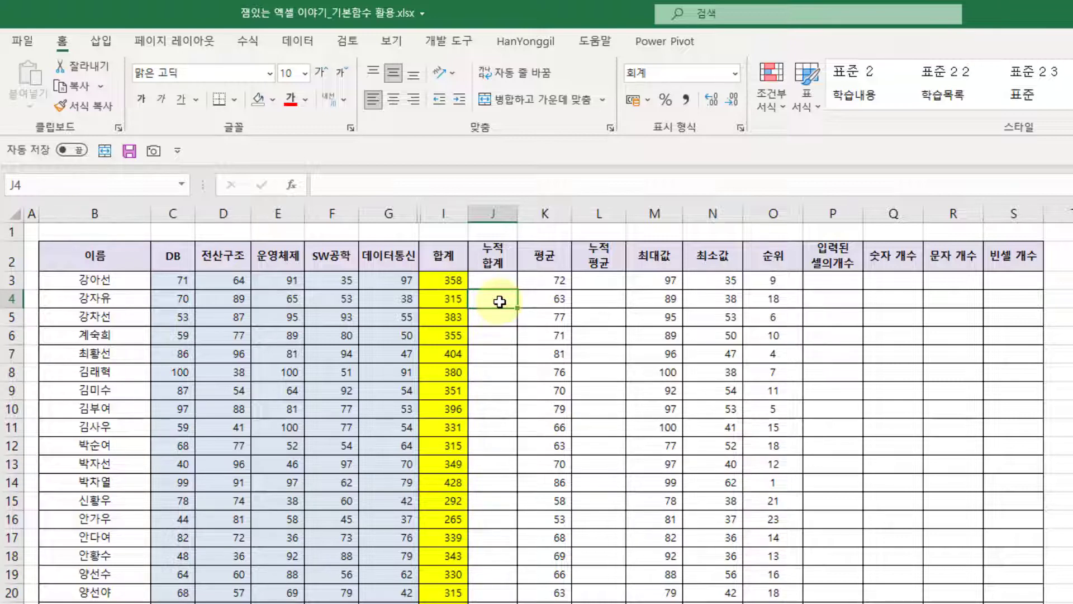
click(497, 322)
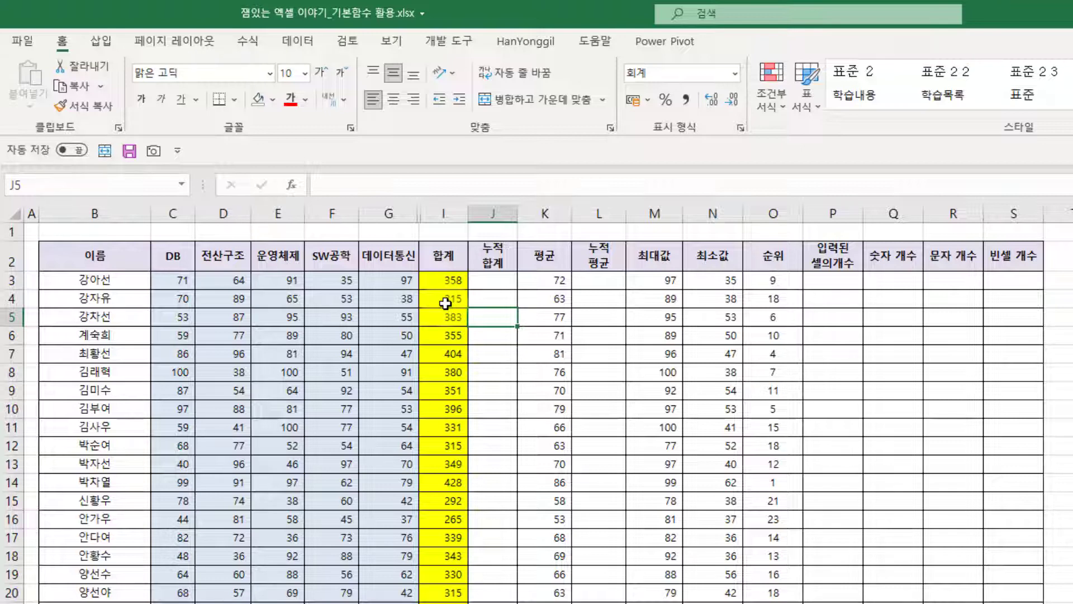
click(505, 281)
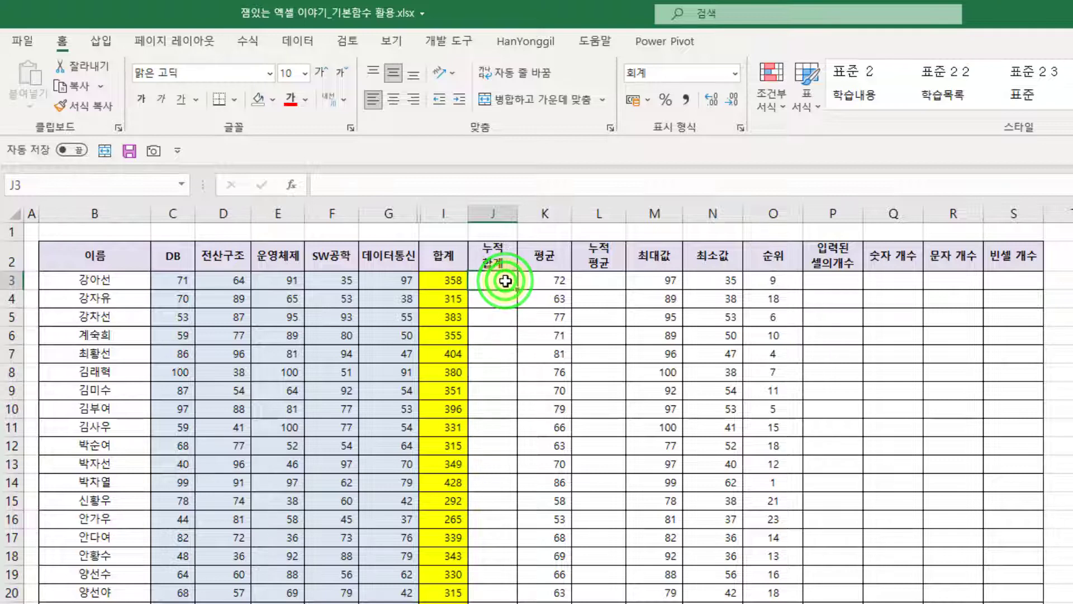
drag(182, 280, 416, 281)
click(492, 284)
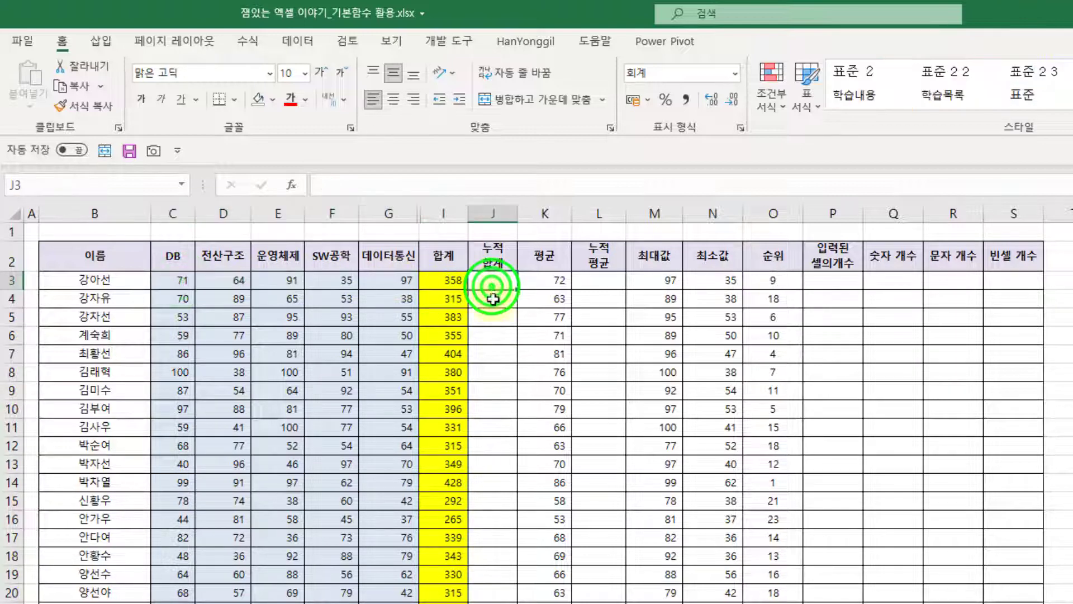
drag(176, 281, 385, 293)
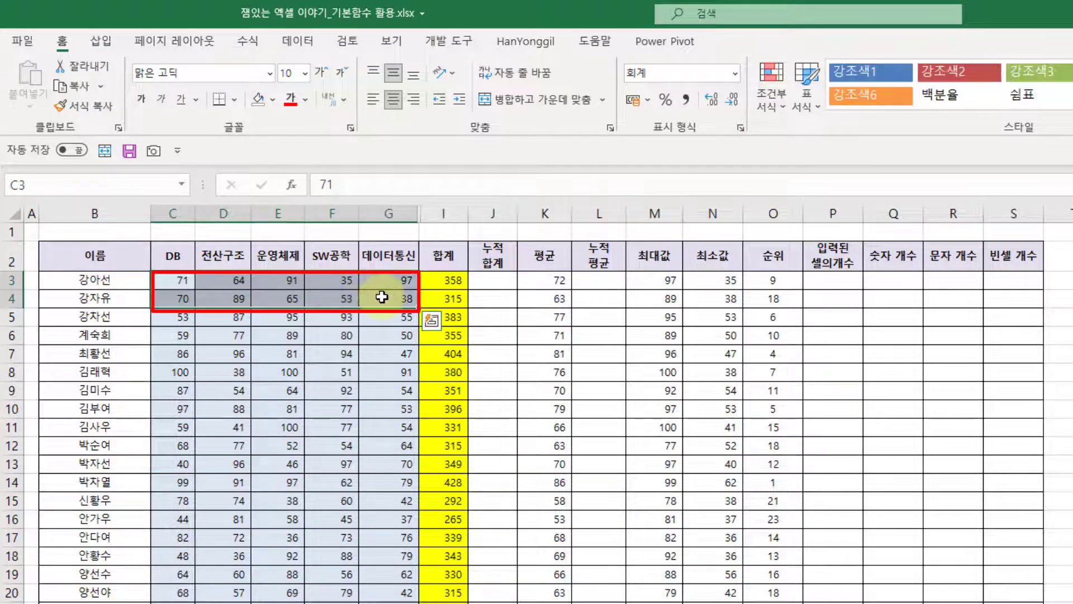
click(475, 299)
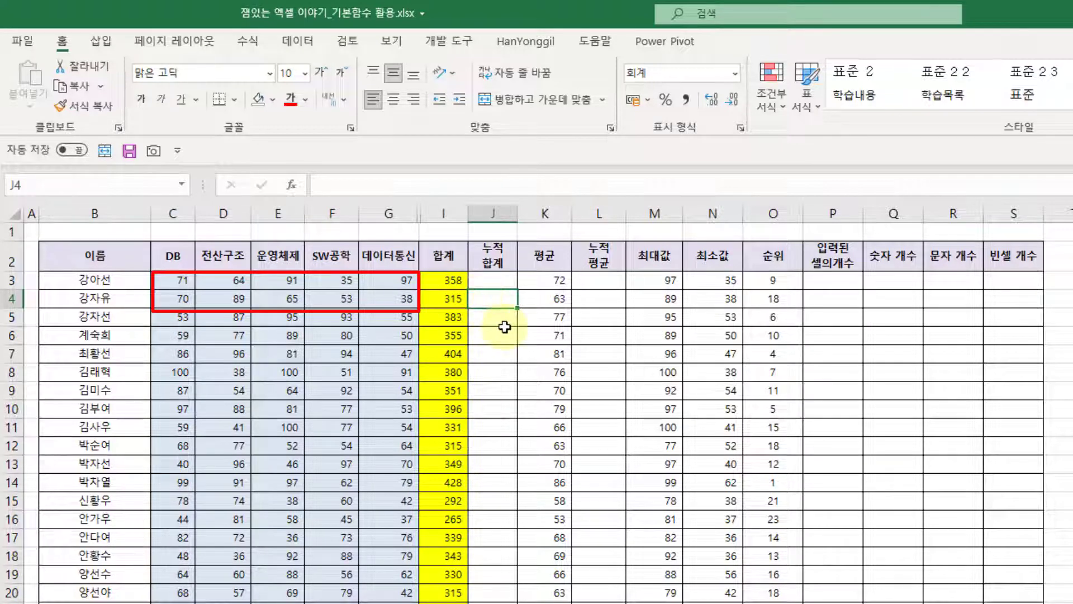
click(487, 311)
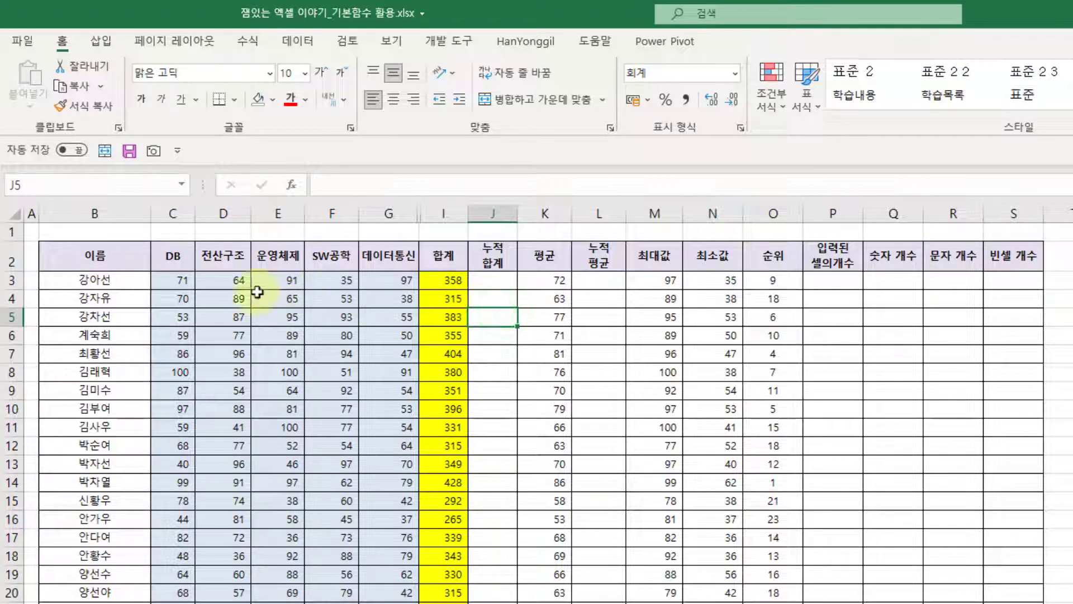
drag(184, 285, 407, 313)
click(507, 322)
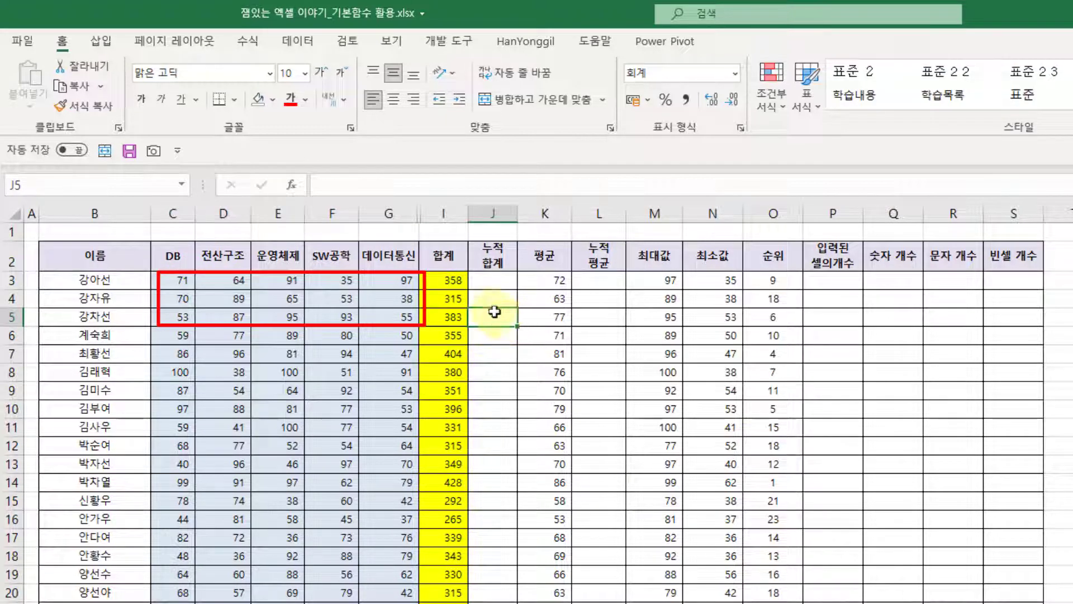
Compare the 합계 cells from I3 downward with the 누적 합계 cells J3 to J6 as an alternative source for the running total
click(457, 281)
click(497, 280)
click(490, 306)
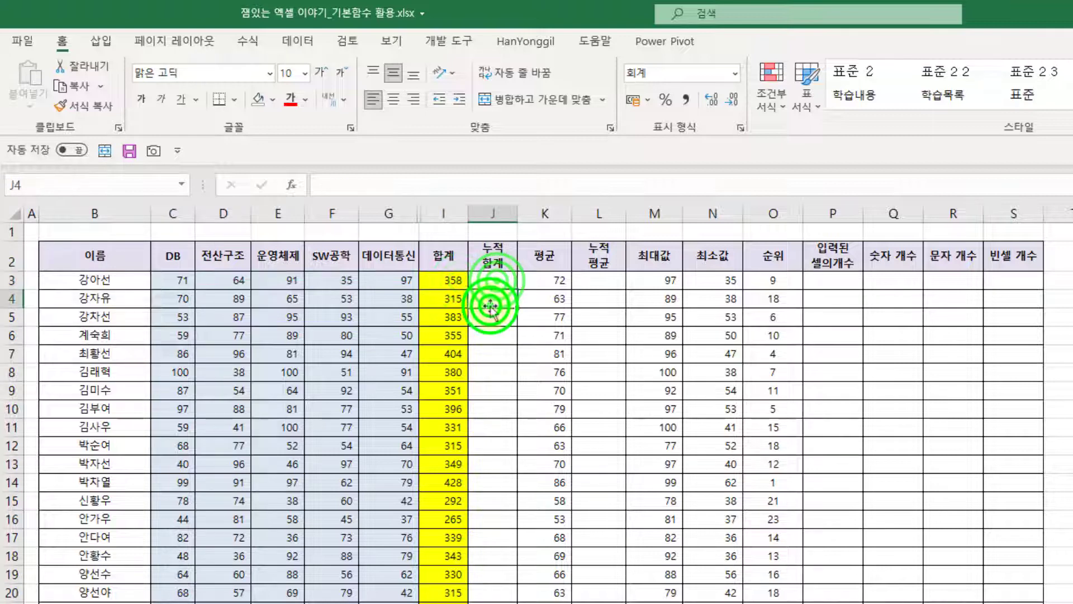
drag(454, 284, 455, 335)
click(483, 296)
click(481, 316)
click(487, 331)
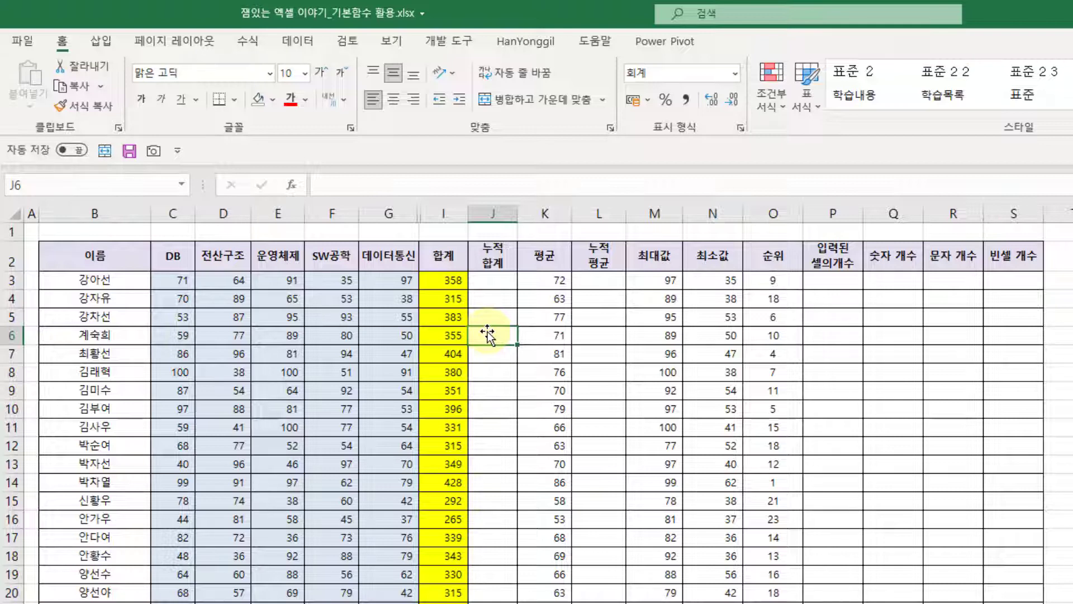
click(491, 281)
click(451, 280)
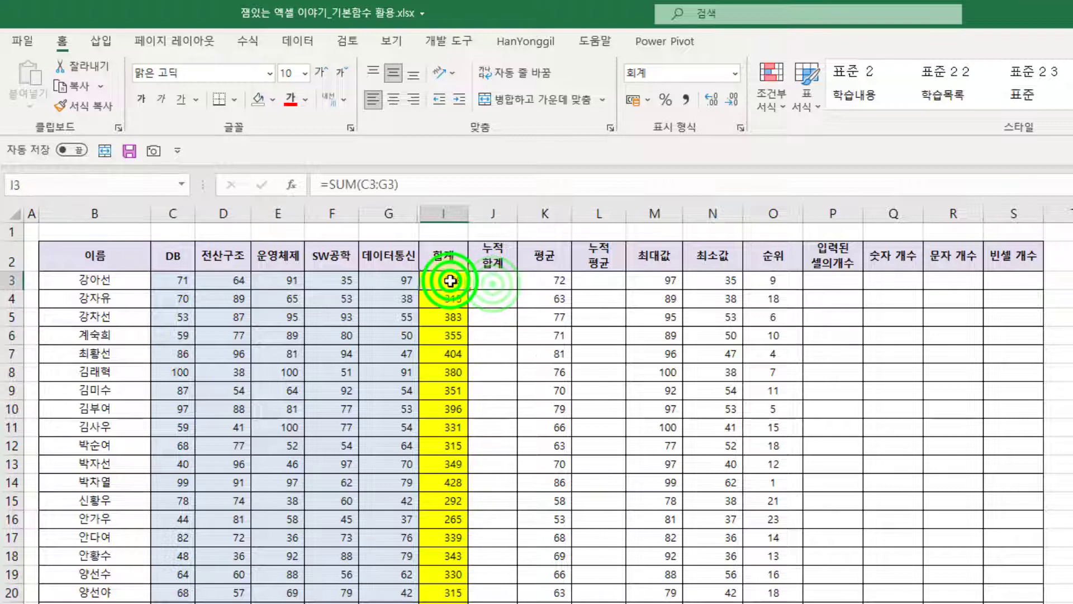
click(492, 280)
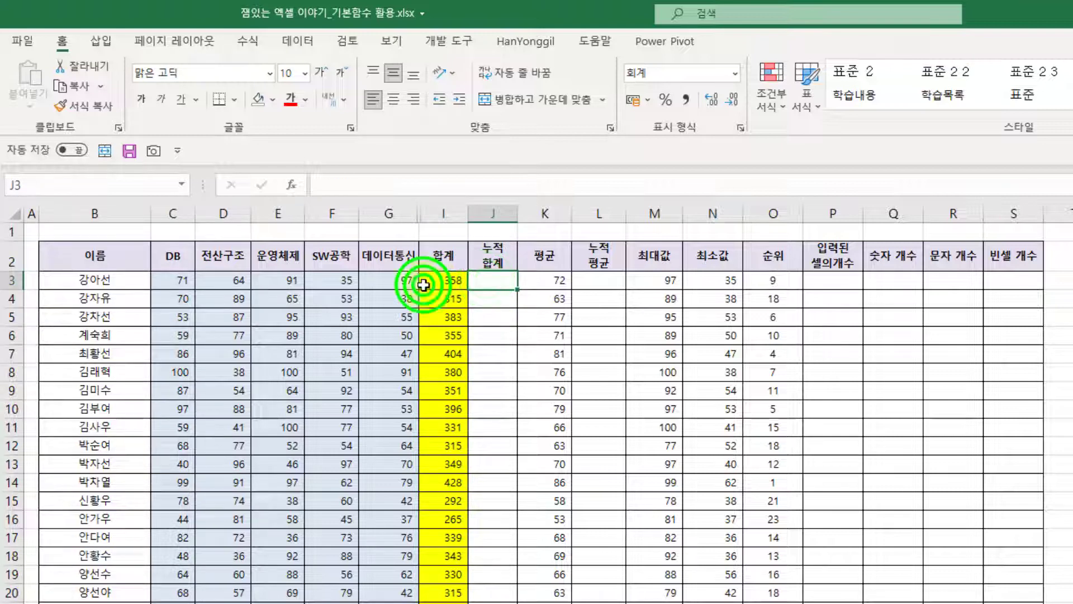
drag(423, 284, 423, 293)
click(481, 305)
click(445, 286)
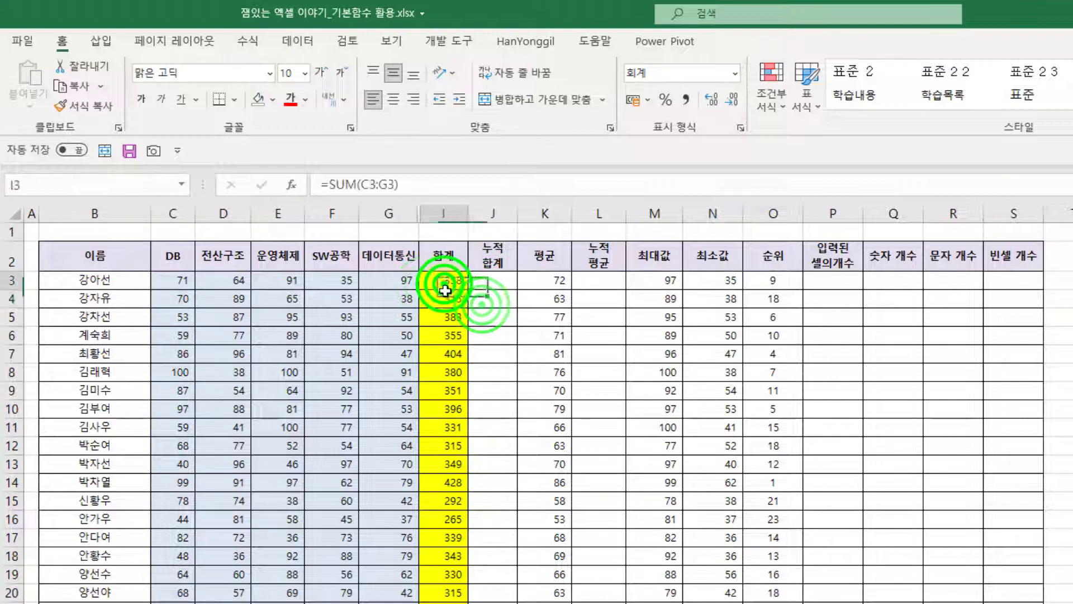
click(478, 316)
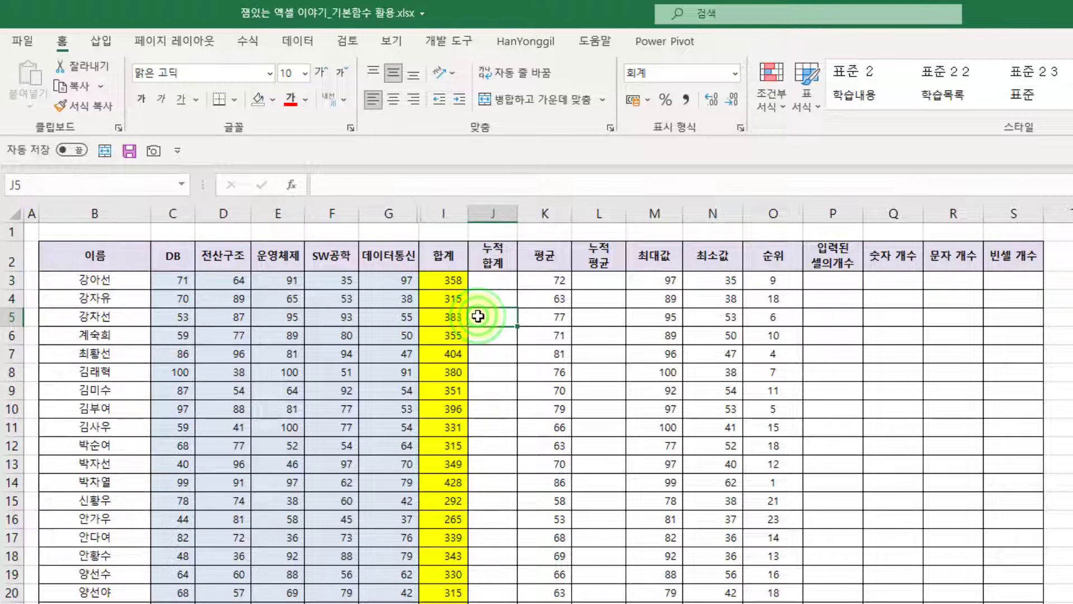
Start a SUM formula over the scores C3:G3 in the first 누적 합계 cell, J3
click(491, 281)
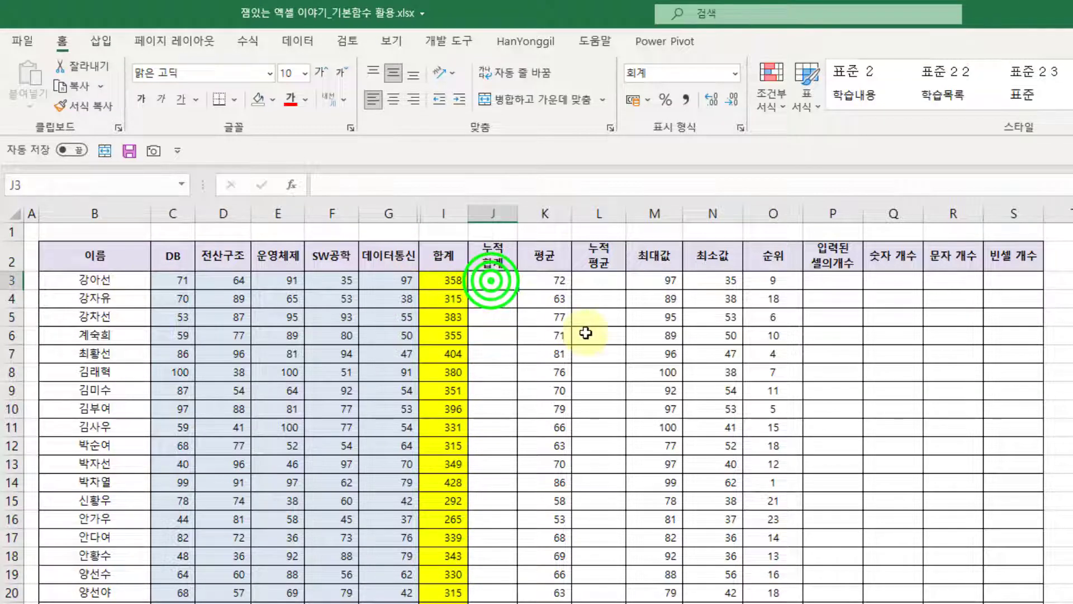
text(=)
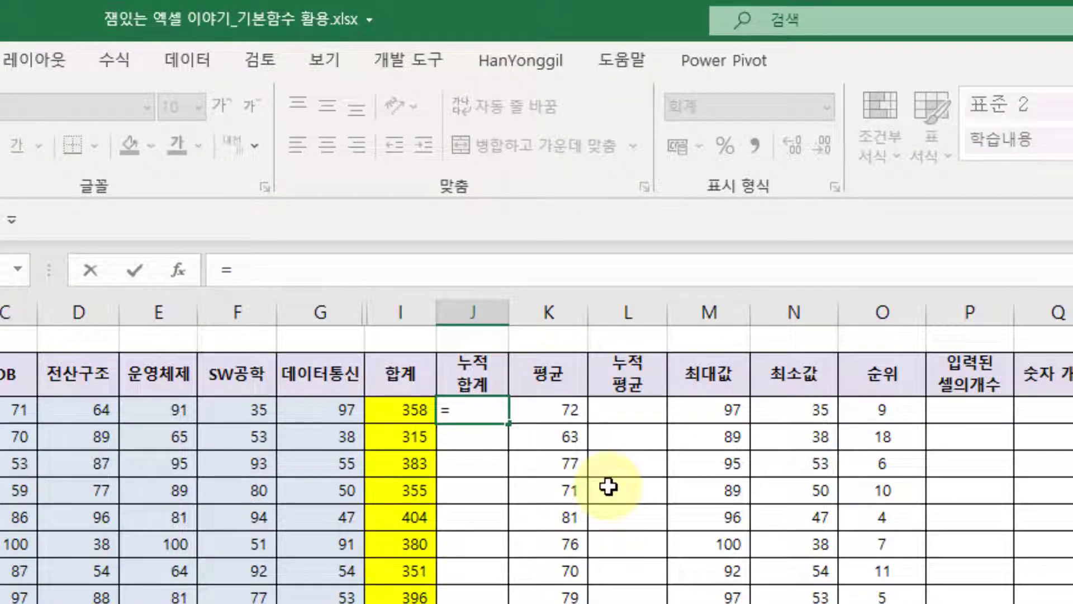
text(sum)
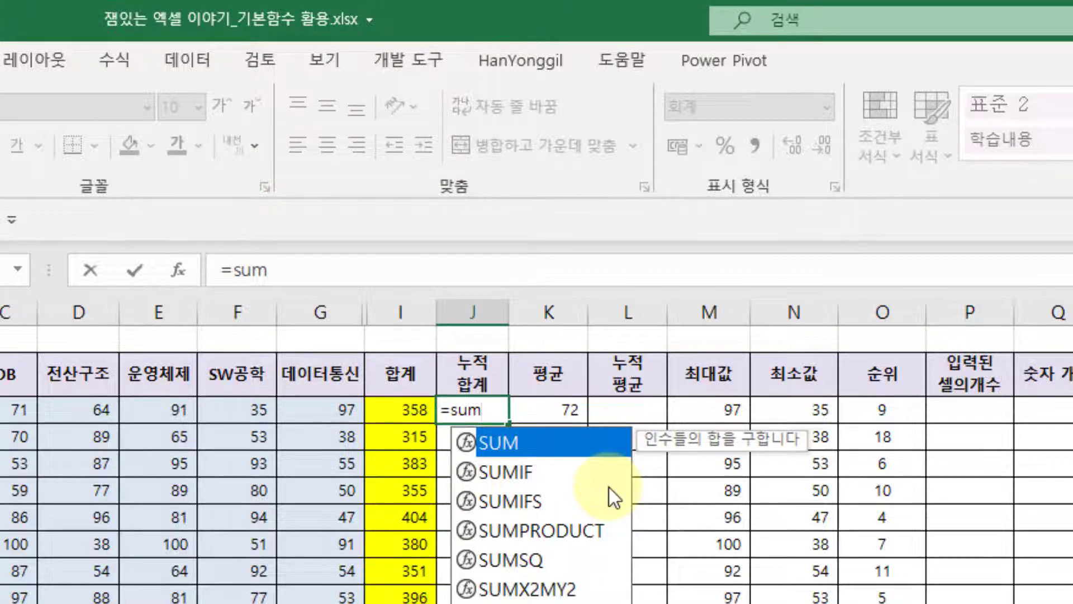
key(Tab)
drag(3, 414, 209, 408)
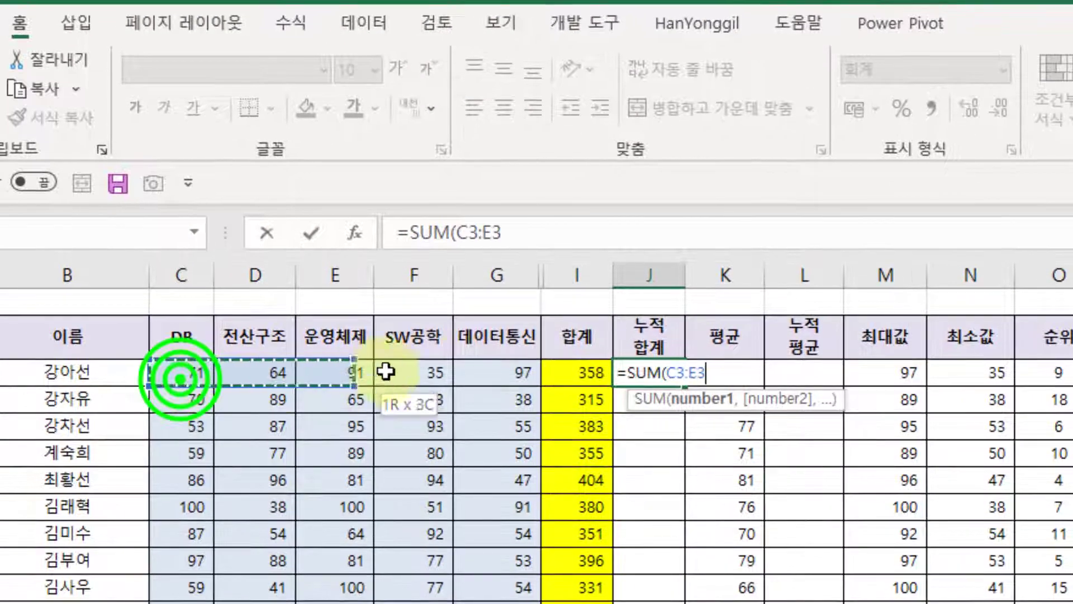
drag(386, 370, 499, 371)
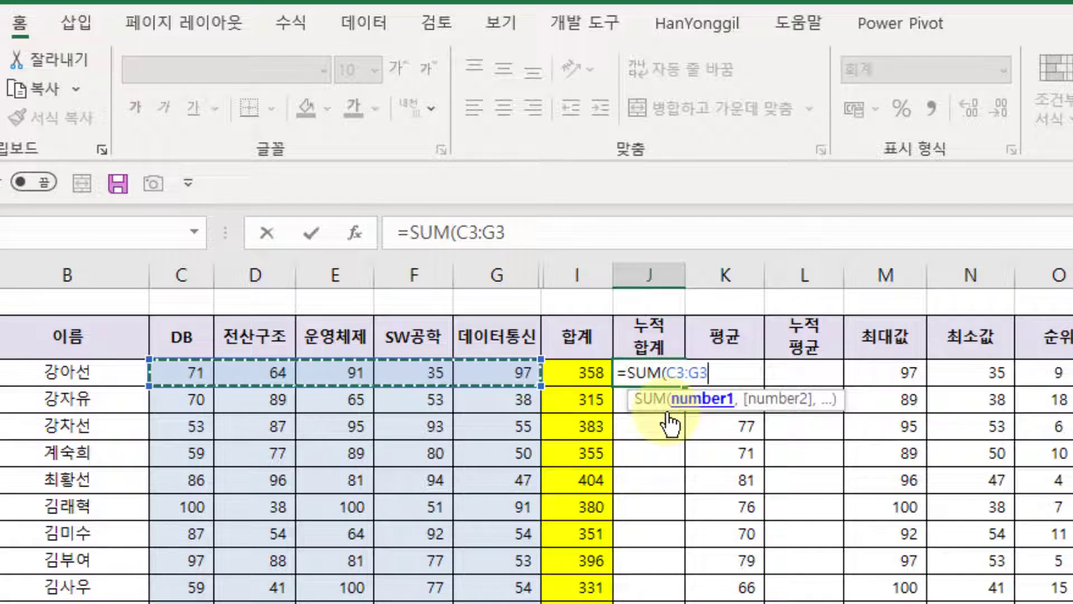
Make the range's starting reference absolute, keep its end relative, and enter the formula in J3 as =SUM($C$3:G3)
click(674, 374)
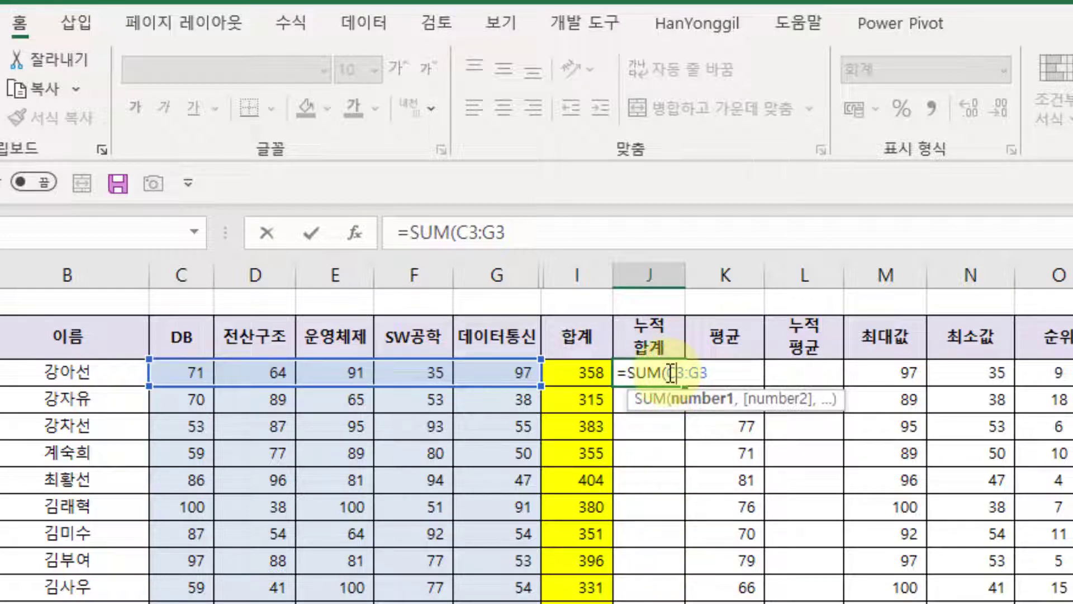
click(670, 373)
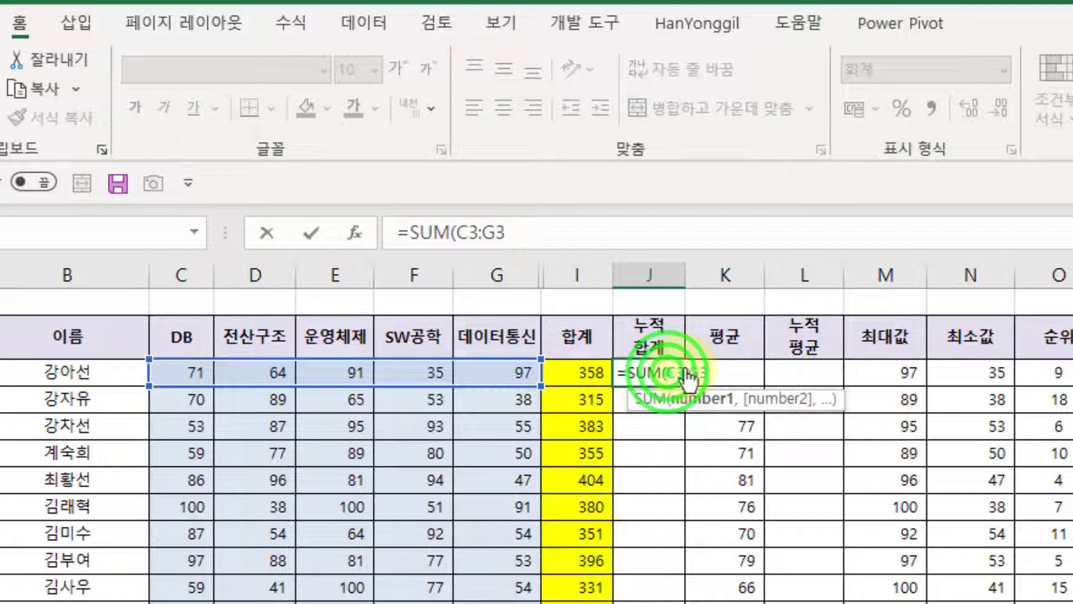
click(687, 372)
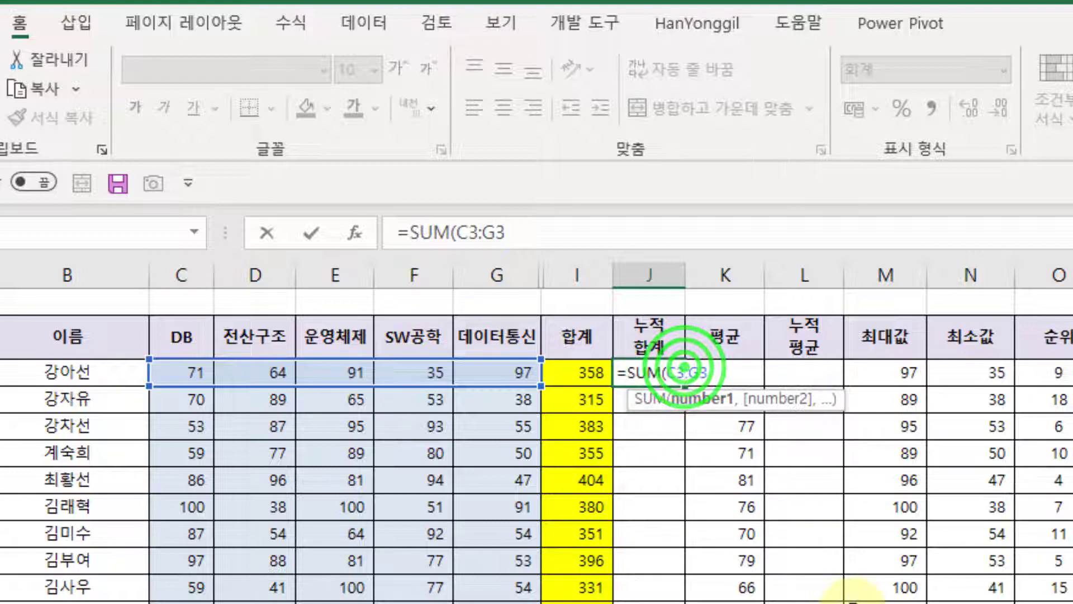
click(676, 373)
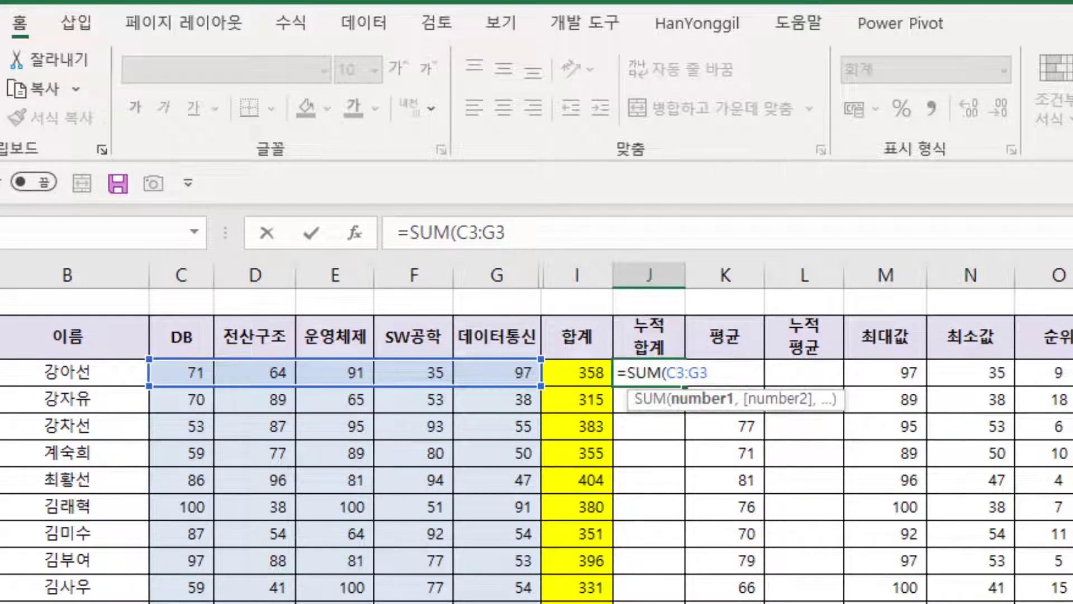
key(F4)
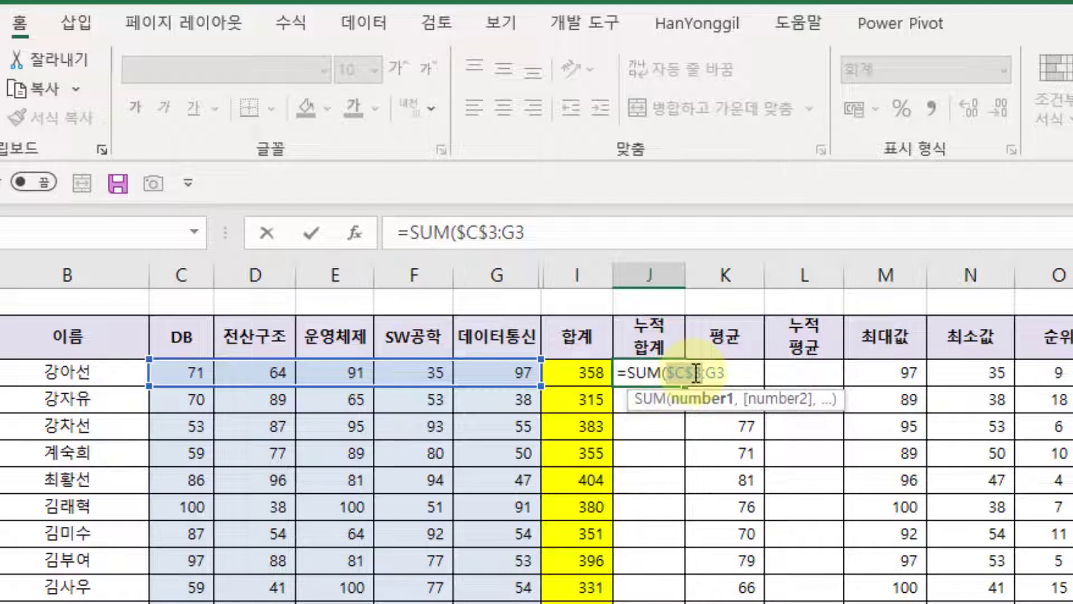
drag(695, 372, 703, 372)
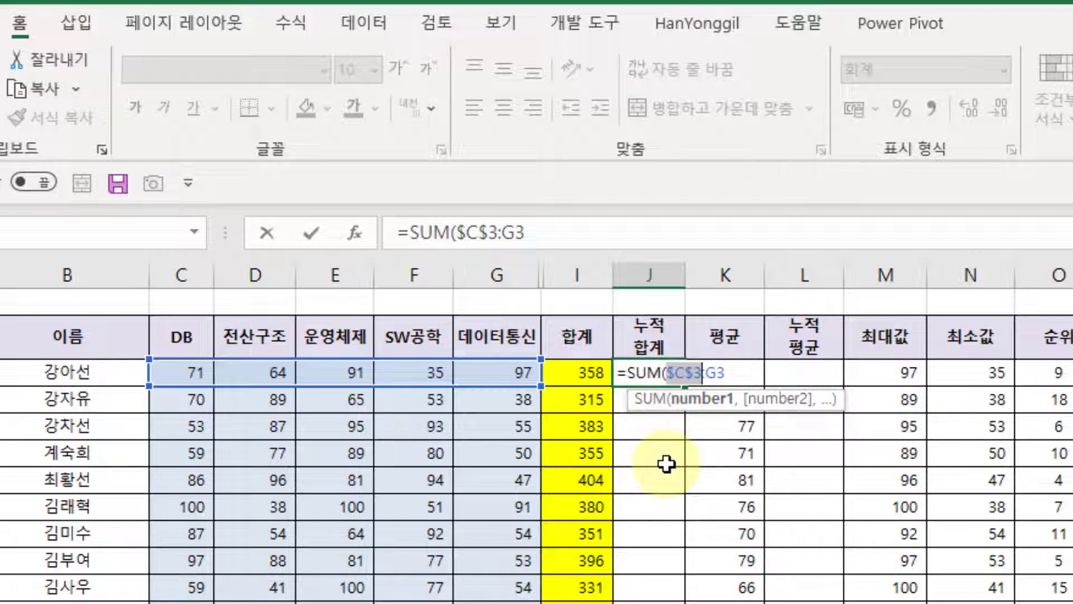
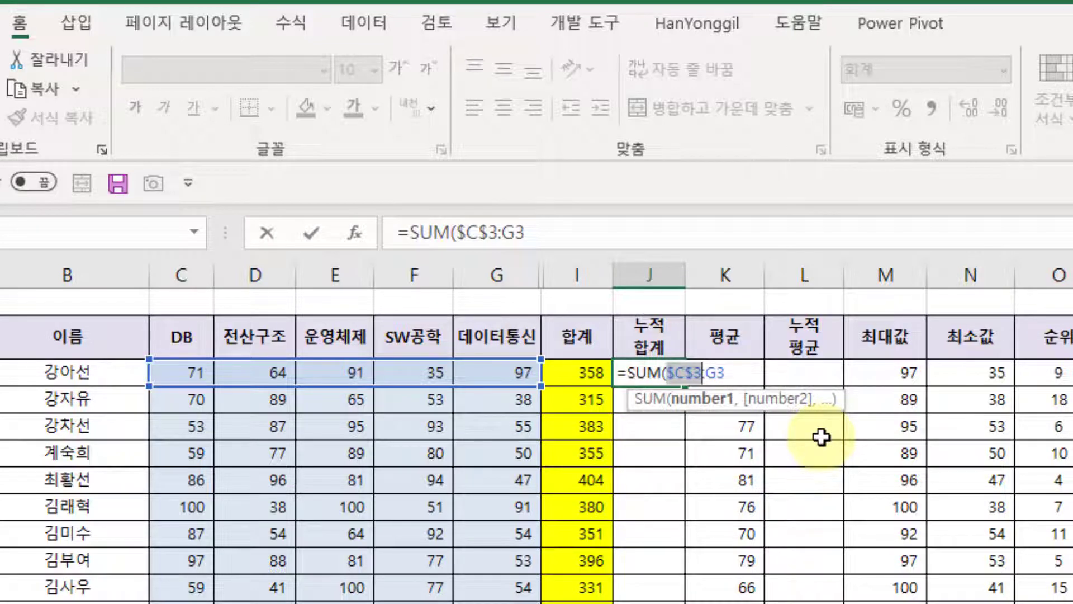
key(Return)
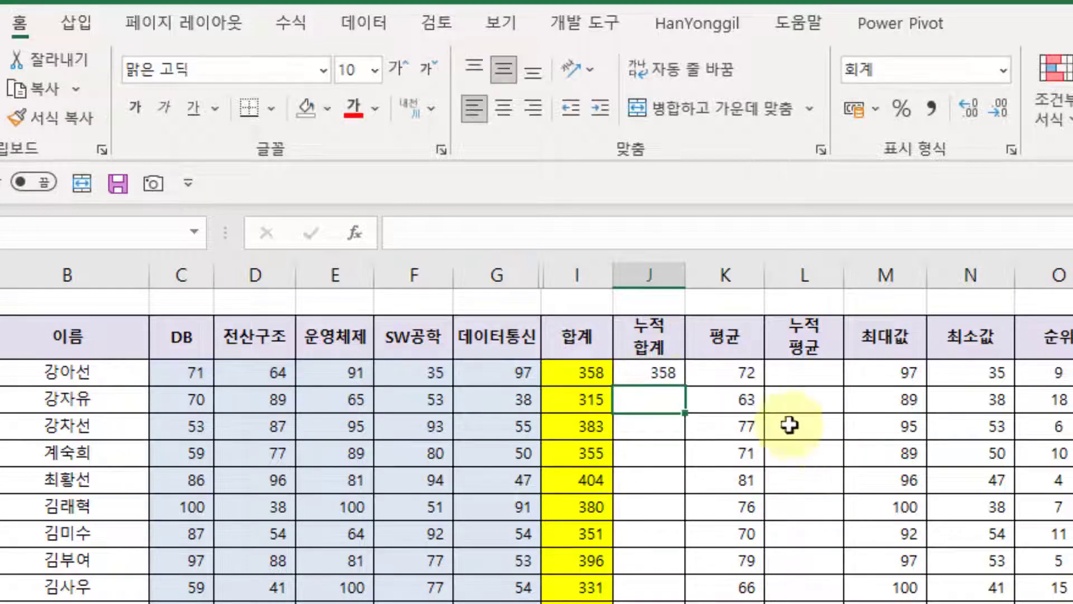
Review the SUM formula in J3 and the score ranges C3:G3 and C3:G4 that the first two running totals must cover
click(642, 369)
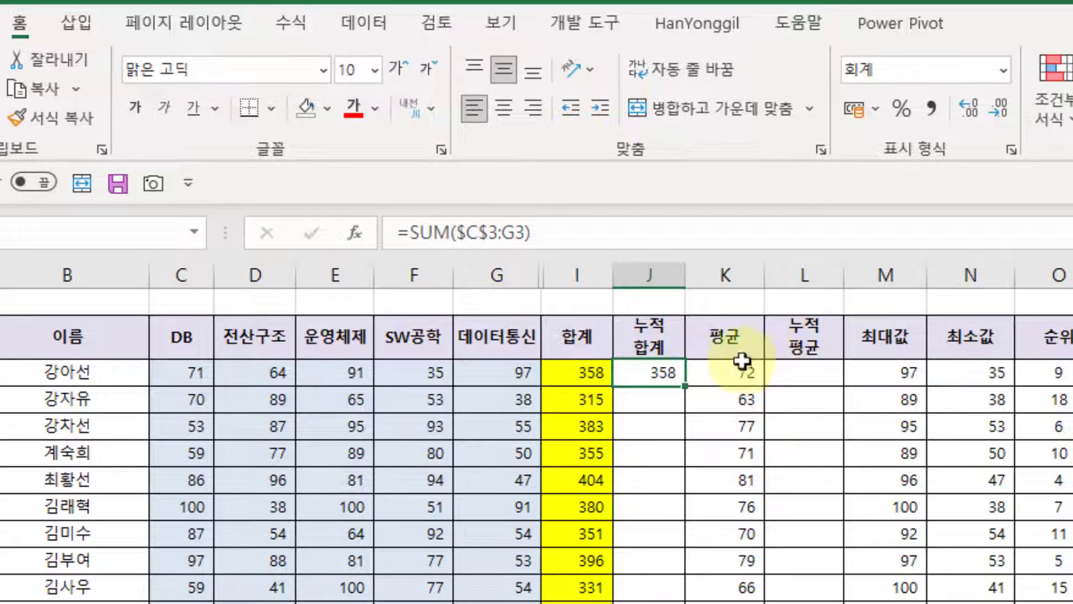
double_click(643, 372)
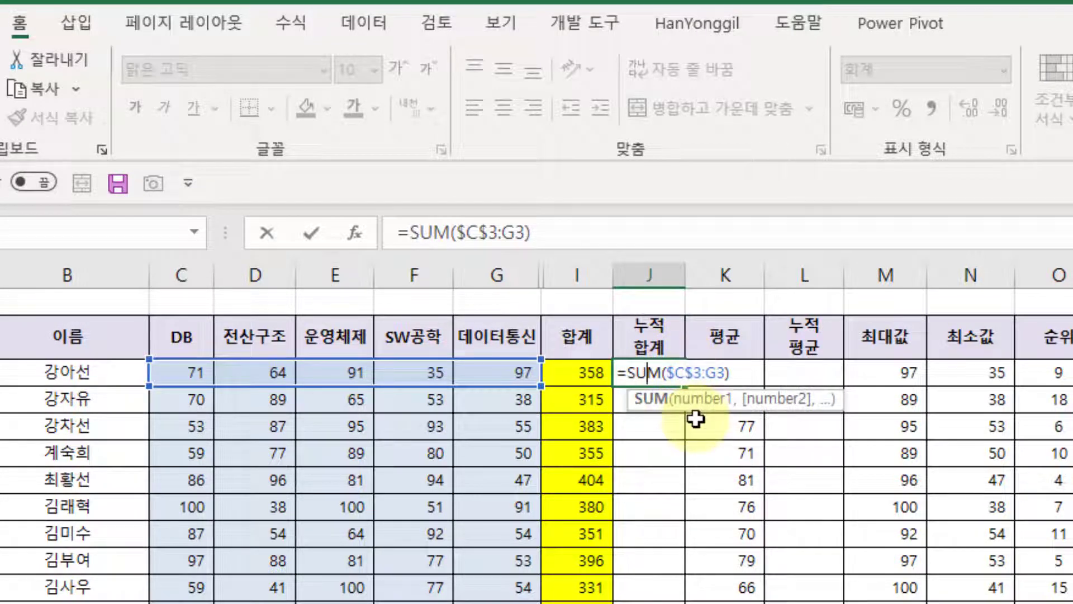
key(ctrl+Return)
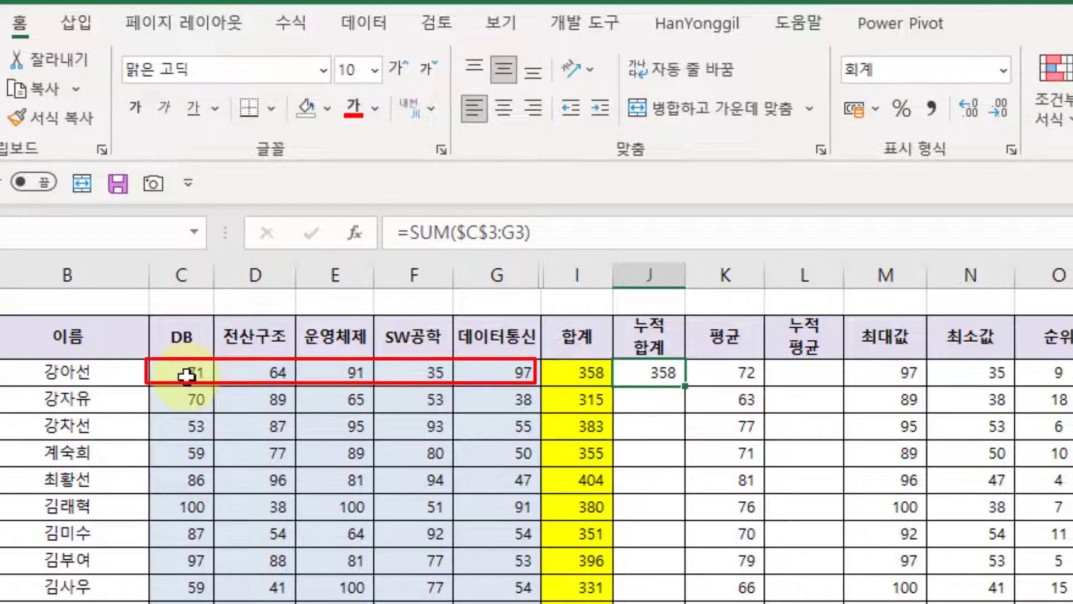
drag(186, 375, 519, 376)
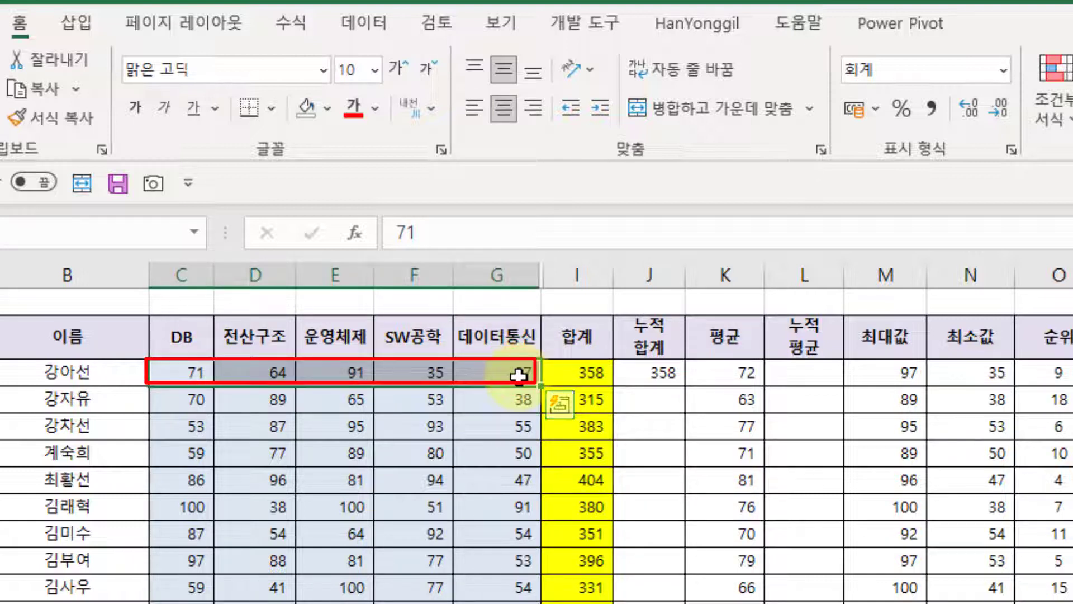
click(177, 373)
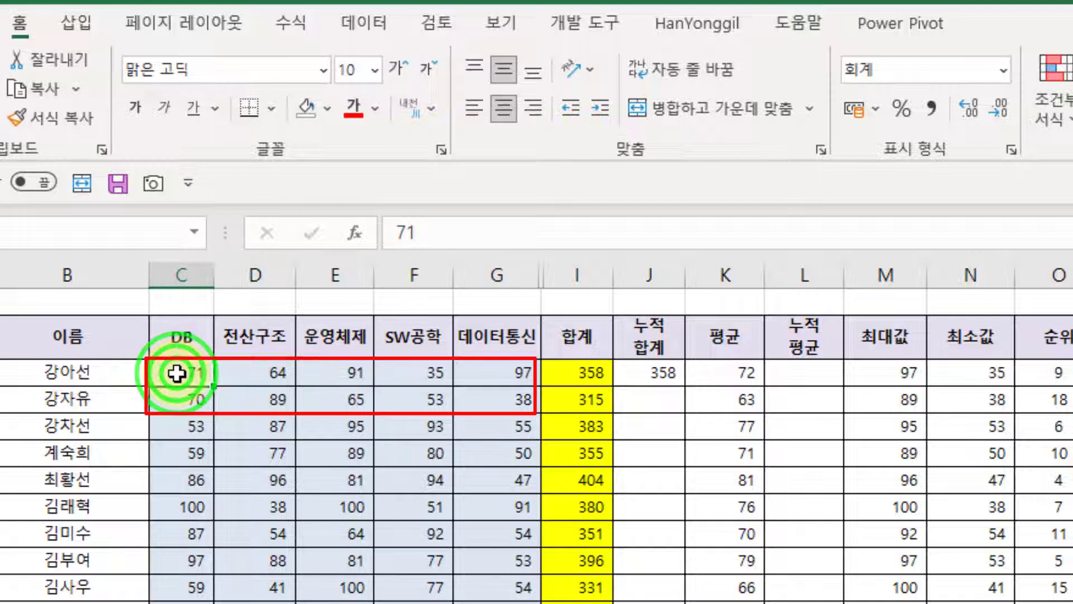
drag(176, 373, 514, 397)
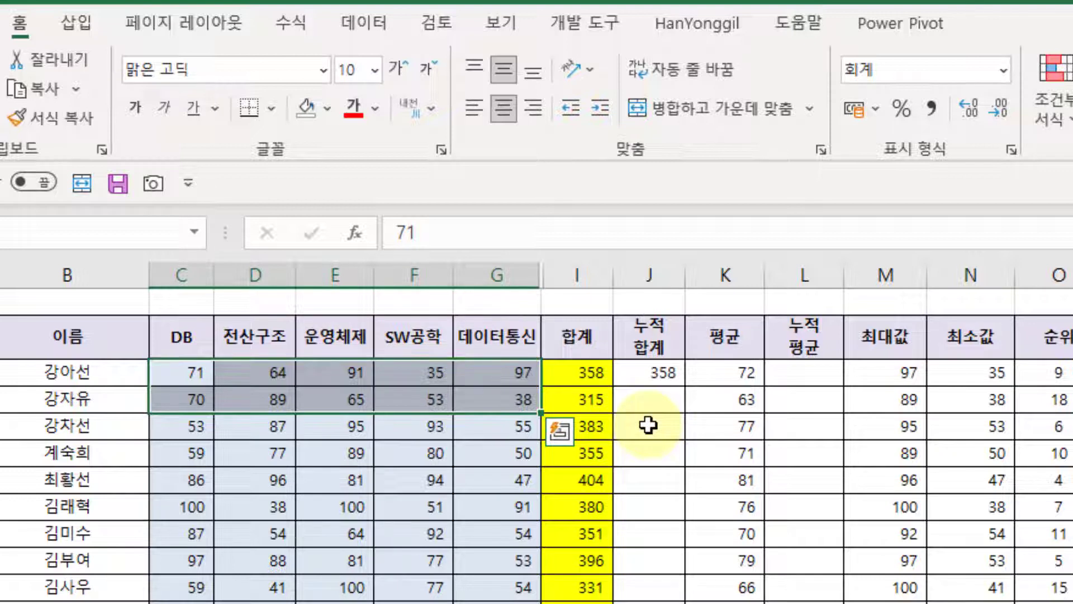
Fill the cumulative total formula =SUM($C$3:G3) from J3 down through J25
click(649, 425)
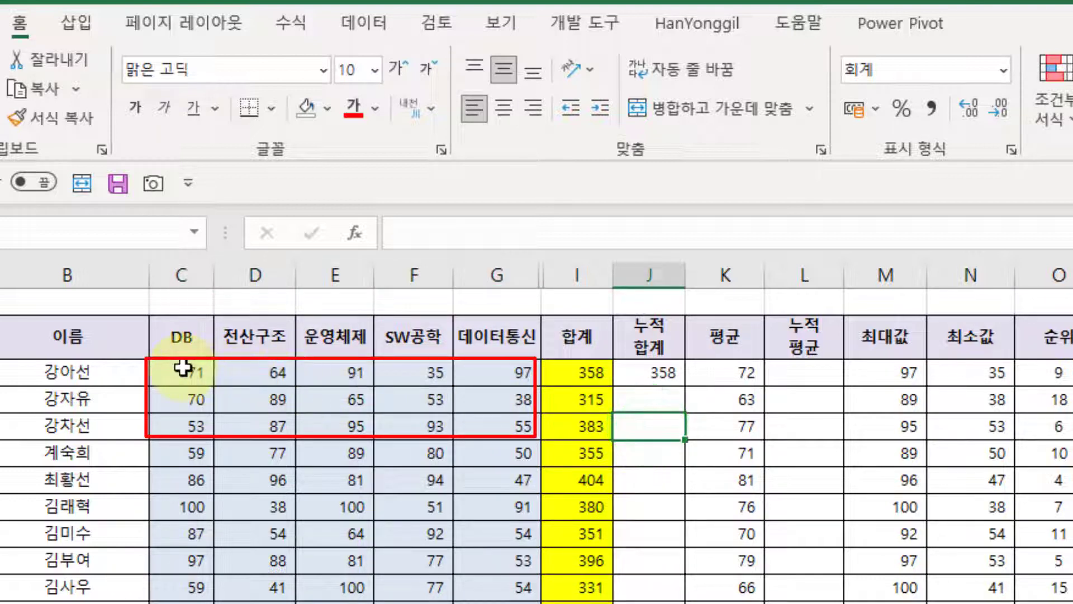
drag(183, 367, 500, 427)
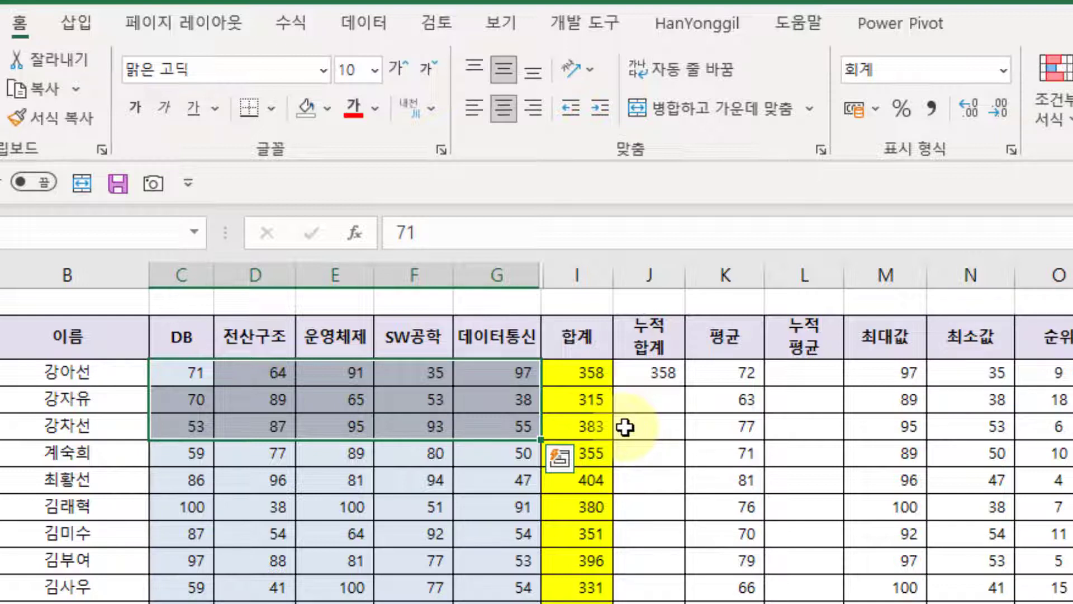
click(664, 374)
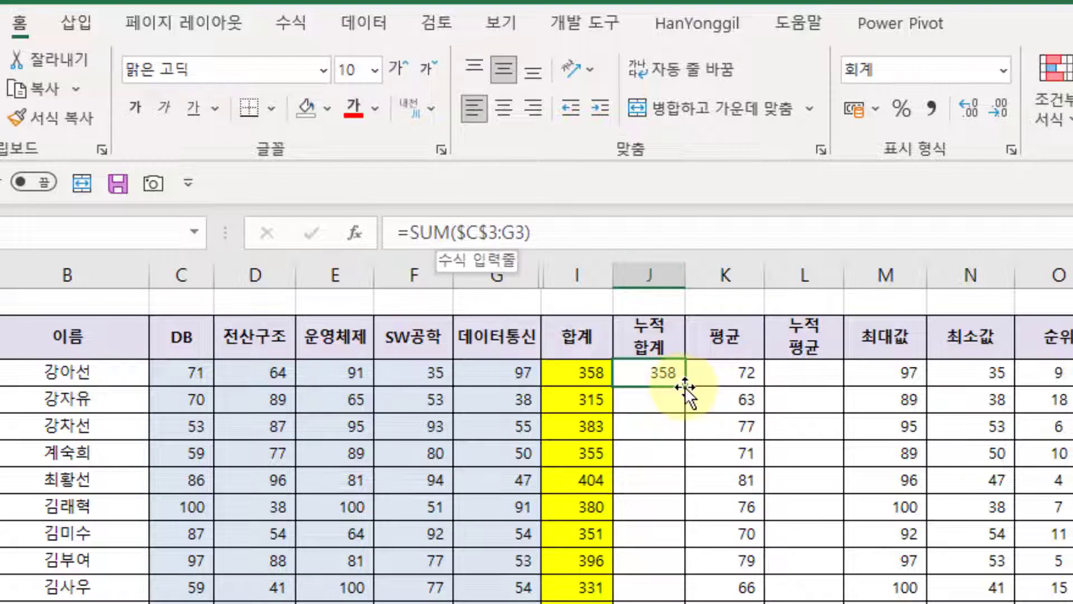
drag(685, 385, 683, 603)
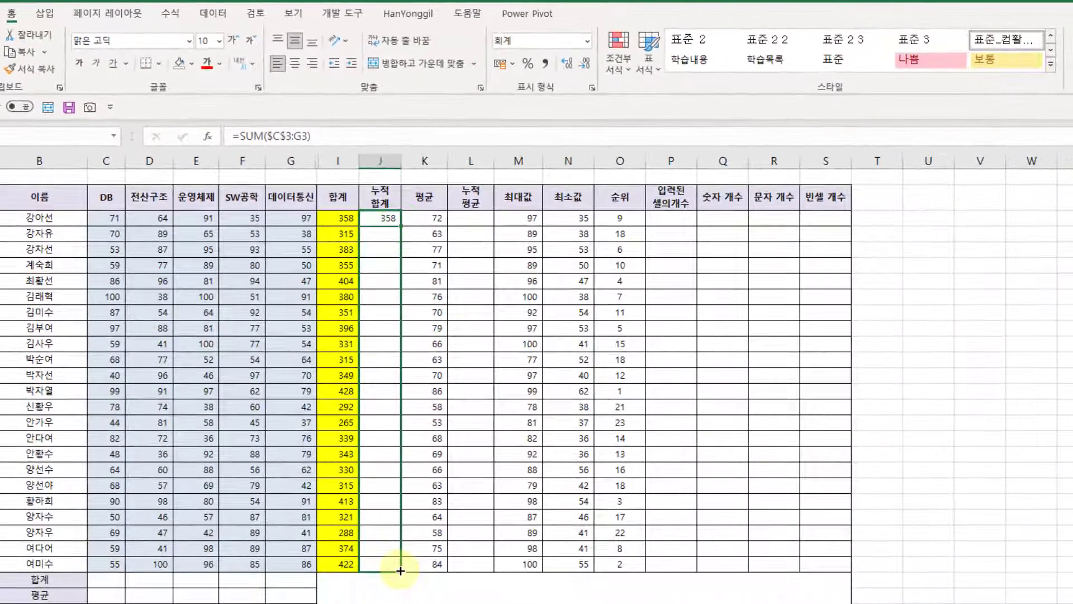
drag(400, 570, 399, 569)
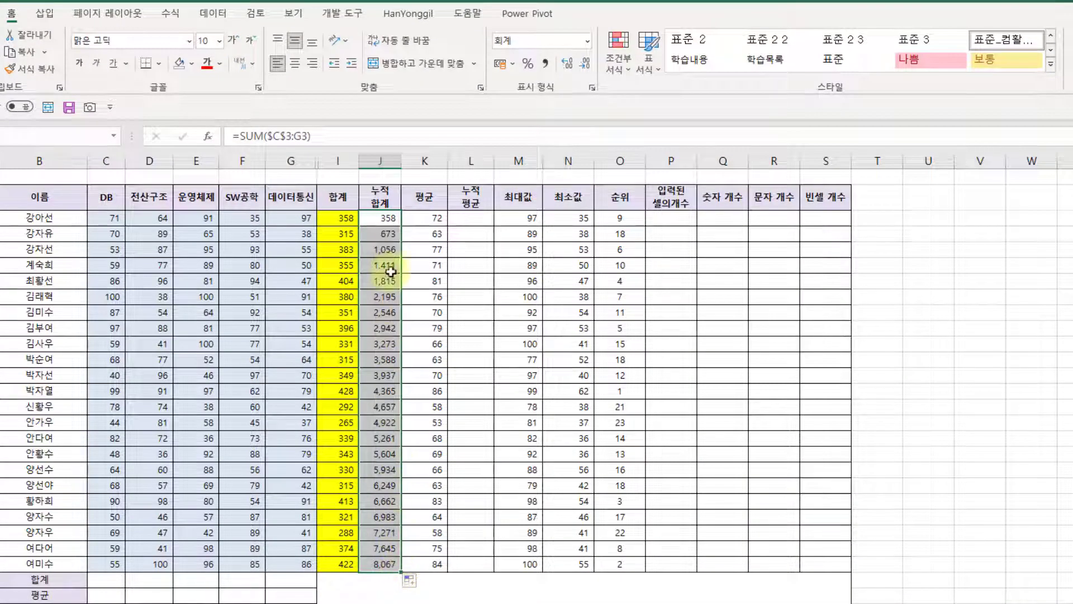
Inspect the cumulative total formulas in J5, J6 and J7 and compare J5 with the score range C3:G5
click(390, 246)
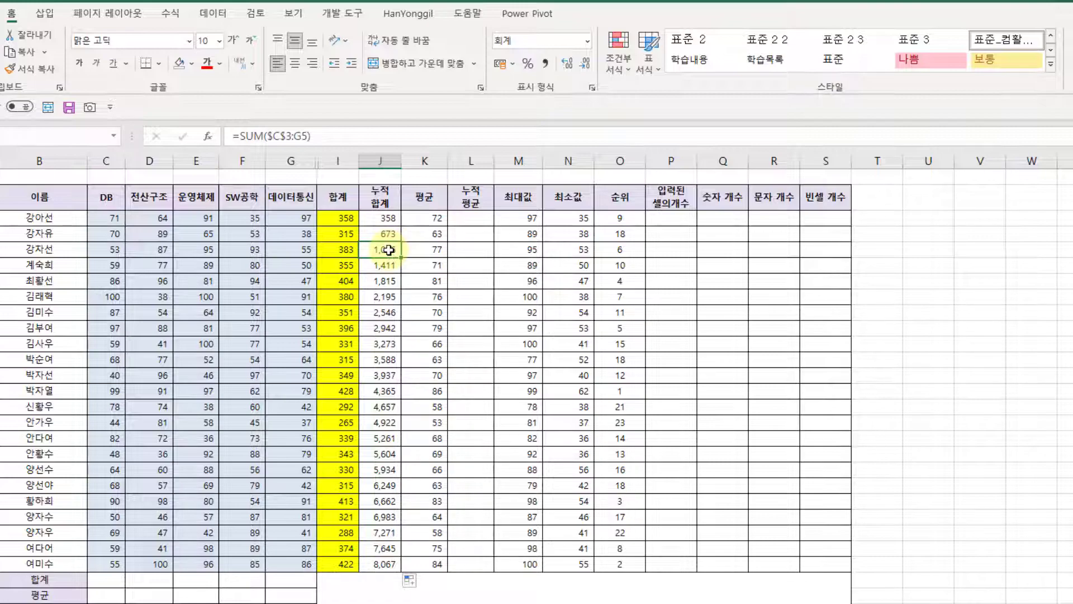
double_click(389, 249)
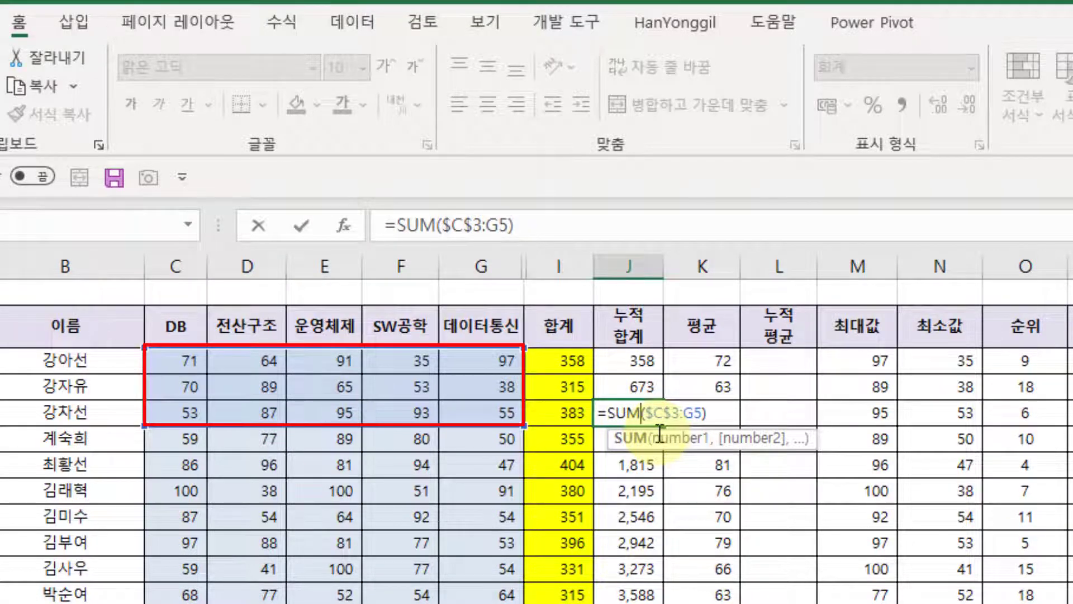
click(187, 360)
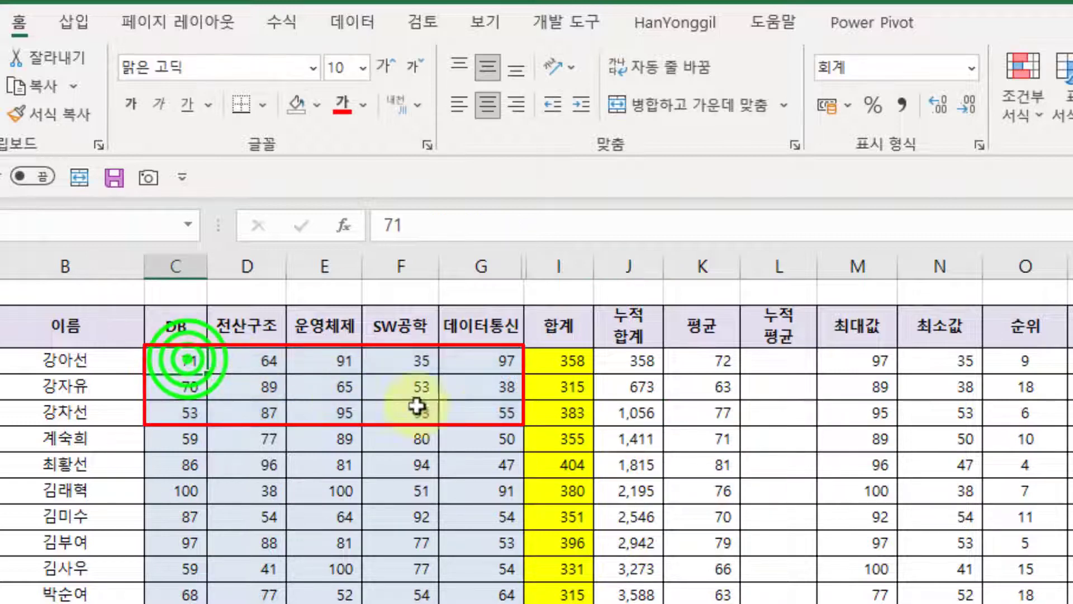
shift+click(495, 420)
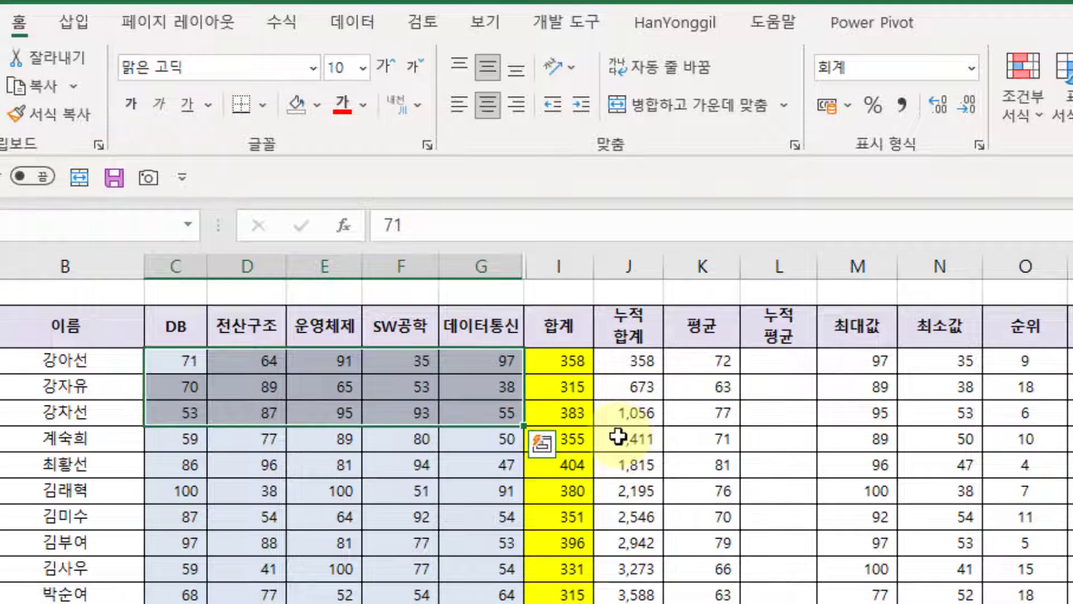
click(642, 439)
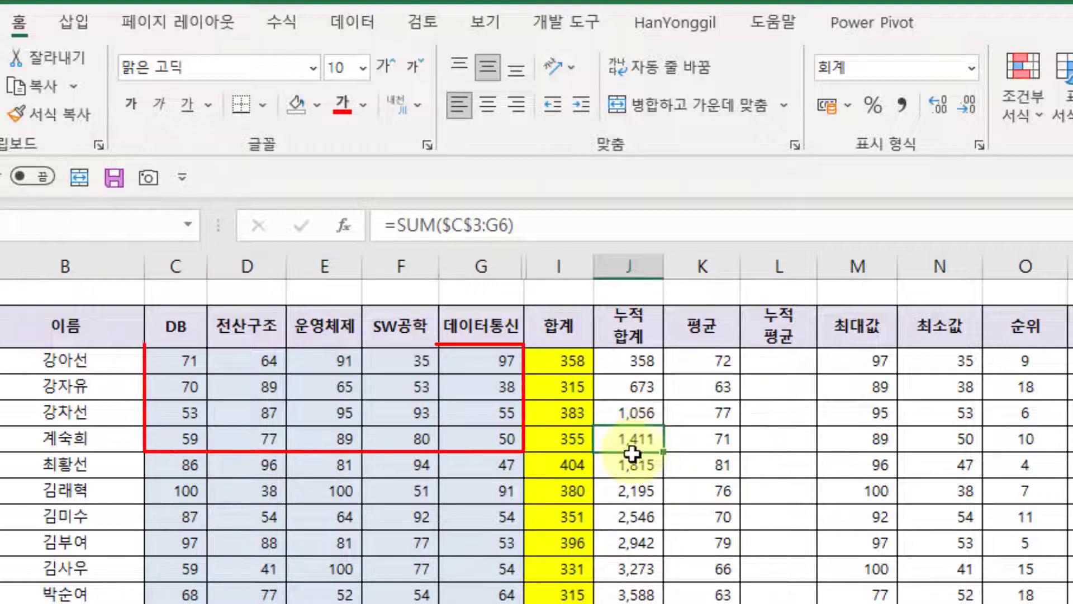
click(620, 465)
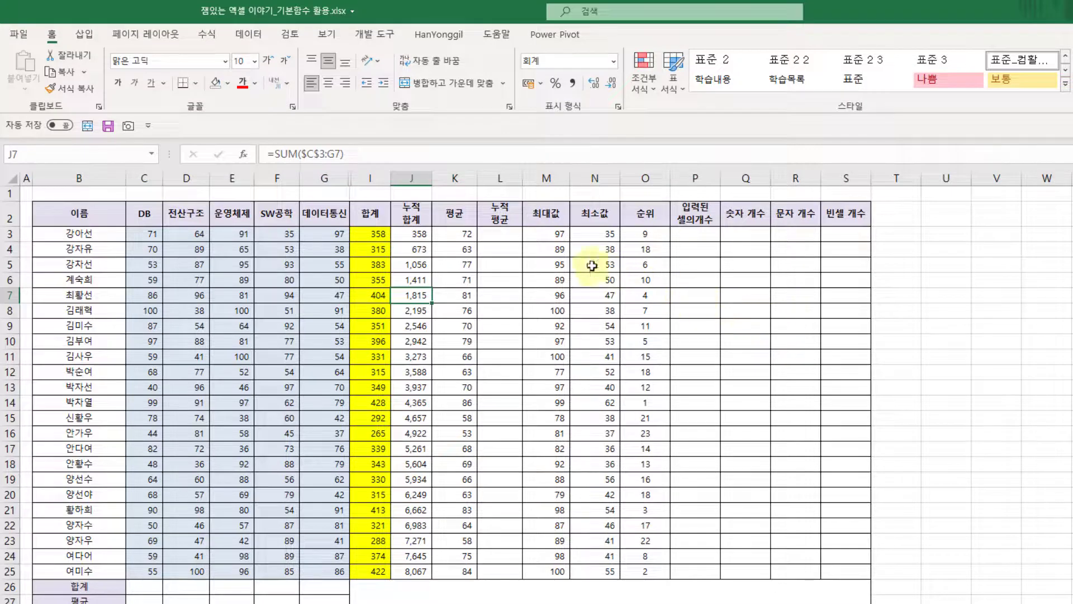
Hide columns I through K so the cumulative average column sits beside the scores
click(508, 239)
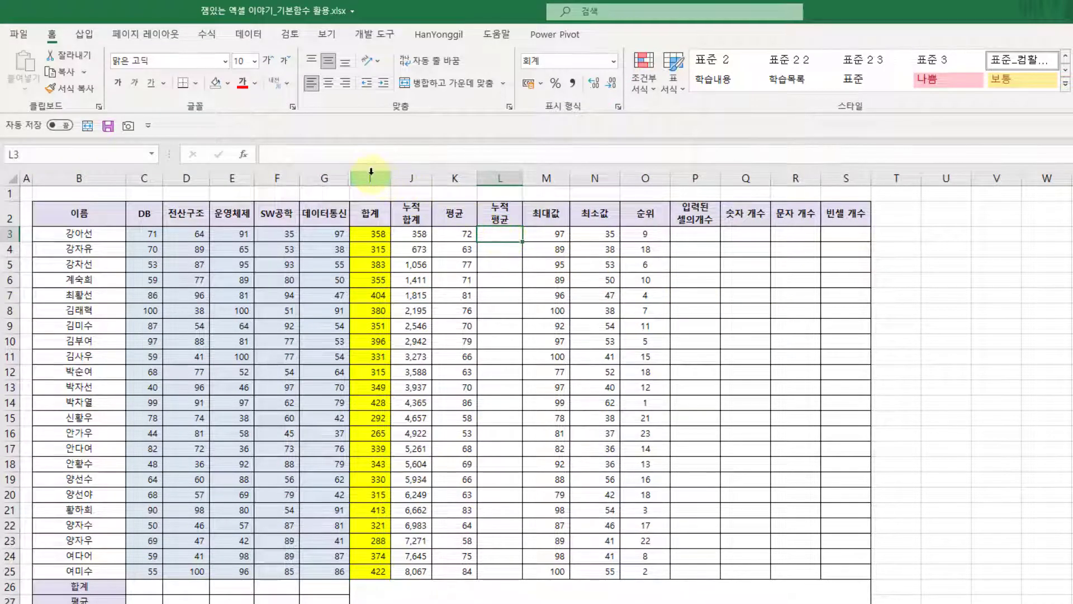
drag(369, 174, 445, 170)
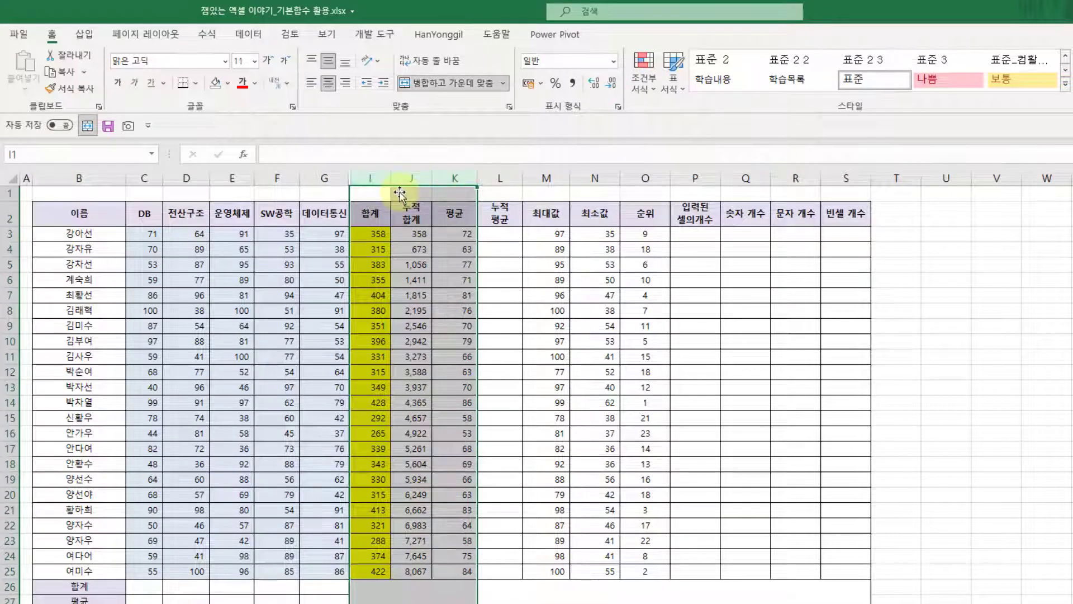
right_click(444, 182)
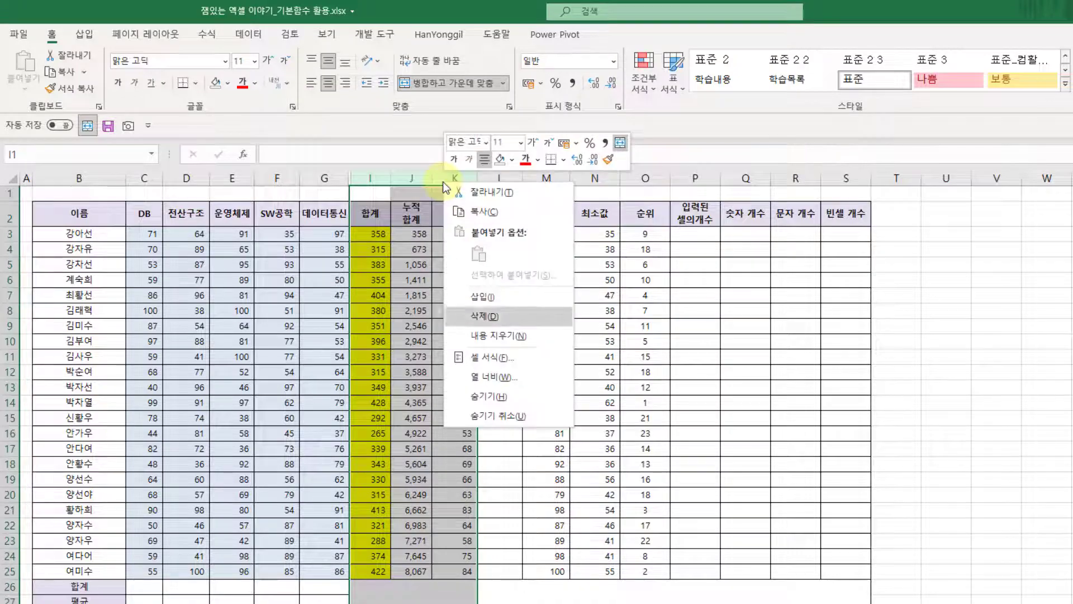
click(491, 396)
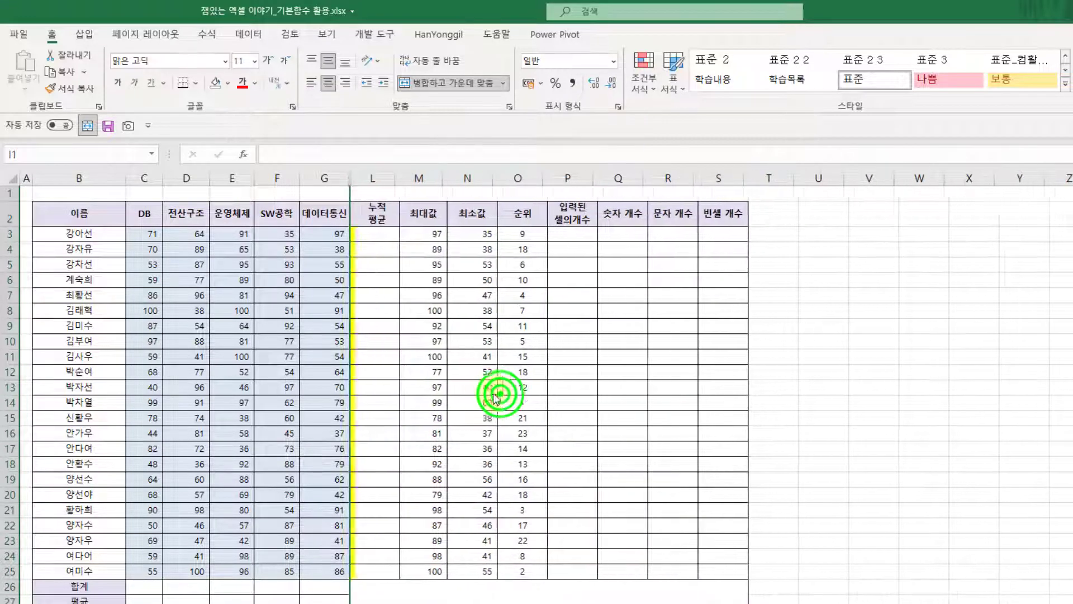
click(485, 388)
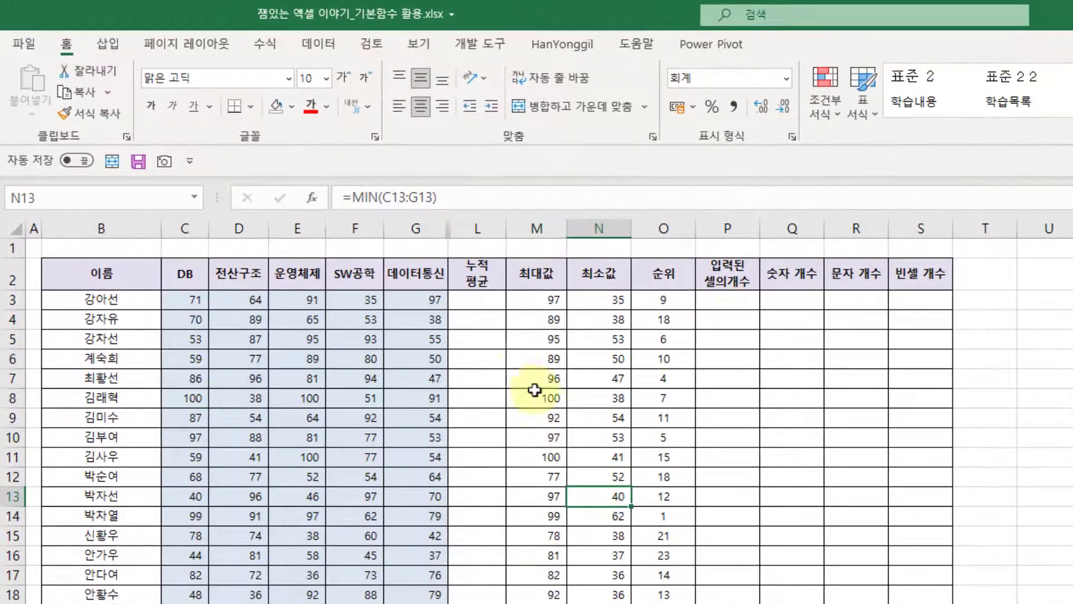
Examine which score cells in rows 3 and 4 the cumulative averages in L3 and L4 should cover
click(467, 304)
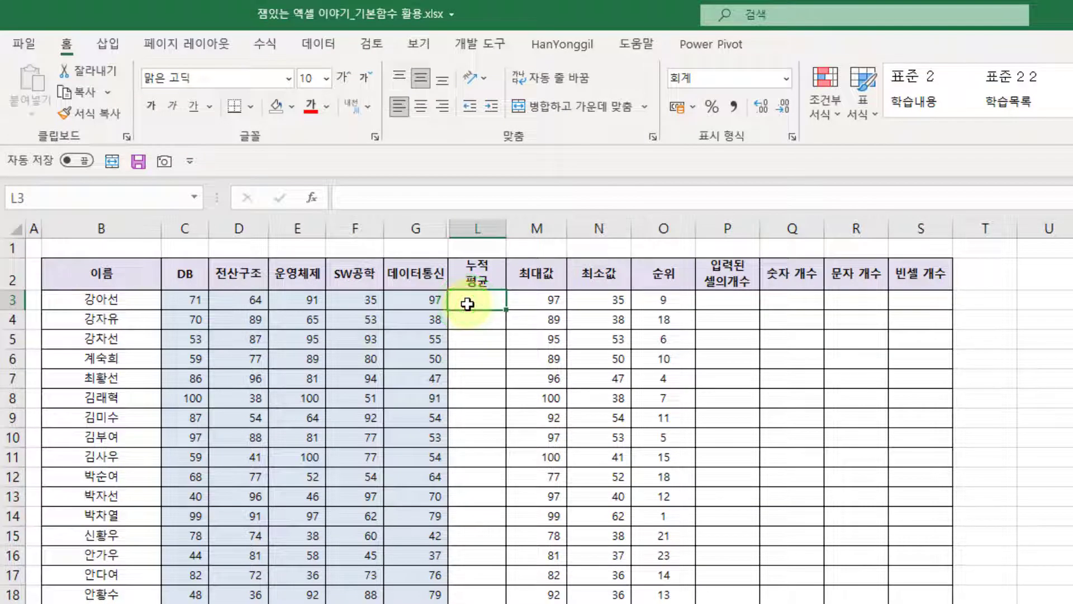
drag(176, 293, 436, 296)
click(480, 294)
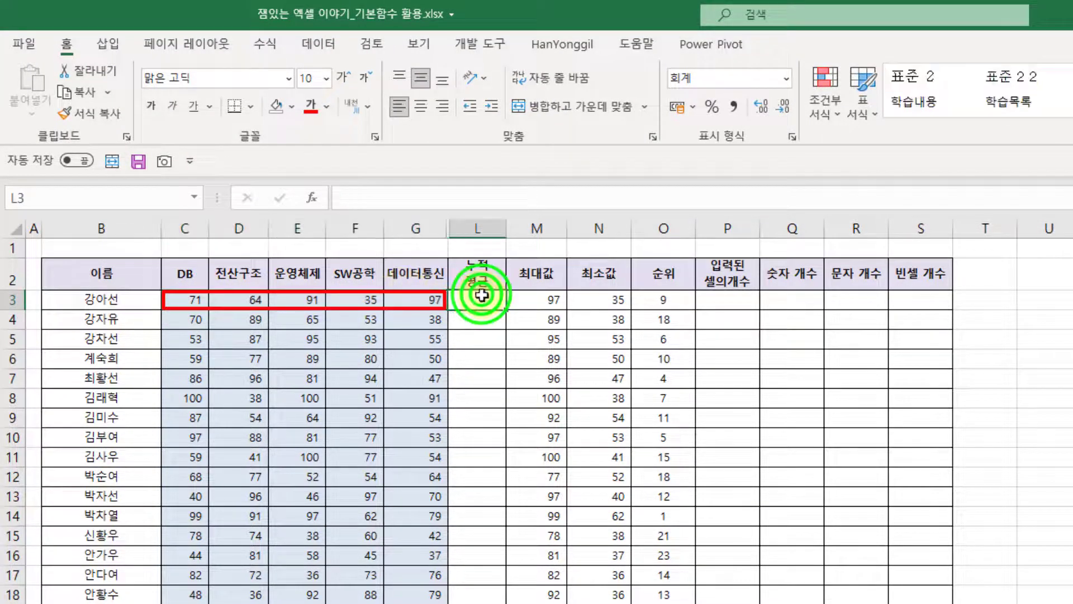
click(485, 316)
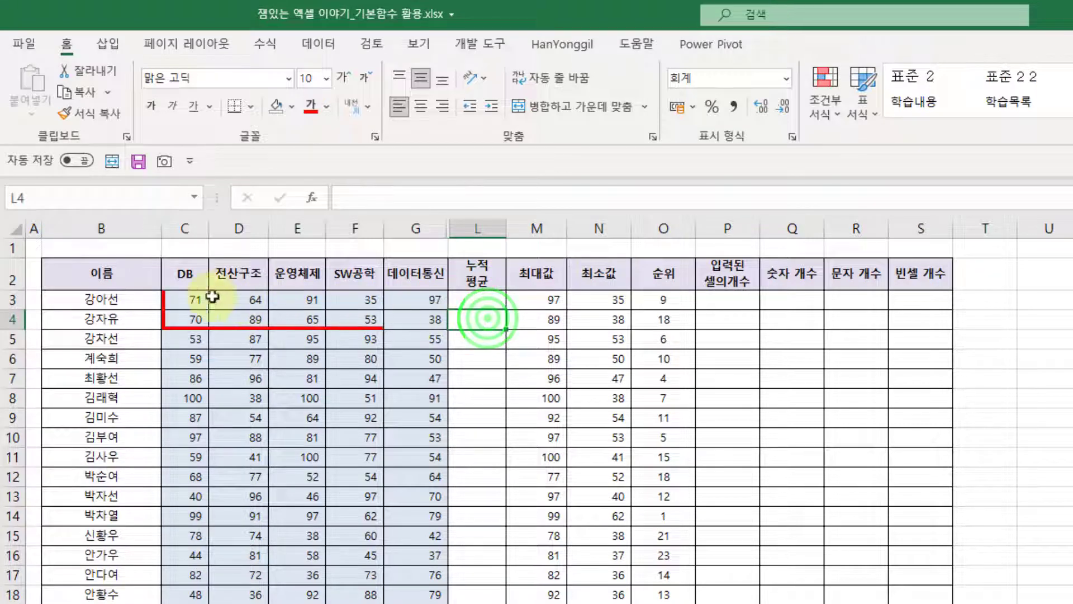
drag(185, 299, 419, 313)
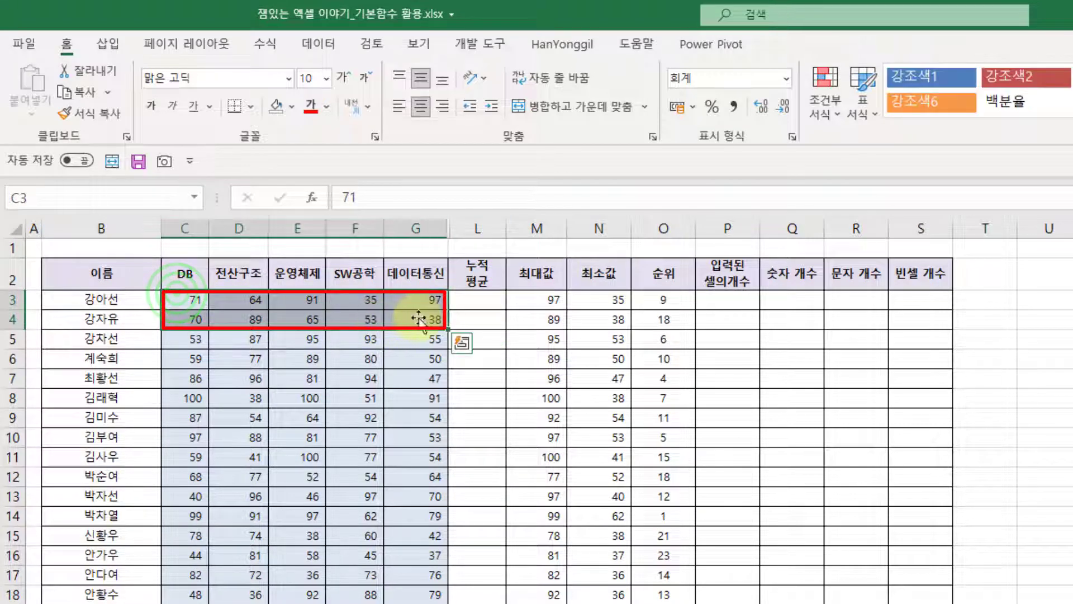
click(475, 321)
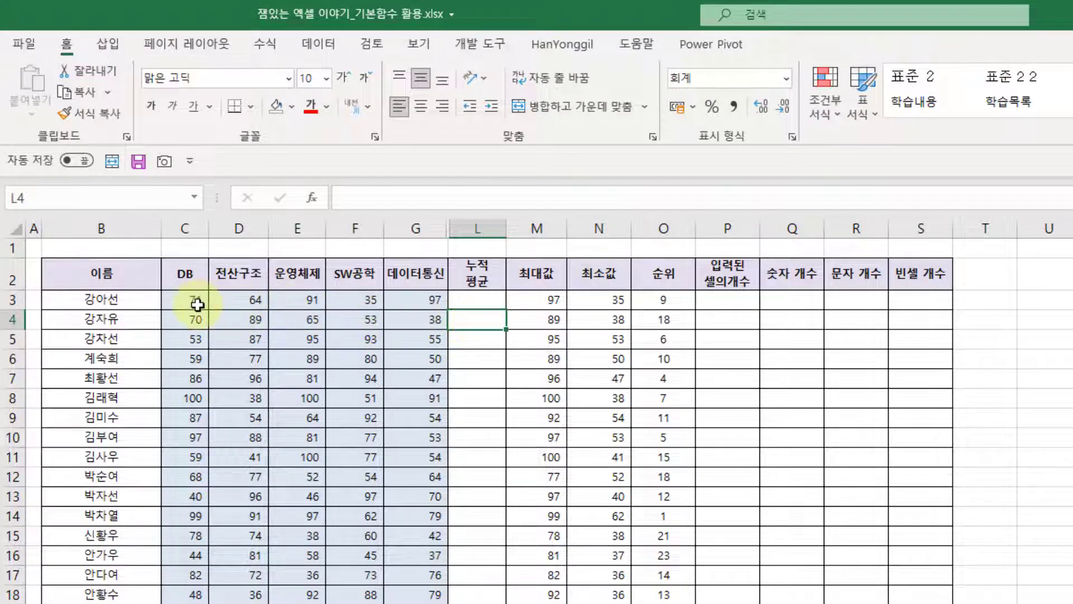
drag(197, 301, 436, 301)
click(475, 304)
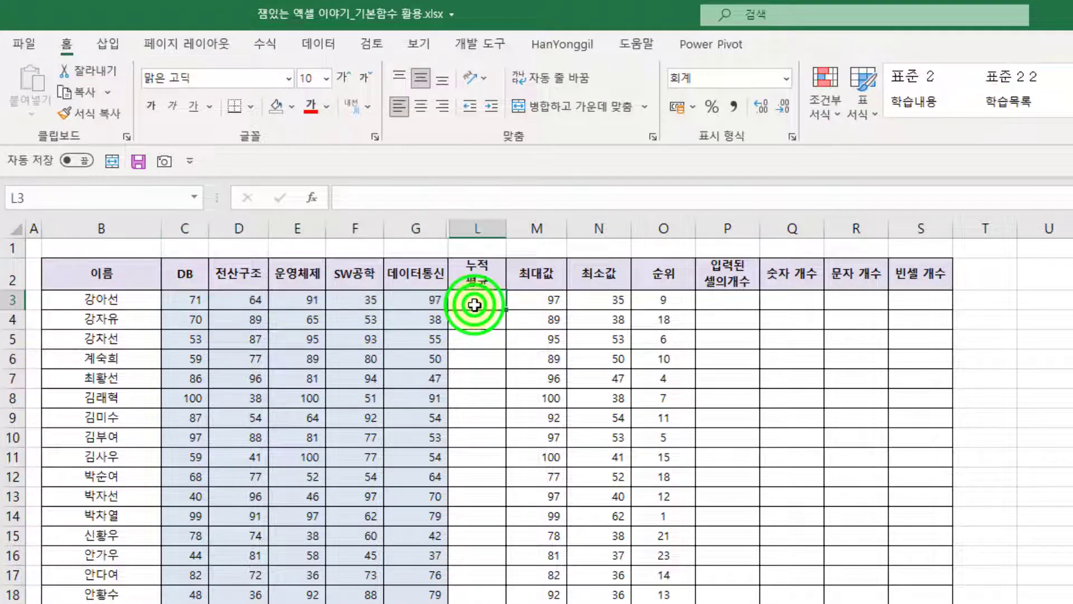
drag(191, 319, 406, 317)
click(471, 319)
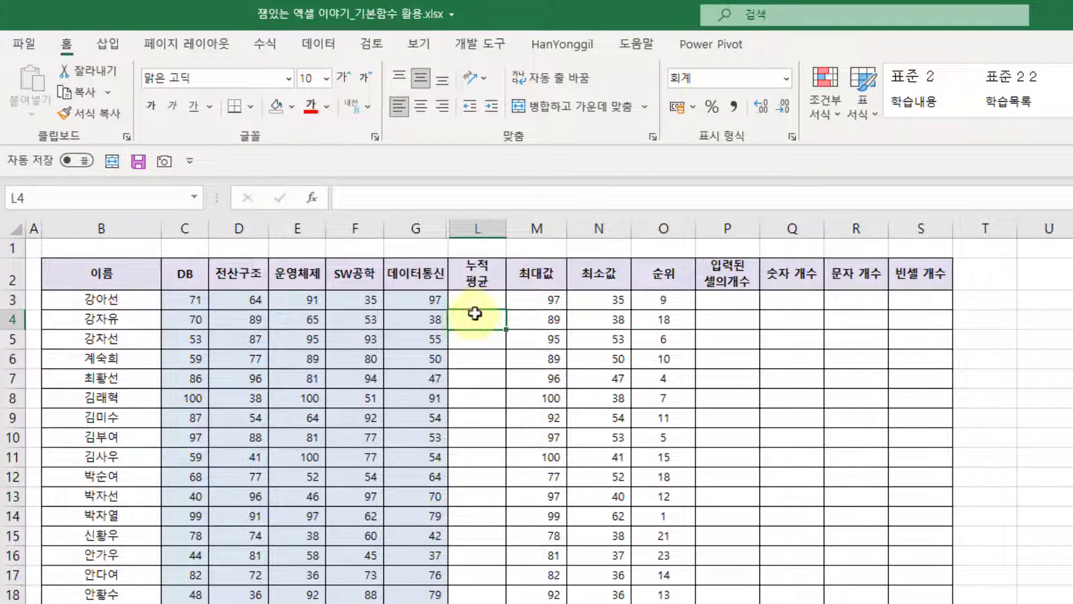
Review the score ranges C3:G3, C3:G4 and C3:G5 that belong to the cumulative averages in L3, L4 and L5
click(484, 296)
drag(175, 295, 428, 299)
click(473, 300)
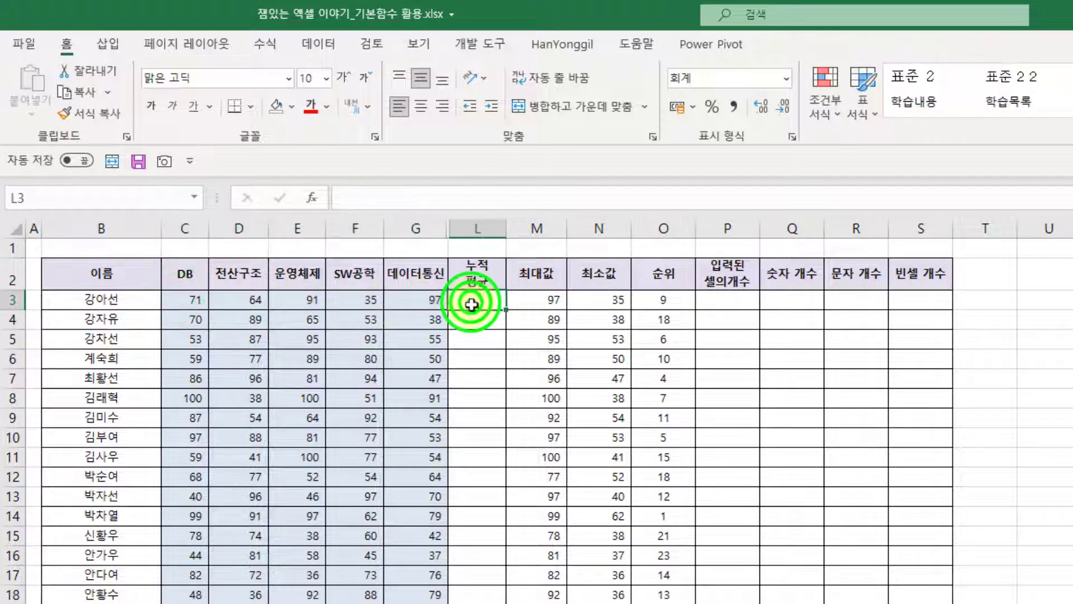
click(477, 324)
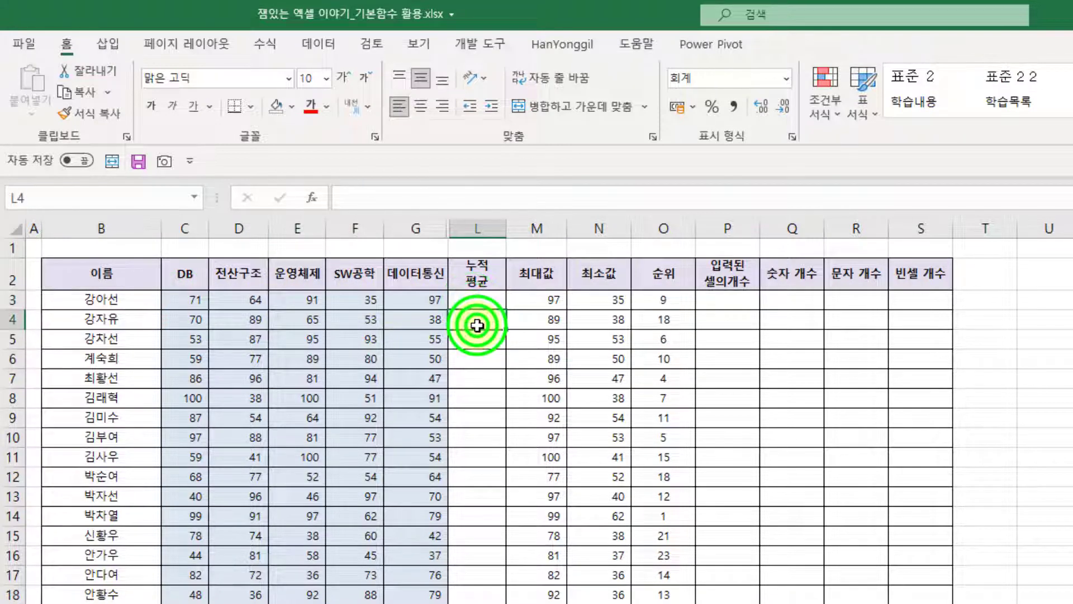
click(193, 298)
drag(194, 311, 417, 319)
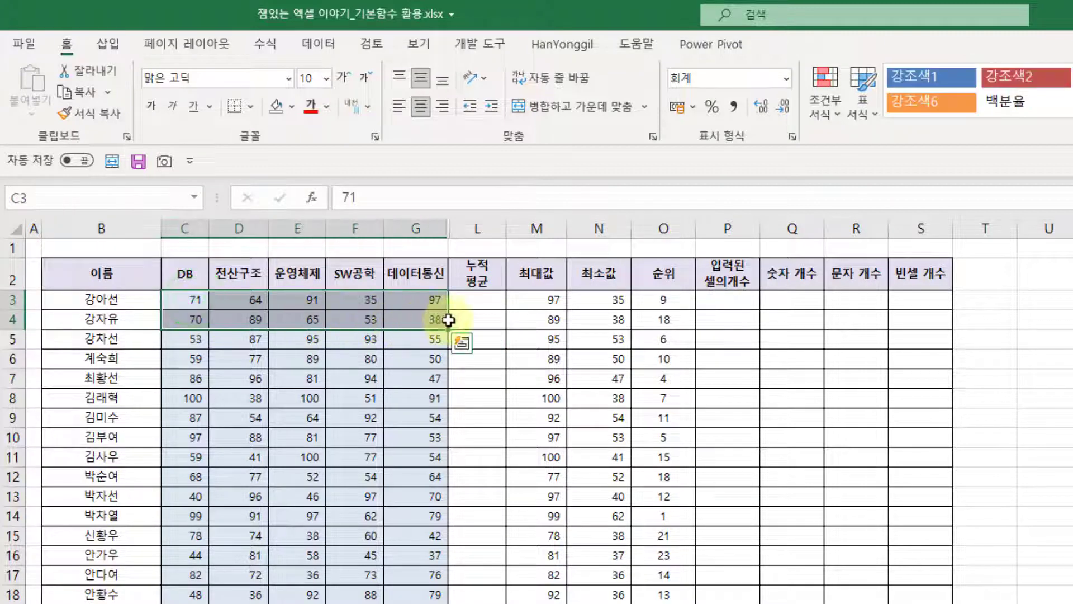
click(486, 319)
click(485, 338)
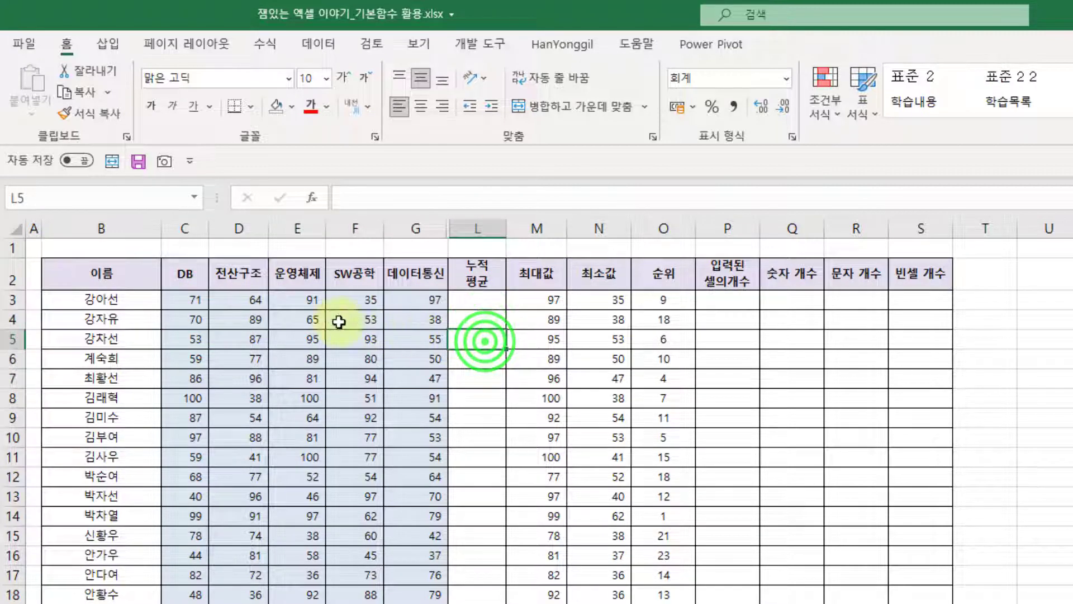
drag(192, 302, 405, 338)
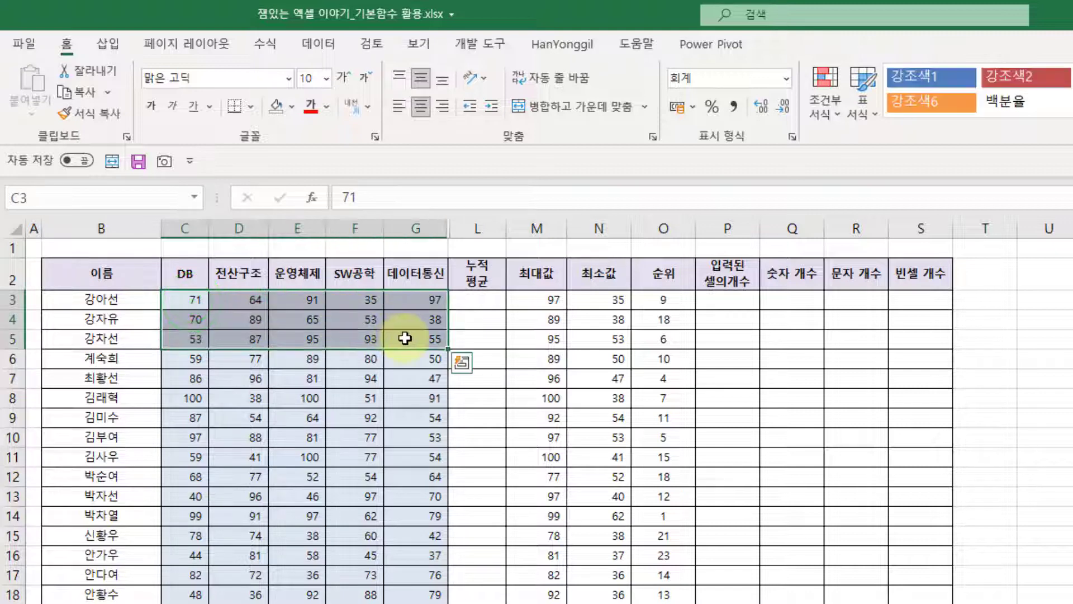
Check how the averaged range keeps its start at C3 while its end extends from G3 through G4 to G5
click(189, 299)
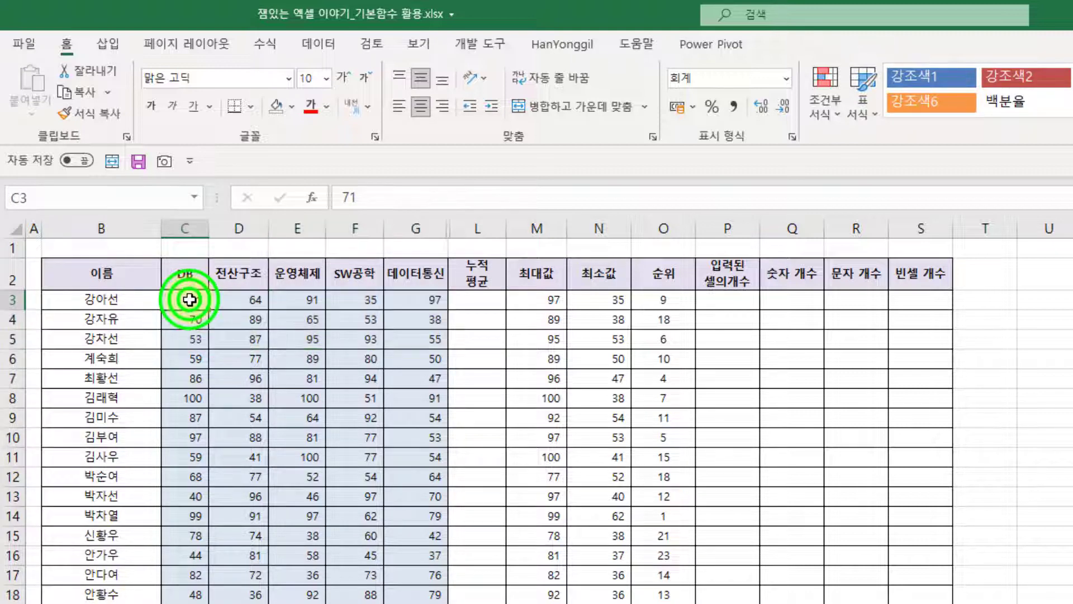
shift+click(407, 305)
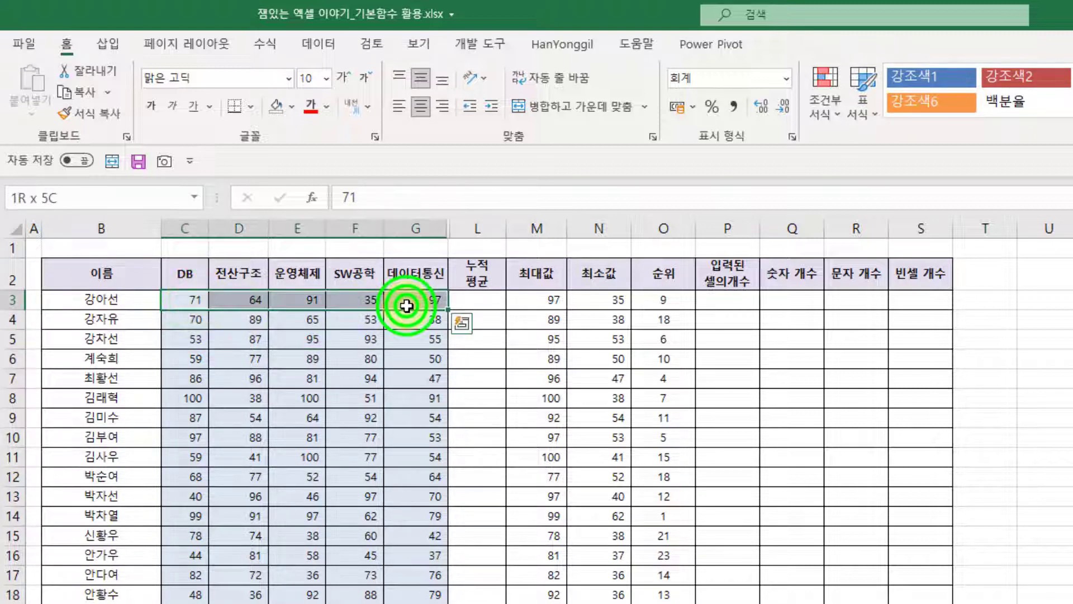
click(170, 301)
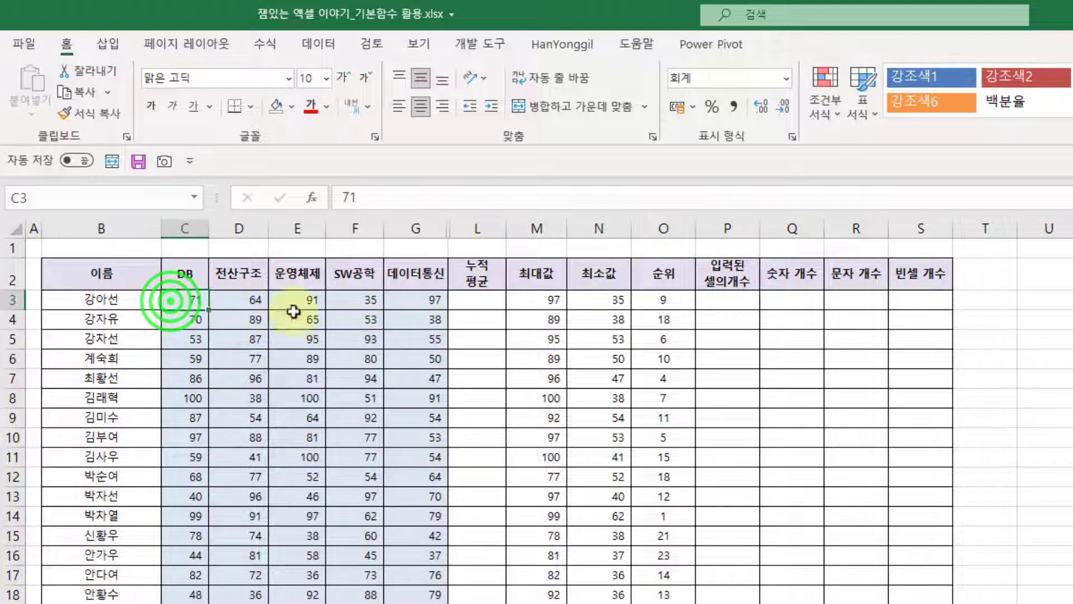
shift+click(416, 320)
click(170, 300)
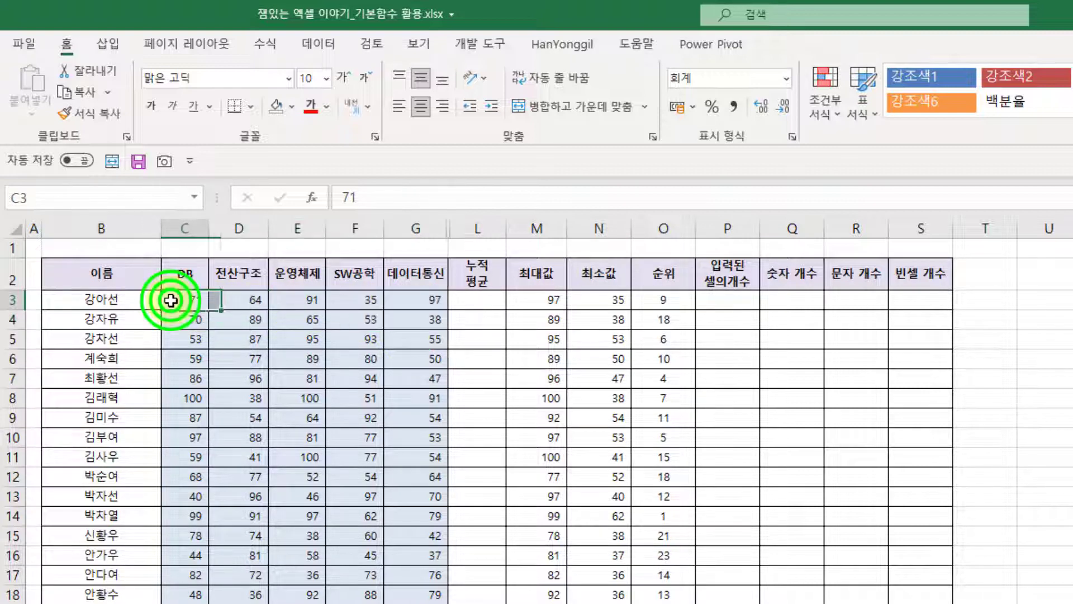
shift+click(412, 337)
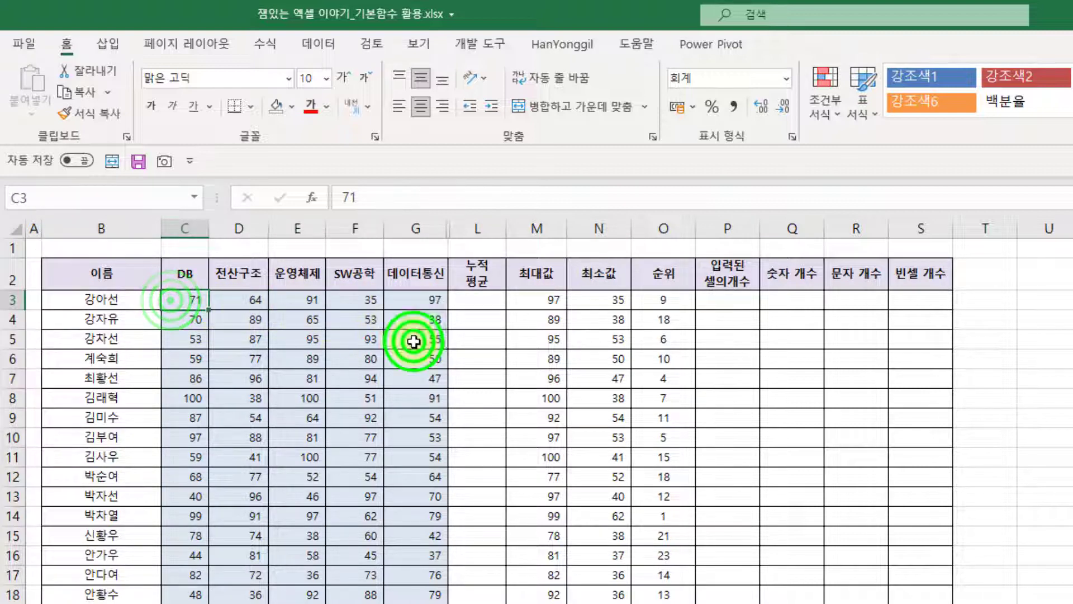
Enter =AVERAGE($C$3:G3) in L3 and fill the cumulative average formula down to L25
click(479, 298)
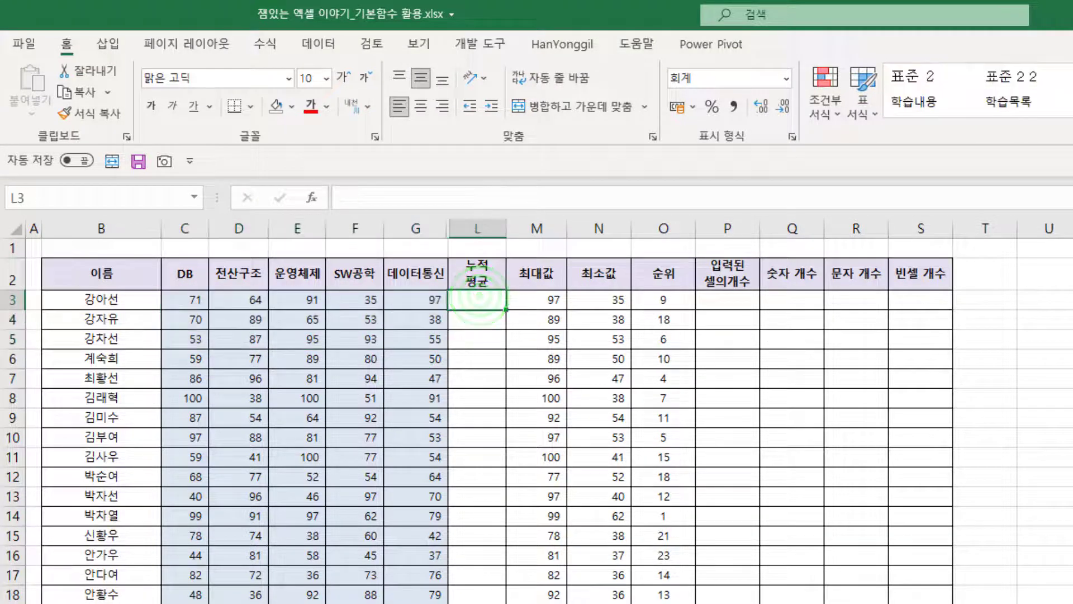
text(=)
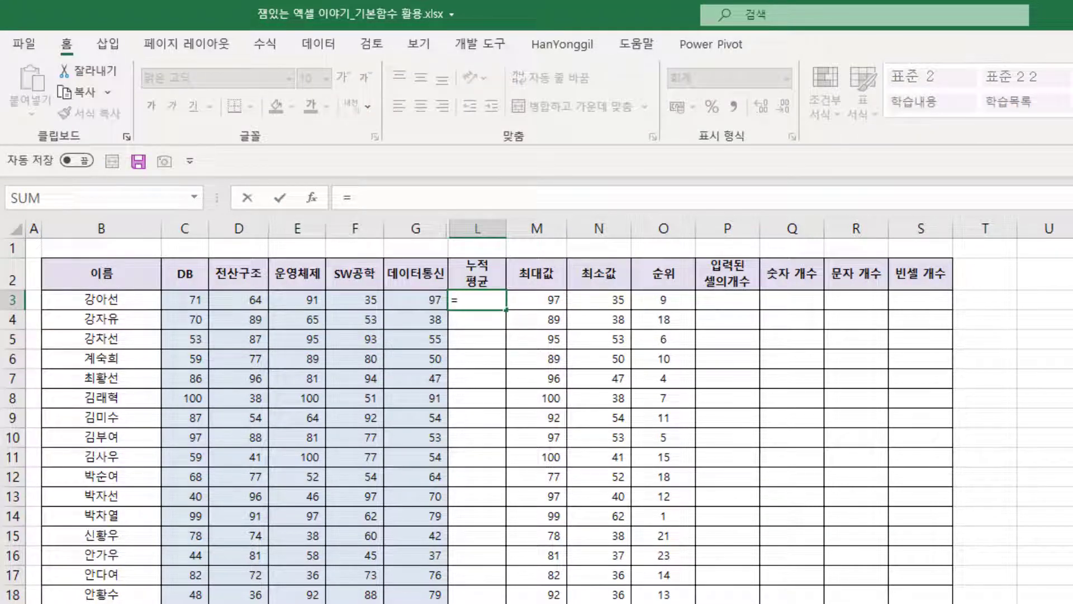
text(aver)
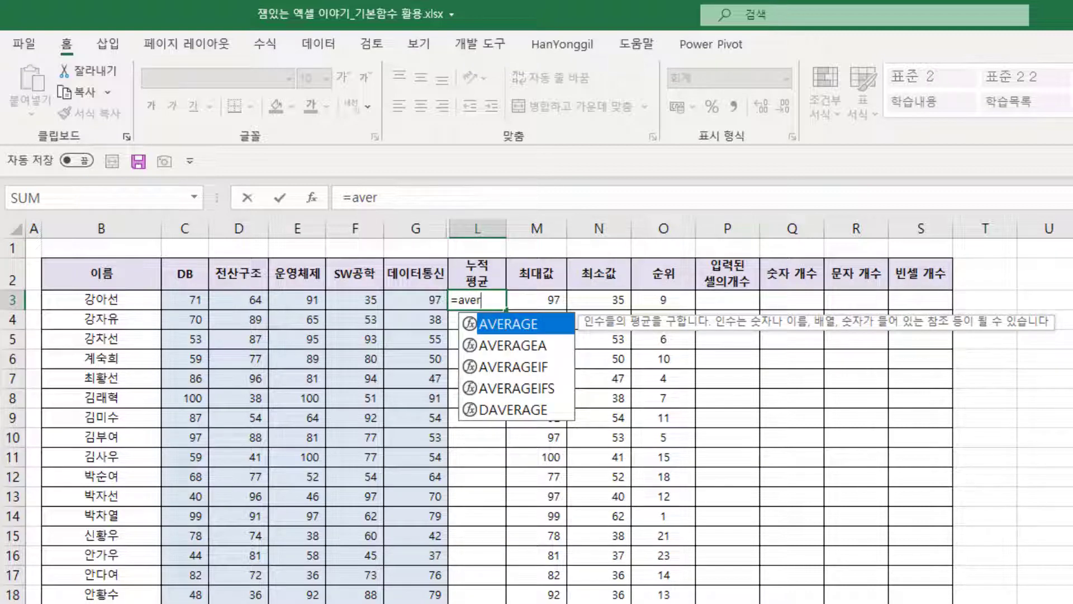
key(Tab)
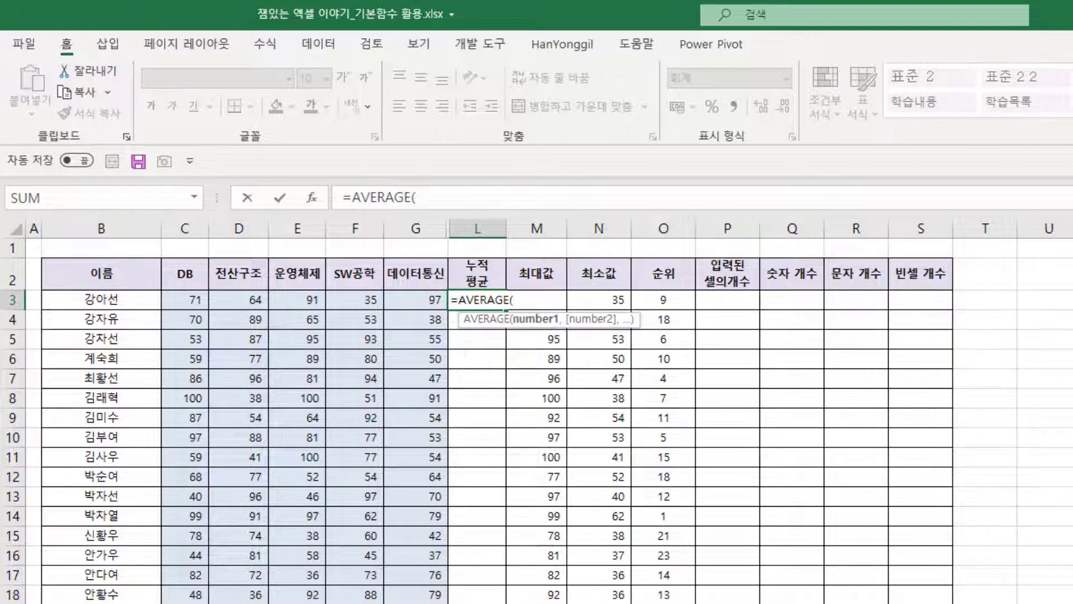
drag(169, 299, 414, 300)
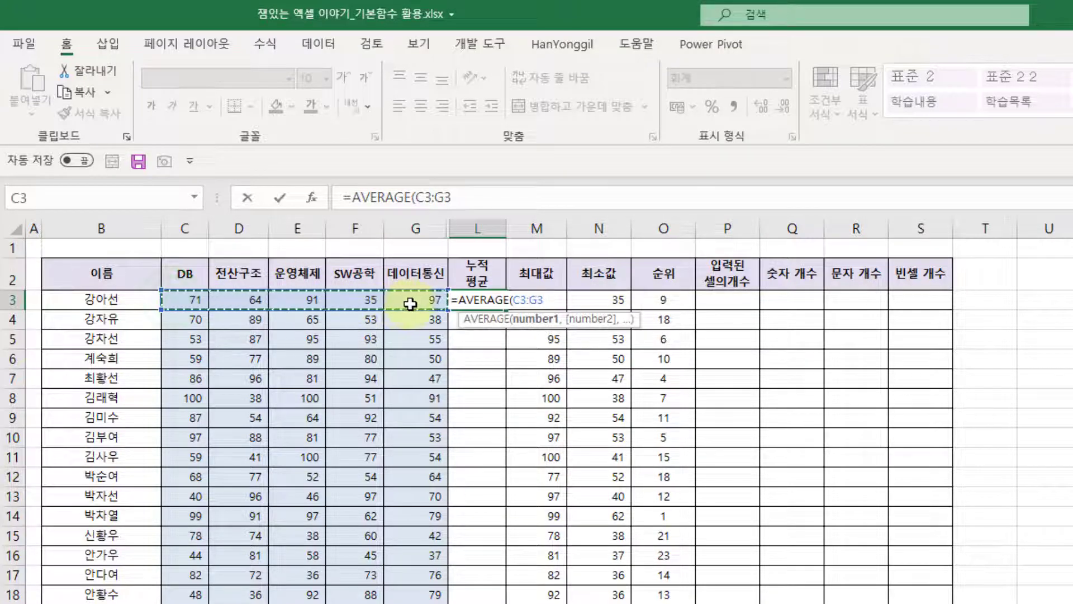
click(517, 300)
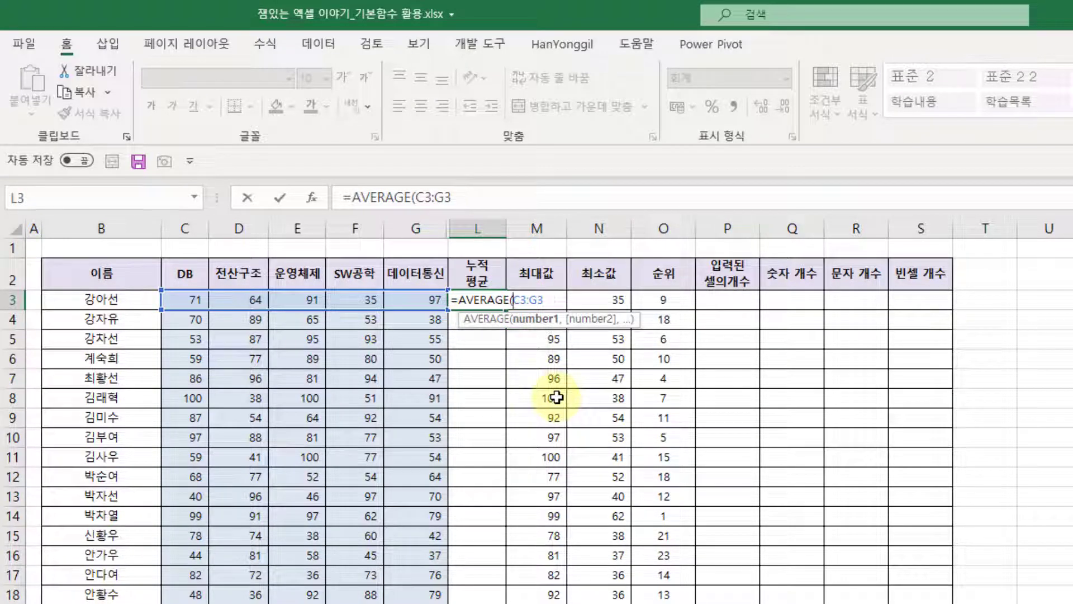
key(F4)
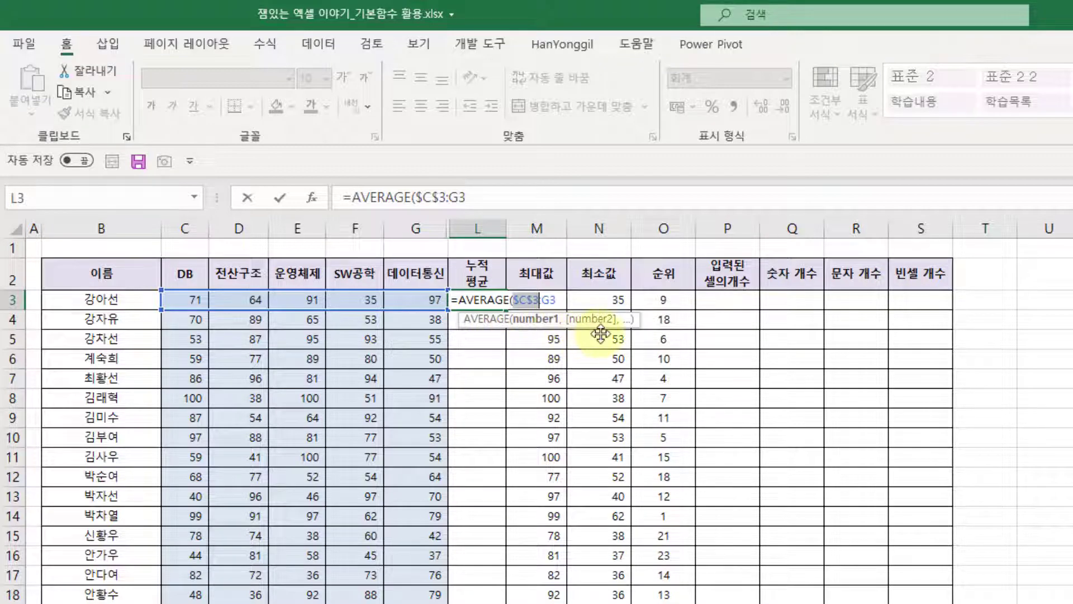
key(Return)
click(479, 301)
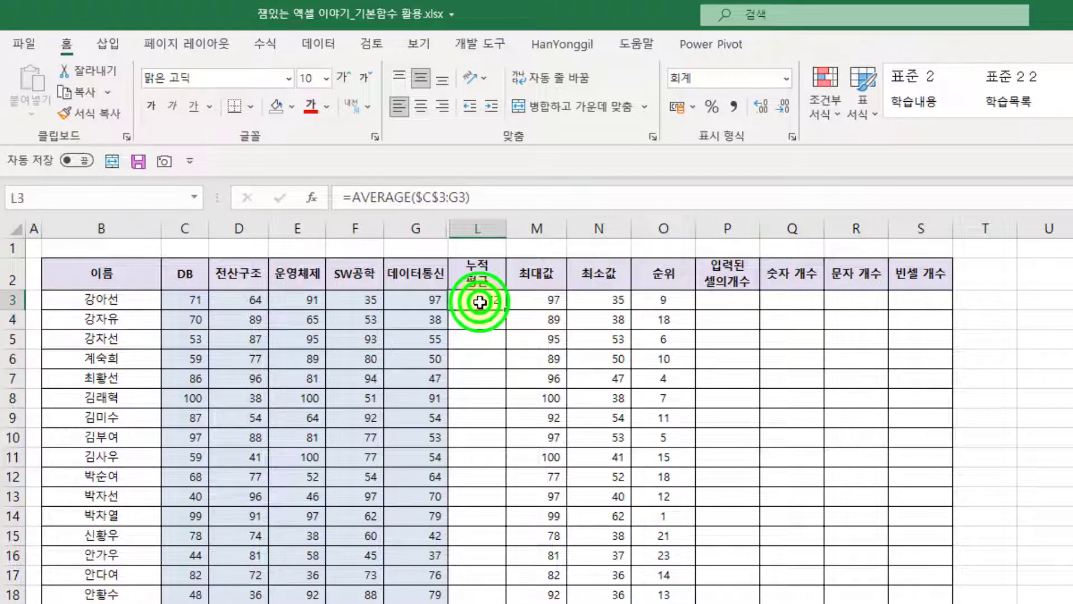
drag(506, 309, 405, 603)
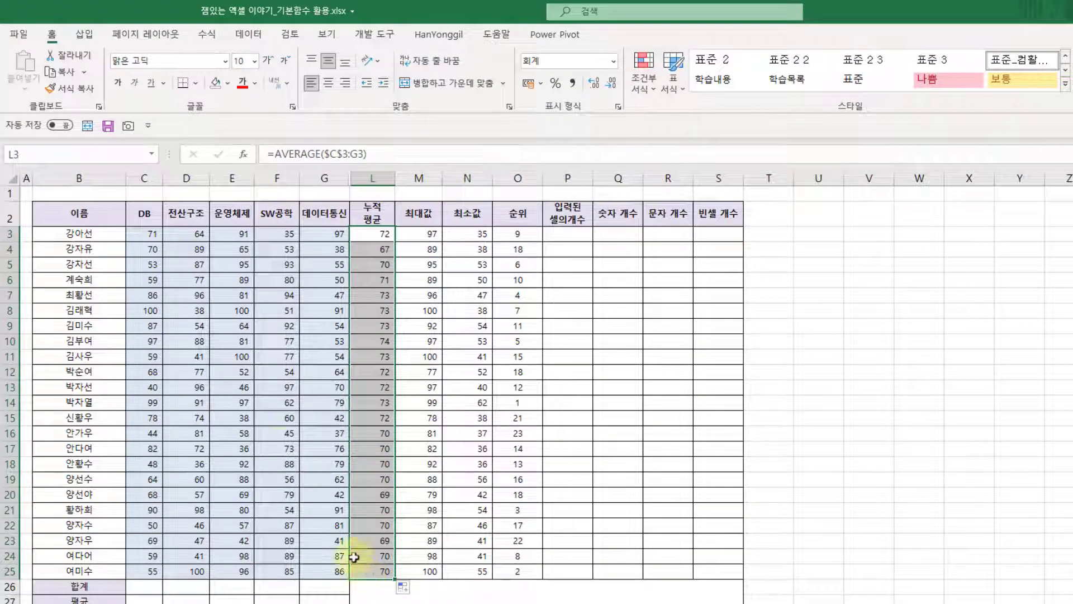
Check that the cumulative averages in L4 and L25 cover the score ranges C3:G4 and C3:G25
drag(146, 233, 330, 251)
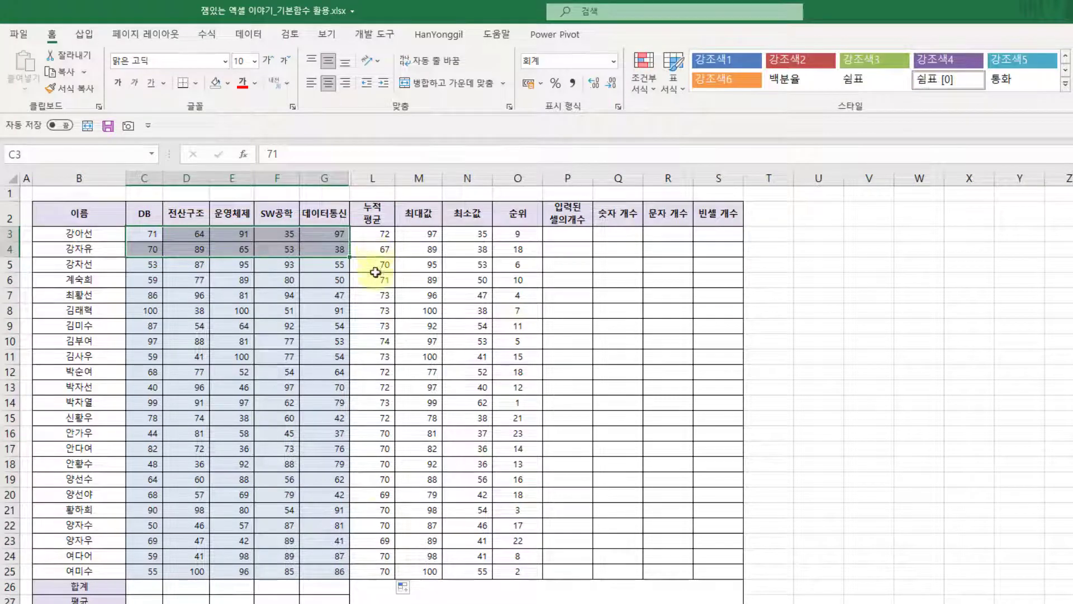
click(382, 571)
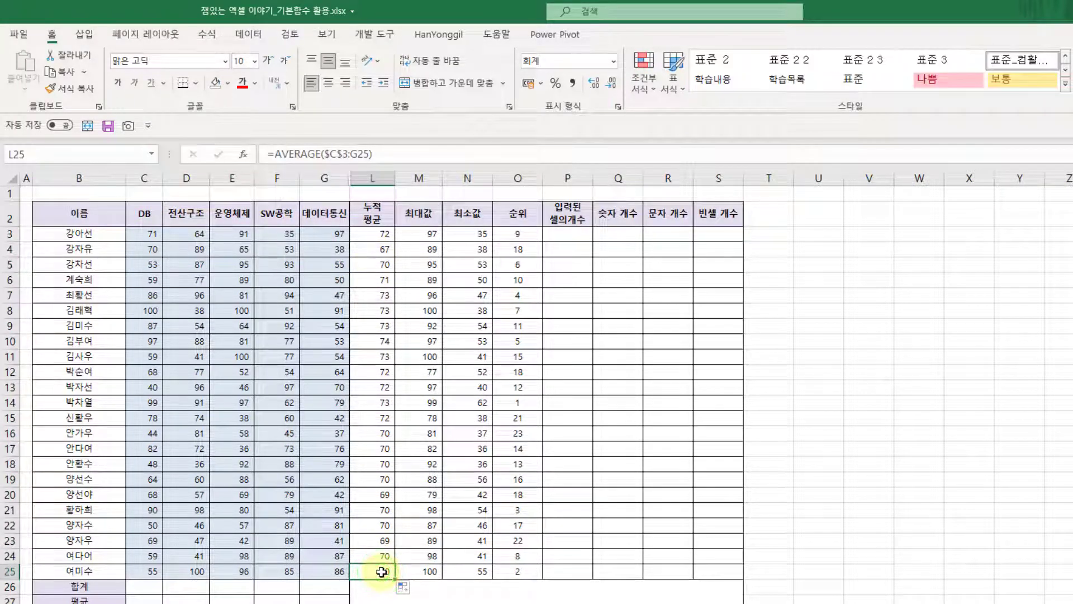
click(140, 238)
drag(163, 240, 320, 571)
click(375, 570)
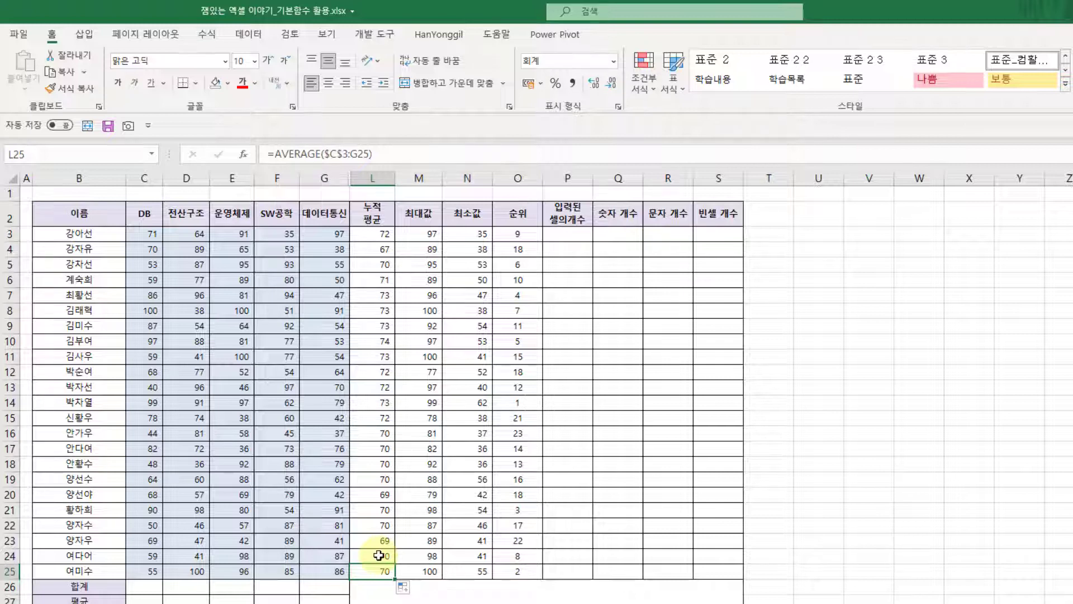
Unhide all hidden columns of the sheet so columns H through K show again
click(501, 376)
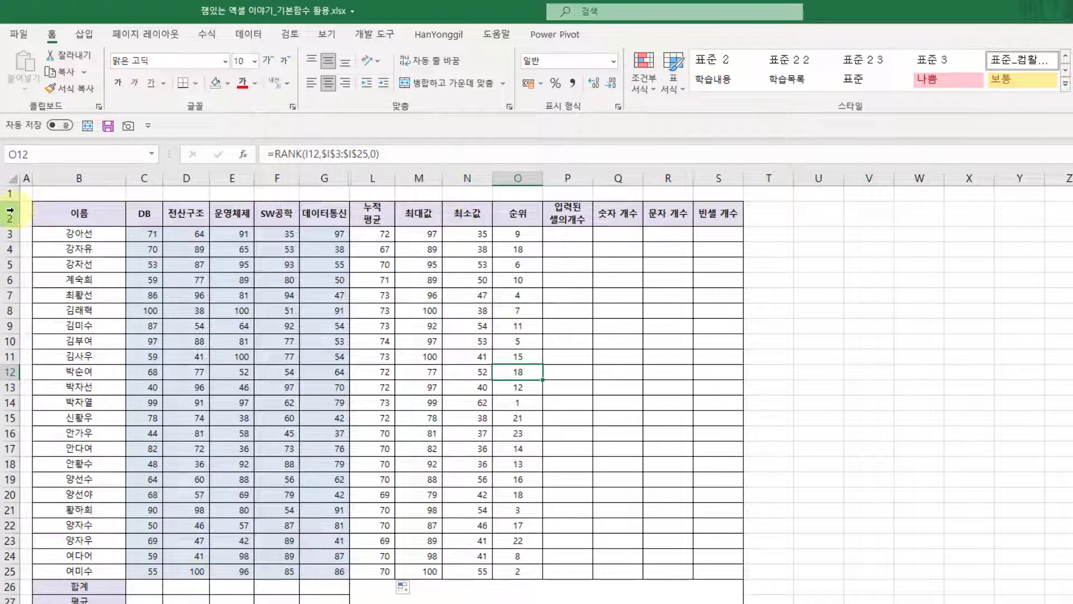
click(11, 179)
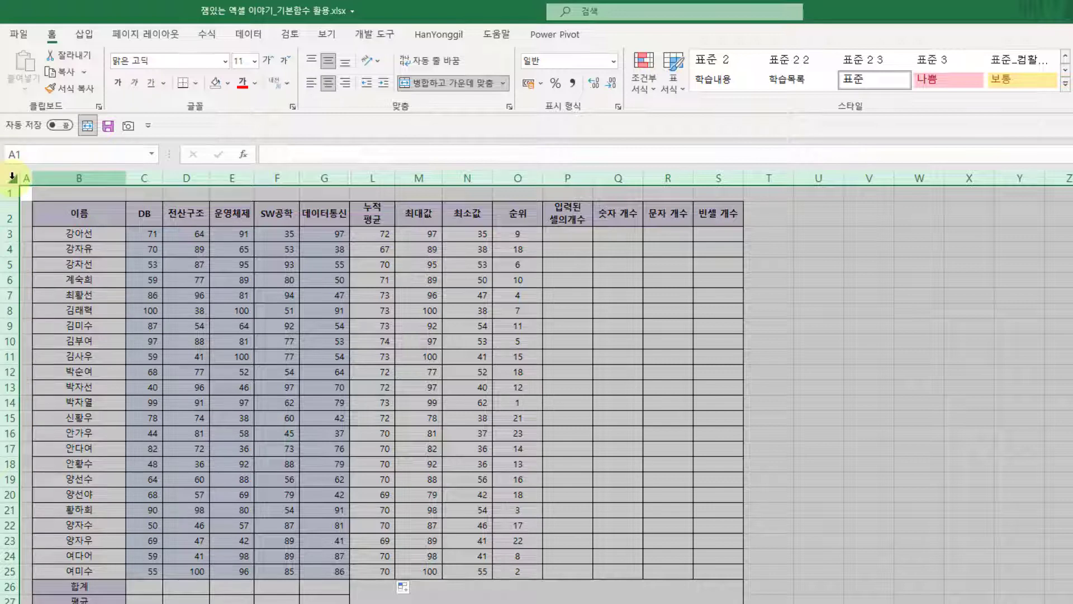
right_click(145, 176)
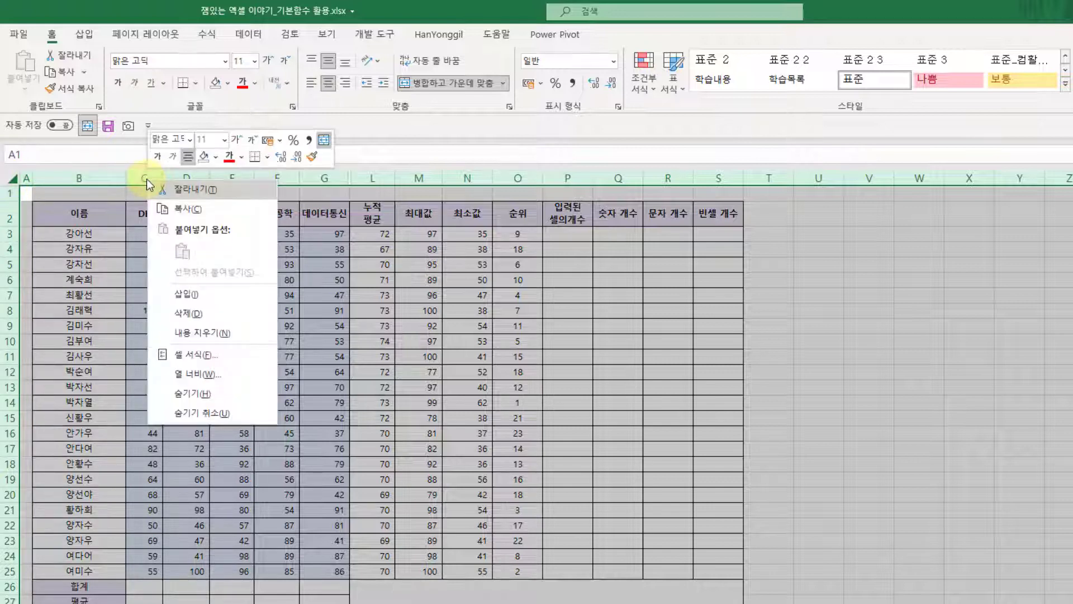
click(226, 413)
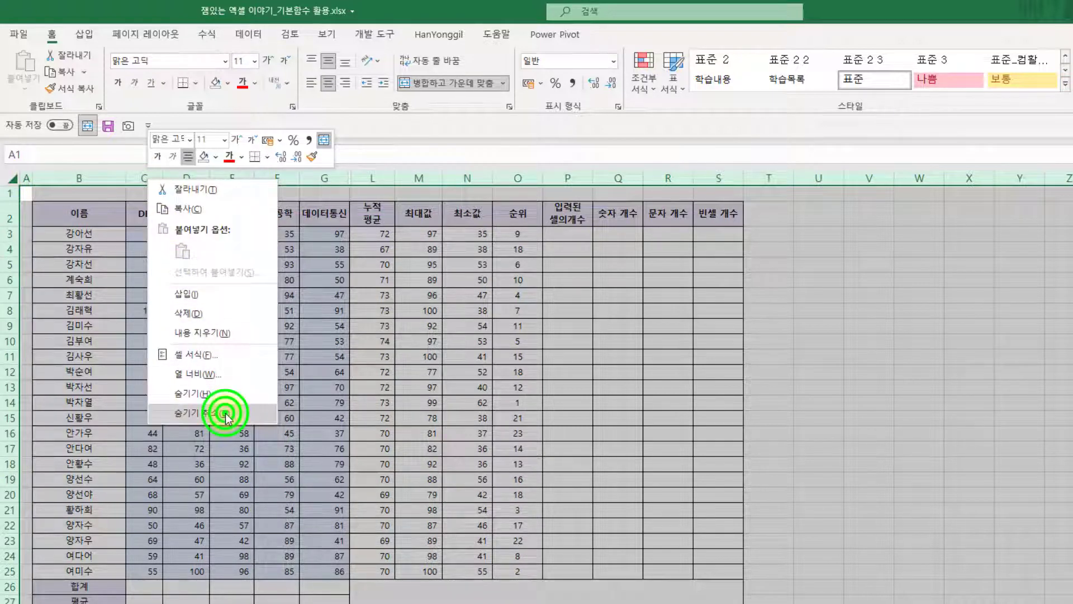
click(723, 399)
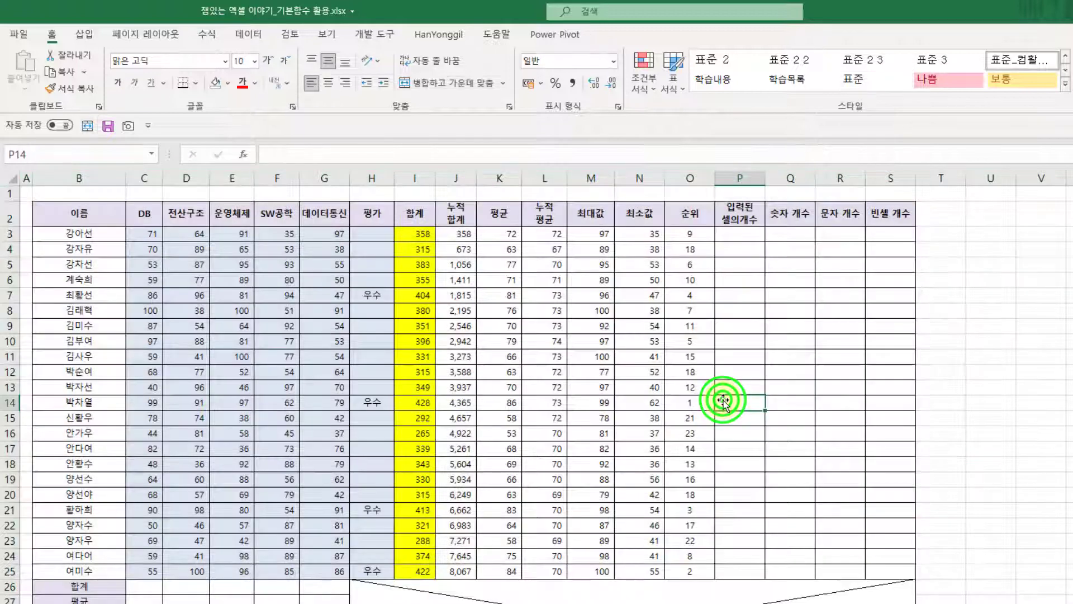
Examine which row 3 cells, C3 through O3, the entered-cell count in P3 should cover
click(747, 235)
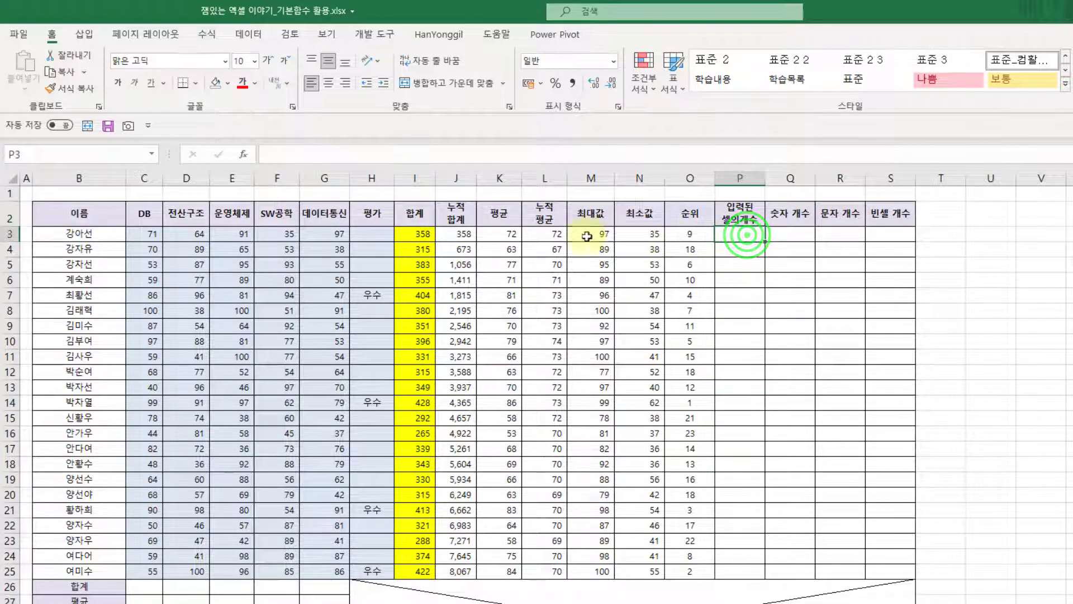
drag(150, 239, 641, 244)
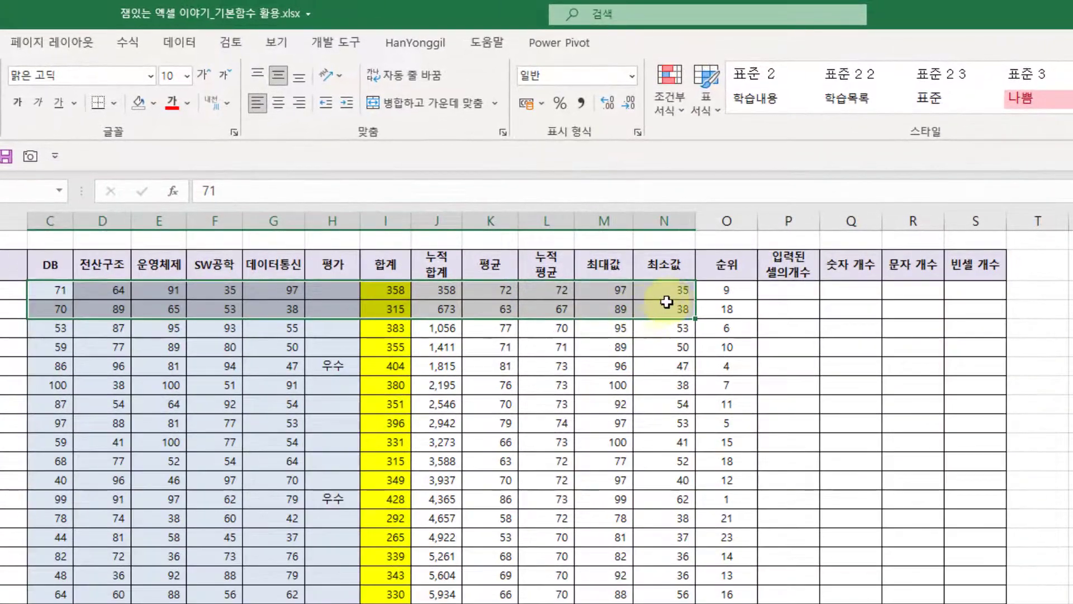
drag(667, 302, 720, 284)
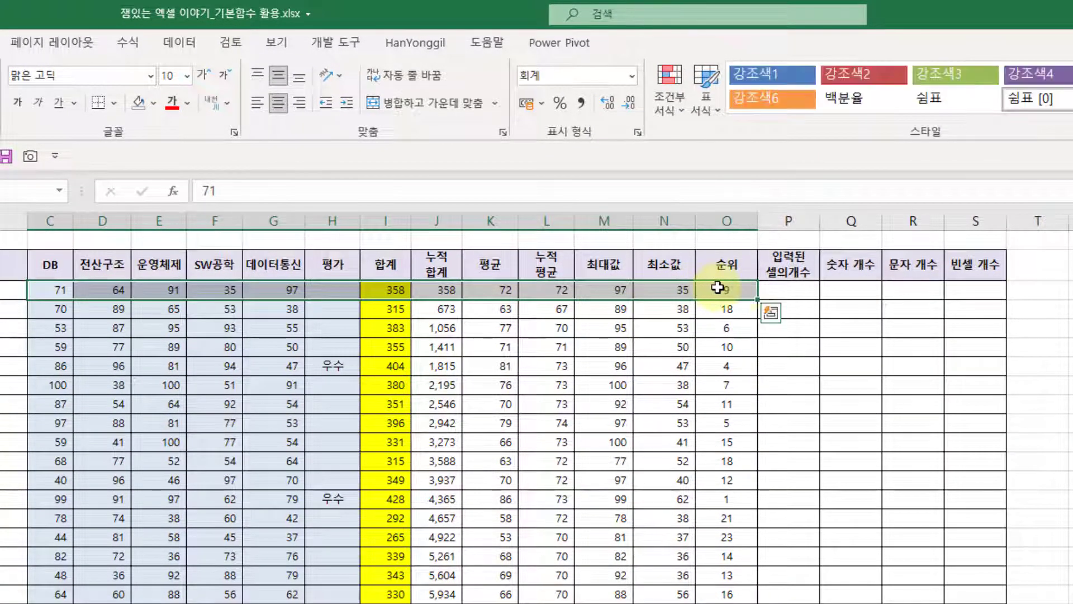
click(810, 293)
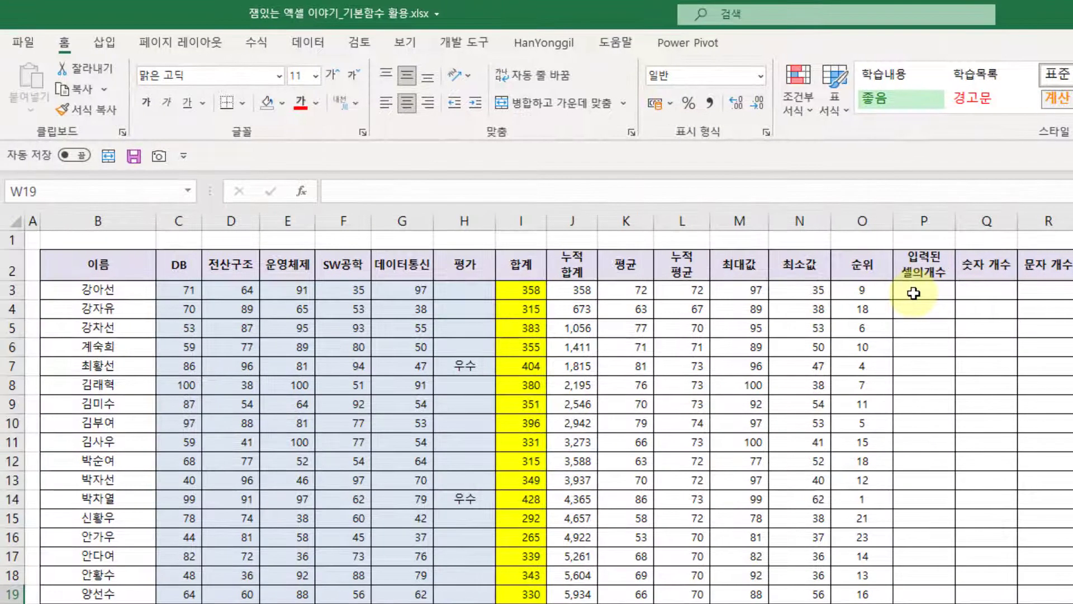
click(913, 293)
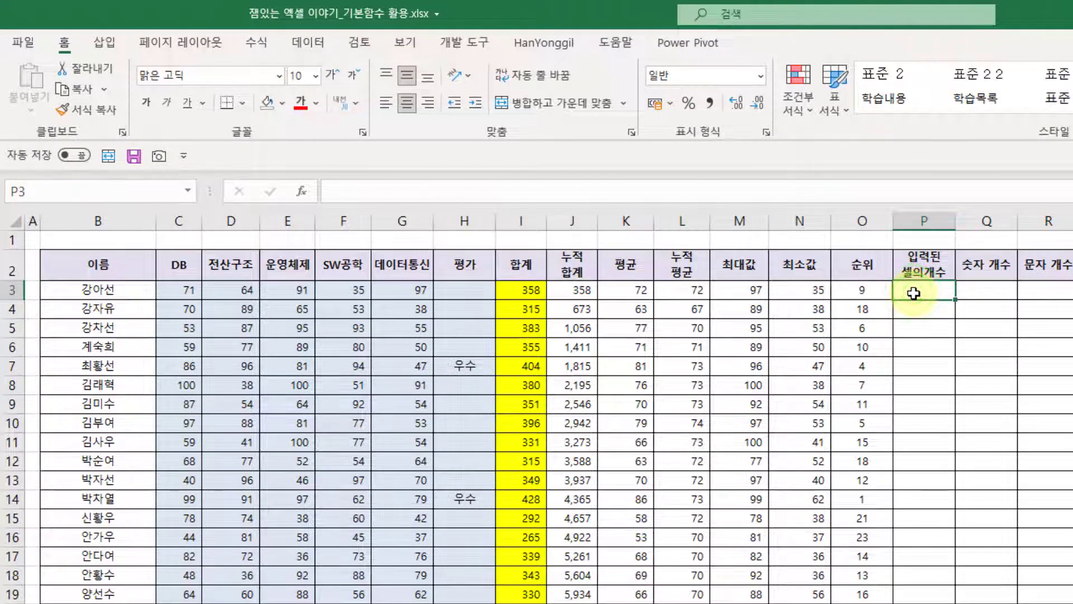
click(72, 289)
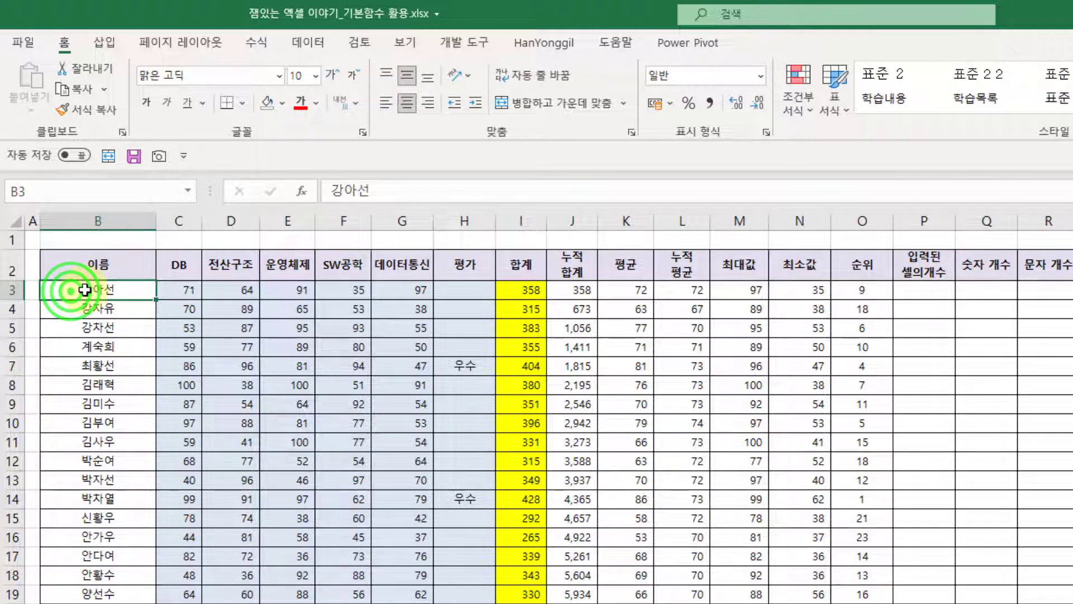
drag(167, 288, 853, 286)
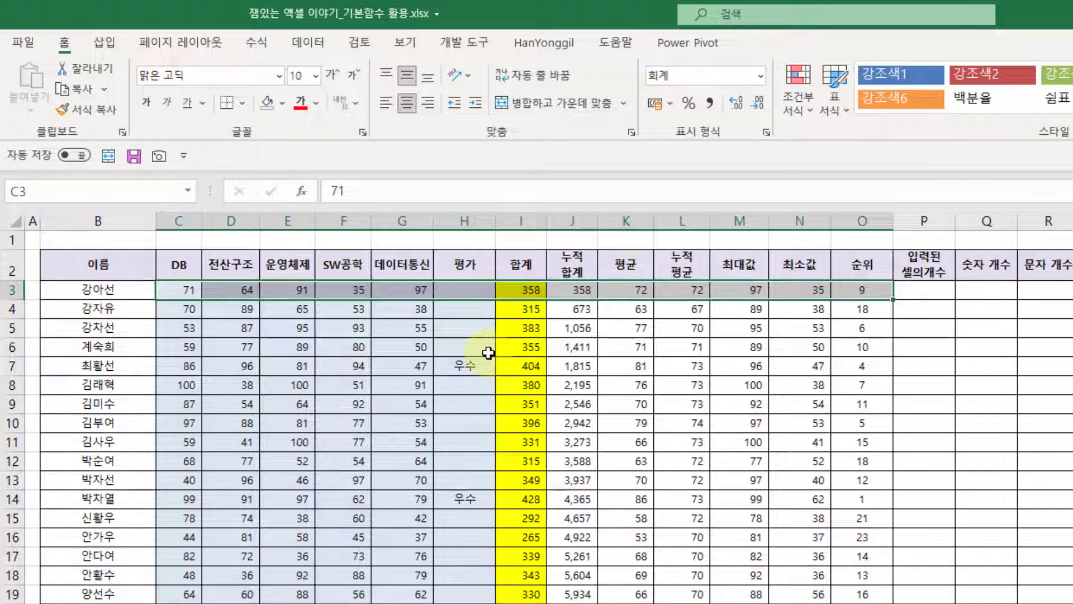
click(923, 289)
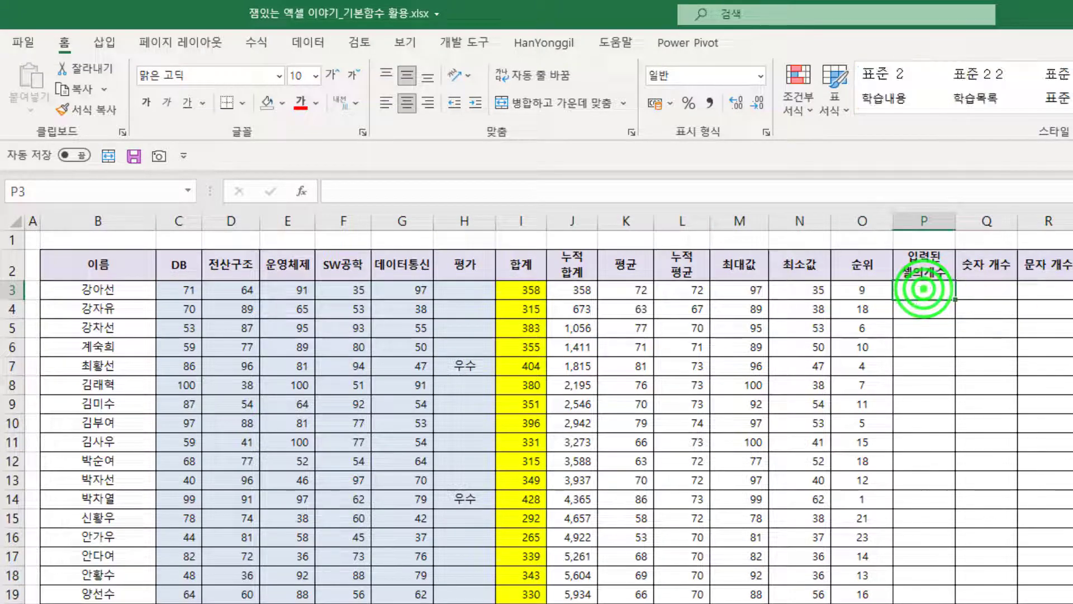
text(=ㅊ)
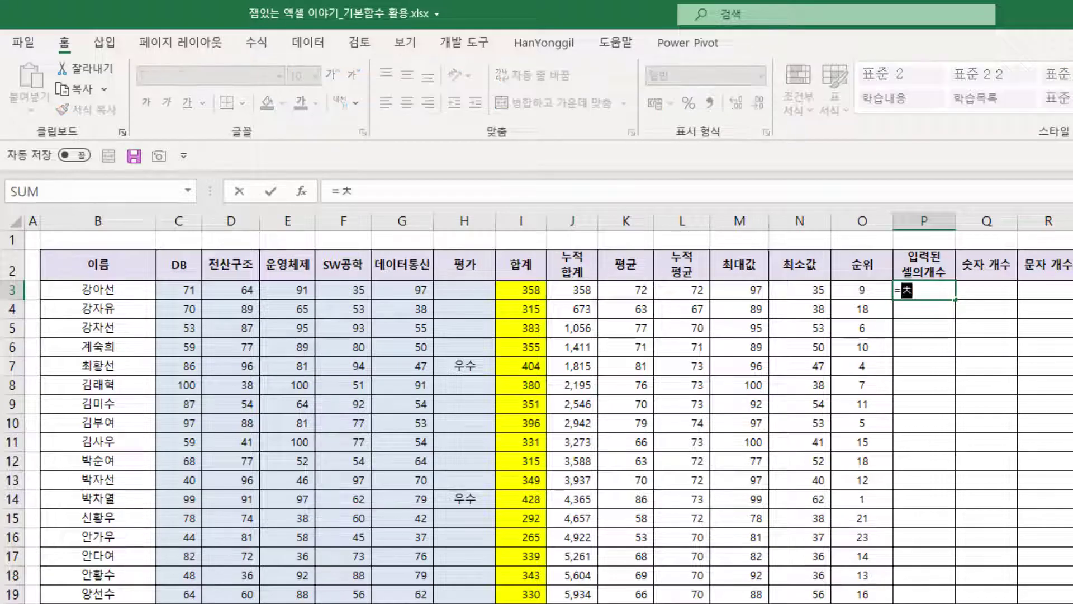
key(BackSpace)
text(c)
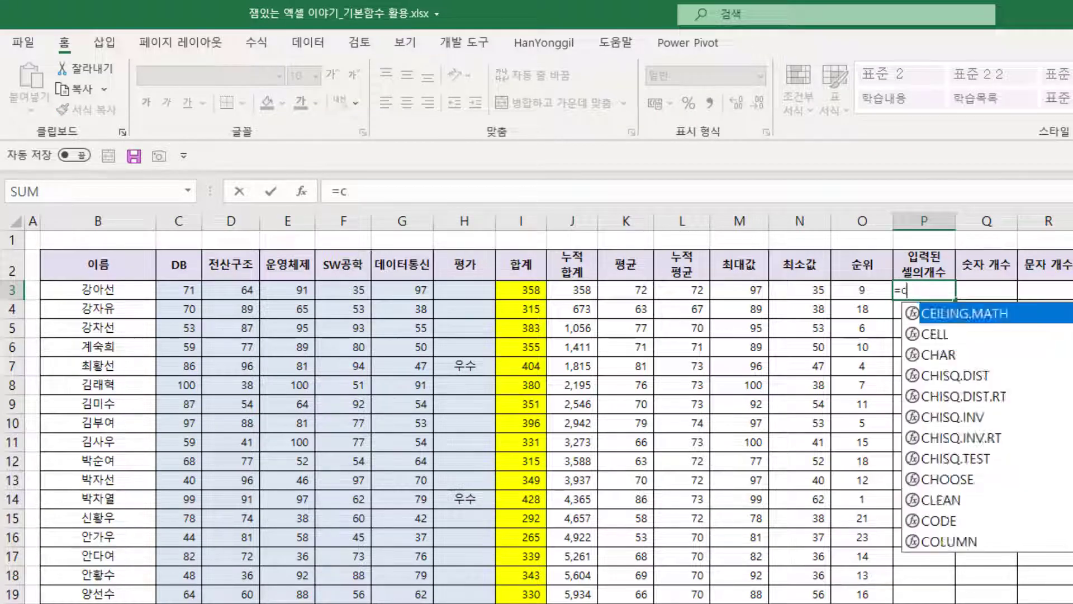
text(ounta)
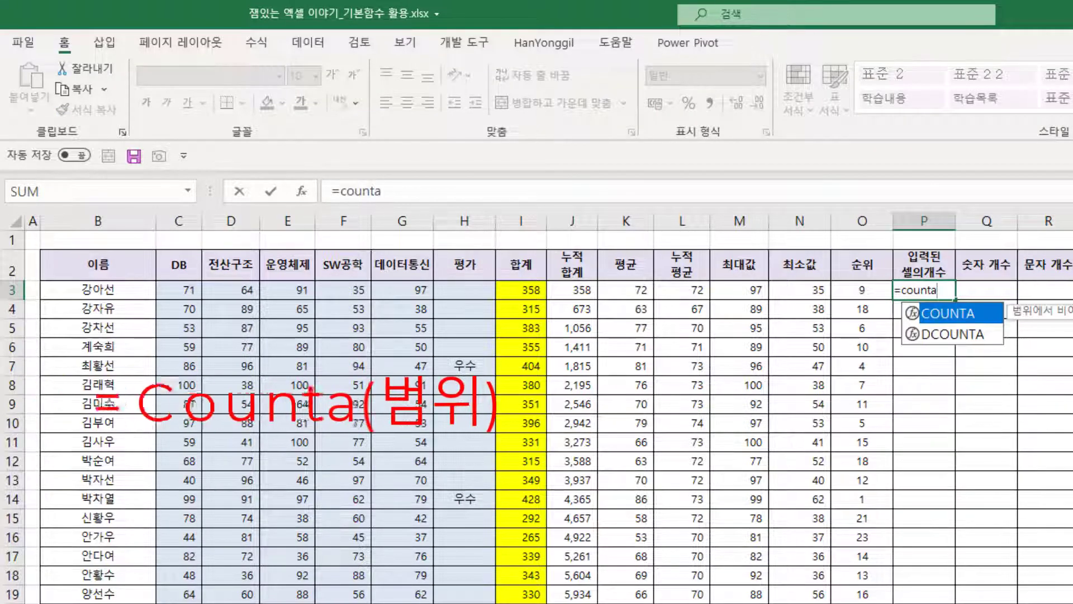
key(Tab)
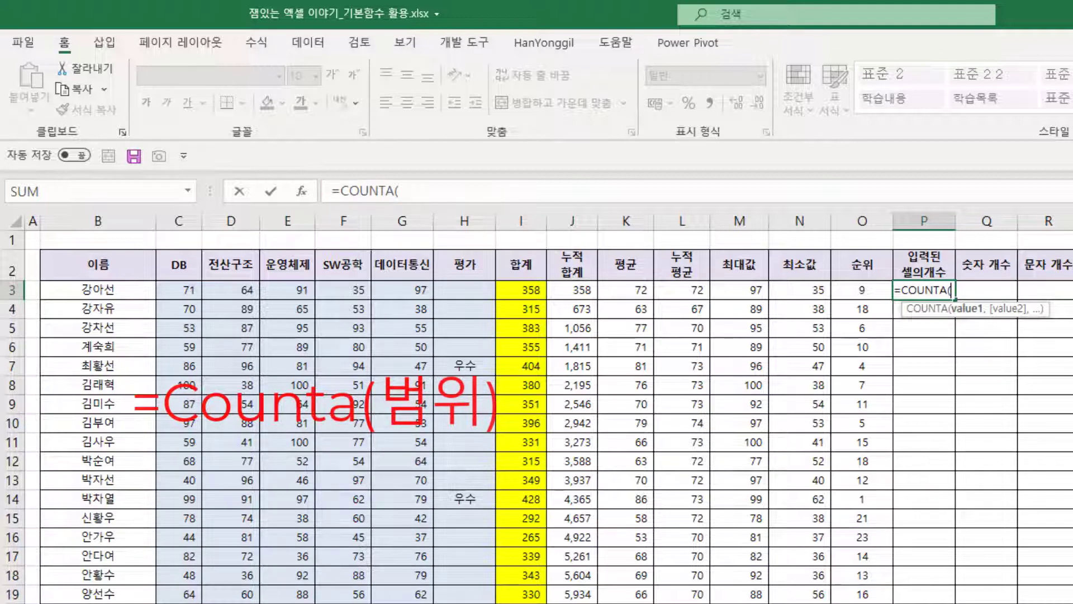
click(166, 292)
drag(165, 292, 856, 292)
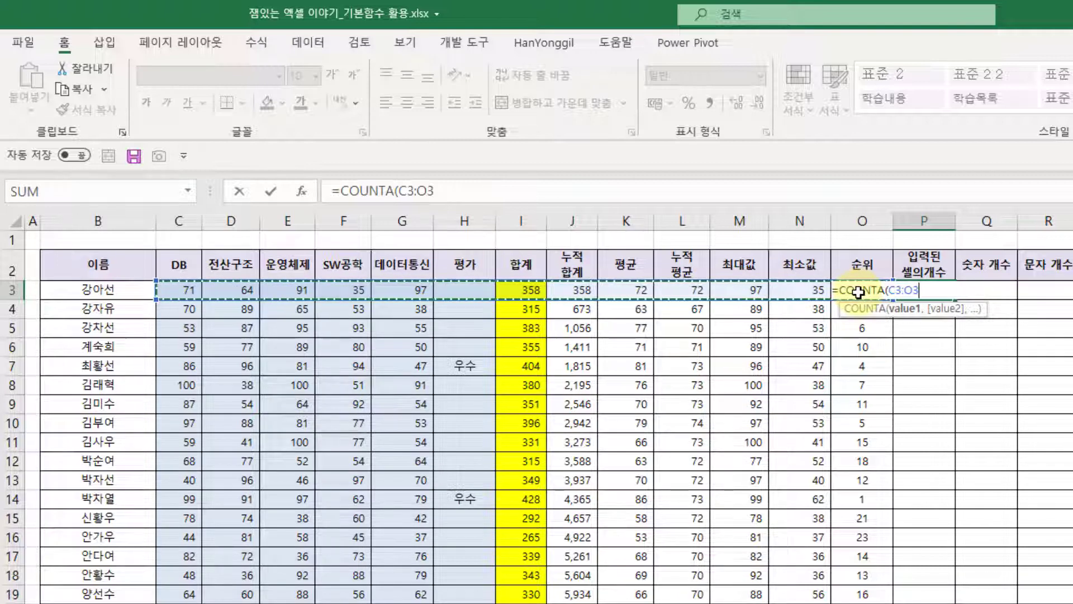
click(181, 288)
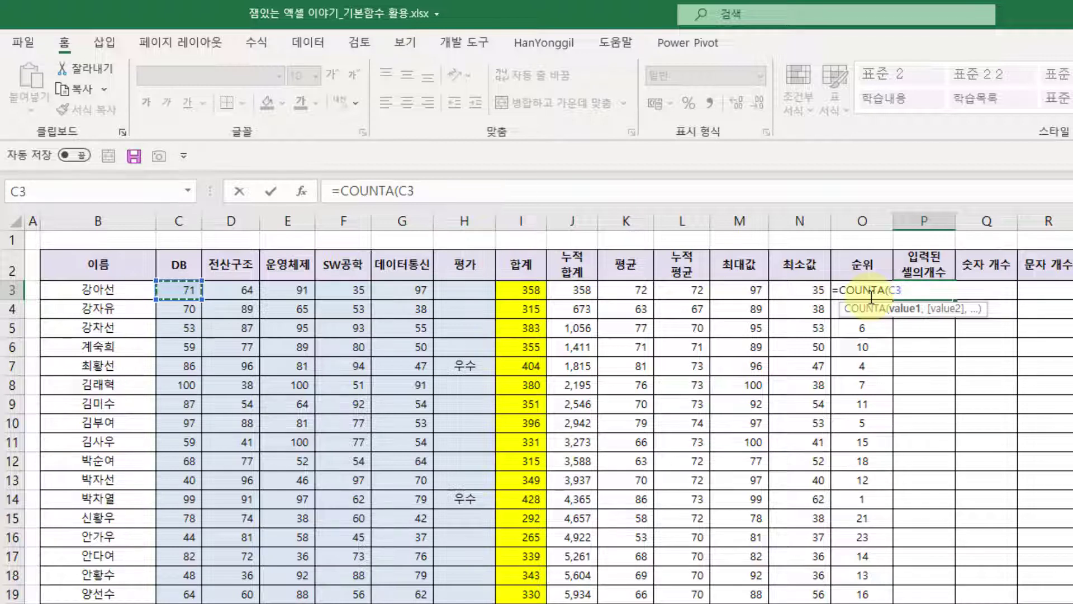
key(Escape)
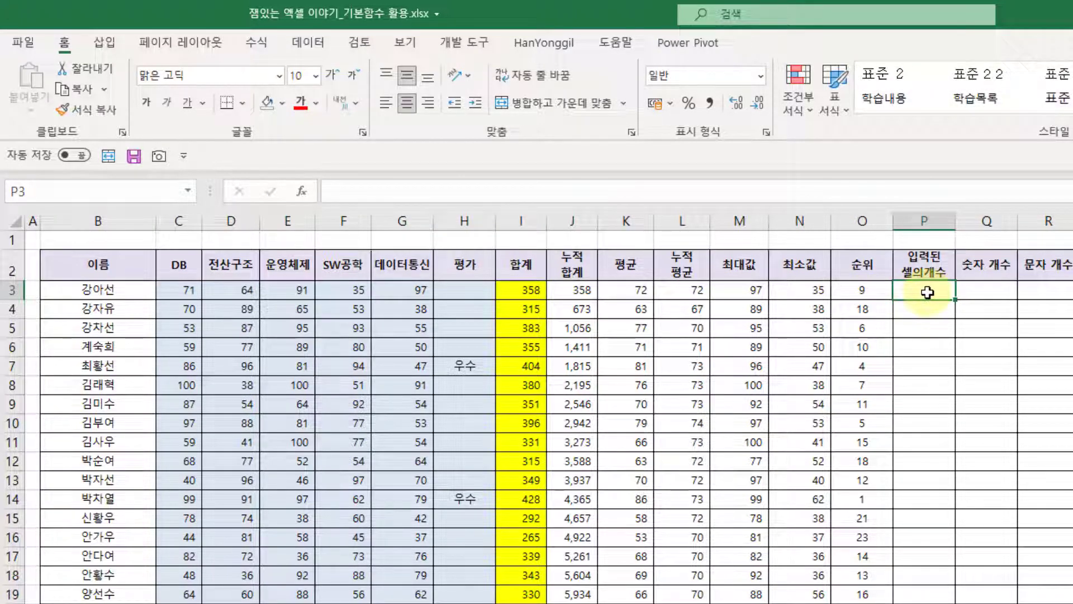
Left-align the empty count cells P3:S25 and return to P3
drag(928, 292, 1070, 601)
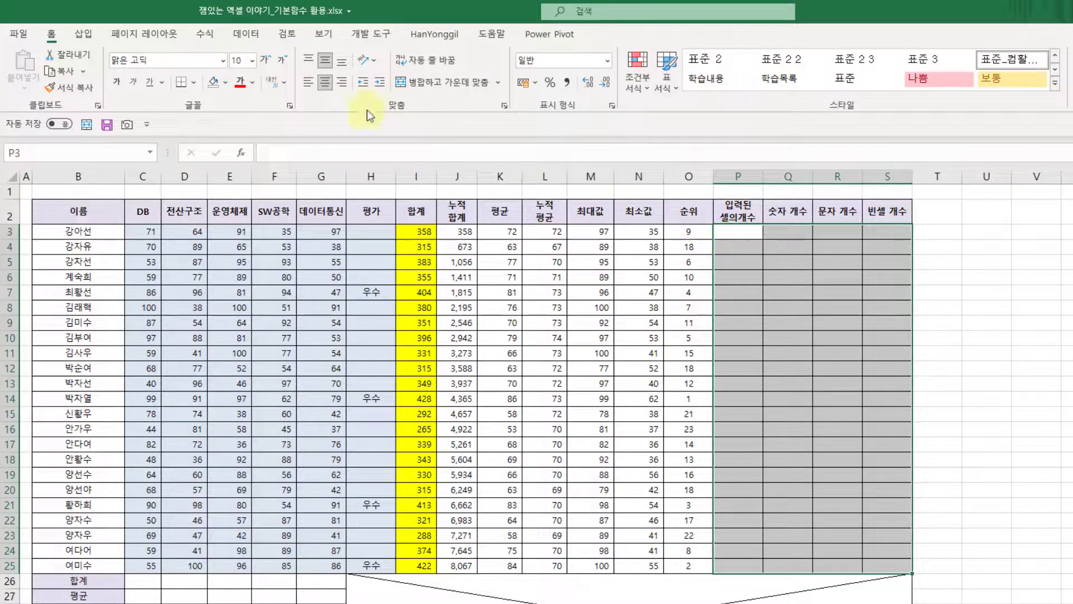
click(308, 86)
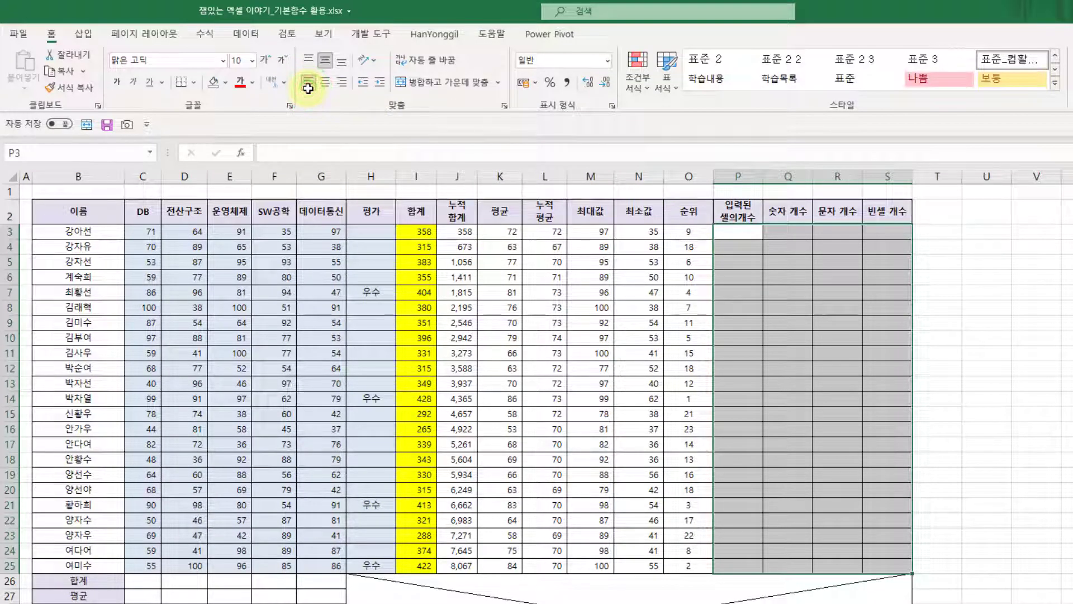
click(720, 233)
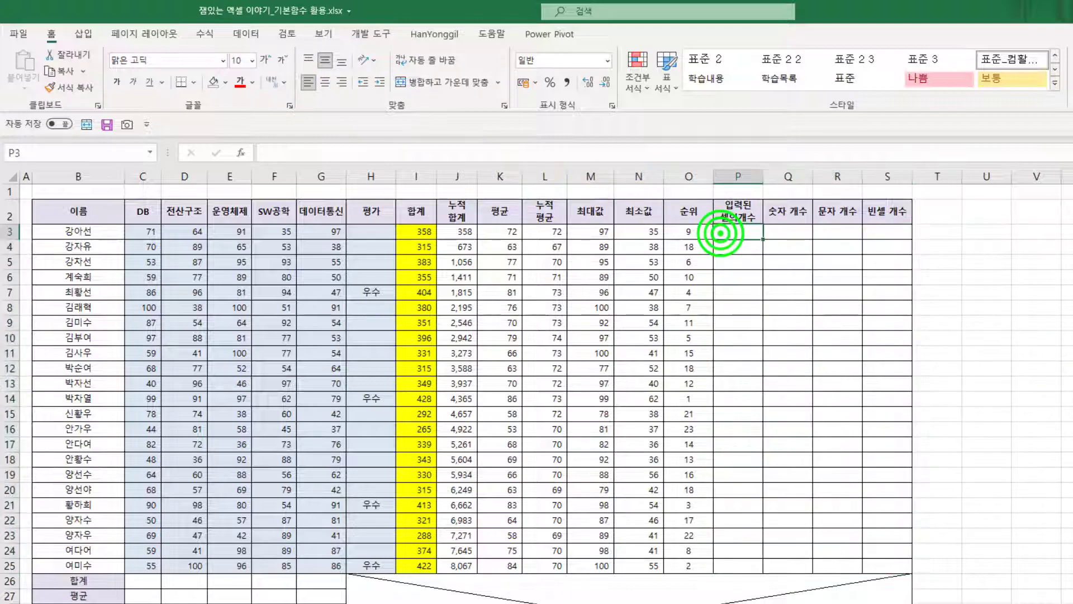
Count the entered cells of row 3 in P3 with the formula =COUNTA(C3:O3)
text(=cou)
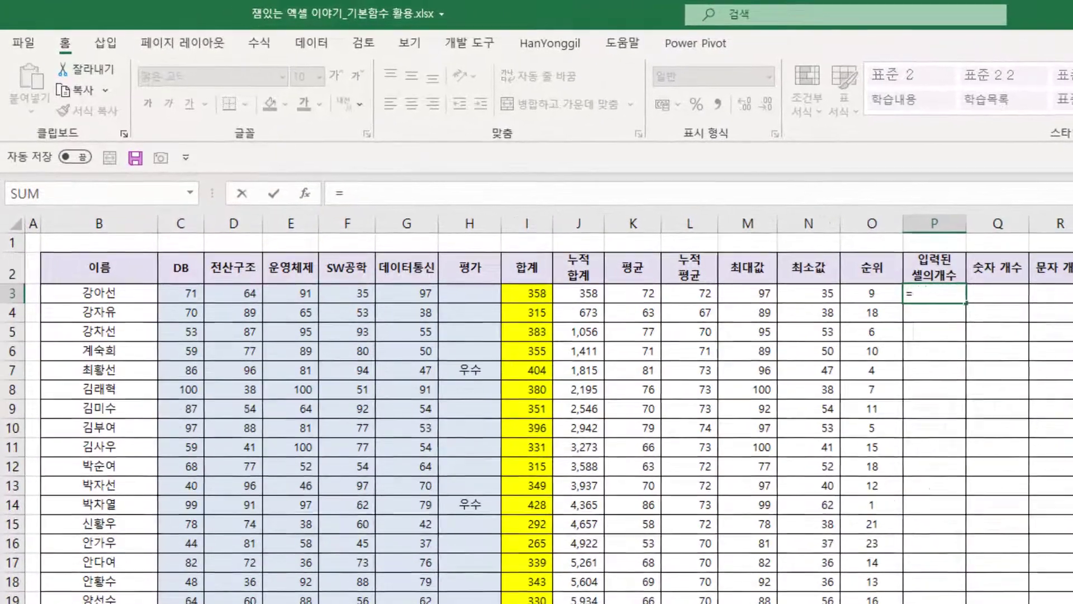
text(n)
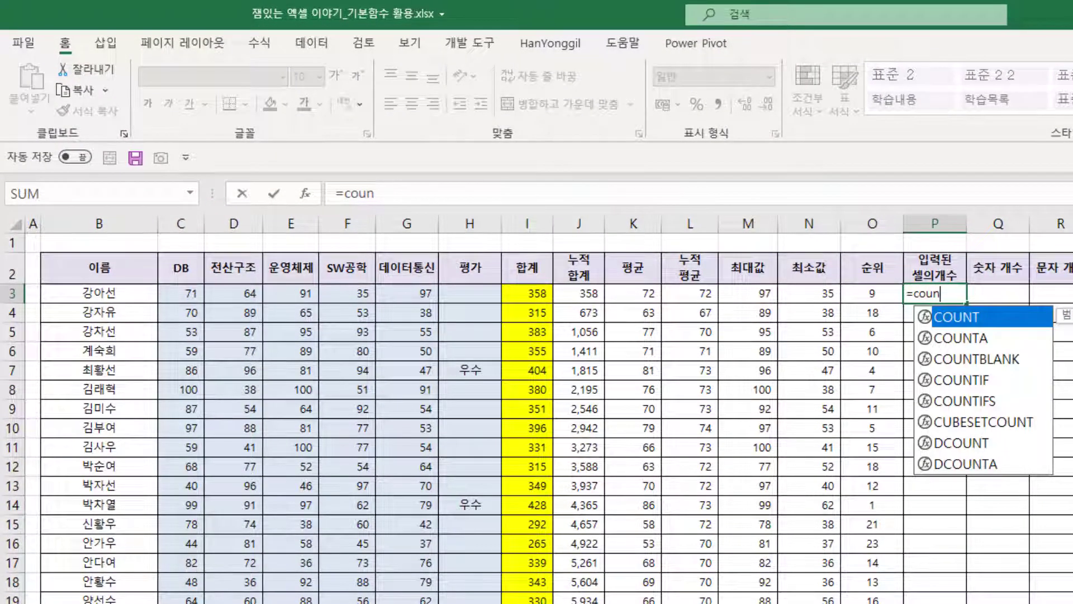
key(Down)
key(Tab)
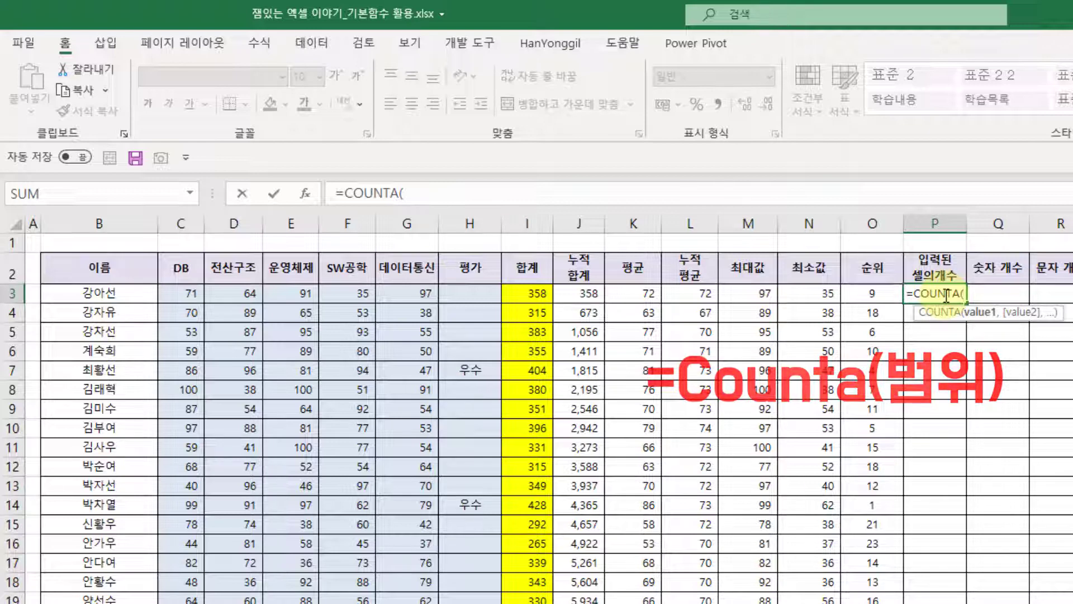
click(191, 293)
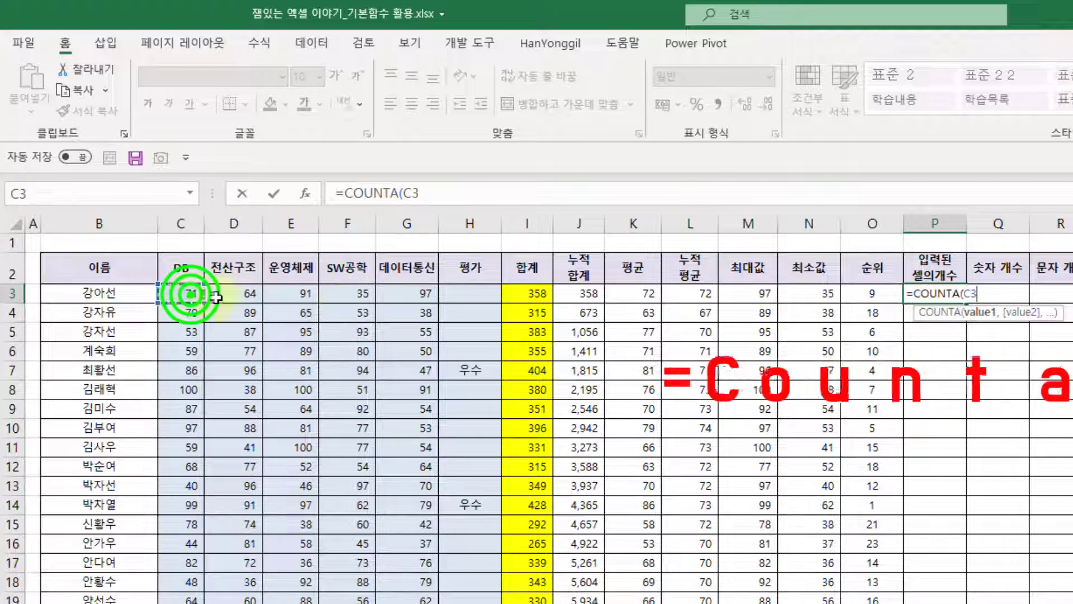
shift+click(876, 296)
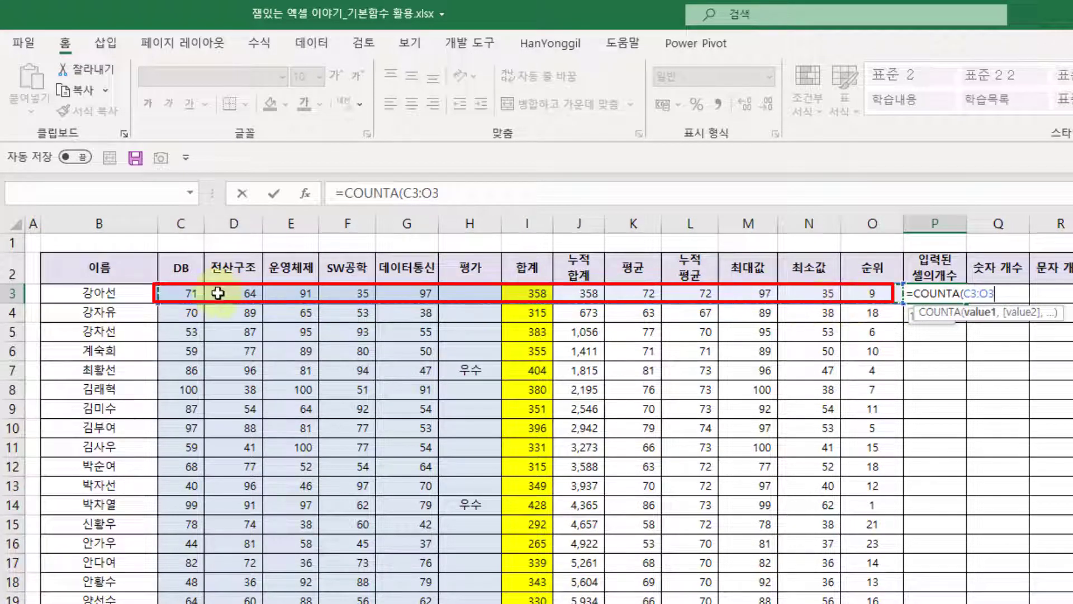
click(176, 291)
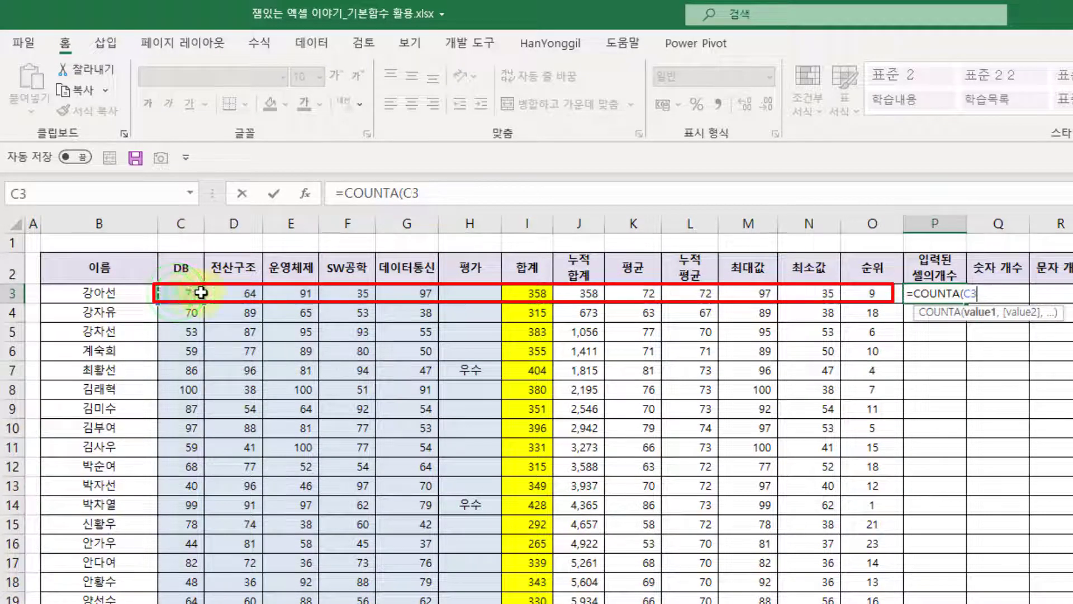
shift+click(881, 293)
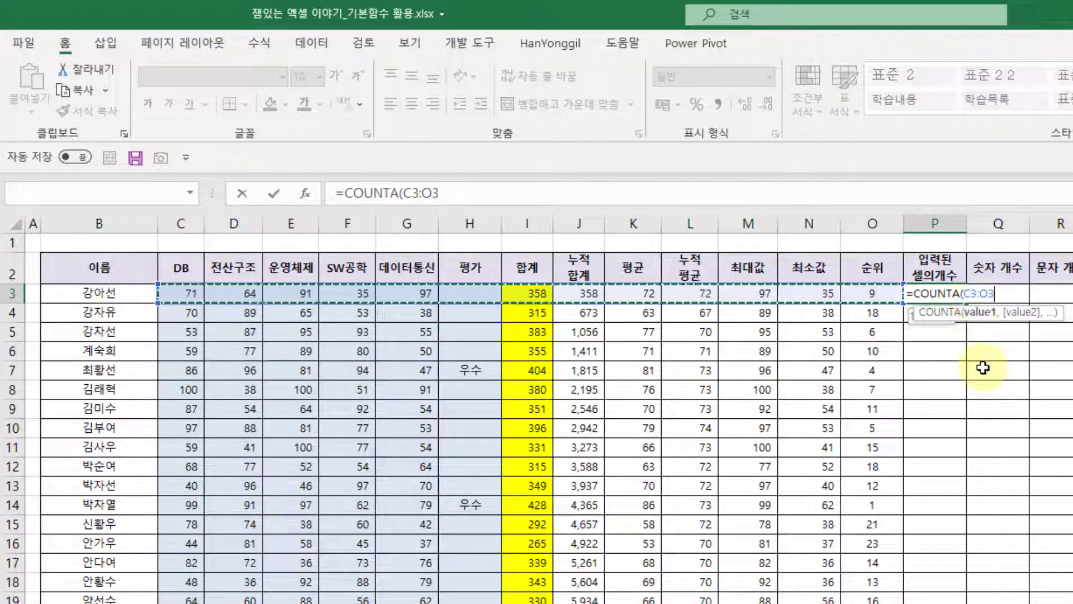
key(Return)
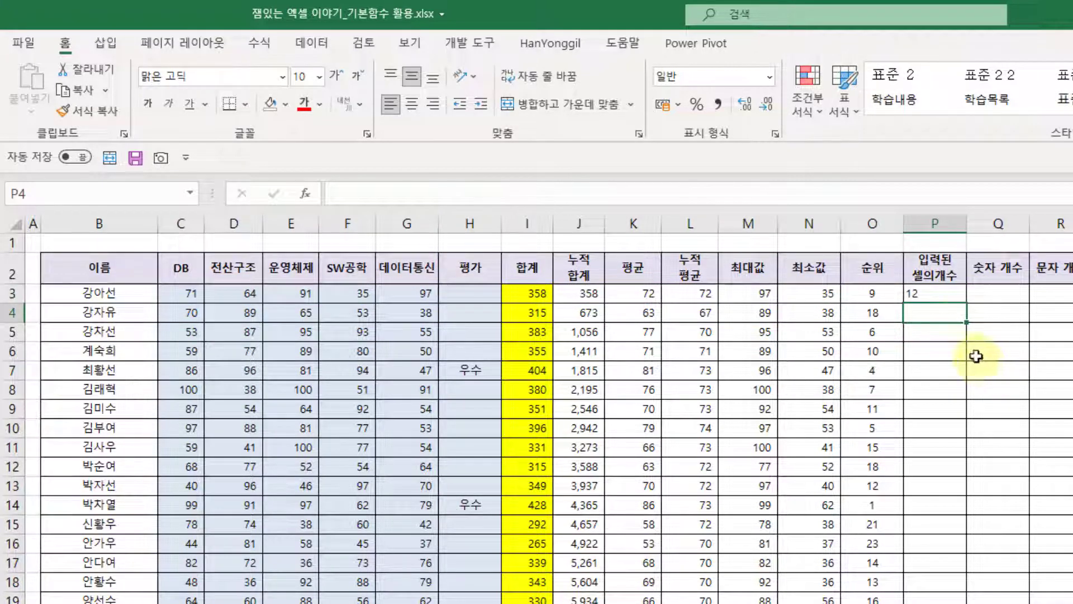
Center the entered-cell count in P3 and fill its formula down to P25
click(944, 295)
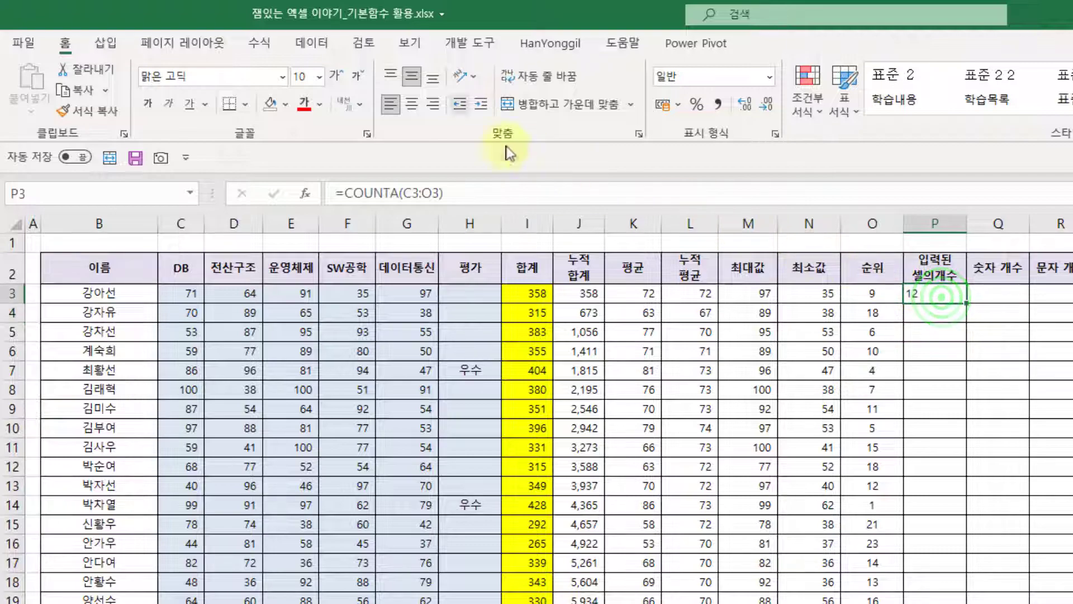
click(410, 107)
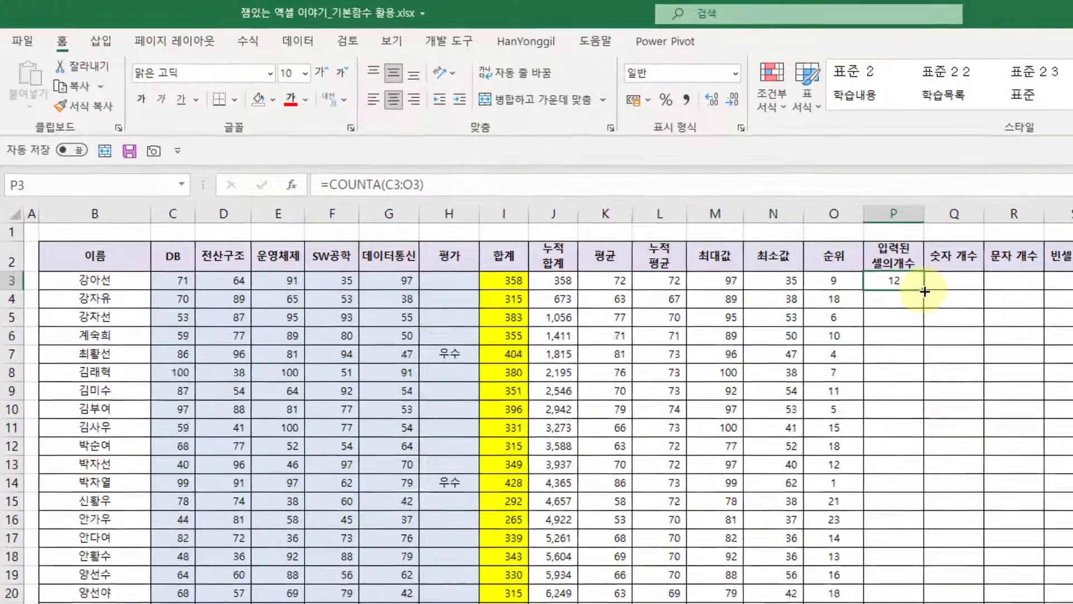
drag(966, 303, 967, 454)
drag(785, 369, 773, 586)
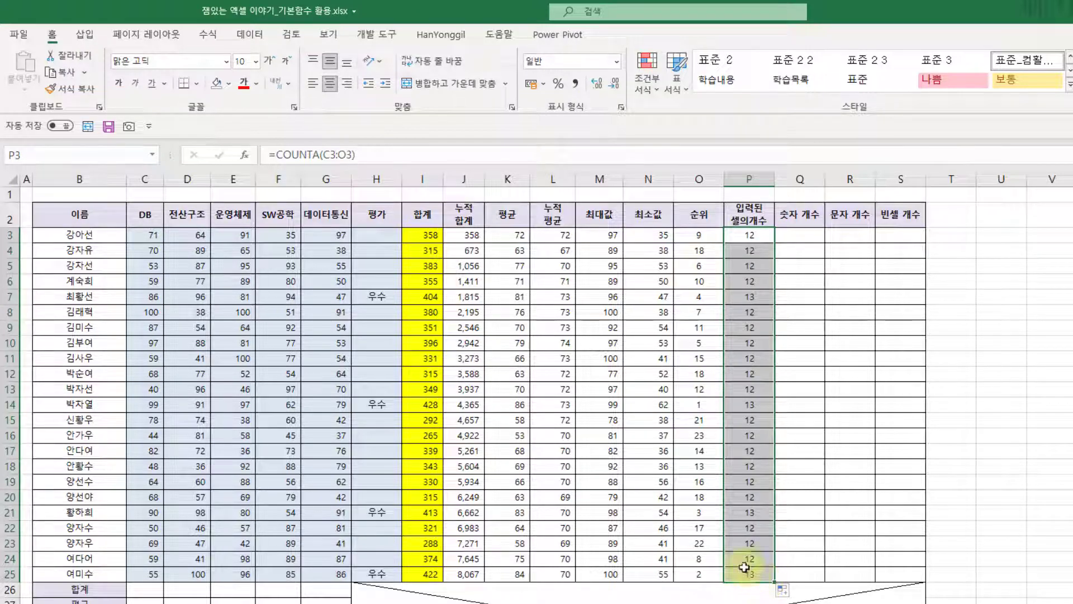
Check the entered-cell counts against the rating in H7 and the filled row 3 cells from C3 through O3
click(387, 295)
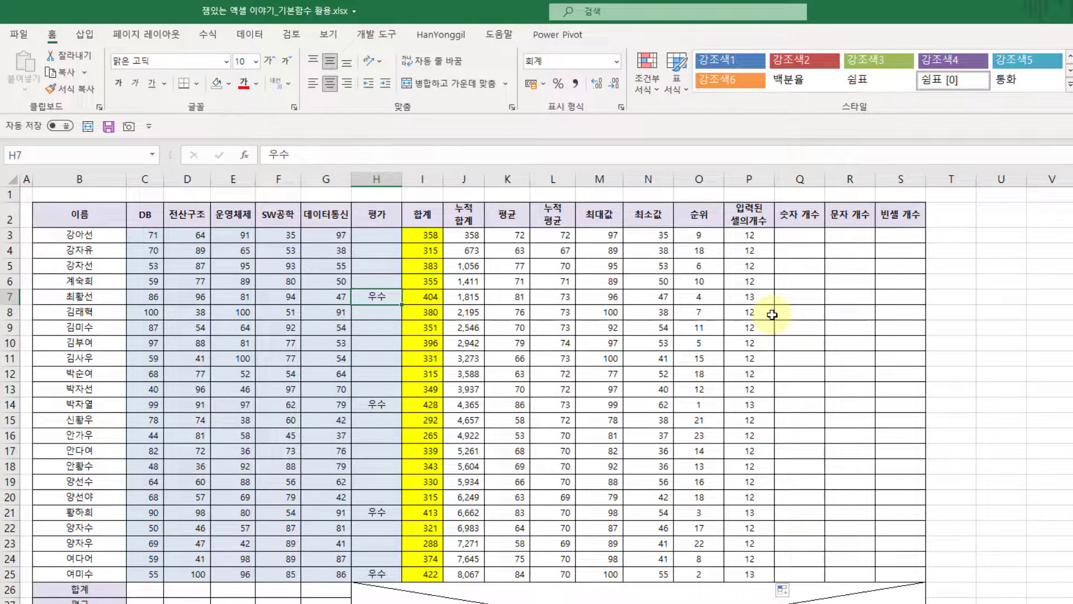
click(141, 239)
click(191, 236)
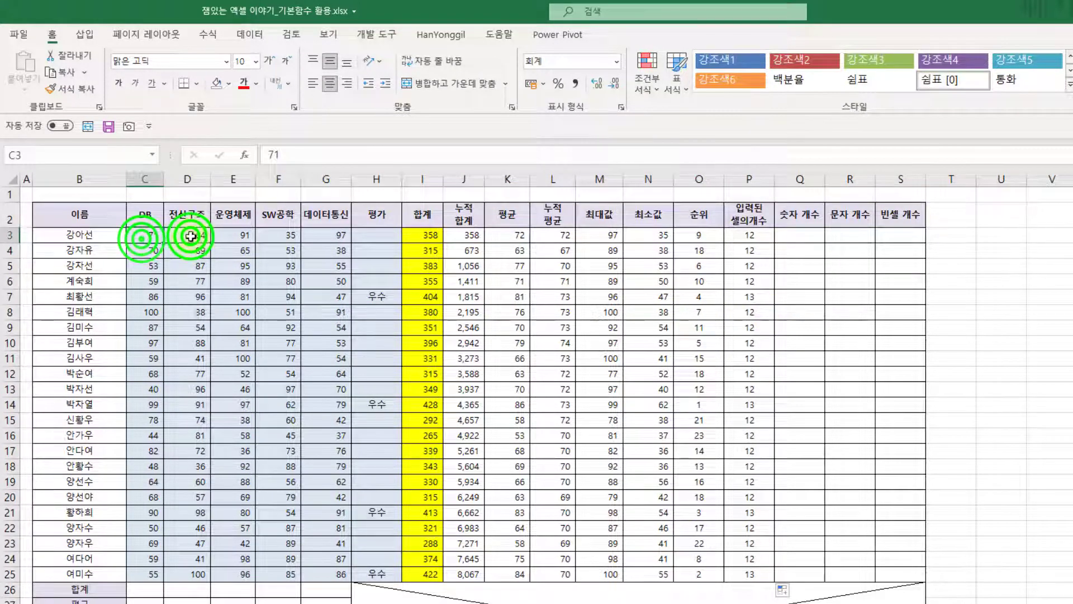
click(244, 237)
click(277, 236)
click(323, 237)
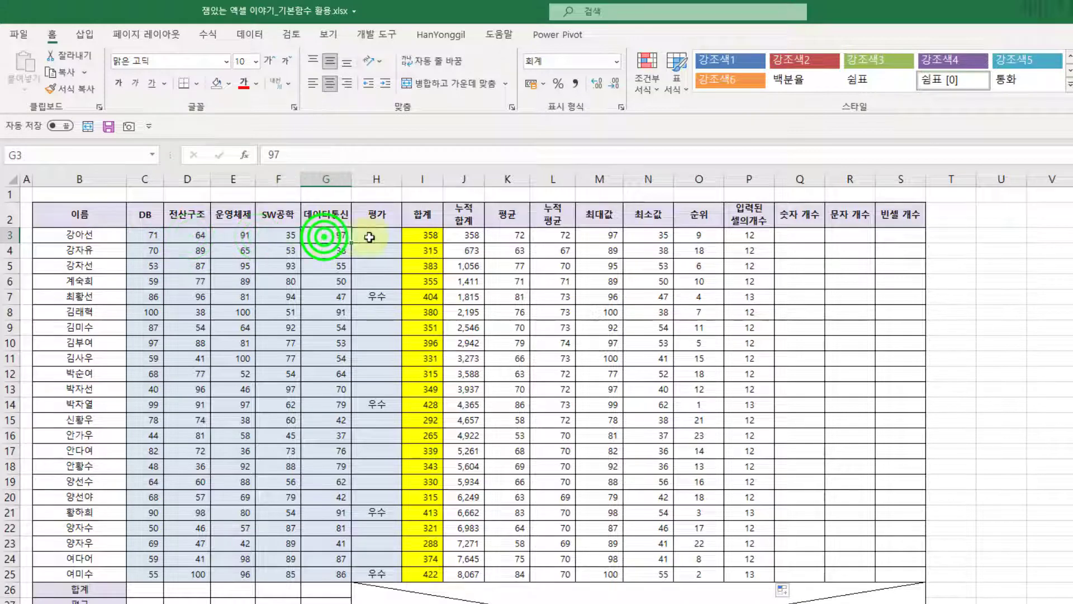
click(426, 237)
click(471, 237)
click(513, 238)
click(550, 234)
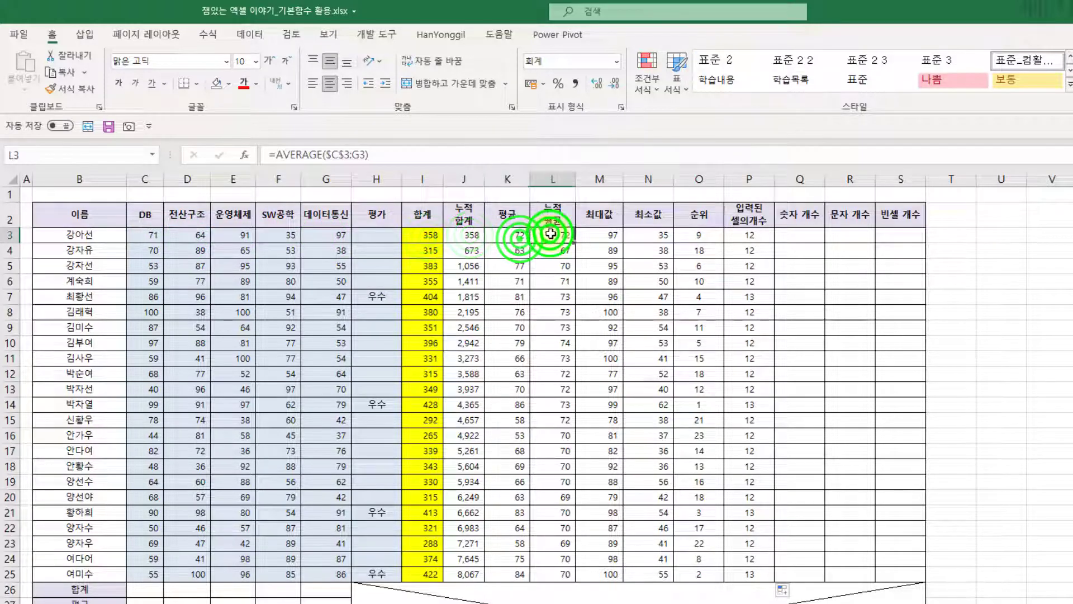
click(600, 236)
click(637, 236)
click(700, 237)
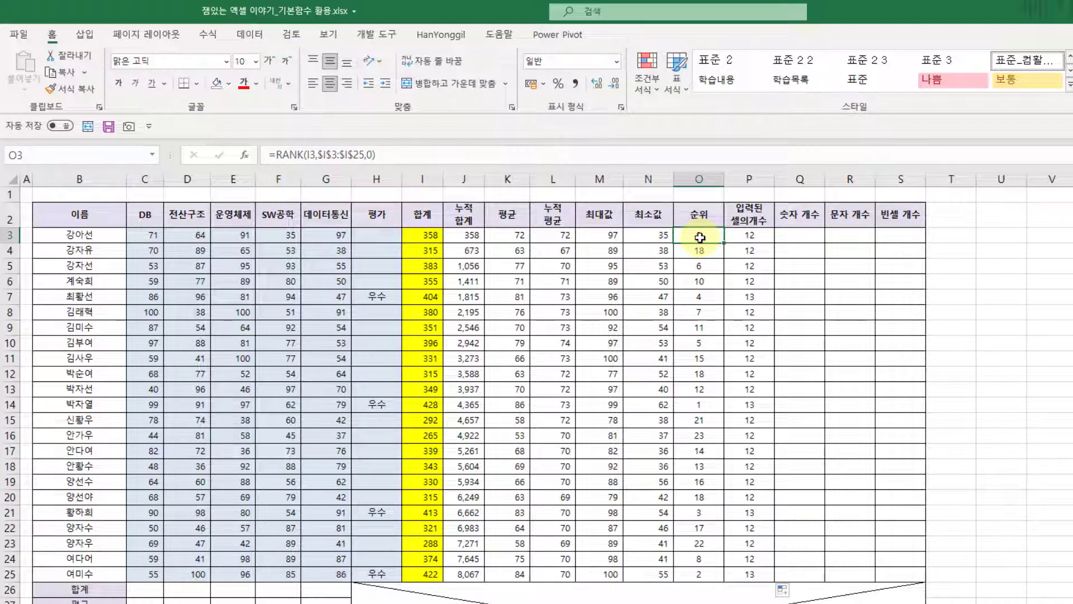
click(741, 228)
Count the numeric cells of row 3 in Q3 with the formula =COUNT(C3:P3)
click(785, 216)
click(799, 239)
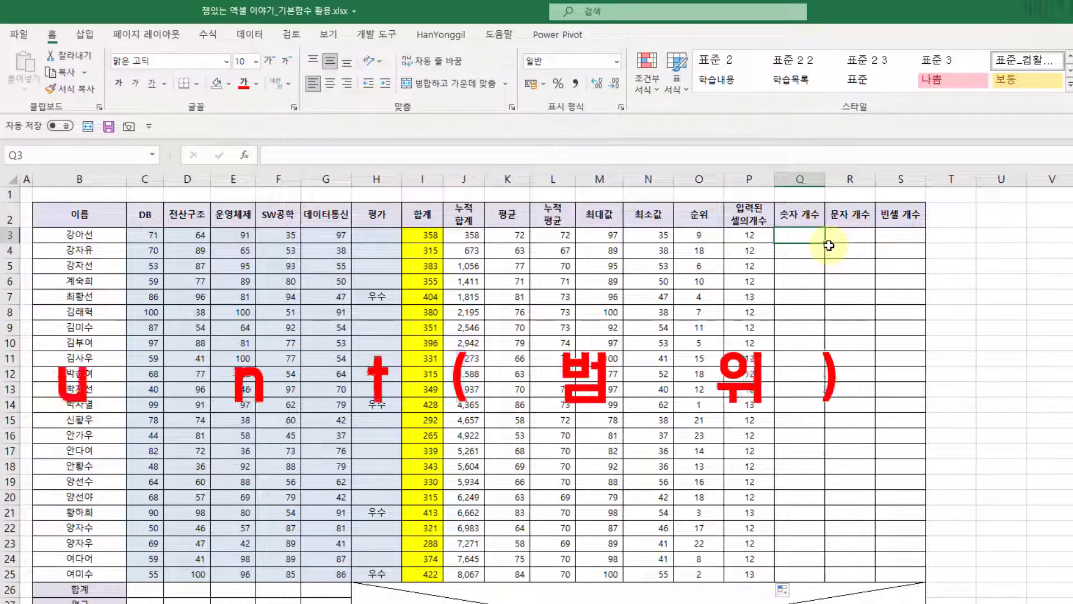
text(=)
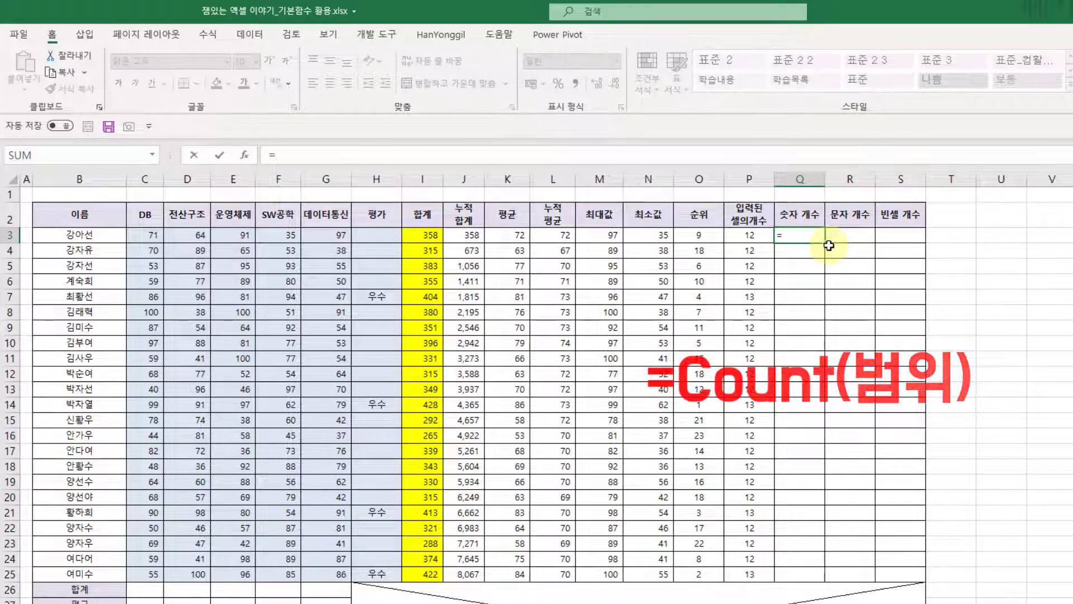
text(oun)
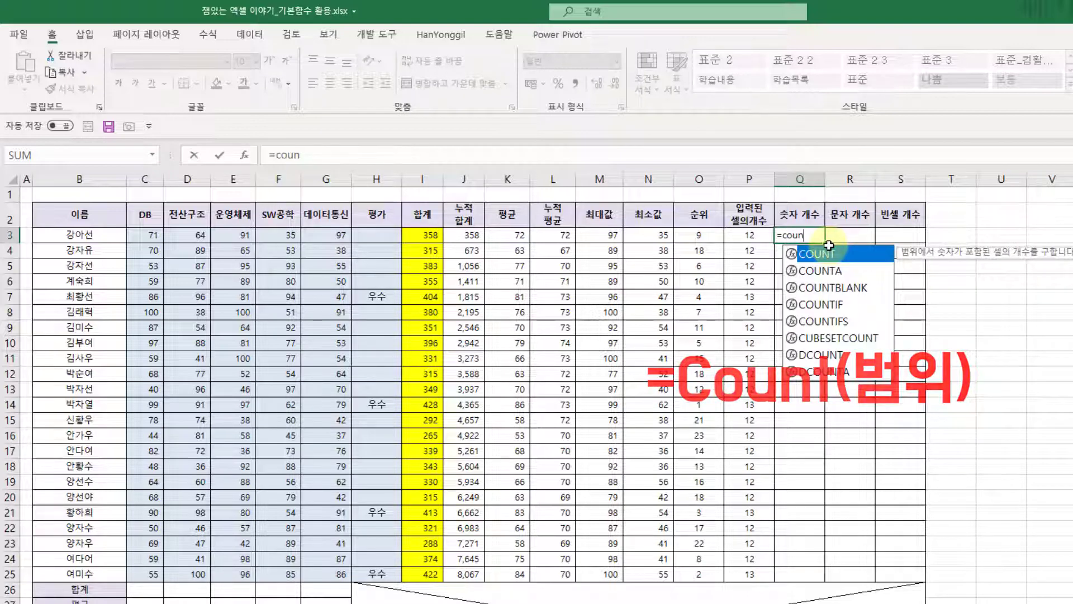
double_click(827, 252)
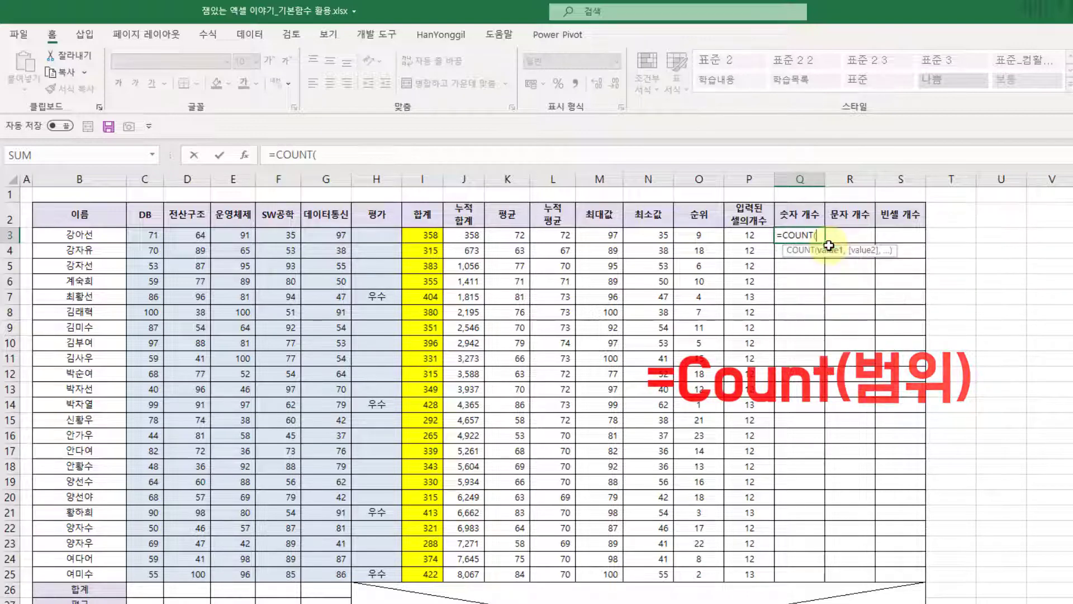
drag(141, 236, 754, 238)
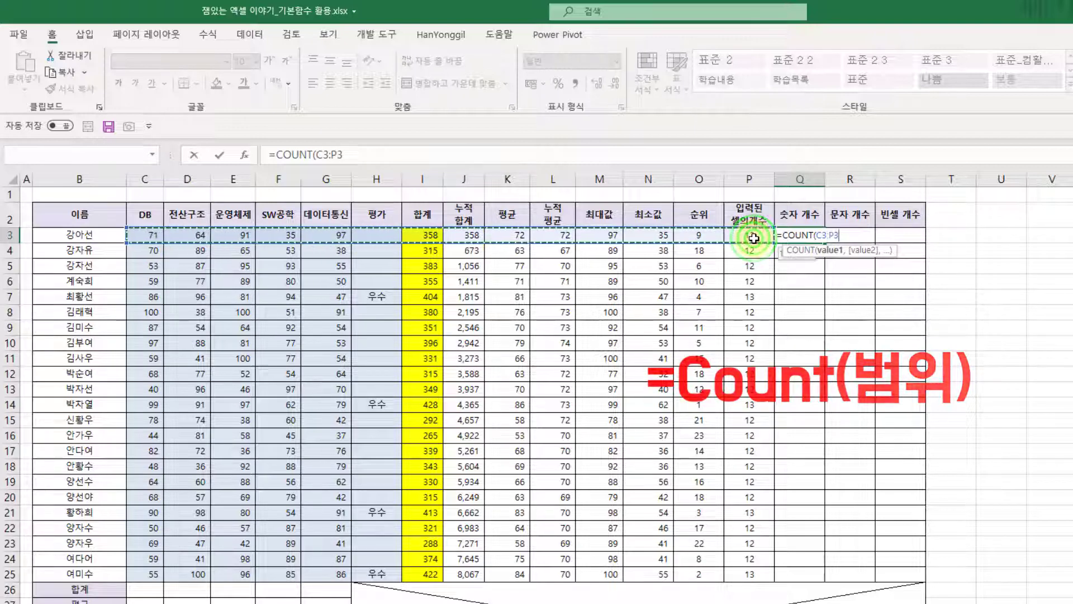
key(Return)
Center the number count in Q3 and fill its formula down to Q25
click(793, 237)
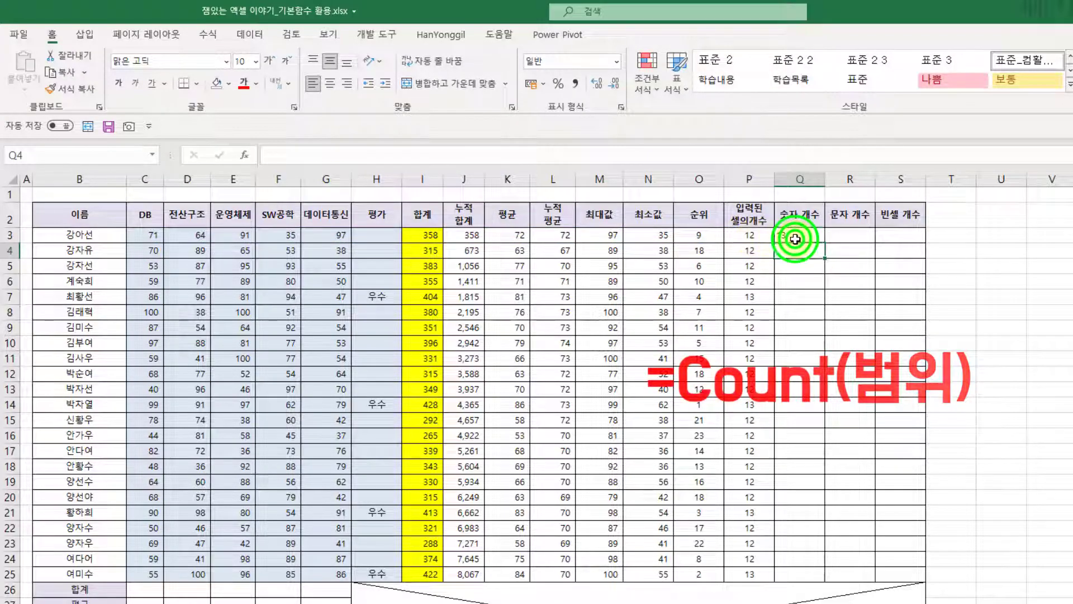
click(335, 89)
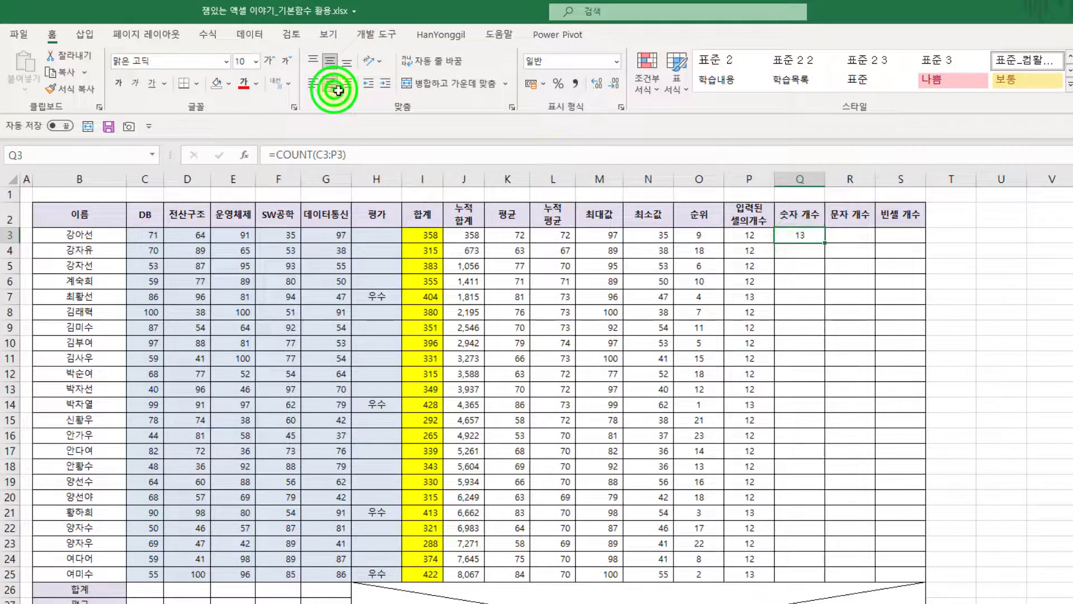
drag(824, 242, 820, 578)
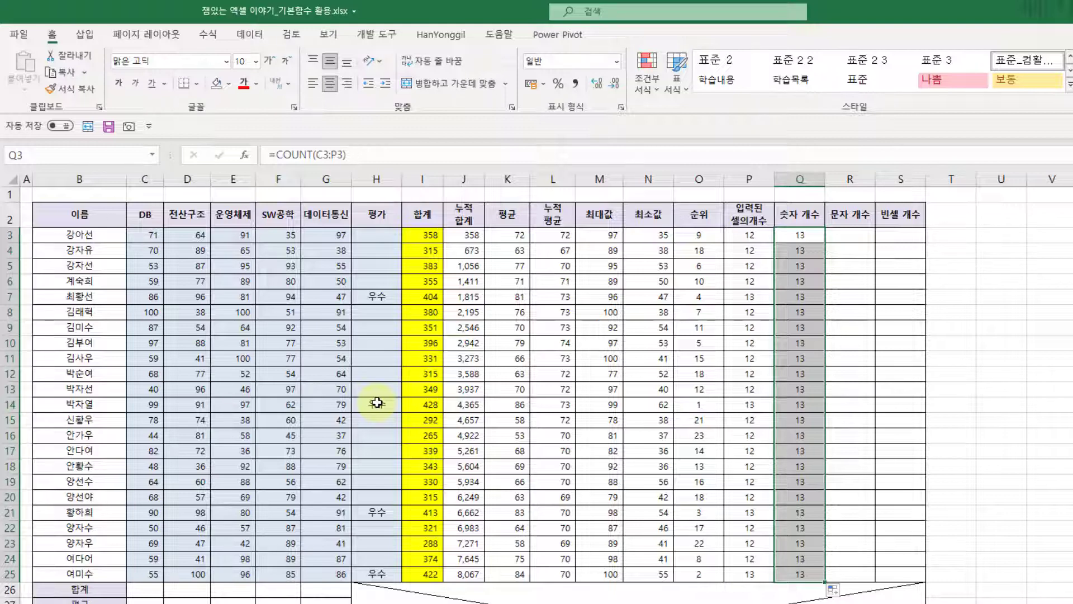
Review the range C3:P3 used by the number count and the data block C3:Q25 for text entries
click(133, 238)
shift+click(748, 233)
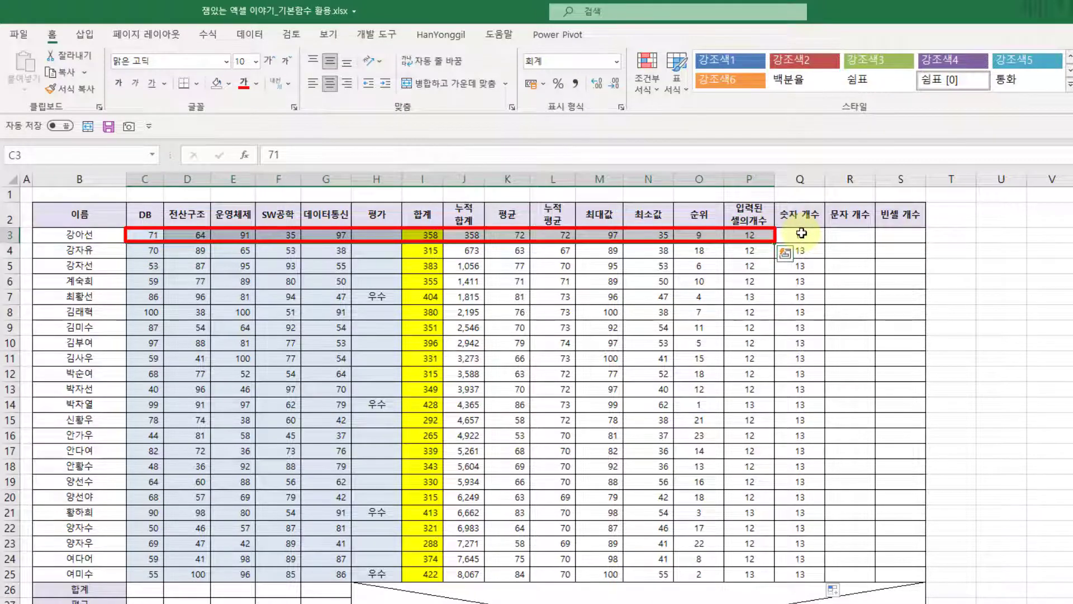
click(845, 235)
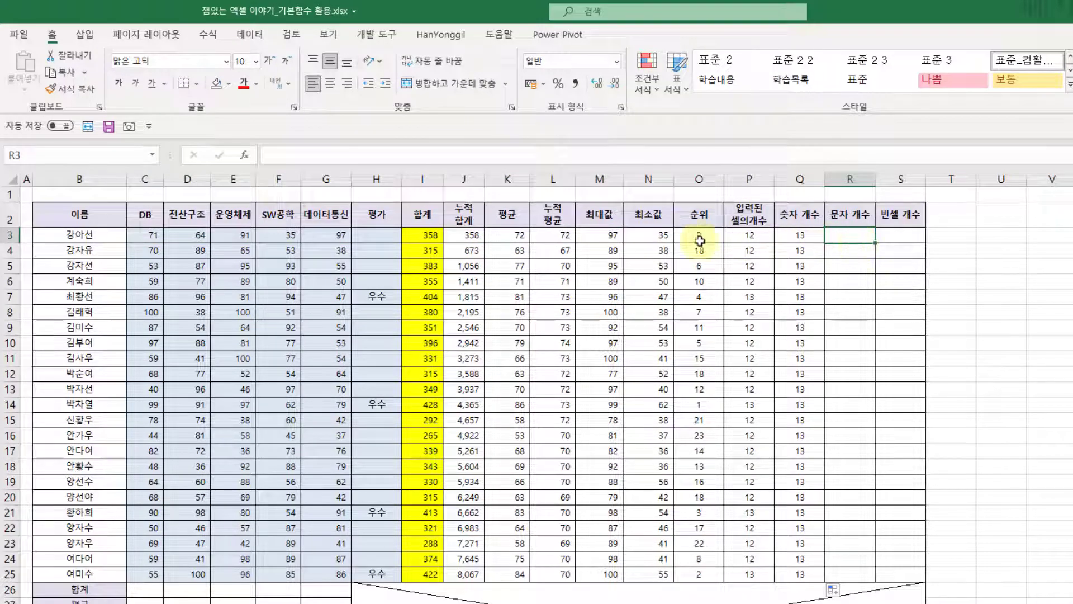
drag(142, 234, 793, 570)
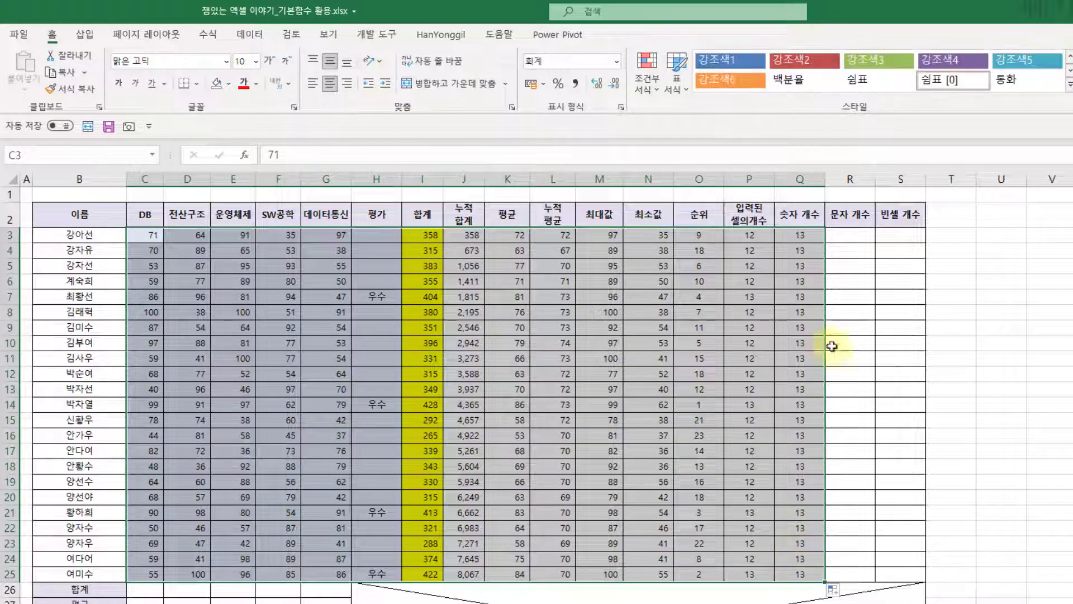
Count the text cells of row 3 in R3 with the formula =COUNTA(C3:Q3)-COUNT(C3:Q3)
click(851, 241)
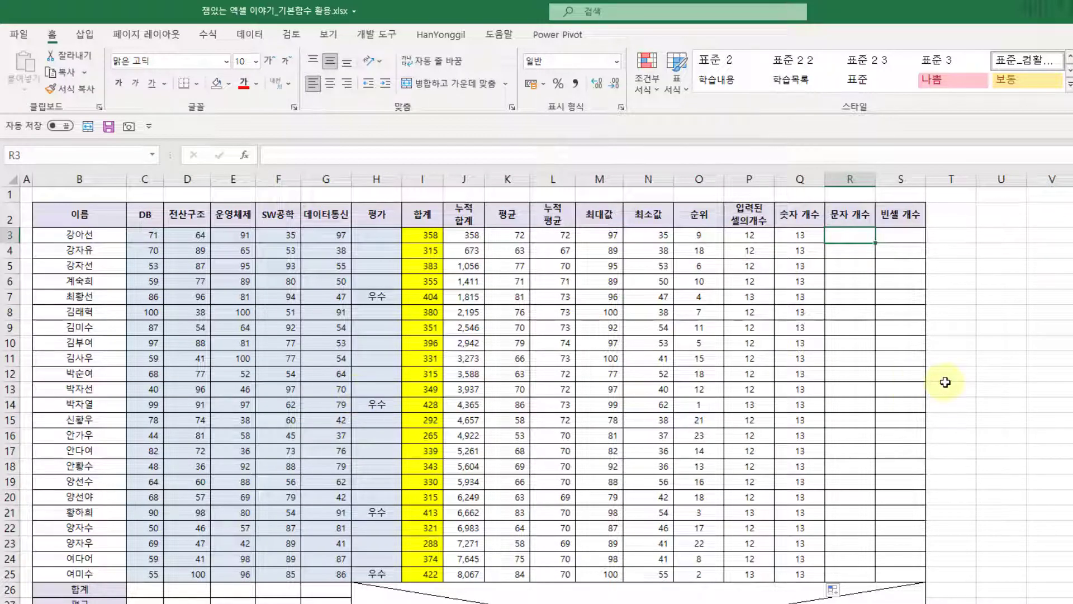
text(=coun)
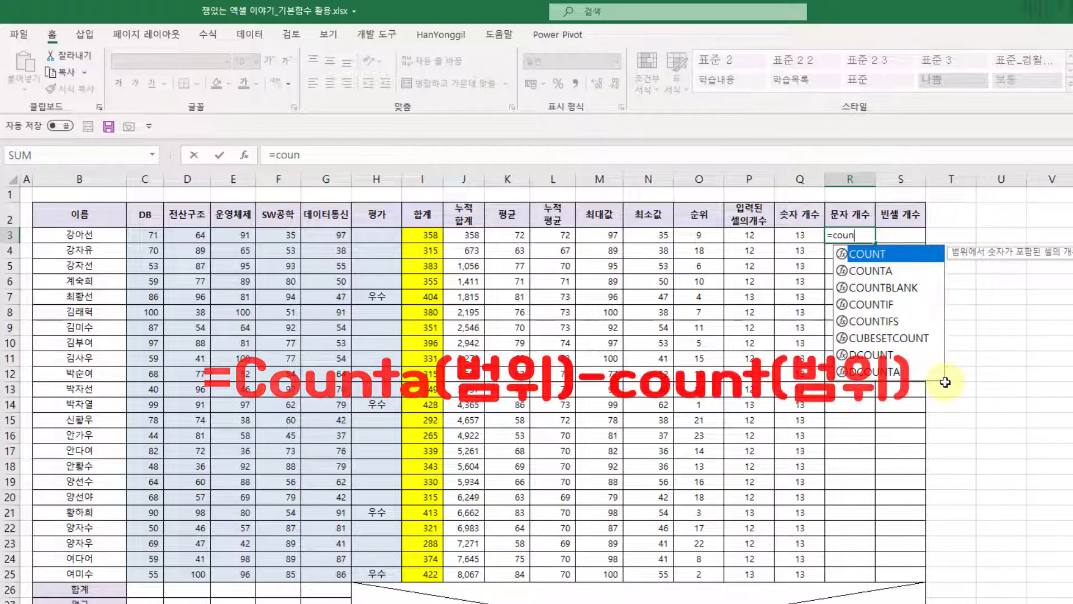
key(Down)
key(Tab)
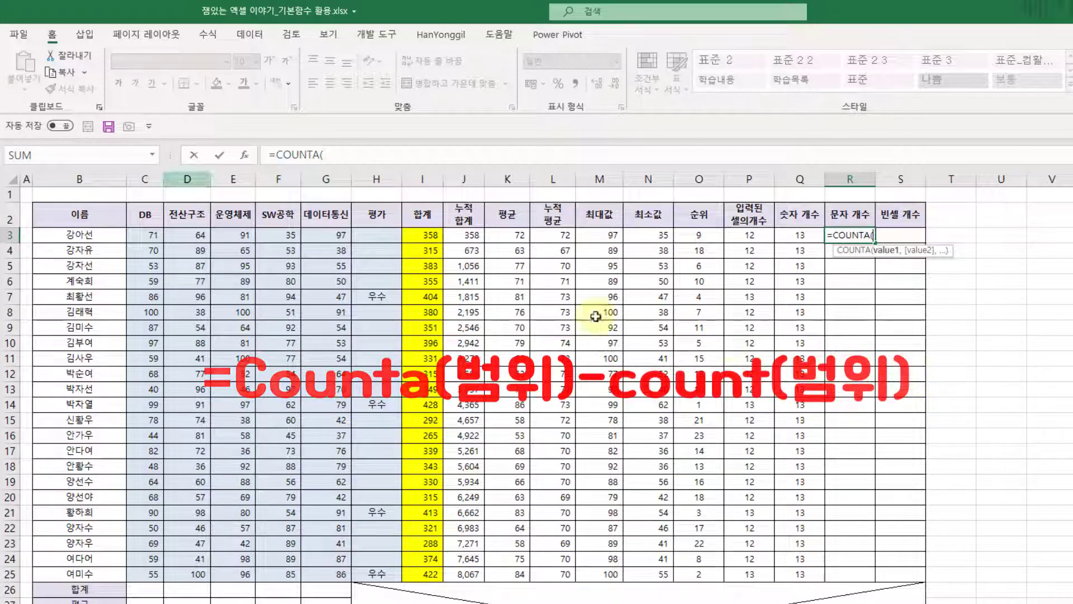
click(144, 235)
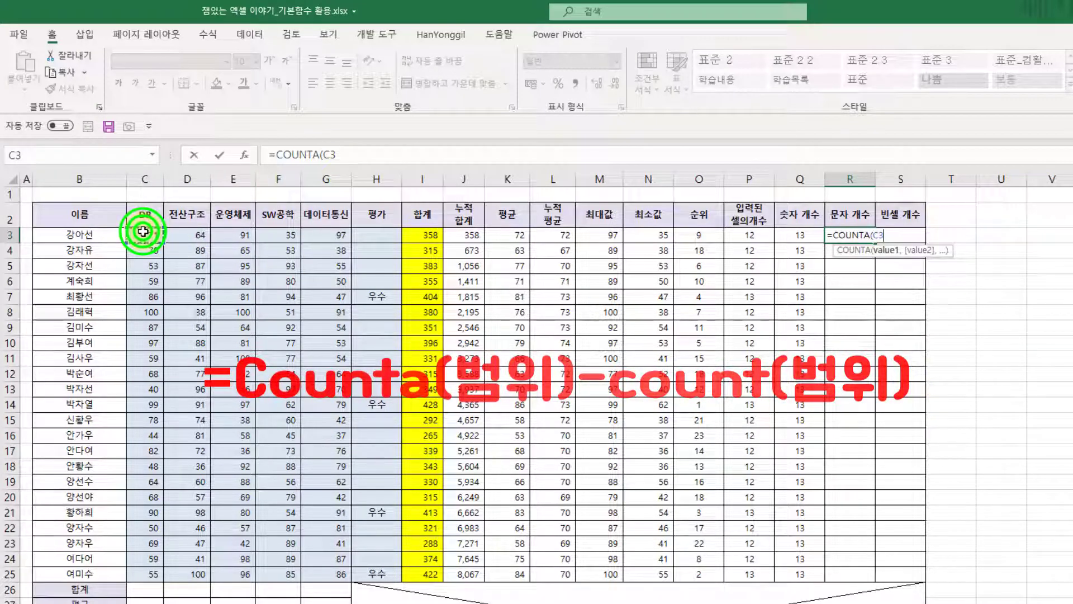
shift+click(811, 236)
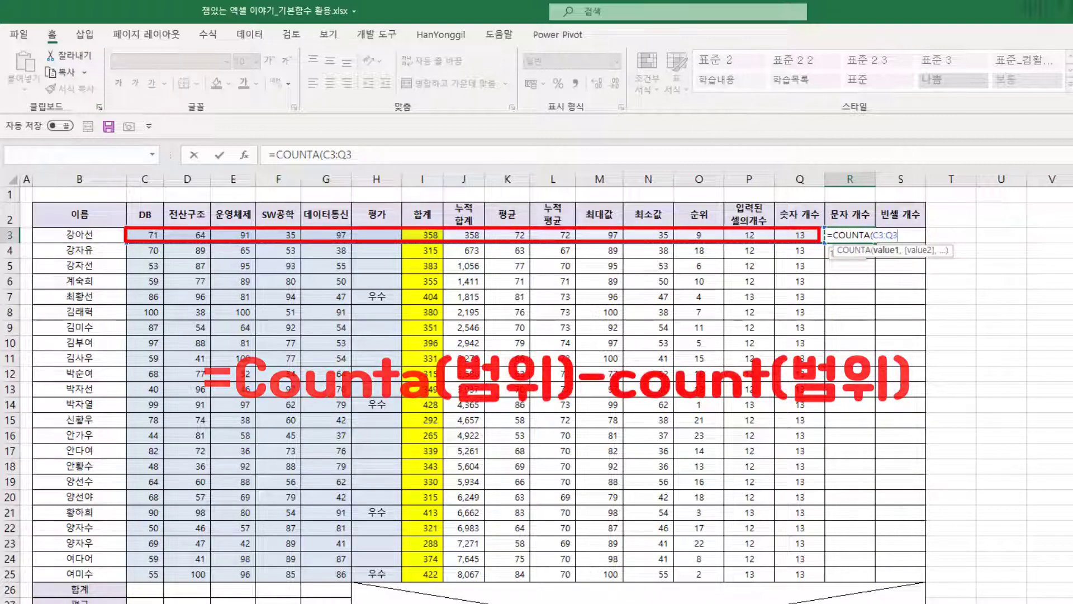
text())
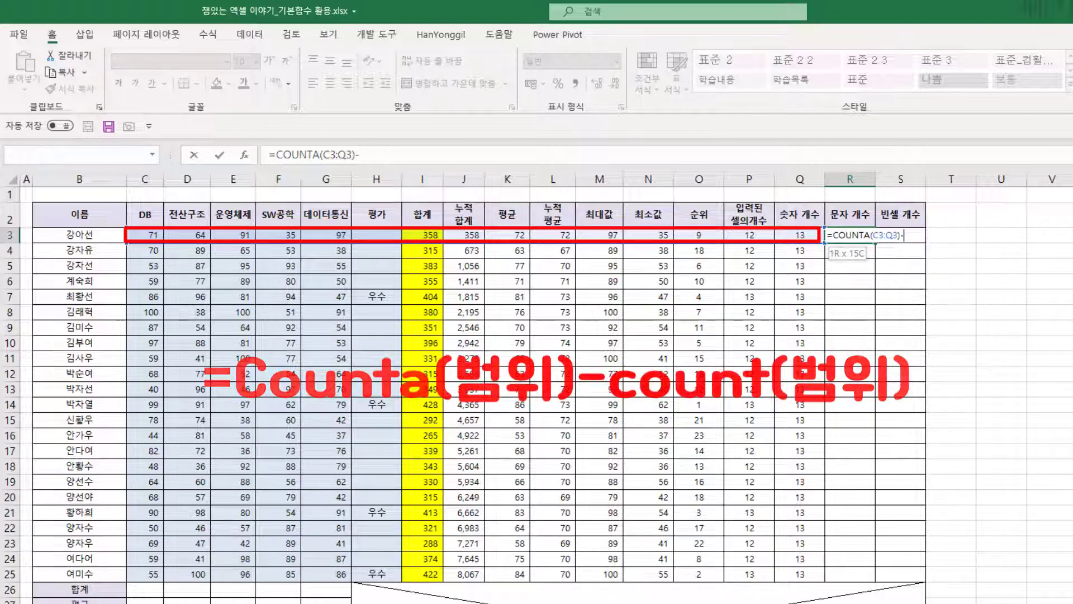
text(-COUNT()
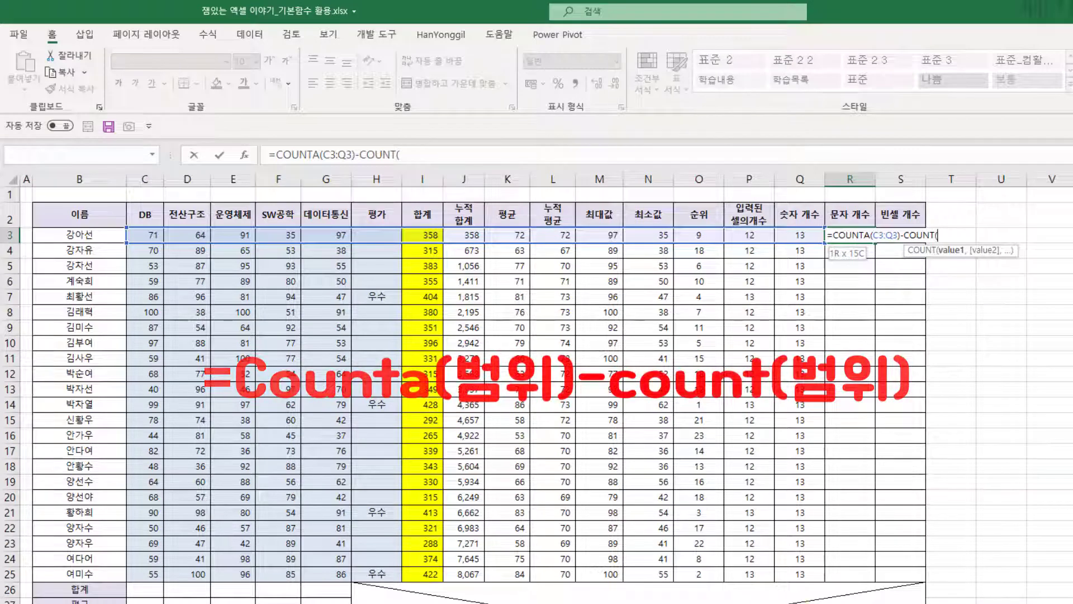
click(148, 233)
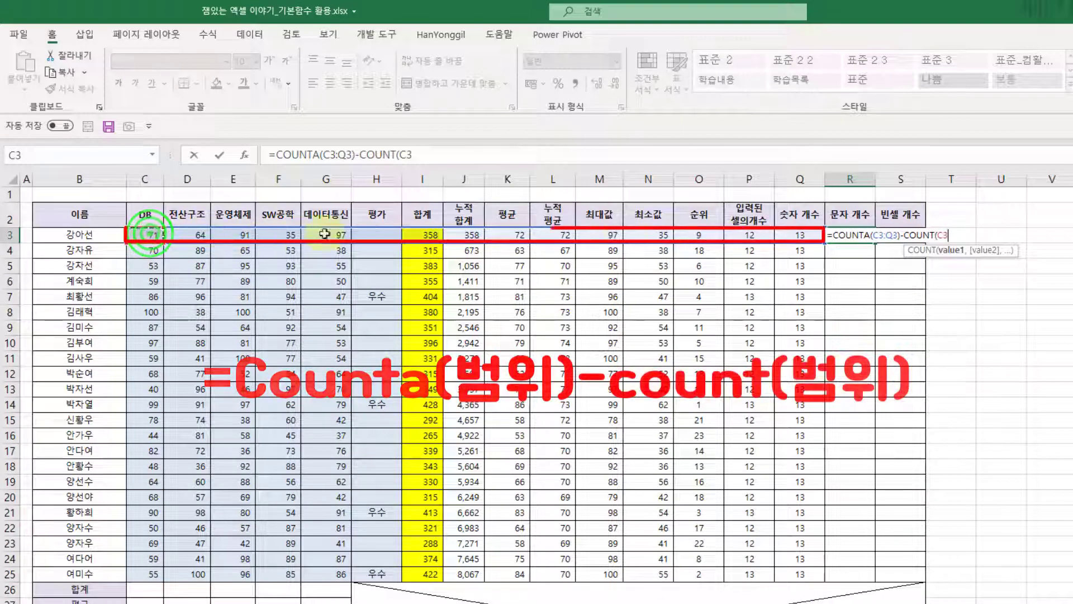
drag(325, 233, 799, 234)
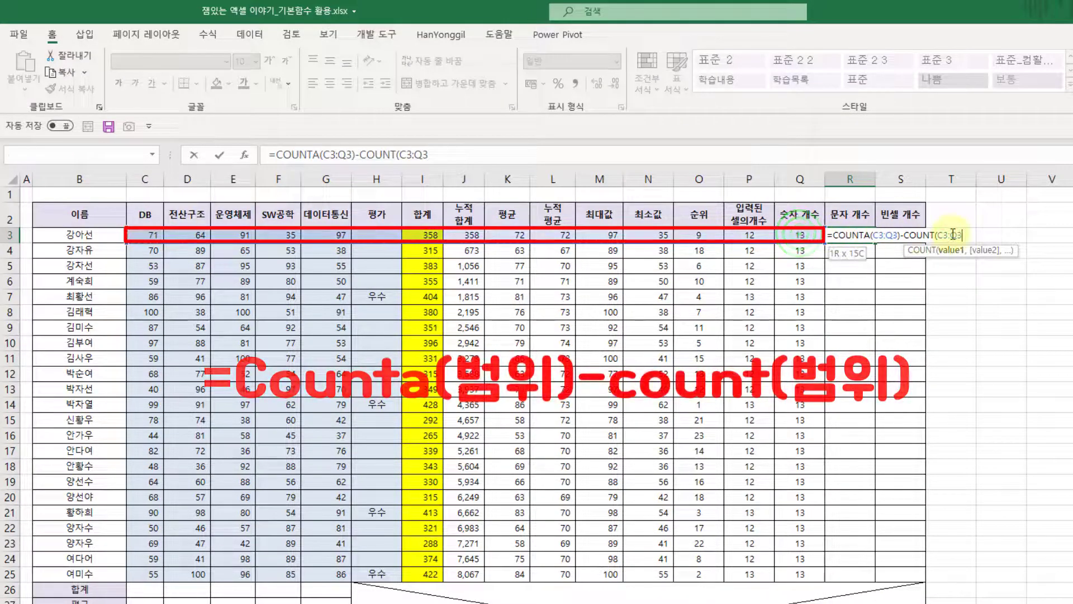
text())
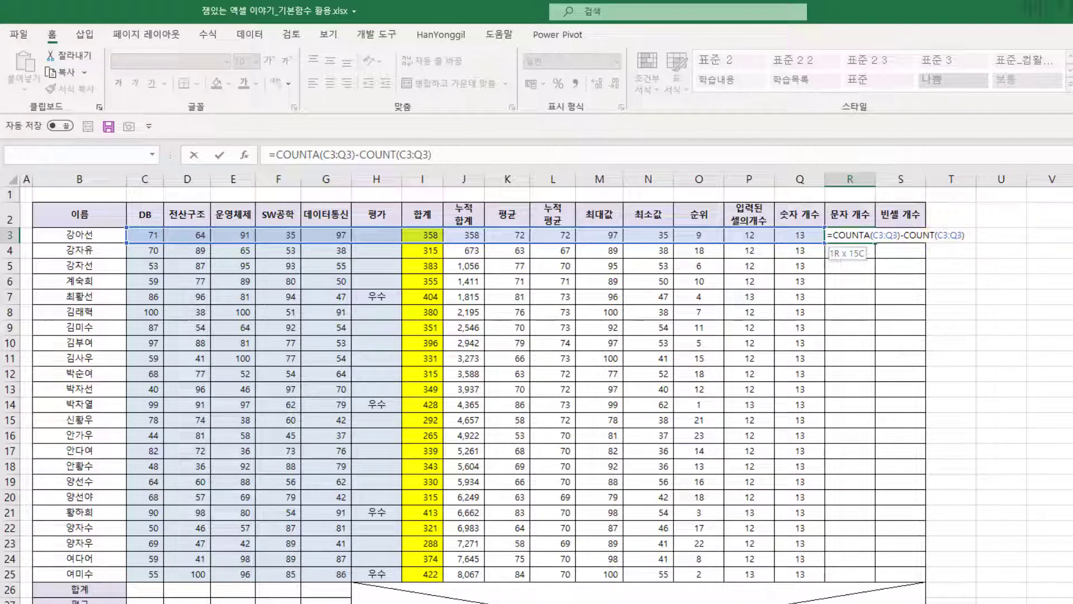
key(Return)
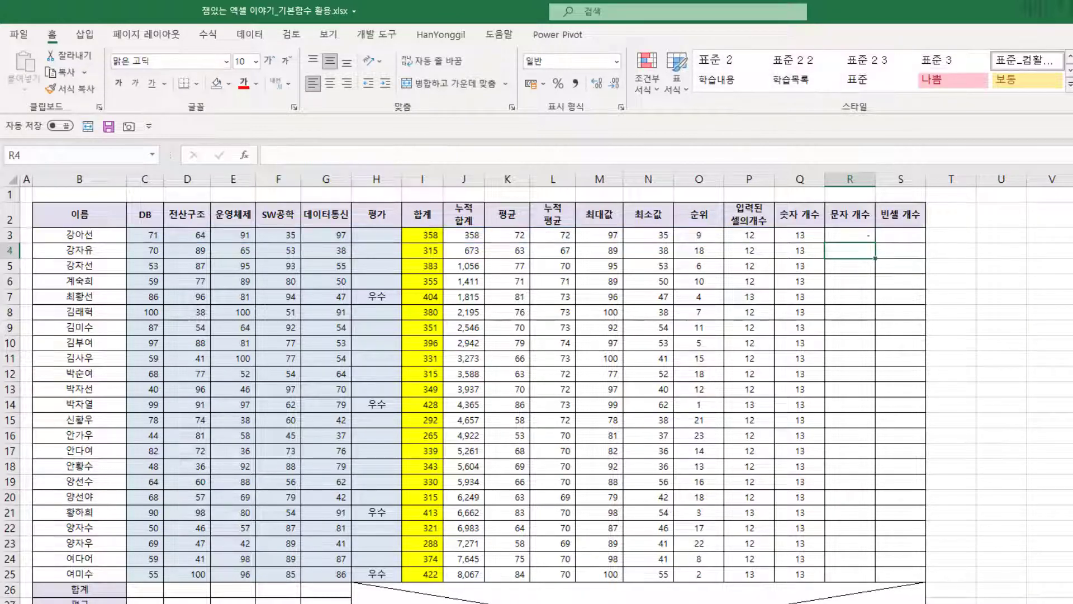
Fill the text count formula from R3 down to R25 and check the cells R7, R14, R21 and R25
click(855, 234)
drag(875, 243, 867, 576)
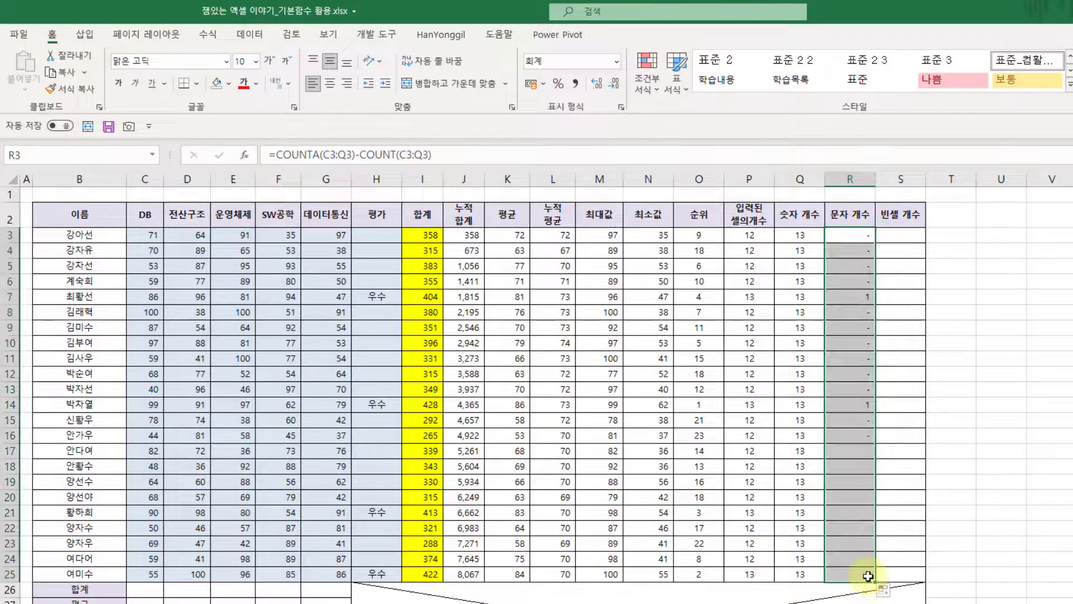
click(865, 297)
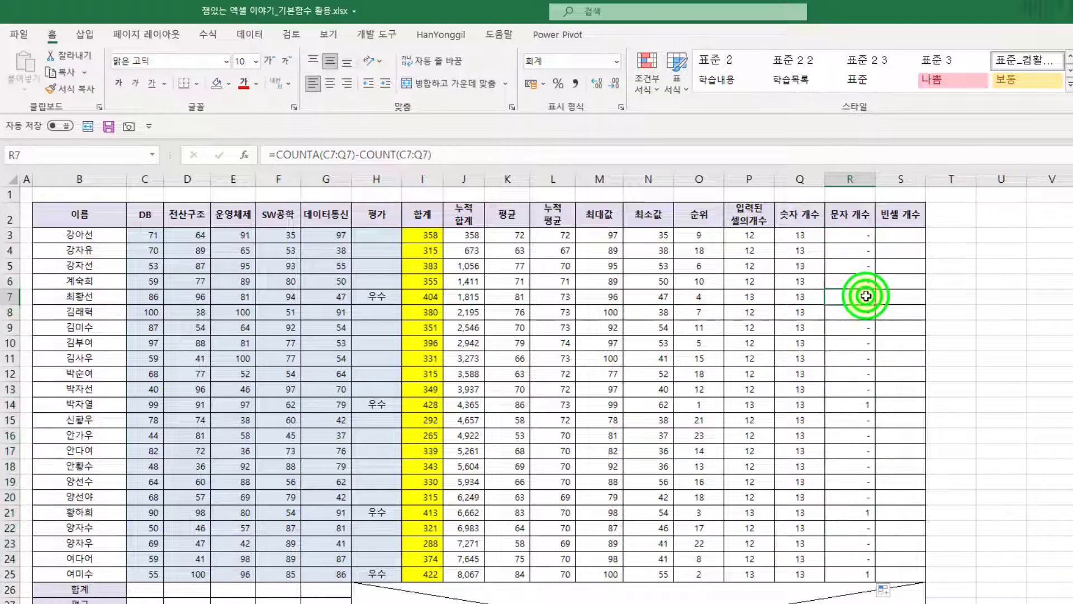
click(863, 404)
click(865, 511)
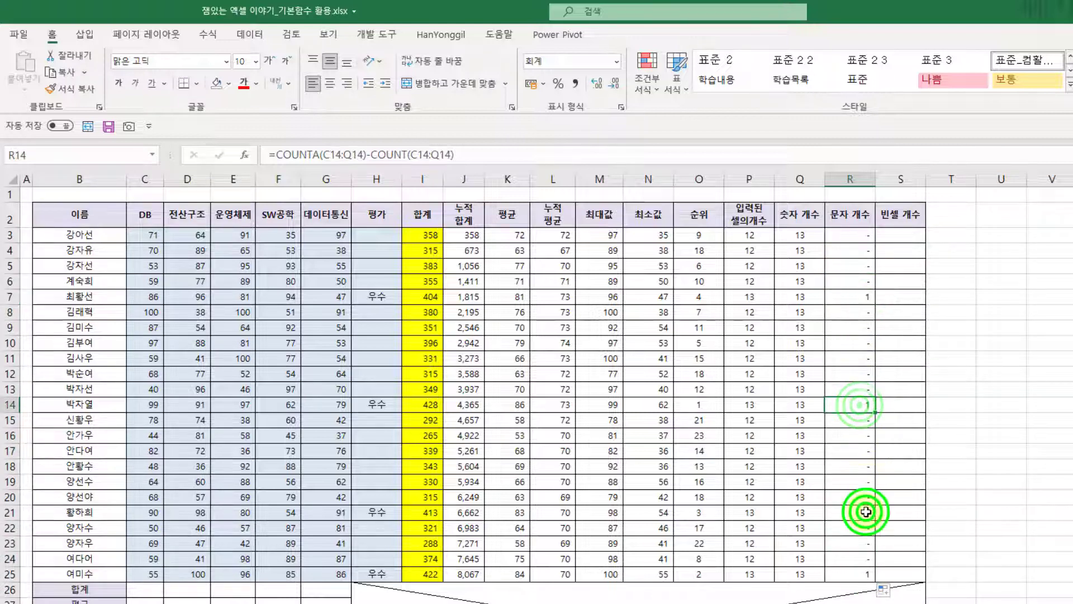
click(856, 571)
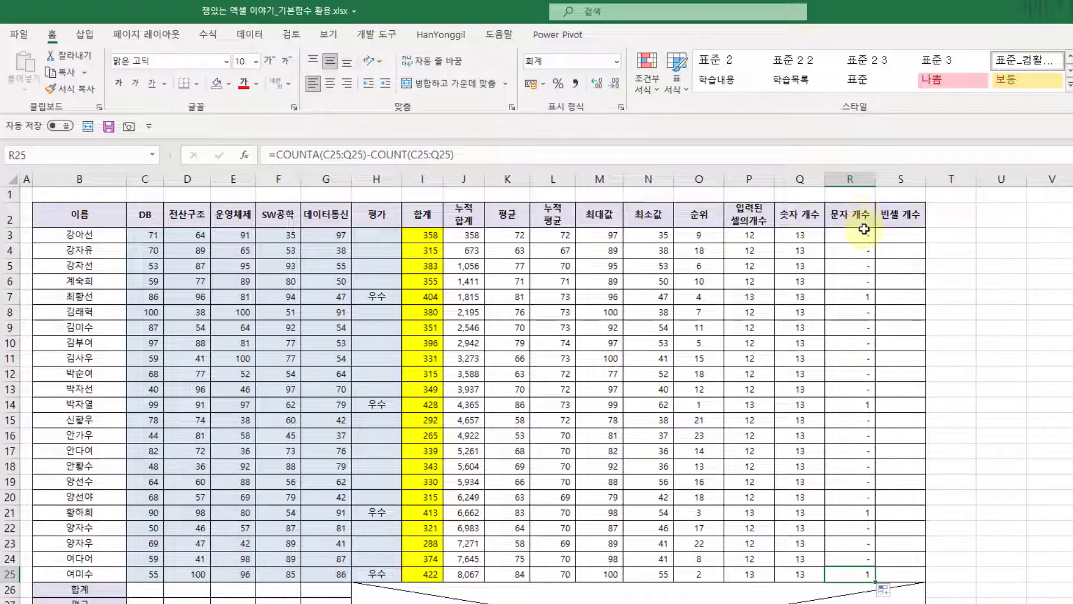
Set the text counts in R3:R25 to the General (일반) number format and center them horizontally
drag(864, 234, 851, 573)
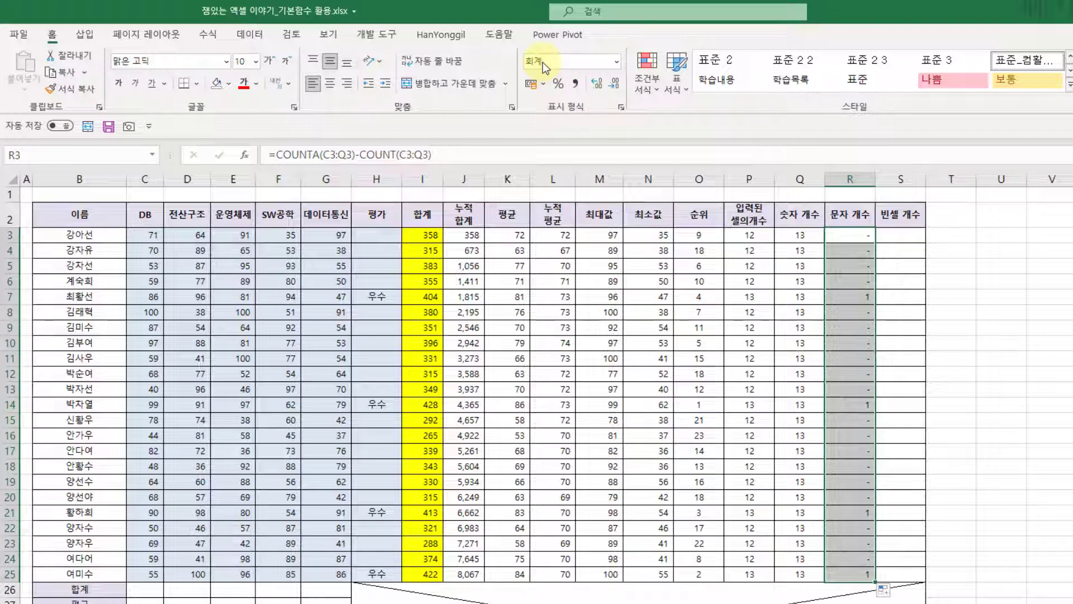
click(616, 62)
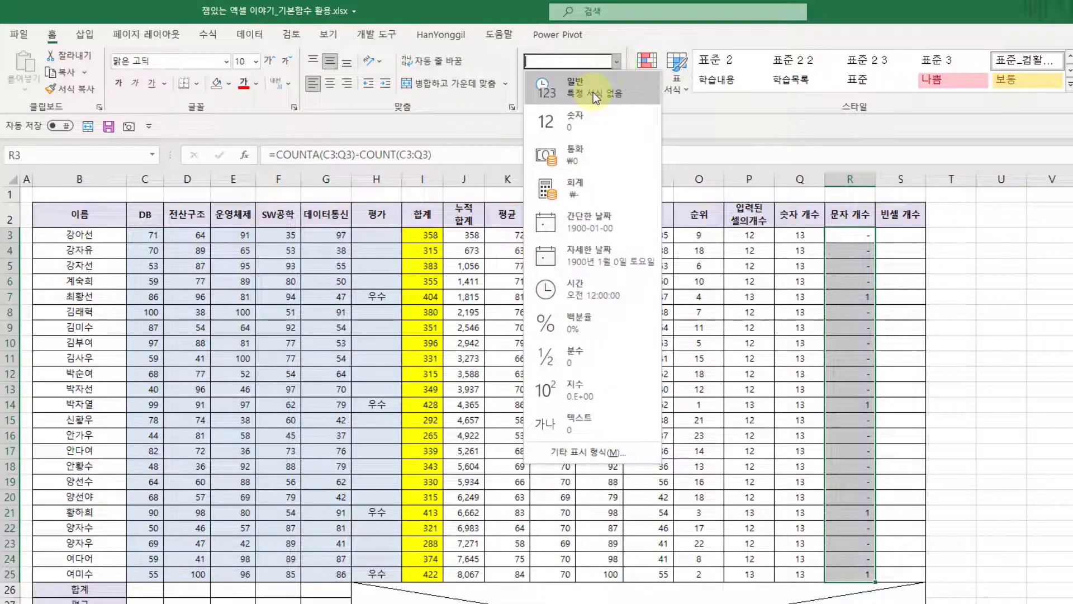
click(592, 92)
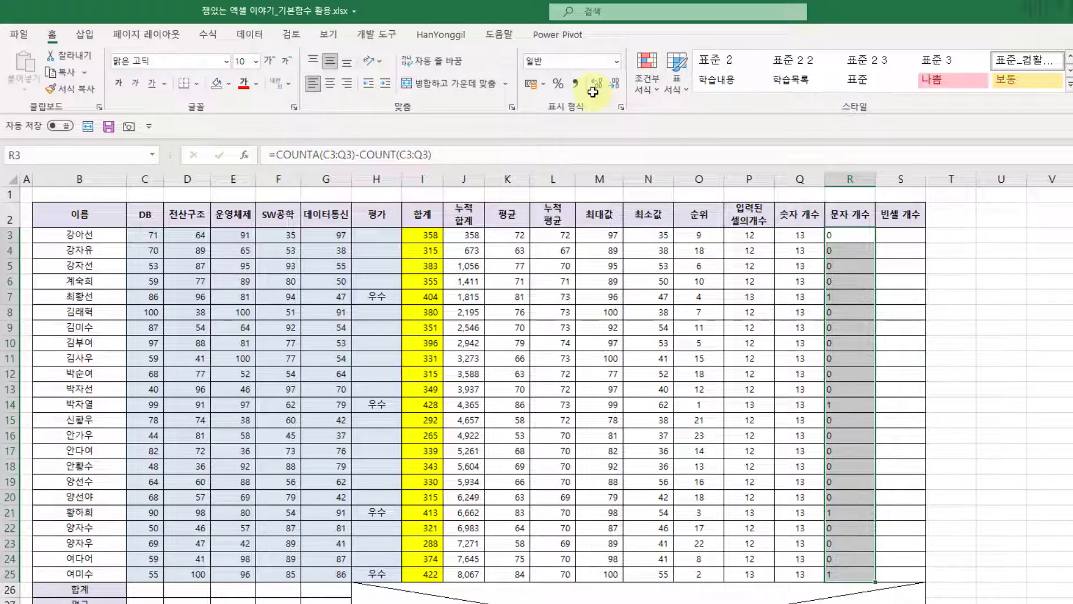
click(331, 83)
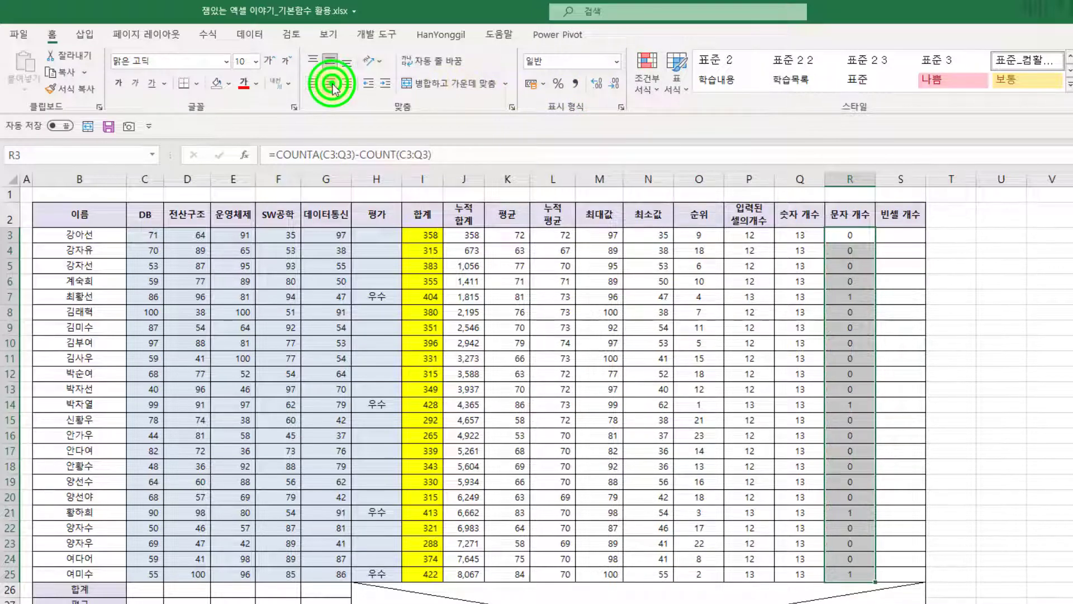
click(950, 358)
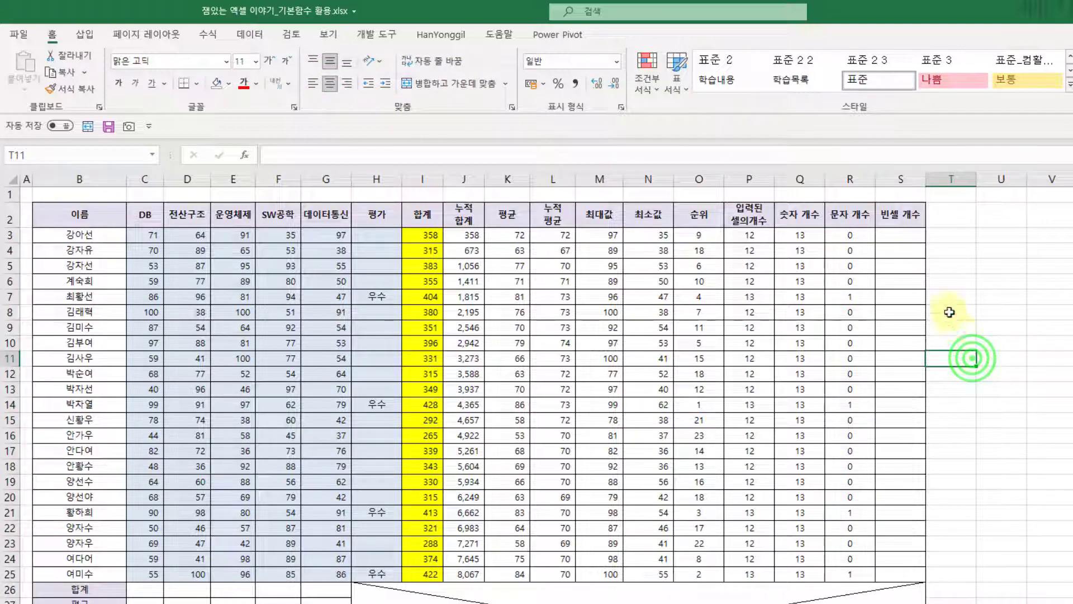
Count the blank cells of row 3 in S3 with the formula =COUNTBLANK(C3:R3)
click(911, 237)
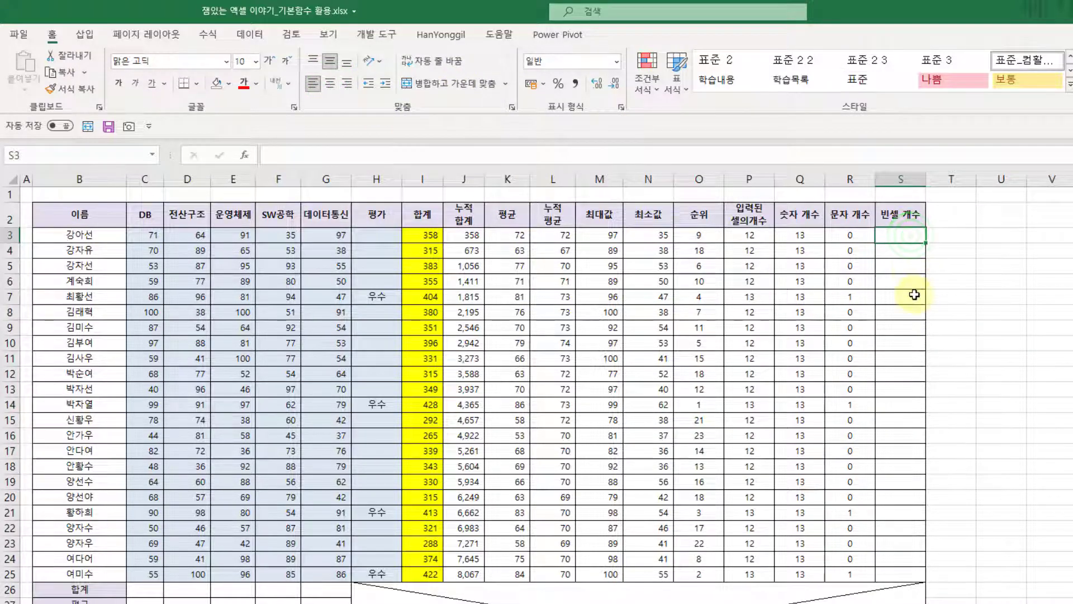
drag(152, 234, 852, 236)
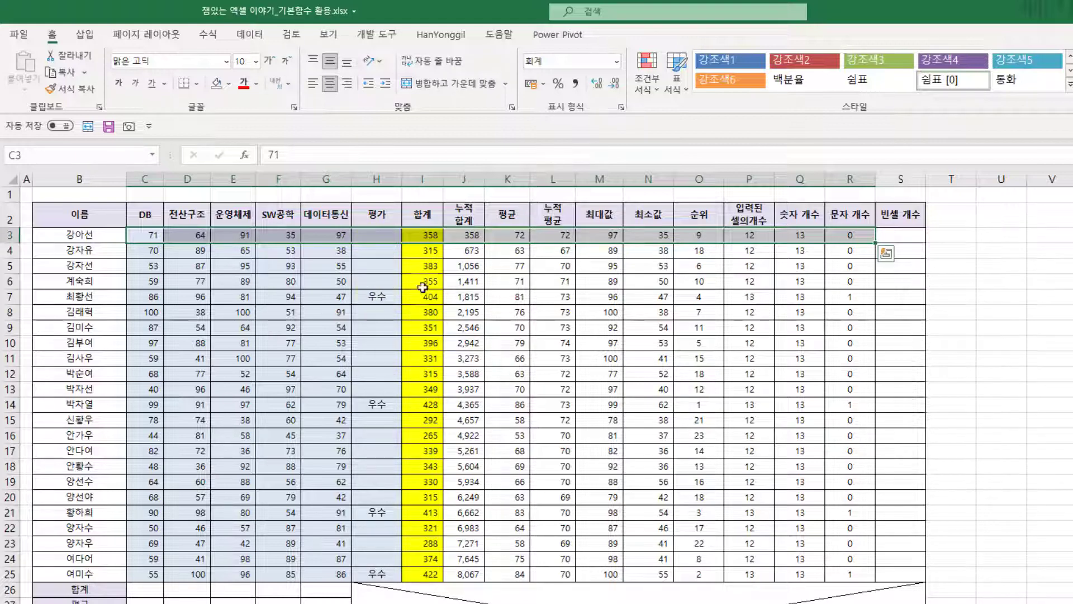
click(899, 231)
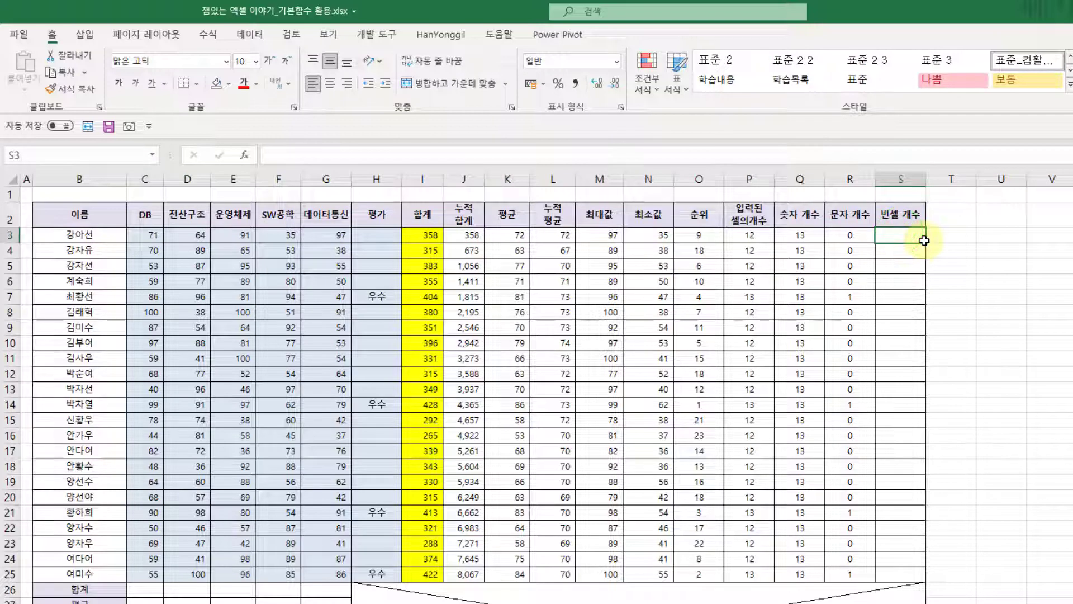
text(=)
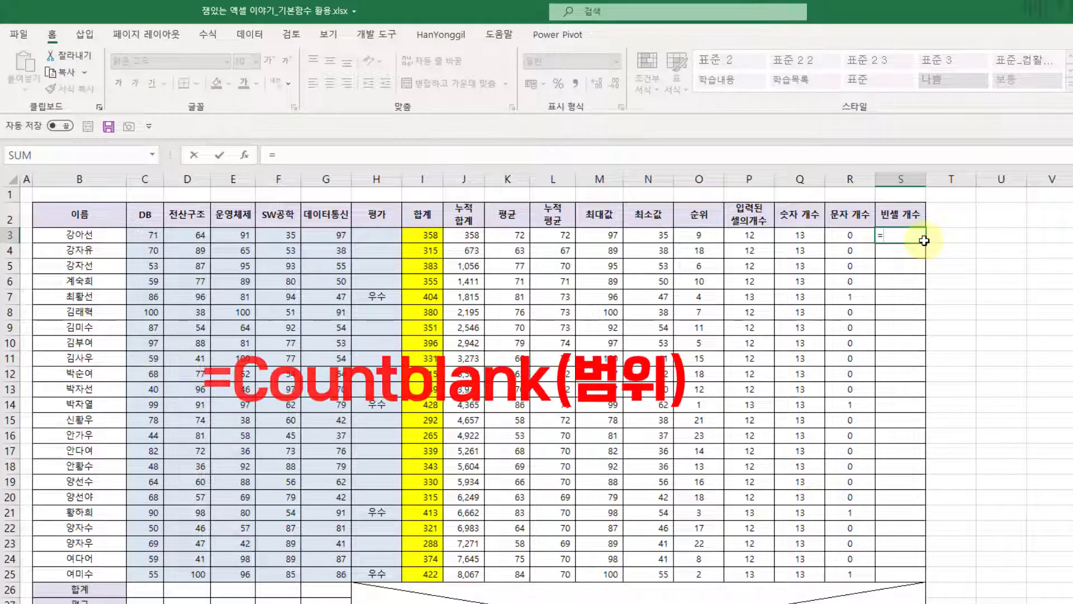
text(coun)
key(Down)
key(Down)
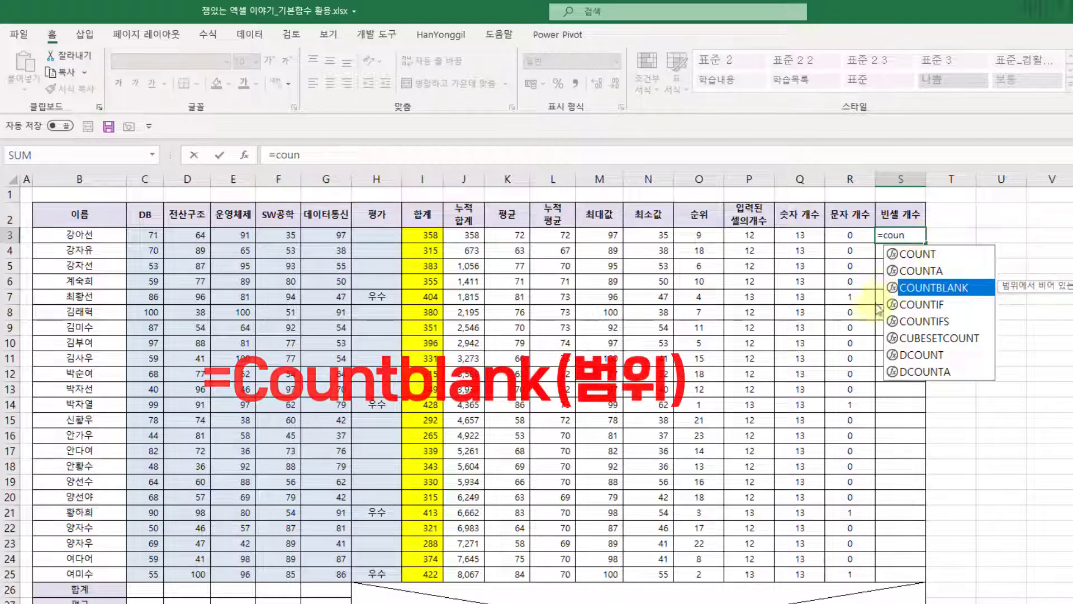
key(Tab)
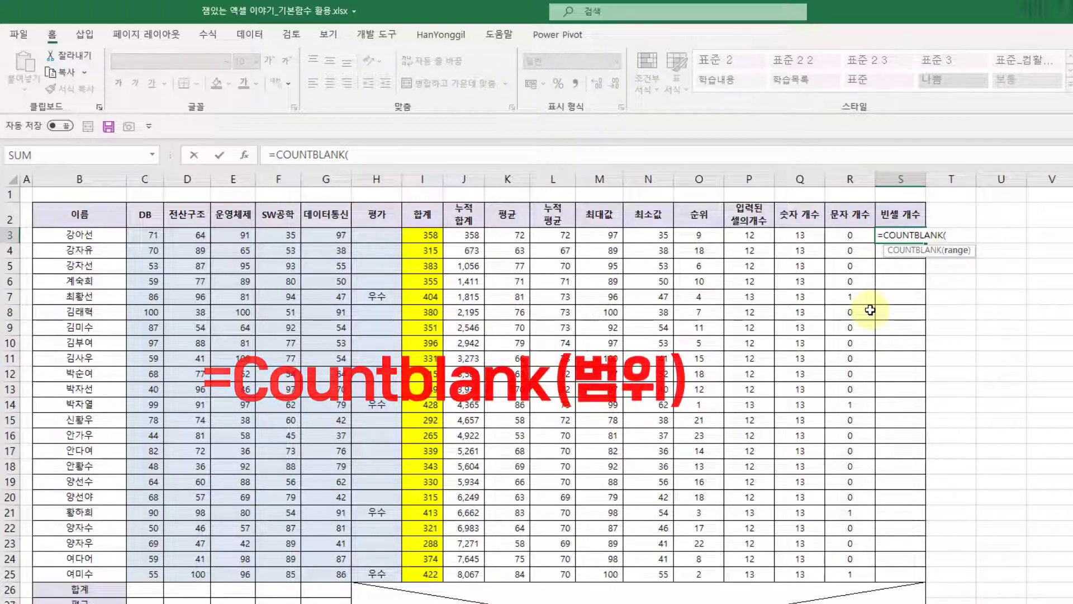
click(146, 239)
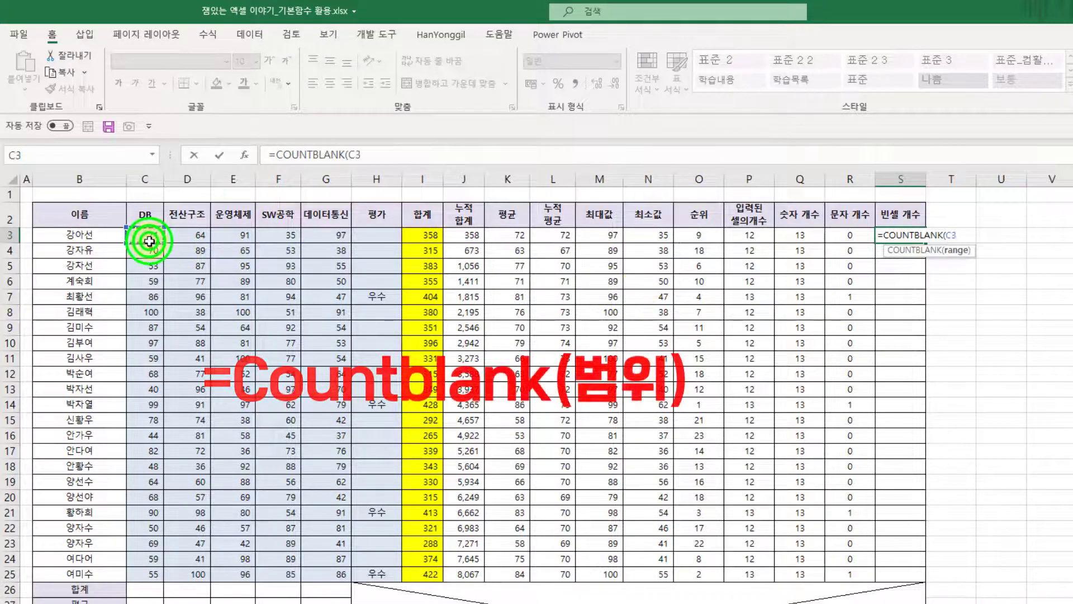
drag(502, 239, 853, 235)
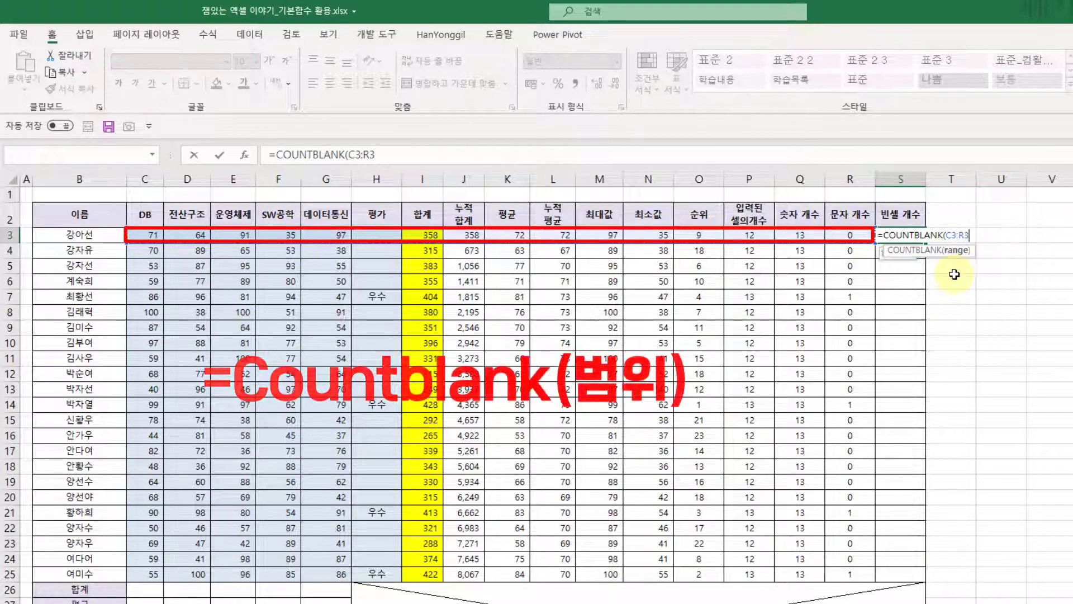
key(Return)
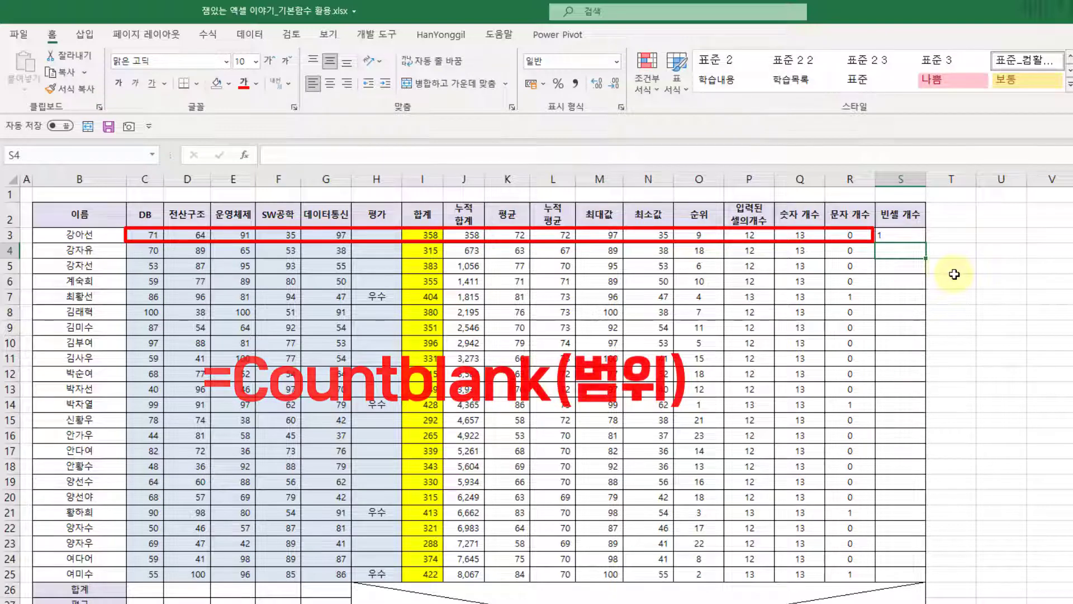
Center the blank count in S3 and fill its formula down to S25
click(901, 233)
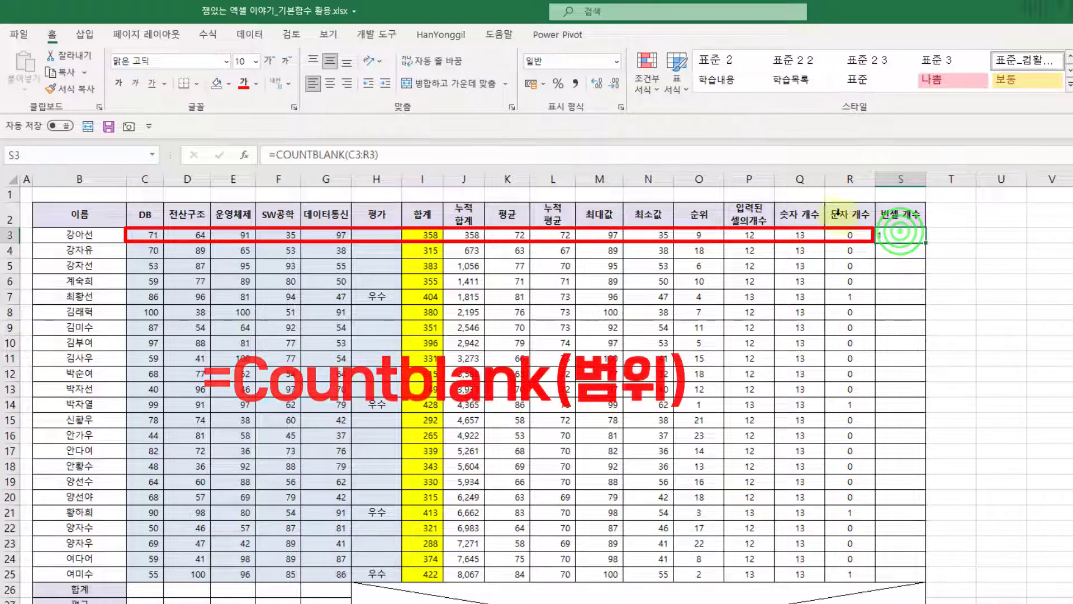
click(330, 85)
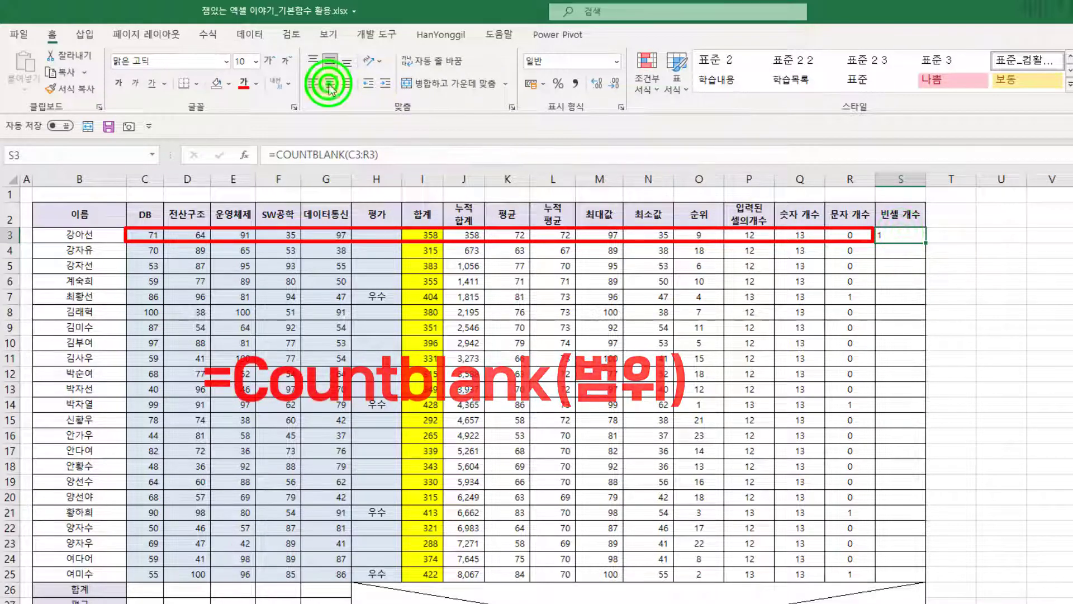
click(926, 244)
drag(926, 245, 899, 576)
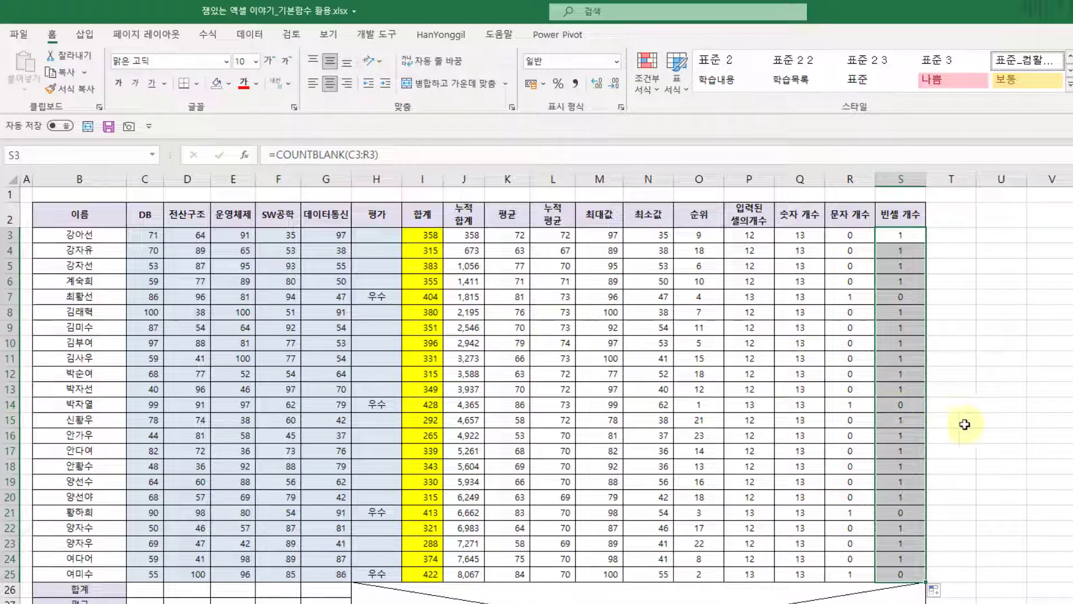
click(1031, 439)
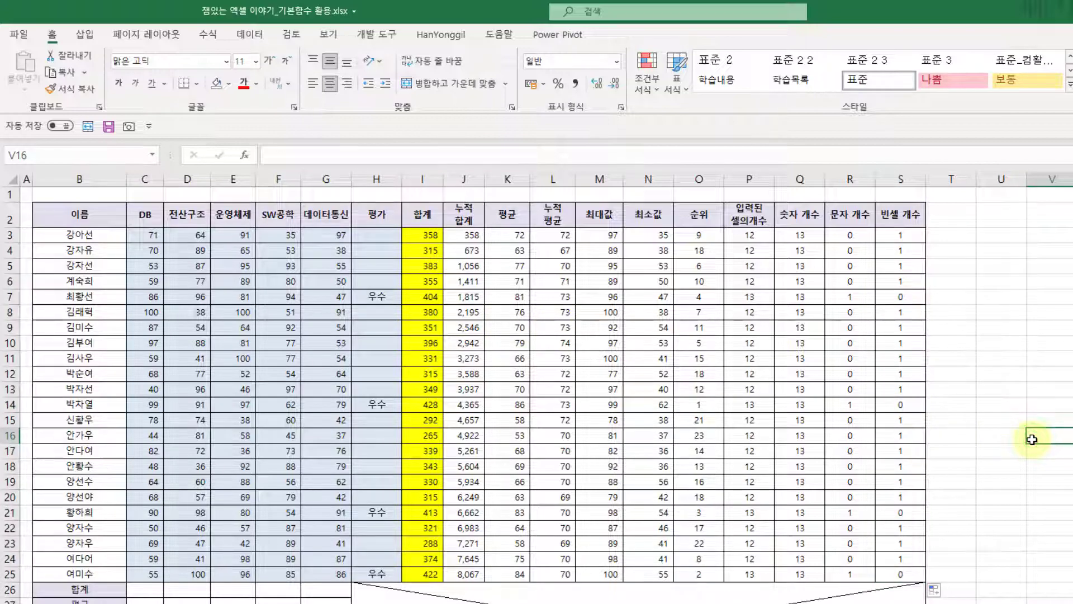
Fill the subject score cells C3:G25 with the lightest orange theme color
scroll(1029, 438, down, 2)
scroll(1028, 438, up, 2)
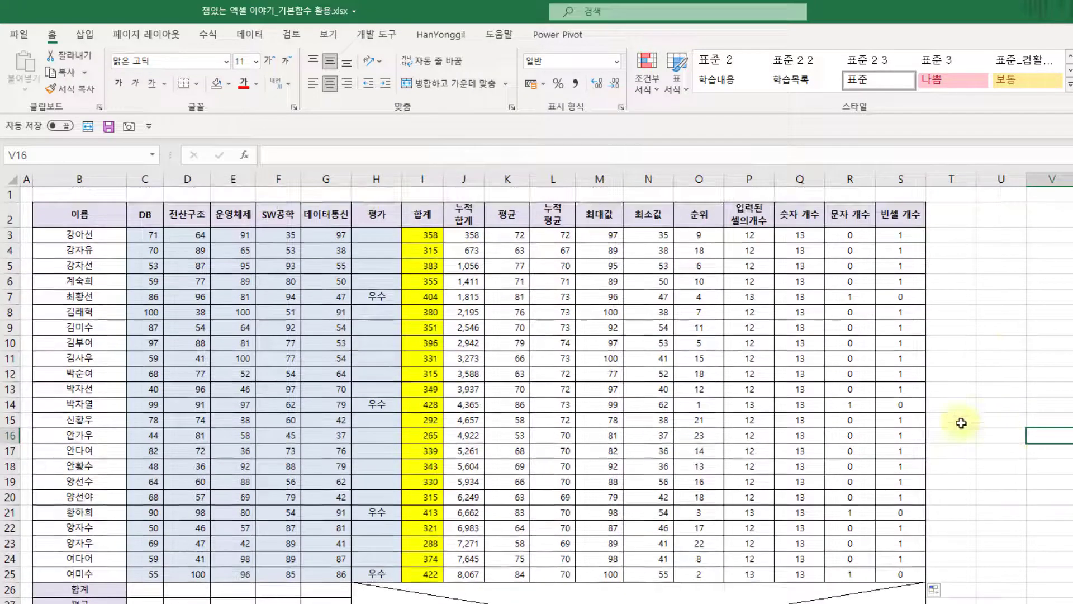
drag(145, 235, 336, 581)
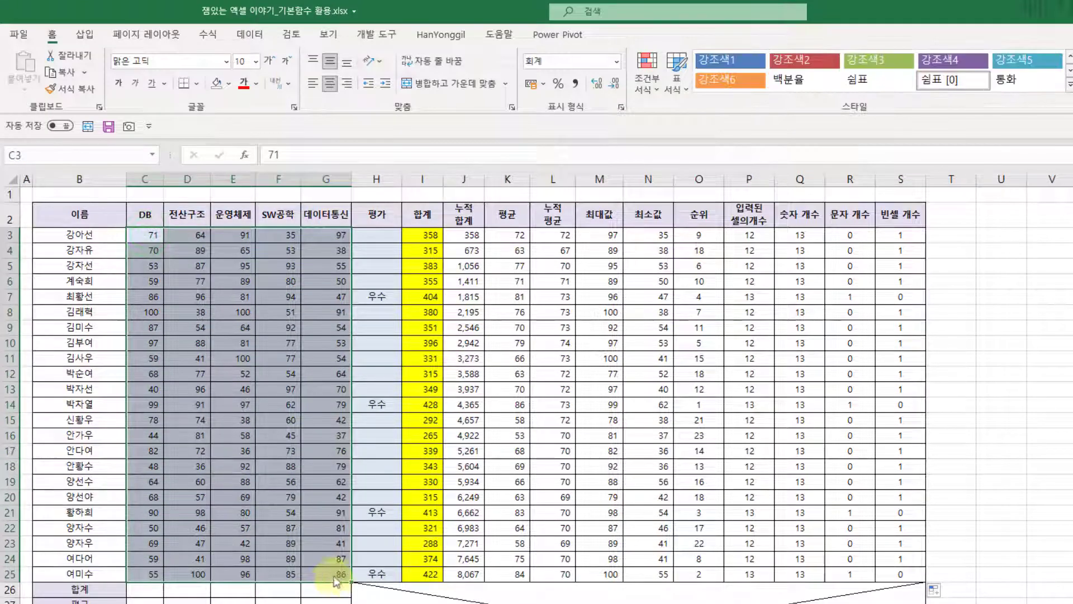
click(228, 83)
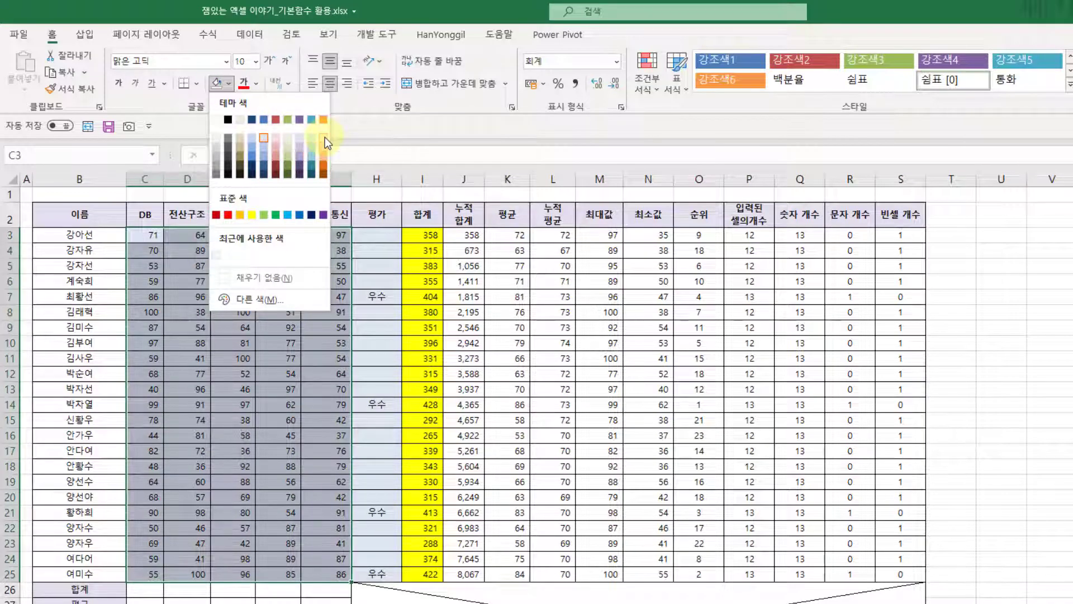
click(325, 137)
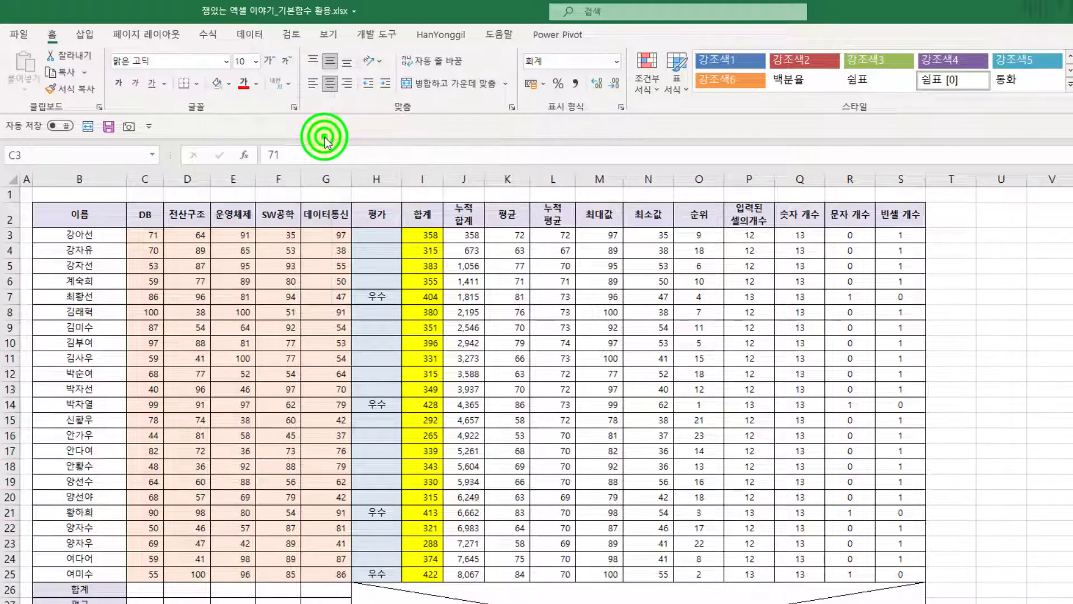
click(272, 297)
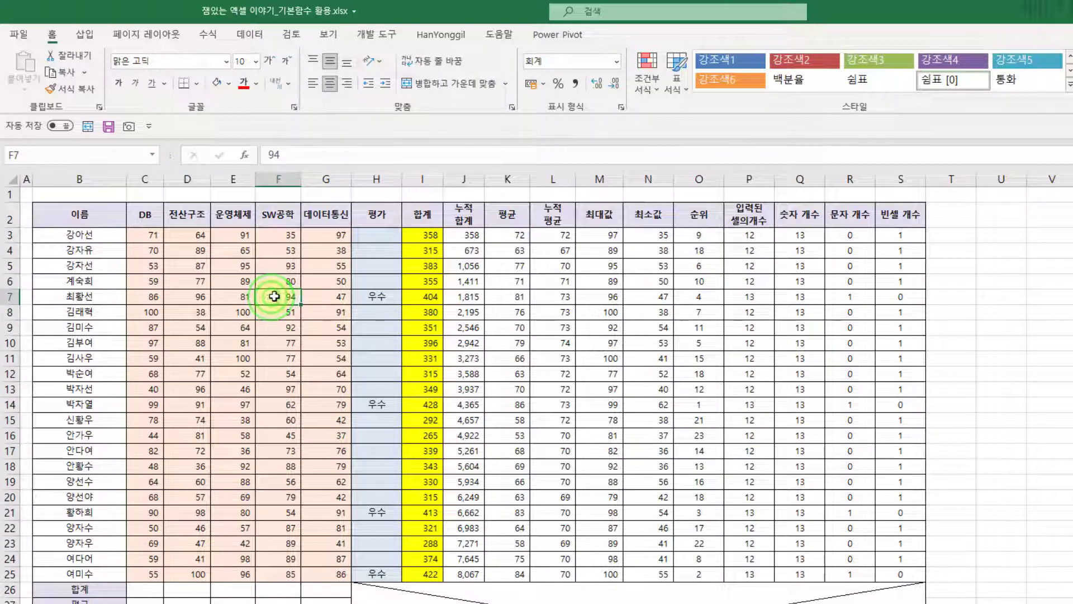
Remove the yellow fill from the 합계 cells I3:I25
drag(425, 236, 418, 572)
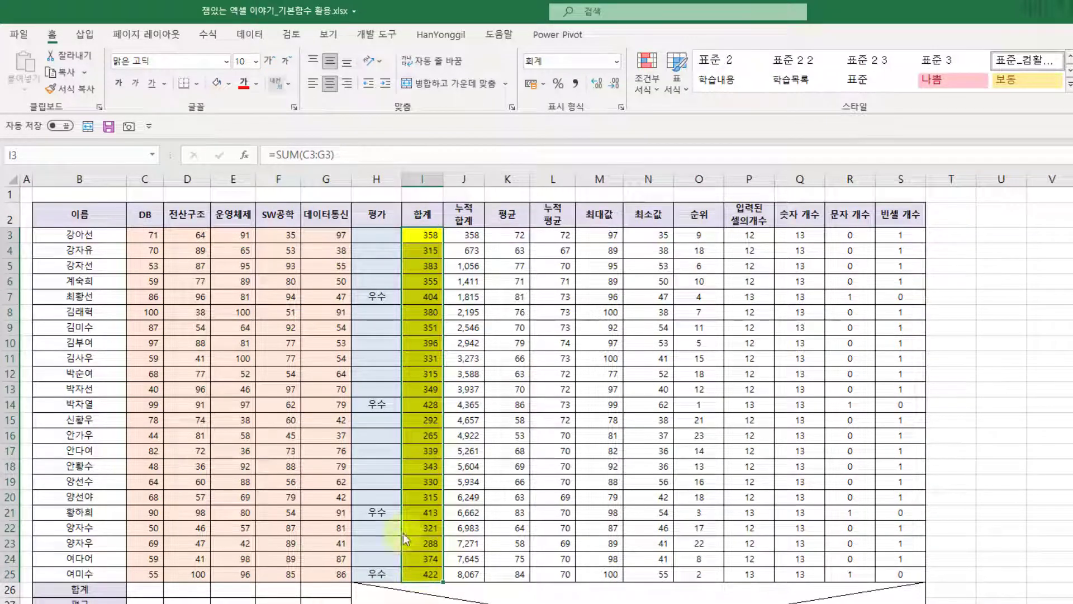
click(230, 84)
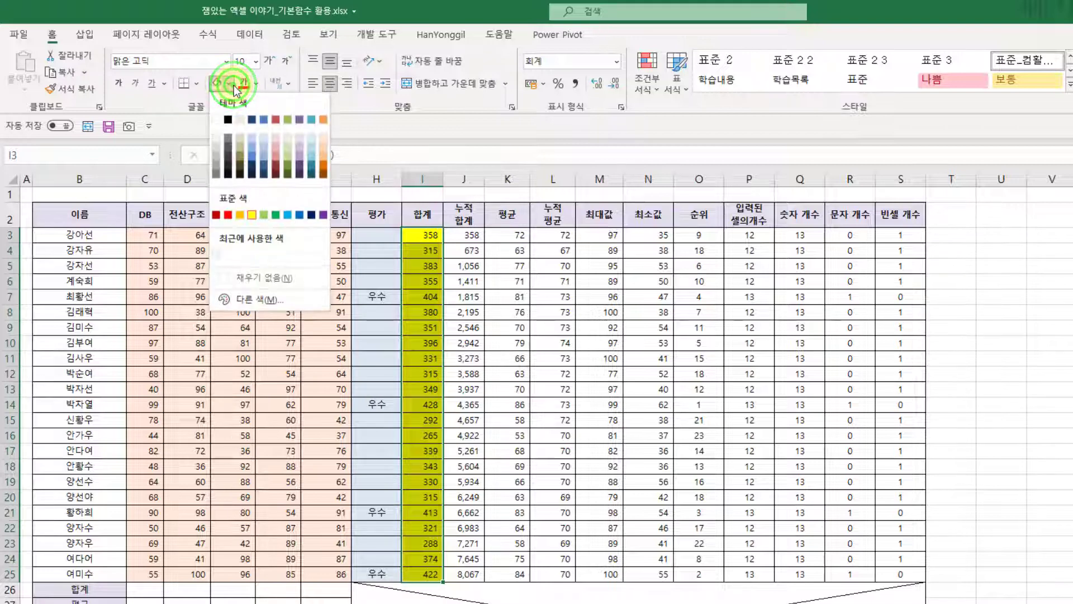
click(256, 278)
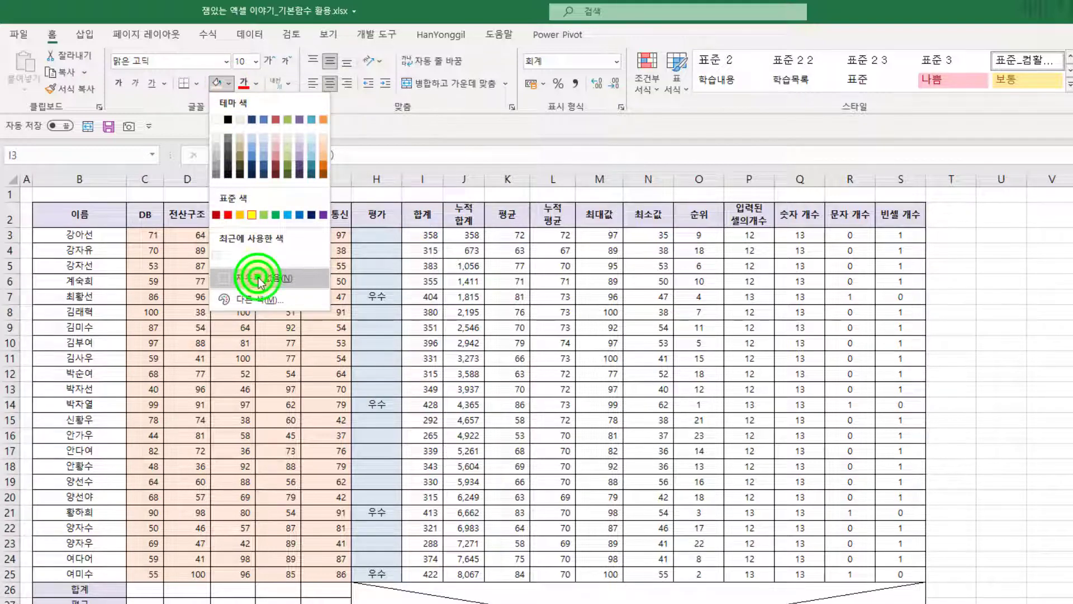
click(557, 348)
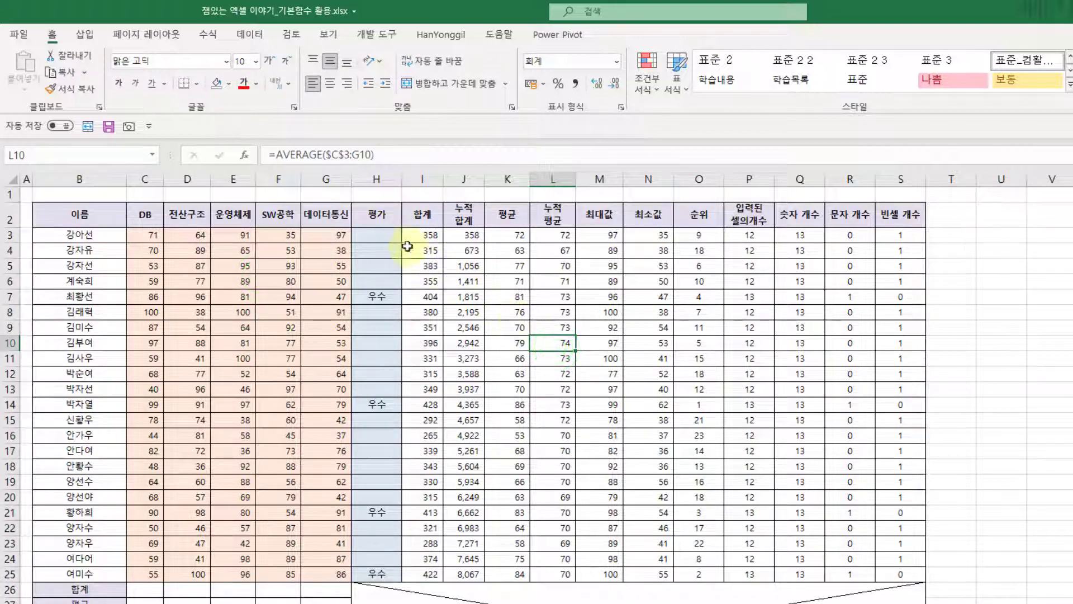
Clear the fill color of the 평가 cells H3:H25 with the no-fill option (채우기 없음)
mouse_move(382, 229)
mouse_down()
mouse_move(417, 528)
mouse_move(379, 570)
mouse_up()
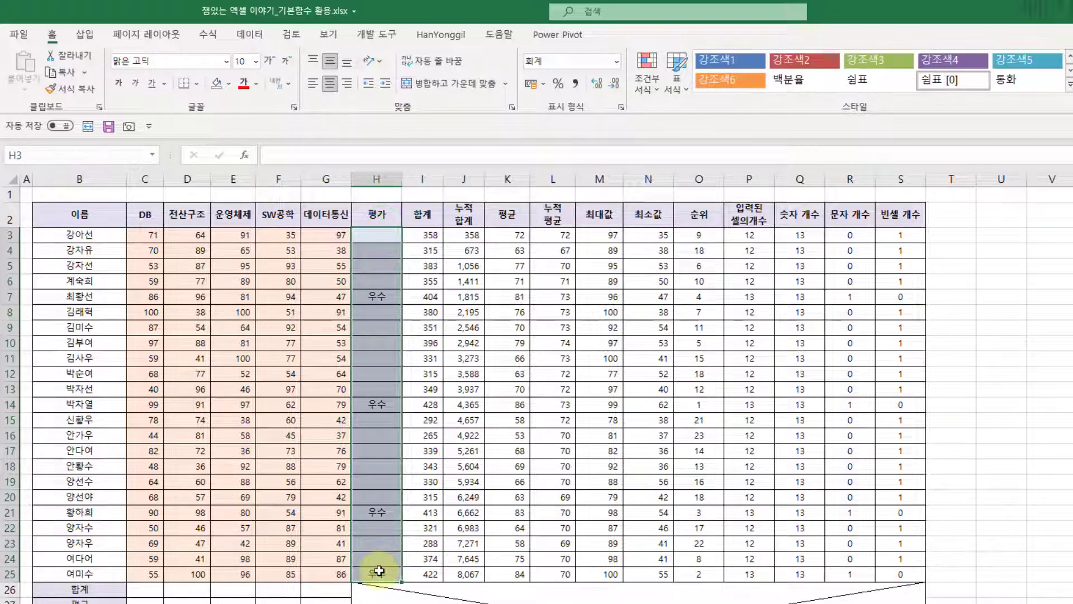
click(221, 82)
click(230, 89)
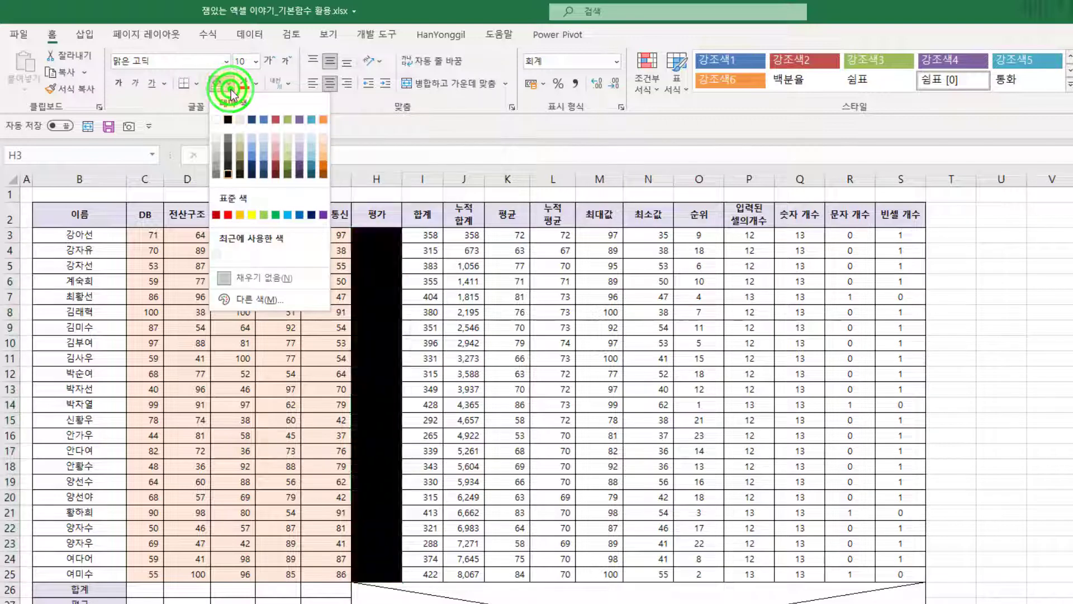
click(249, 279)
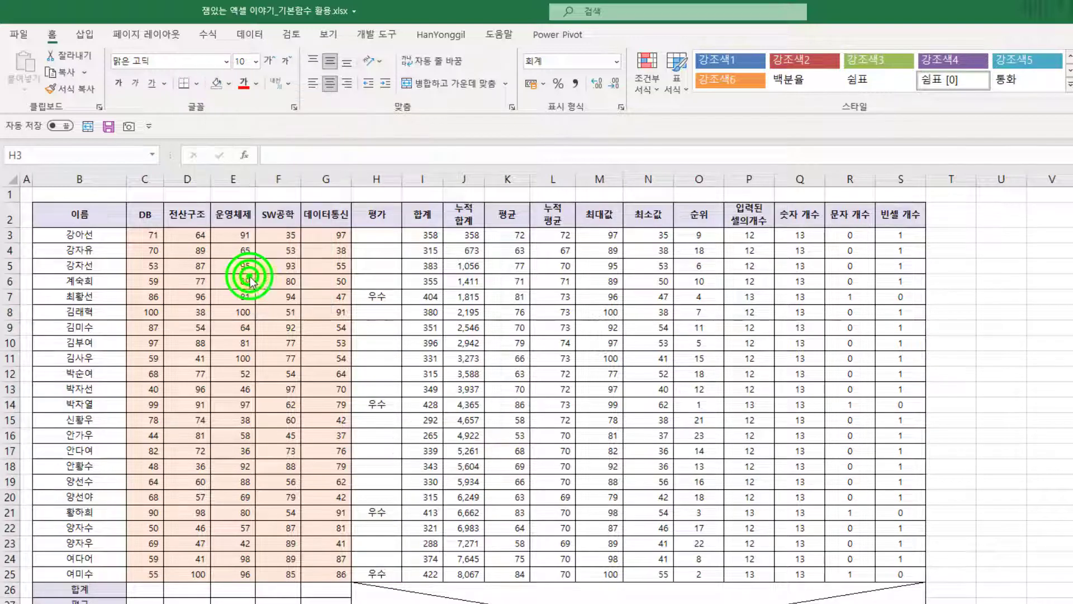
click(620, 416)
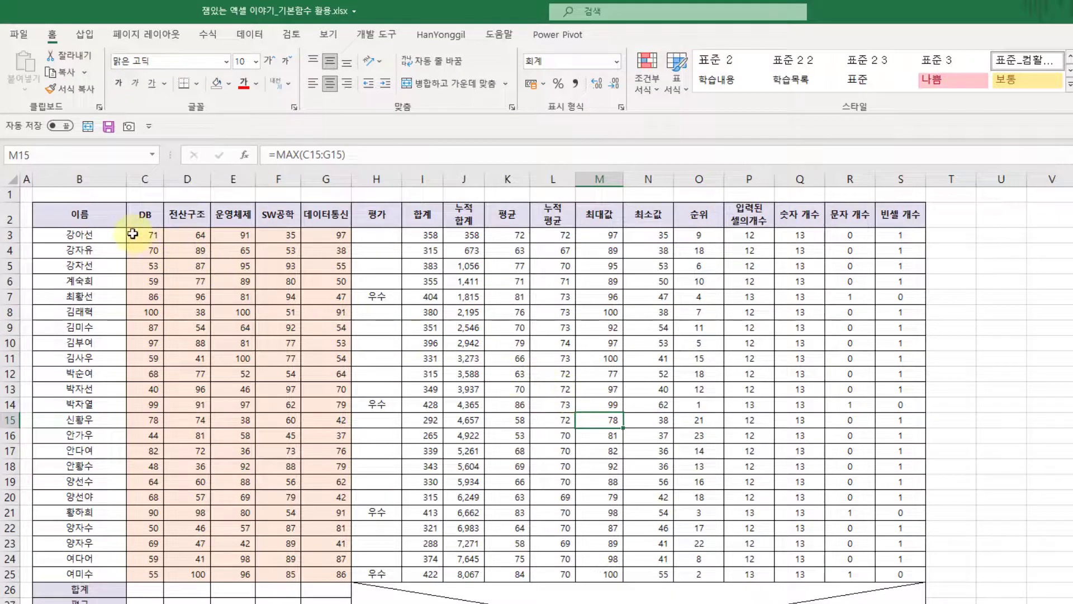
Total the DB scores in C26 with the formula =SUM(C3:C25)
drag(132, 234, 323, 575)
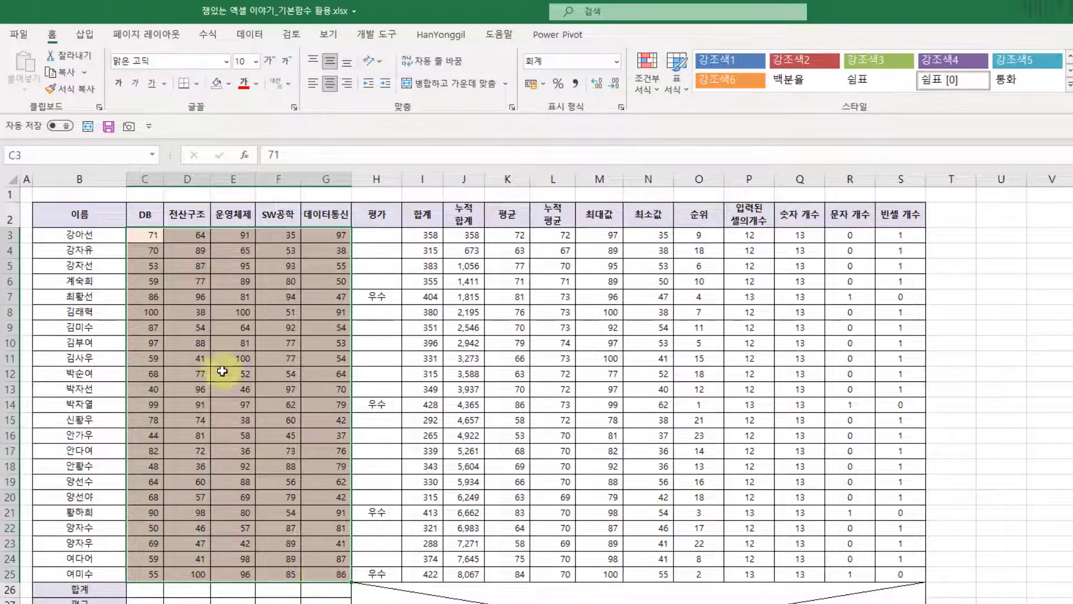
click(186, 299)
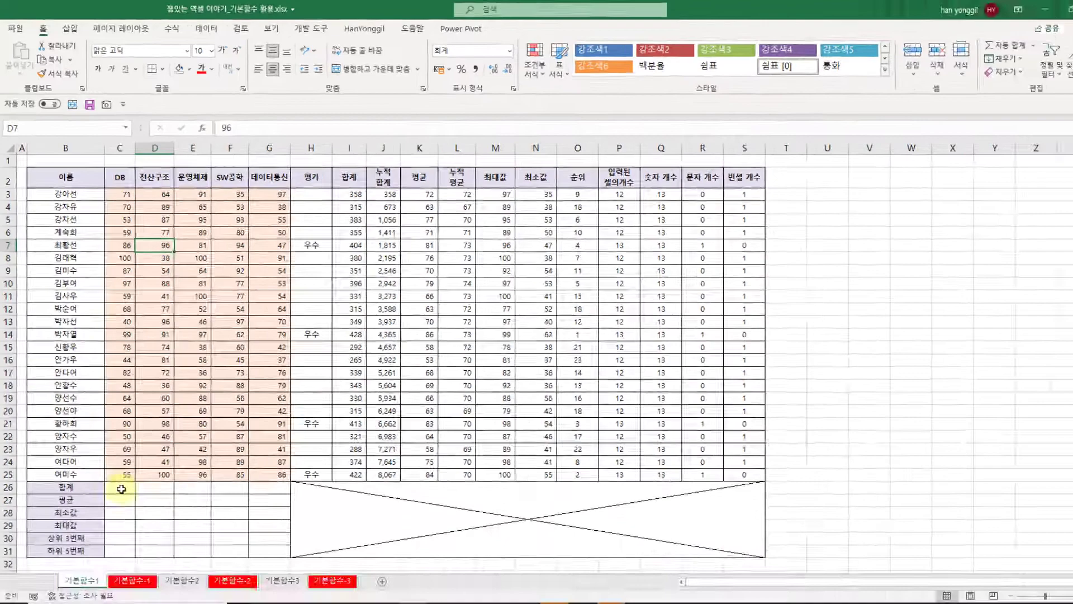
click(146, 591)
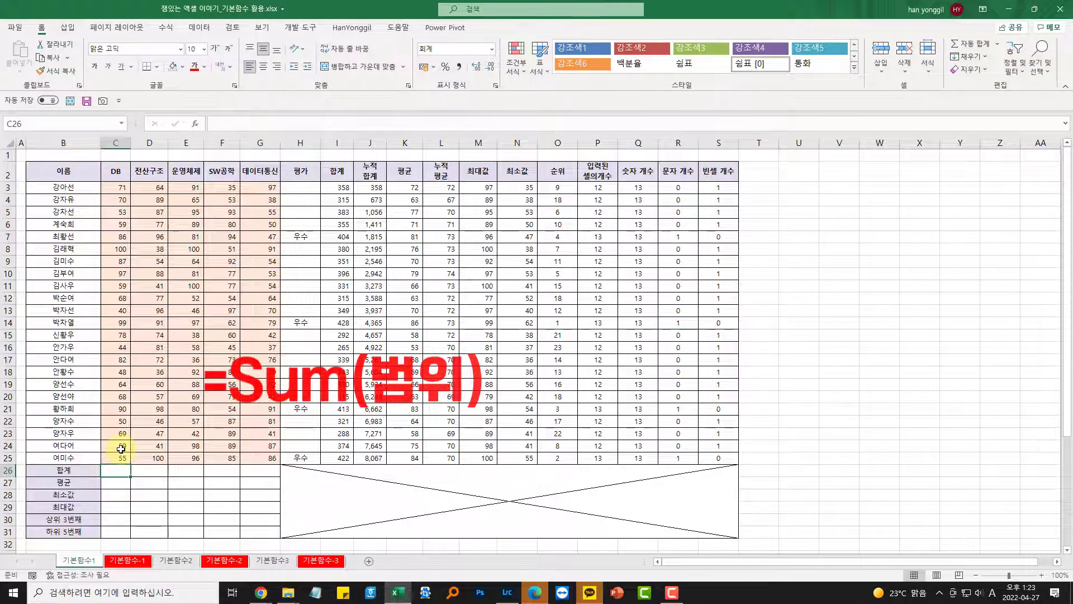
text(=sum)
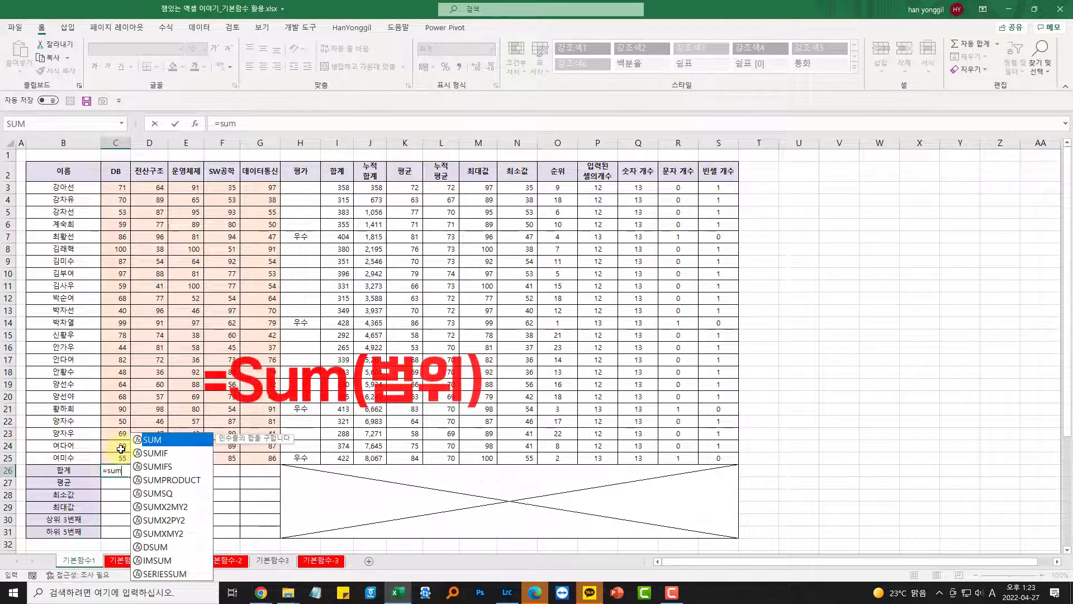
key(Tab)
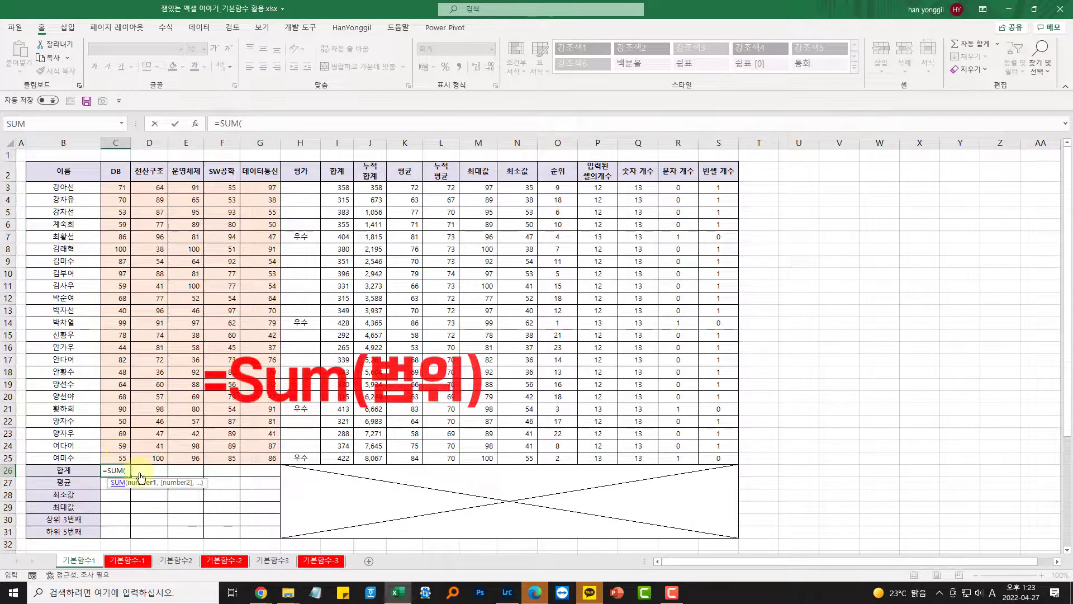
drag(113, 191, 111, 461)
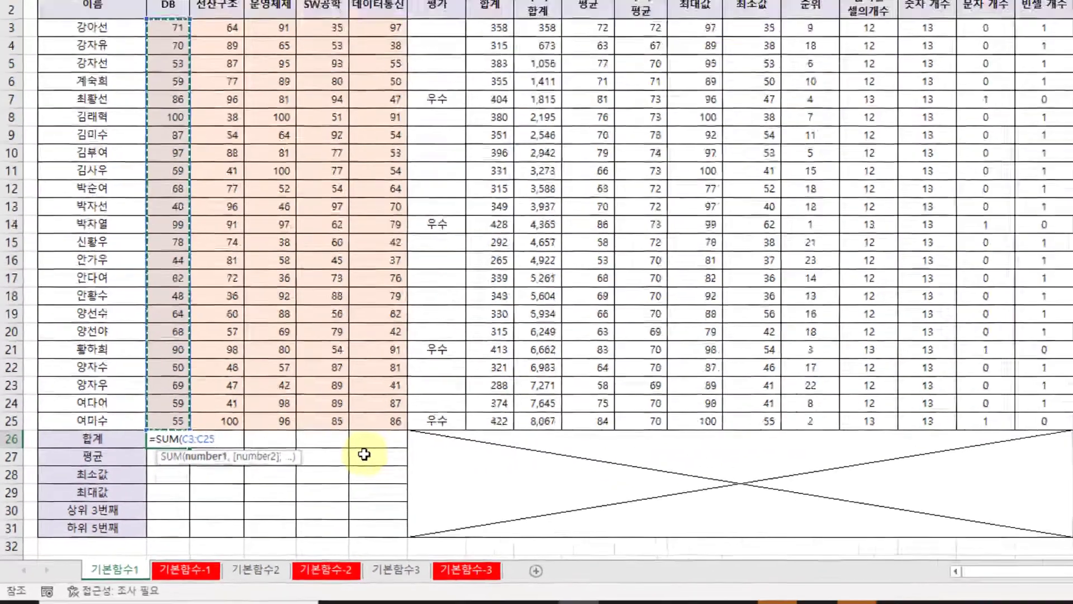
key(Return)
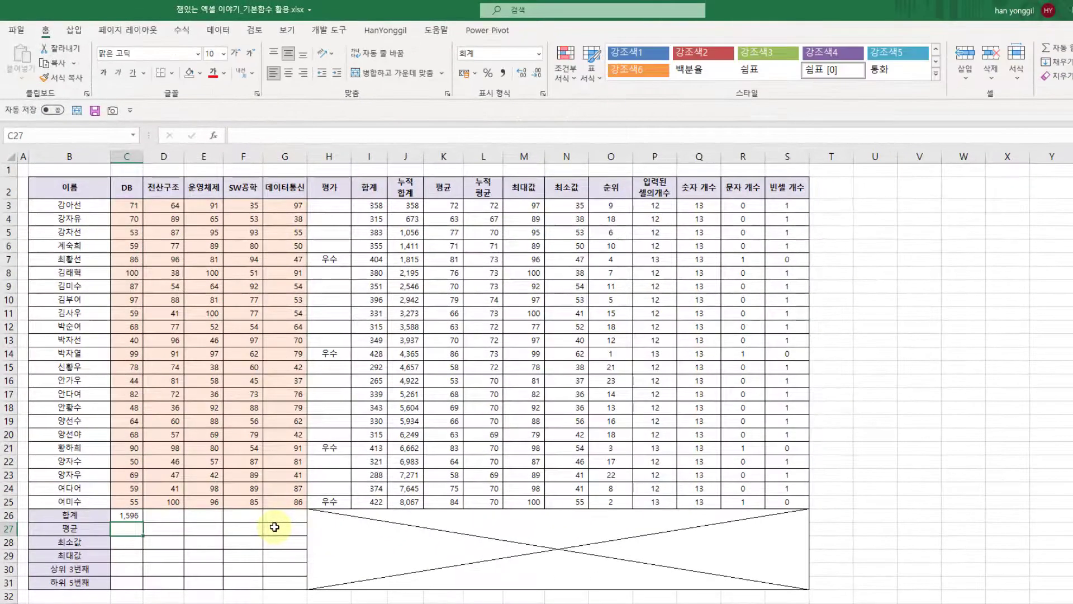
Fill the total formula from C26 across to G26 and inspect the copied formula in G26
click(120, 513)
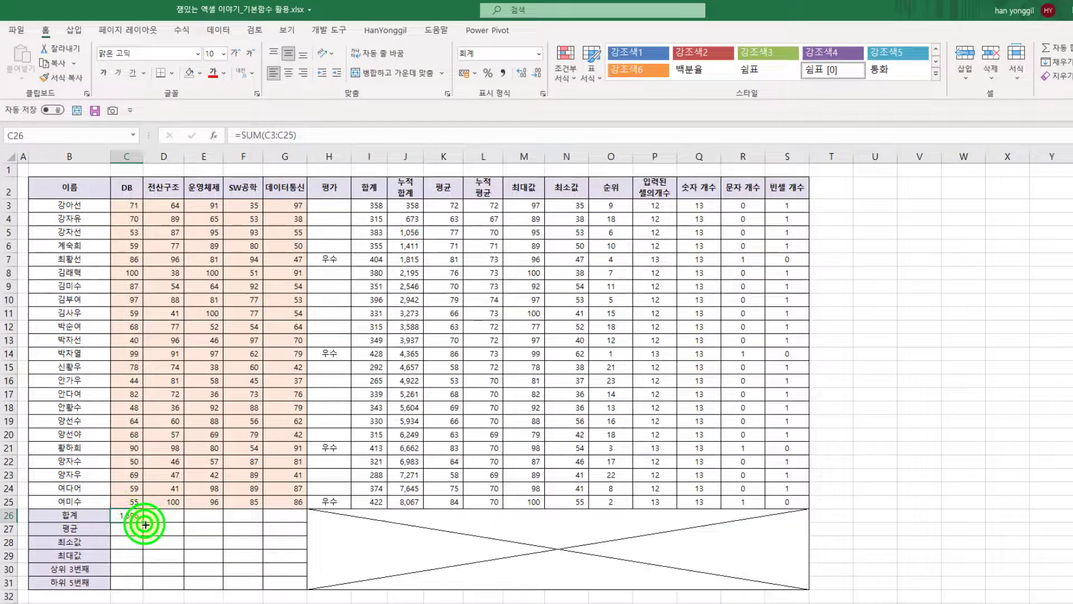
drag(145, 524, 292, 527)
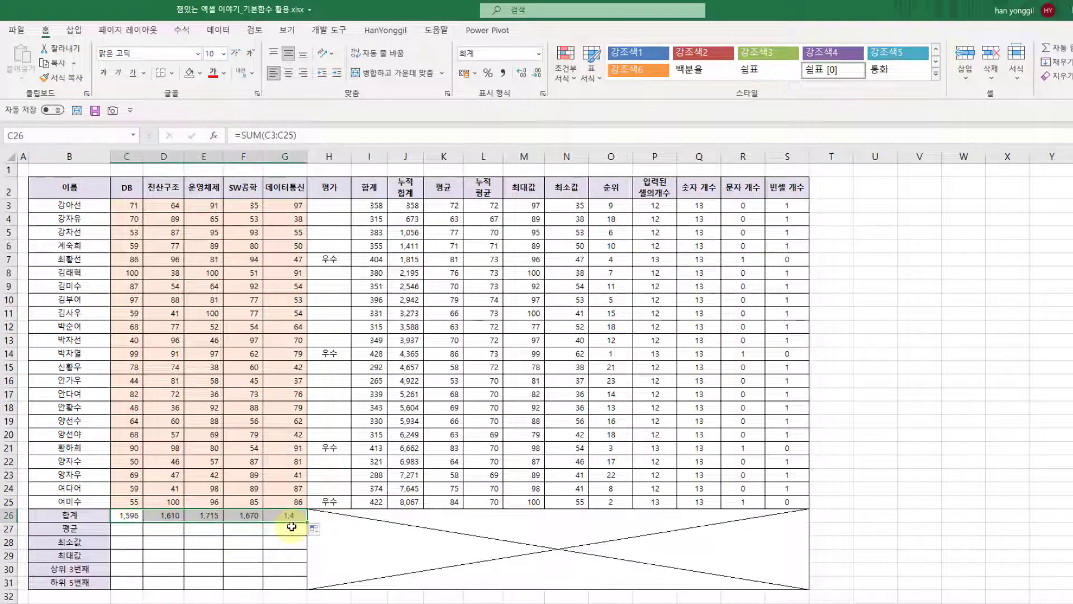
click(291, 512)
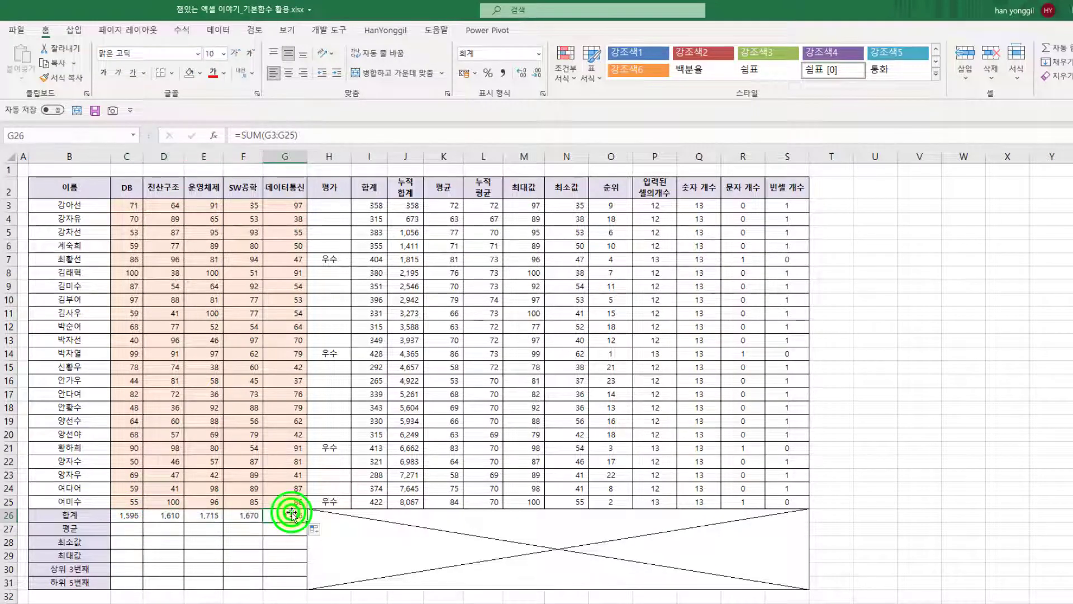
double_click(289, 514)
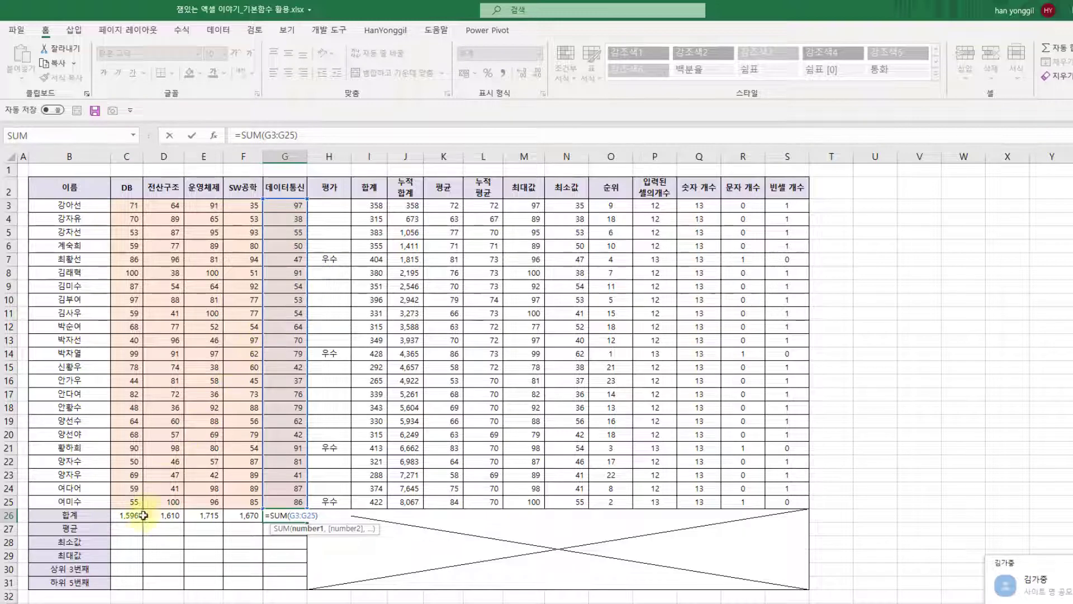
click(132, 529)
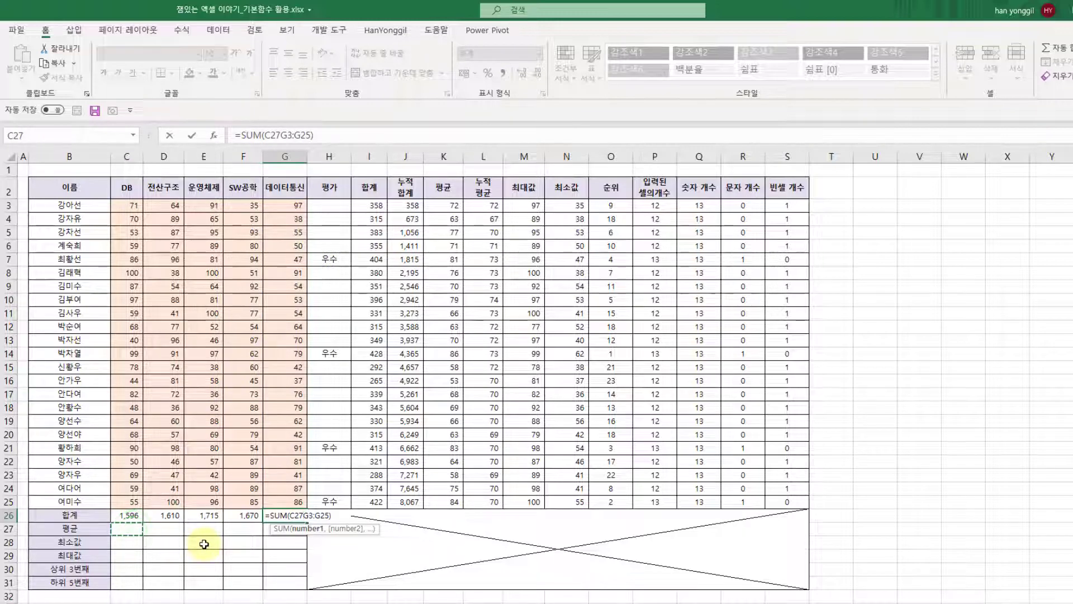
text(=)
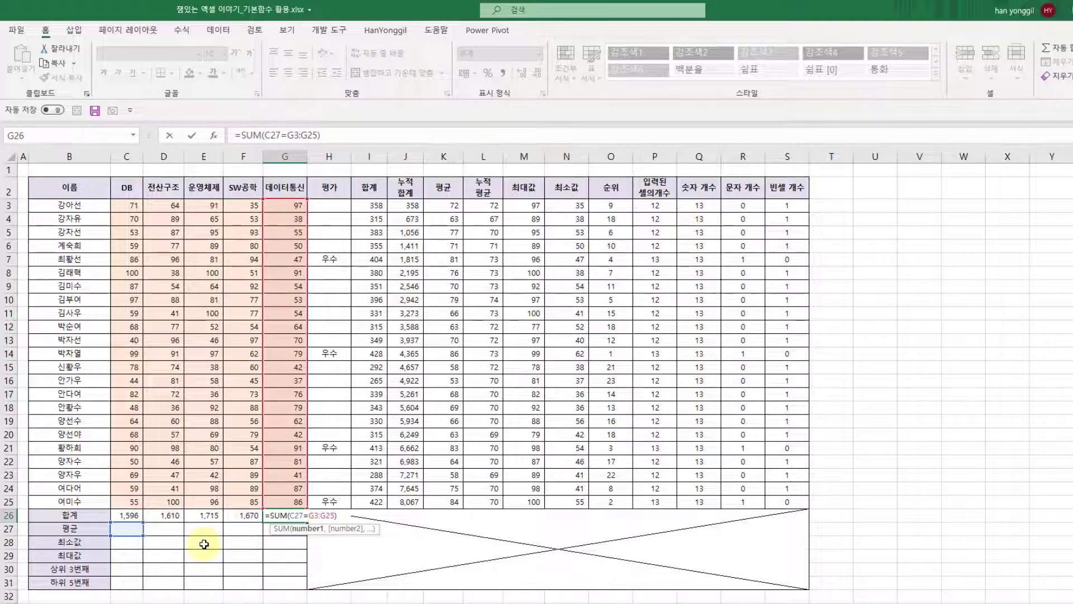
text(=)
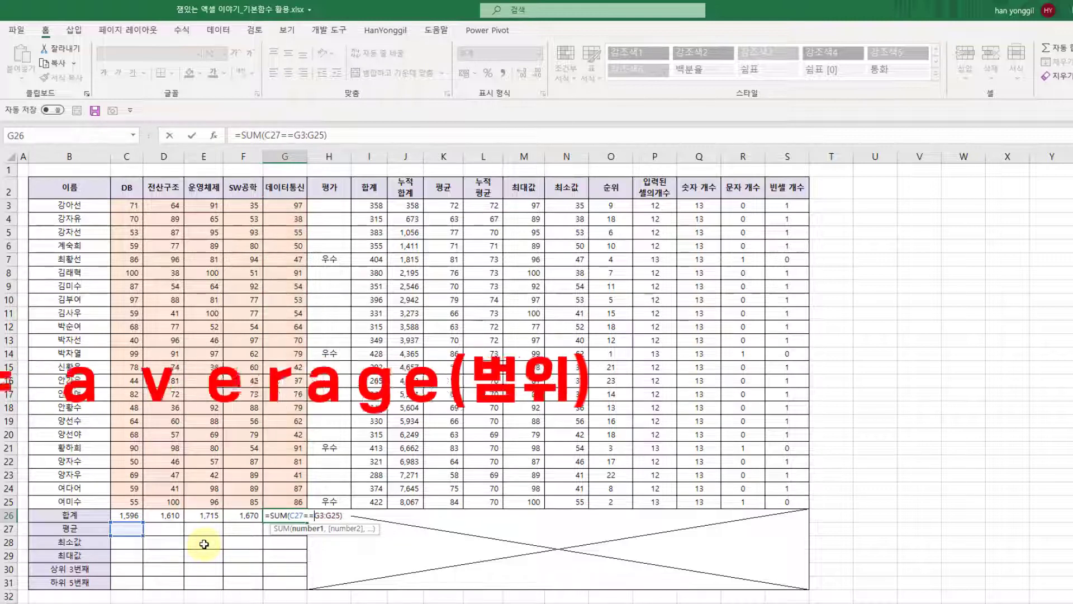
key(Escape)
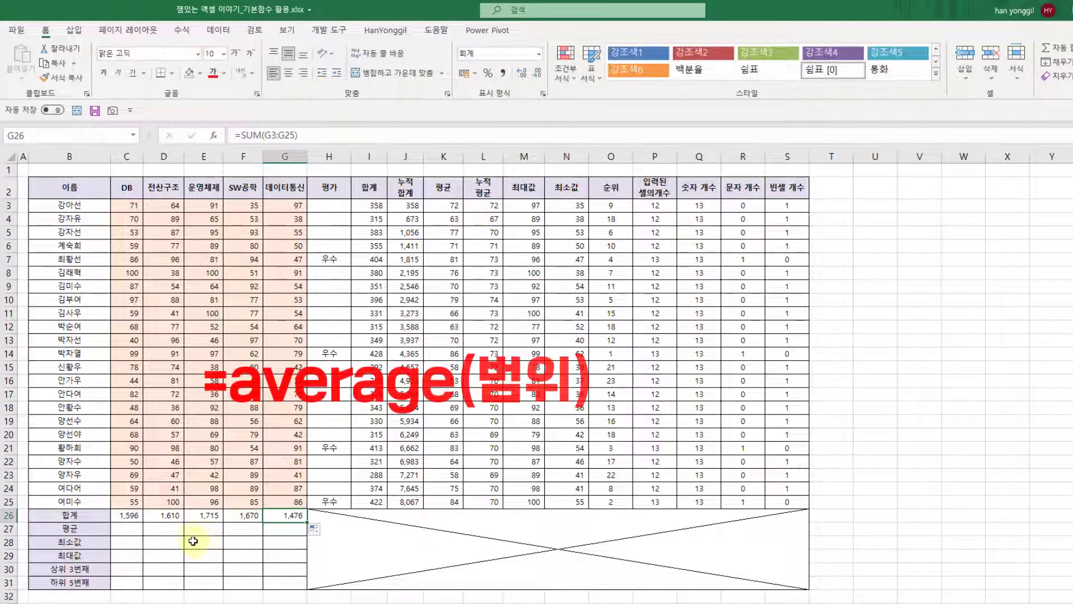
Calculate the average of the DB scores in C27 with the formula =AVERAGE(C3:C25)
click(126, 521)
click(126, 527)
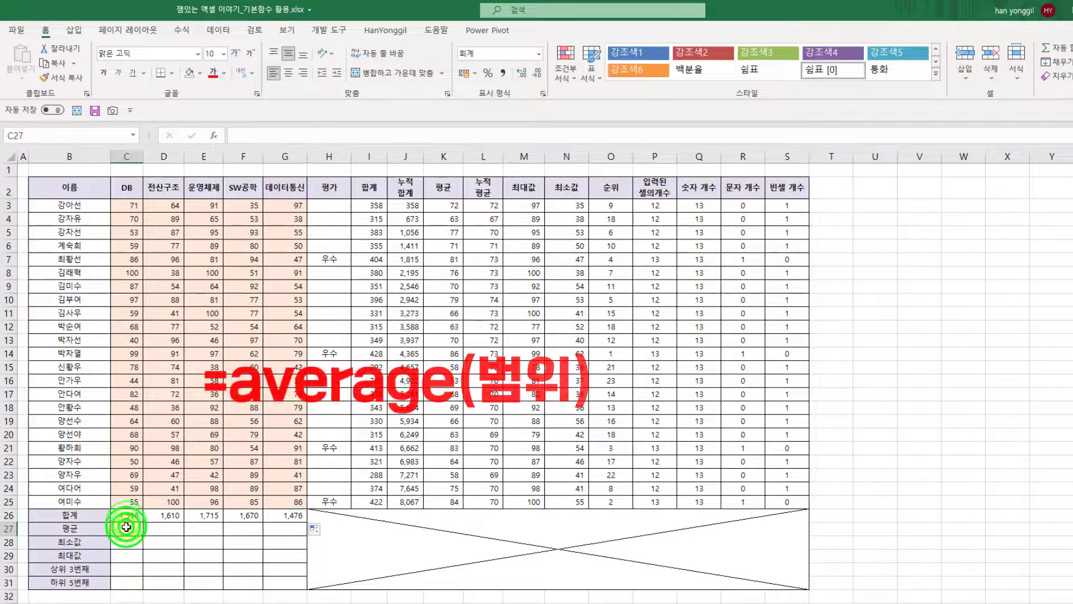
text(=aver)
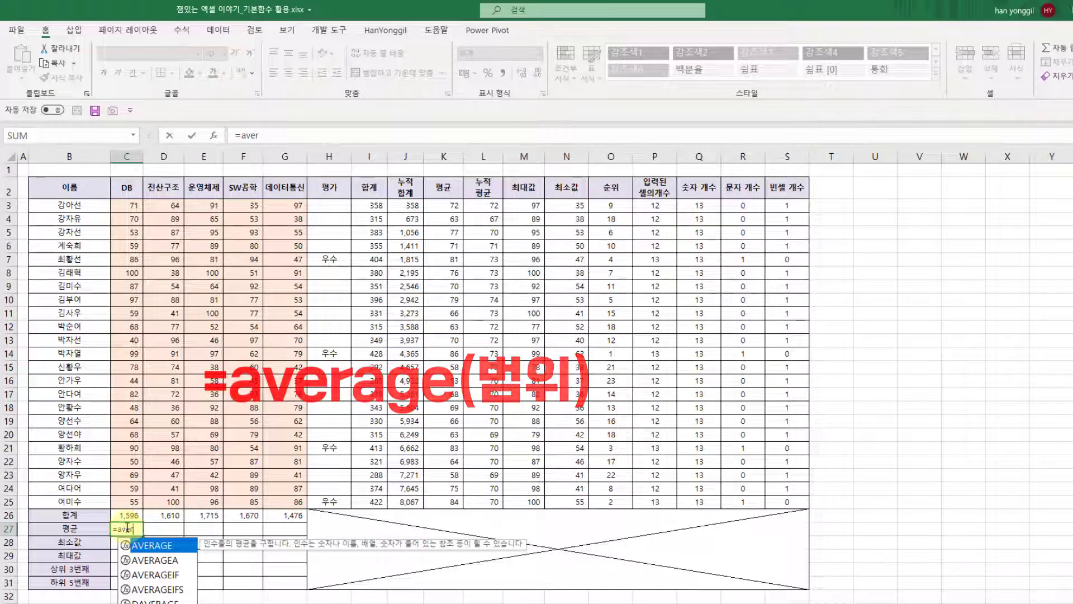
key(Tab)
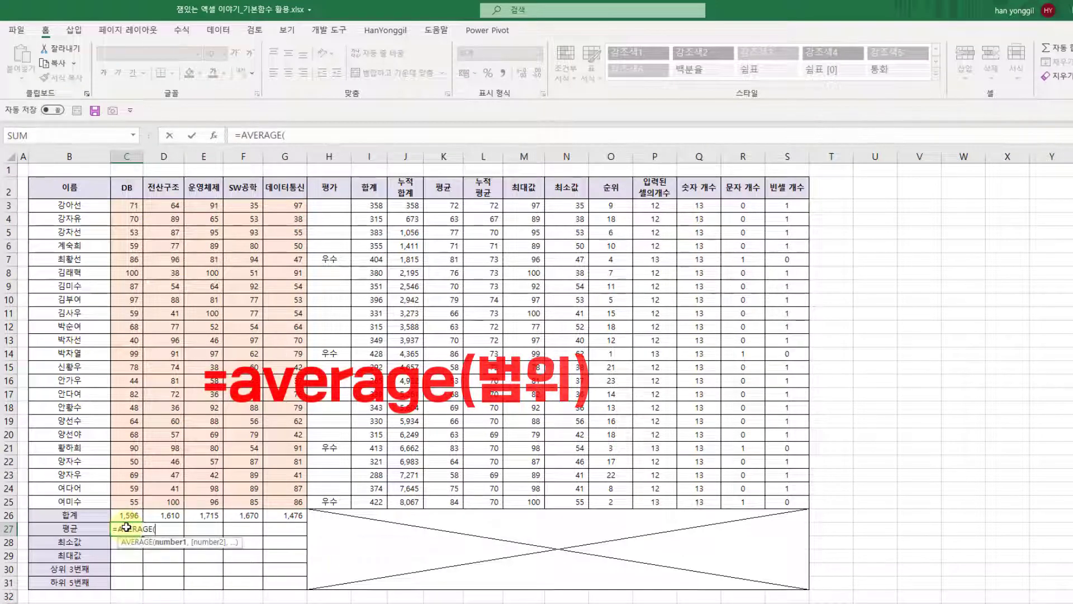
click(131, 208)
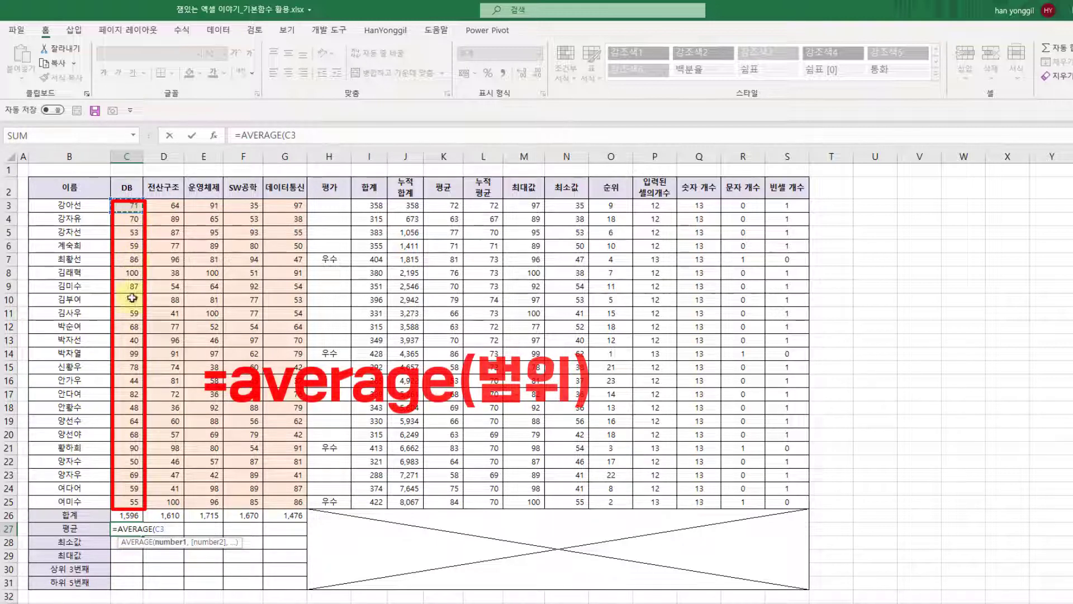
drag(123, 492, 124, 503)
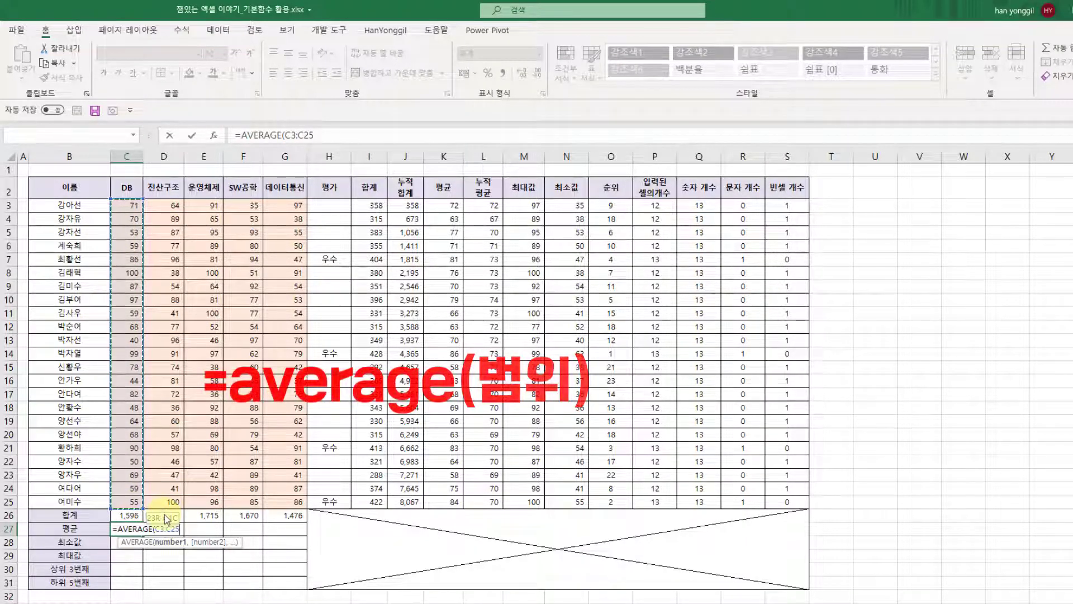
key(Return)
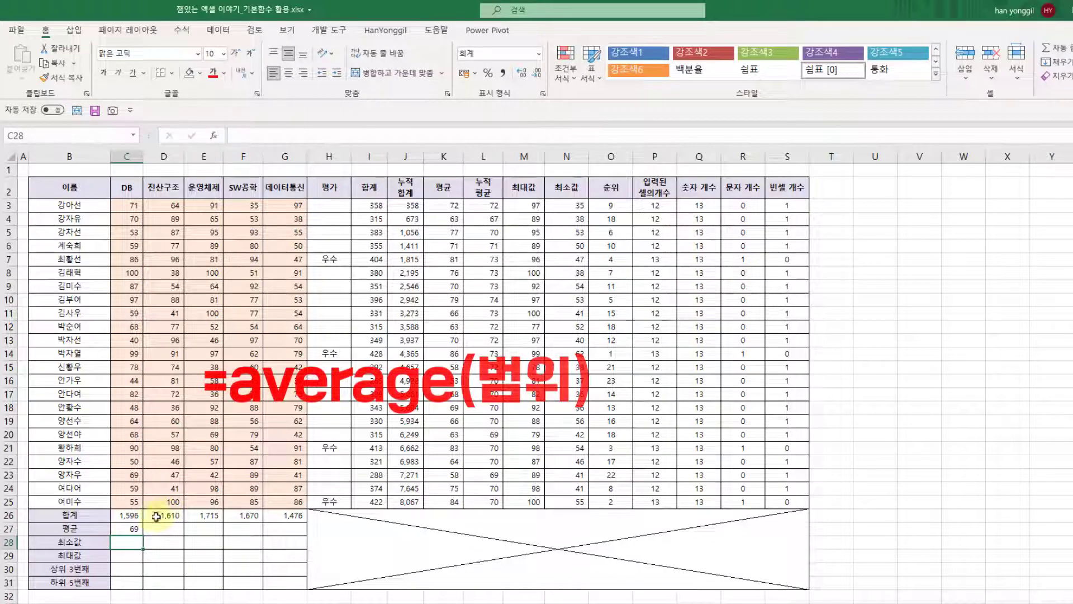
click(139, 530)
click(145, 538)
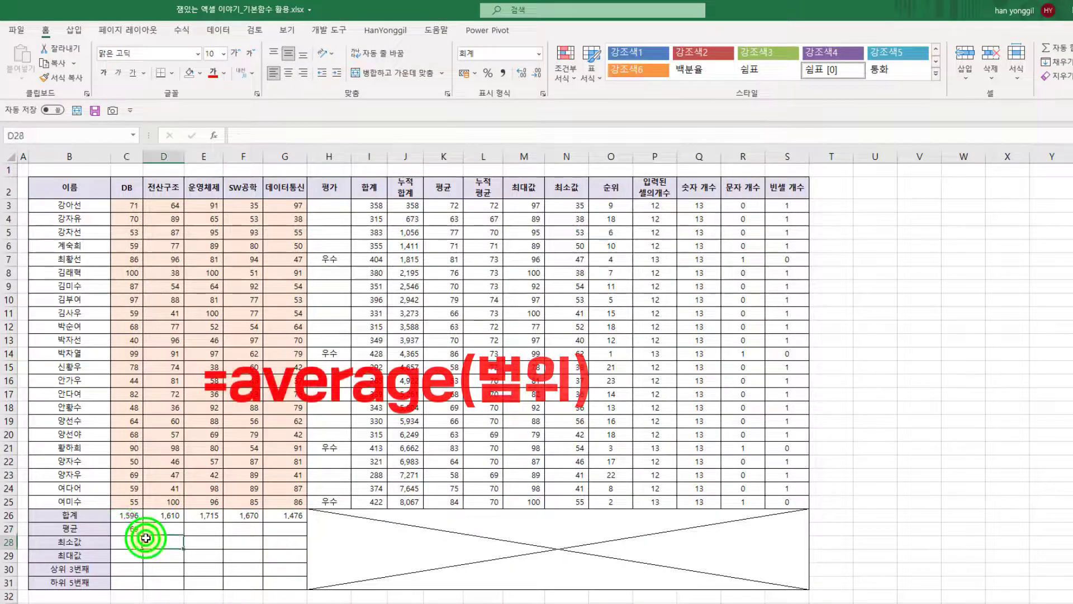
Fill the average formula from C27 across to G27 for the remaining subjects
click(140, 530)
drag(143, 535, 286, 538)
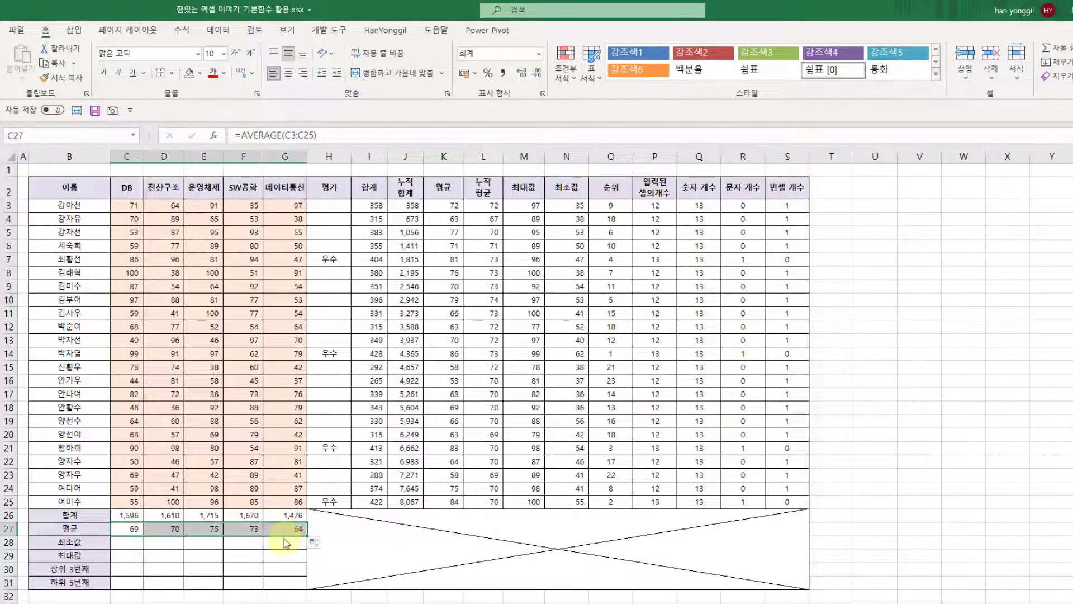
Find the lowest DB score in C28 with the formula =MIN(C3:C25) and fill it across to G28
click(131, 545)
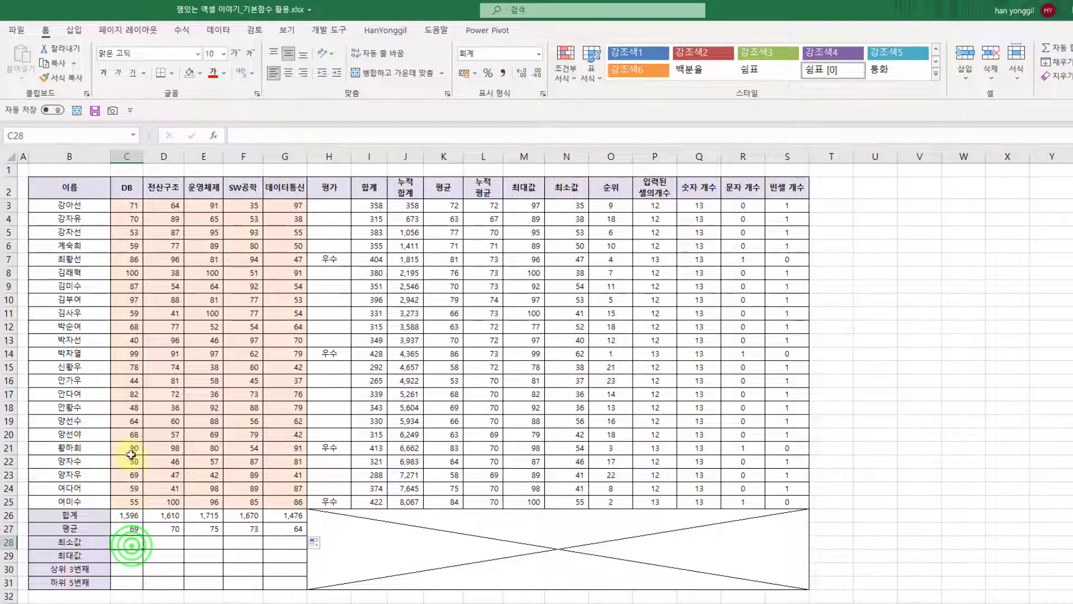
drag(133, 205, 135, 507)
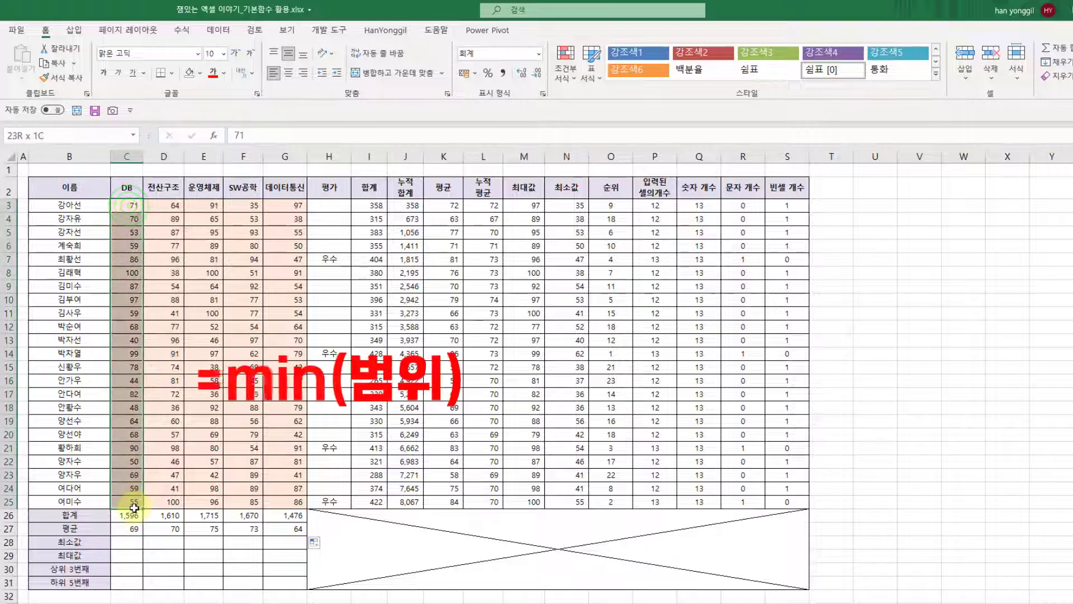
click(134, 541)
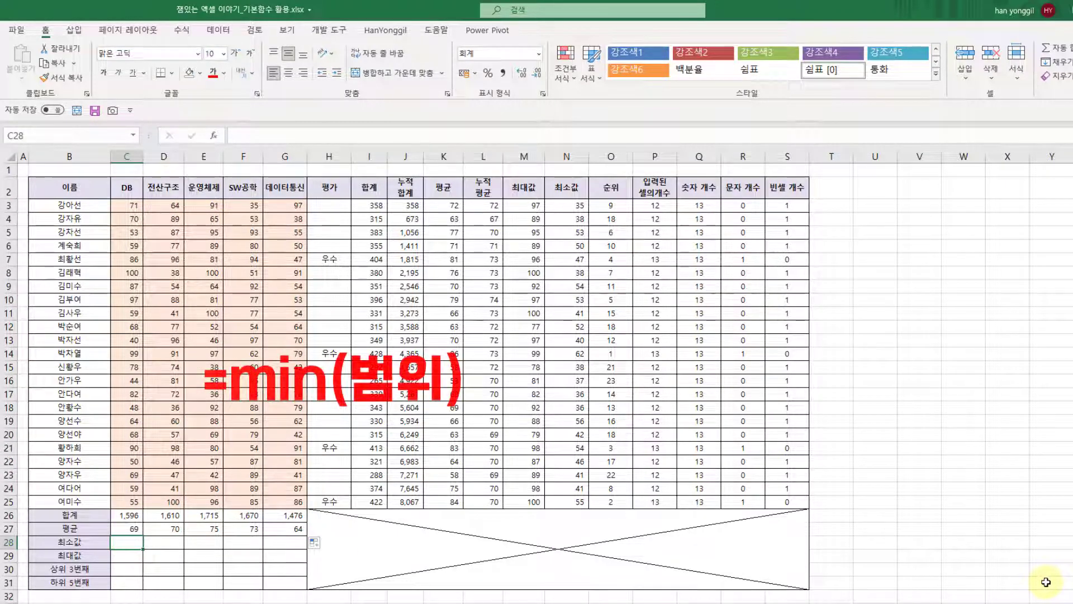
text(=min)
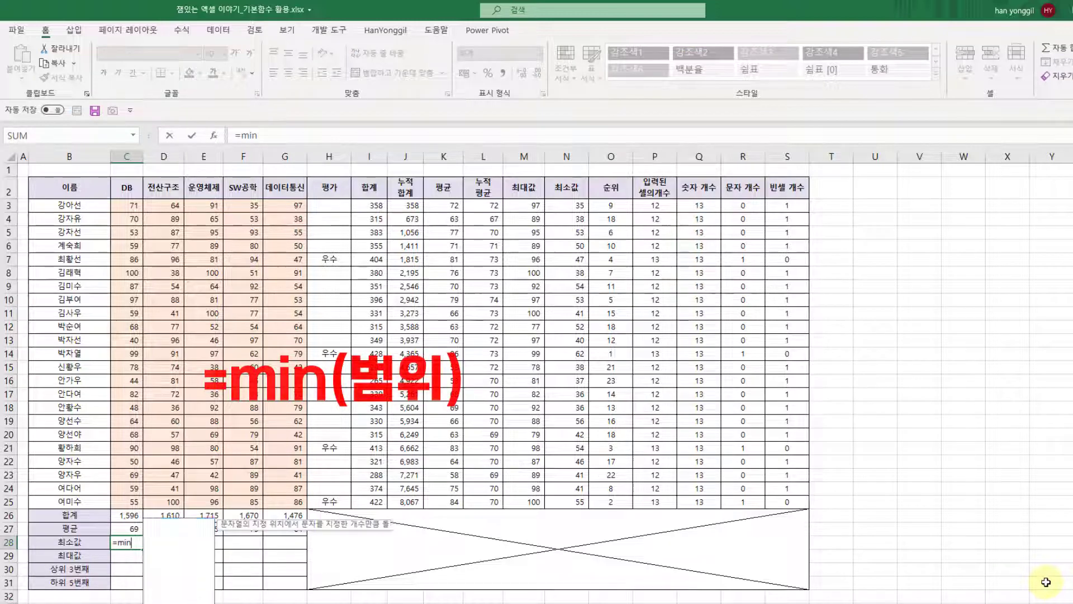
key(Tab)
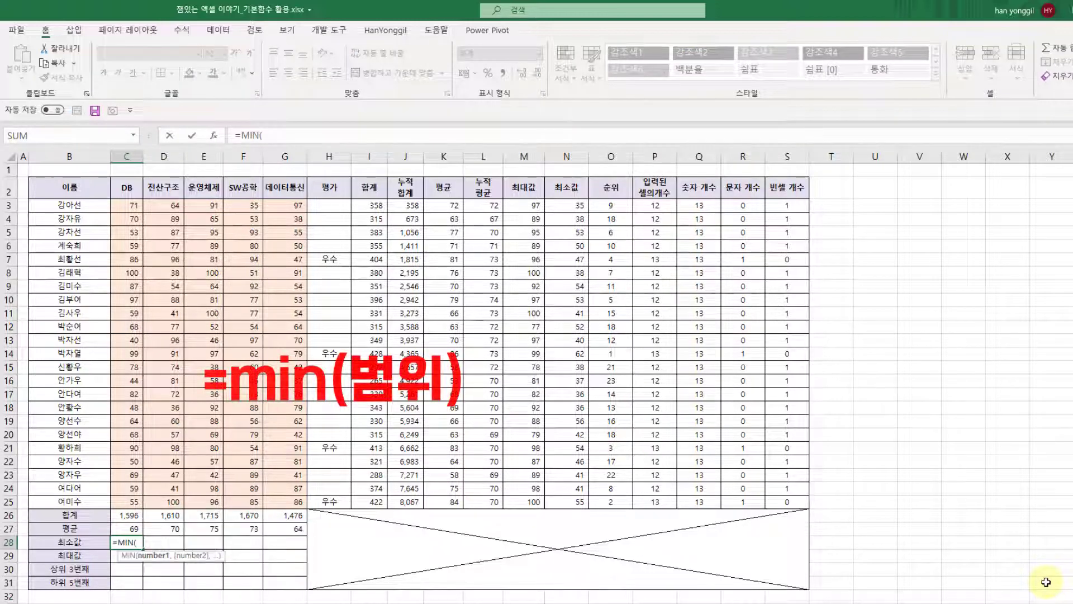
click(129, 204)
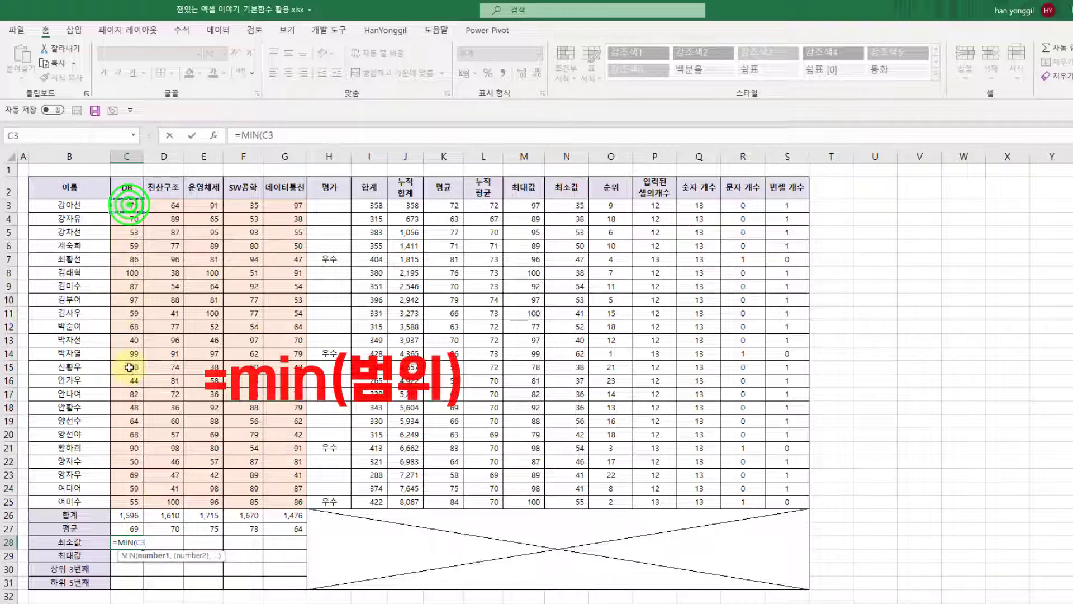
shift+click(132, 501)
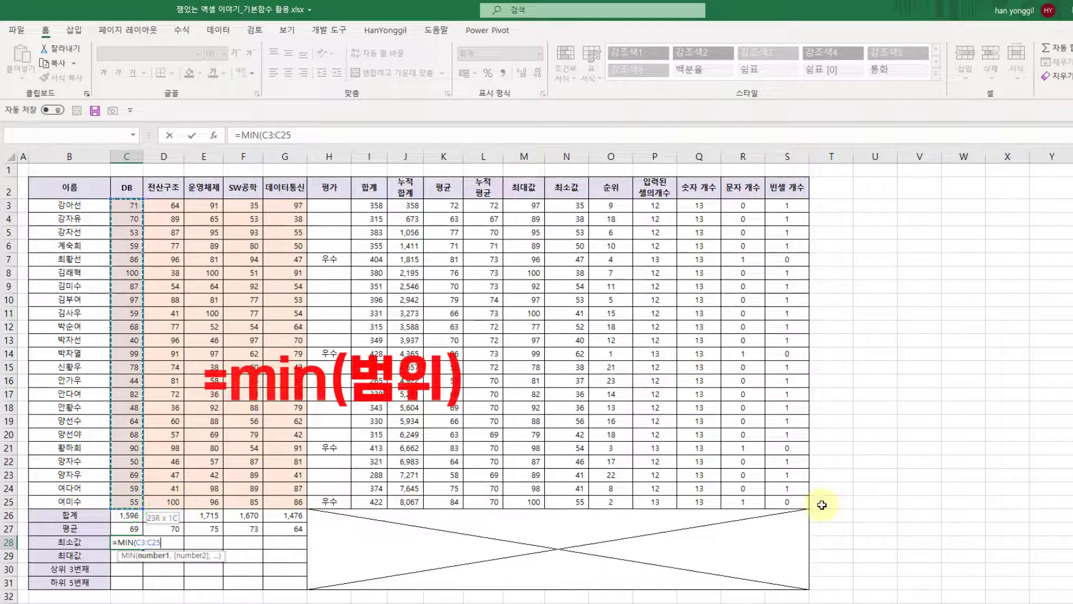
key(Return)
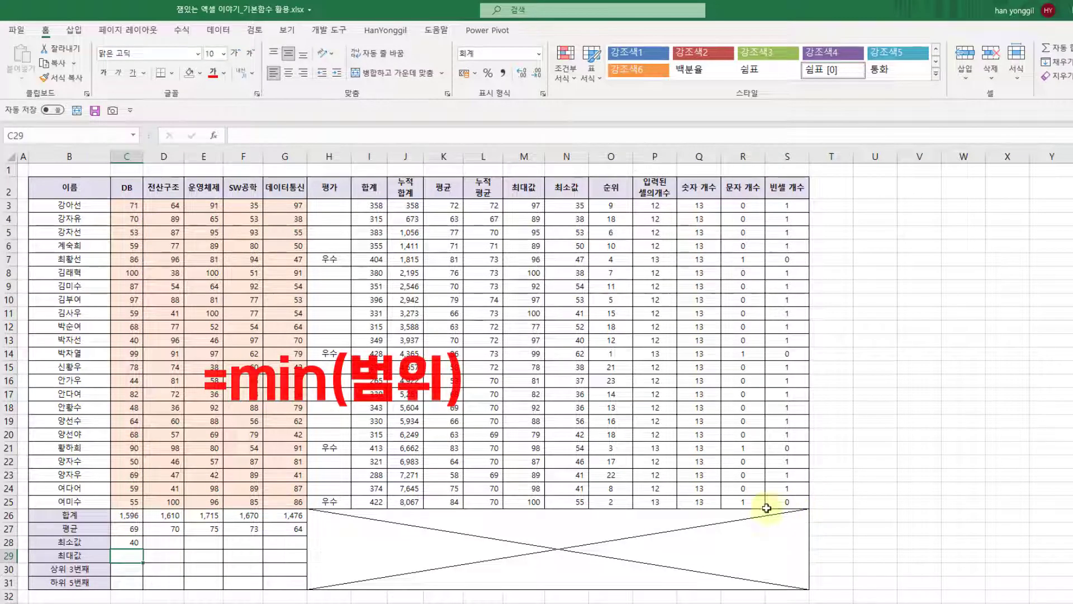
click(130, 545)
drag(142, 548, 290, 551)
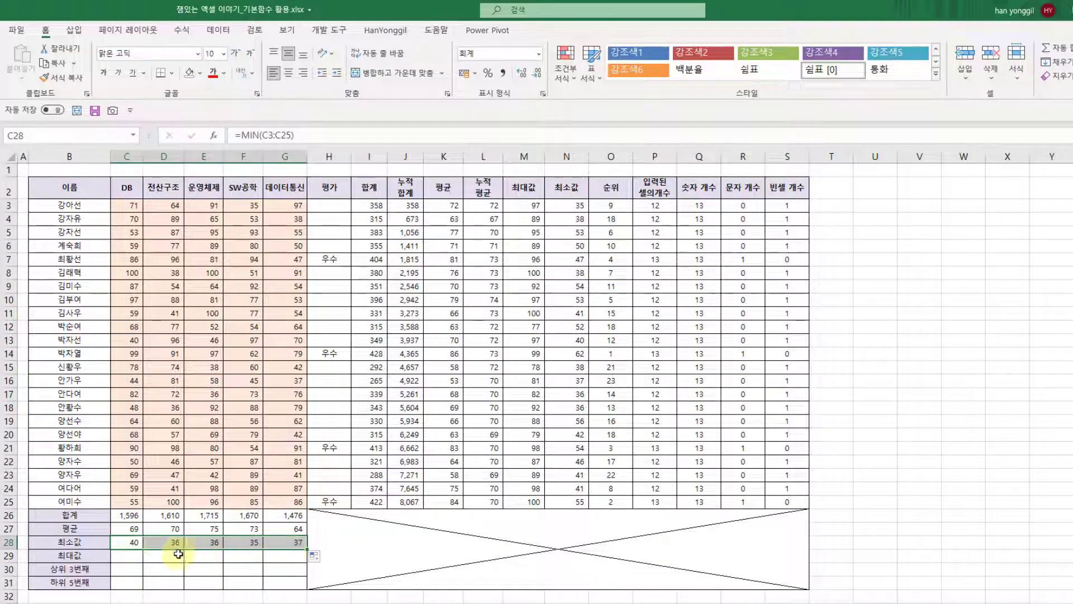
Find the highest DB score in C29 with the formula =MAX(C3:C25) and fill it across to G29
click(127, 555)
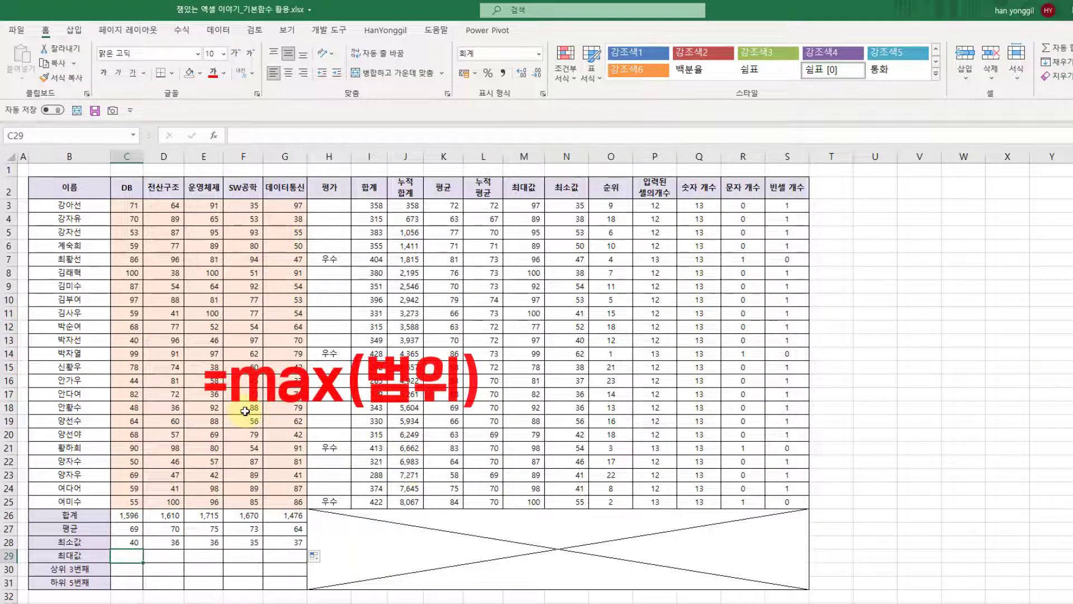
text(=max)
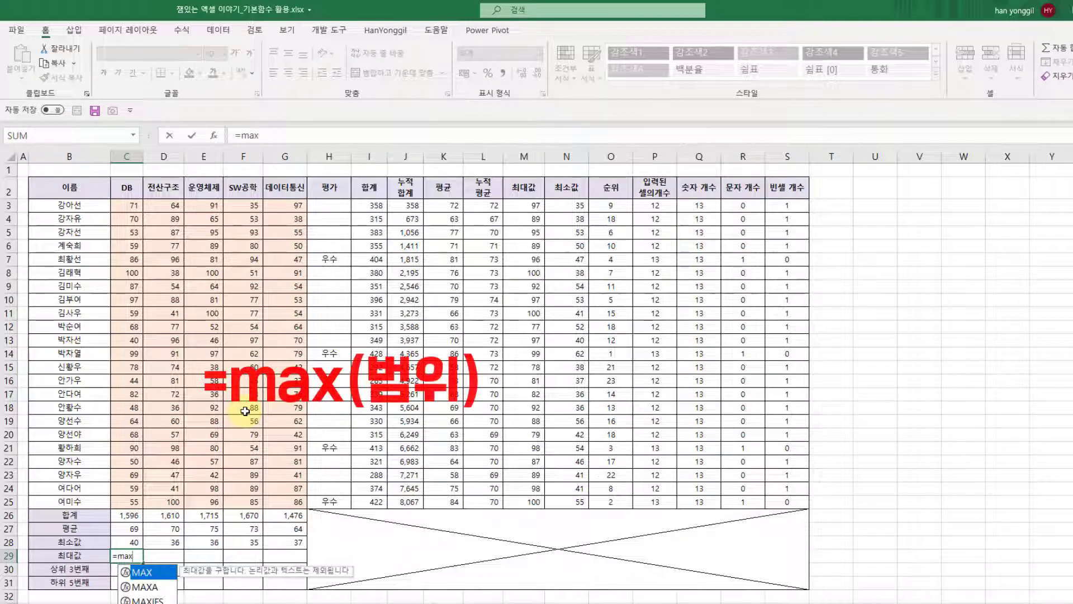
key(Tab)
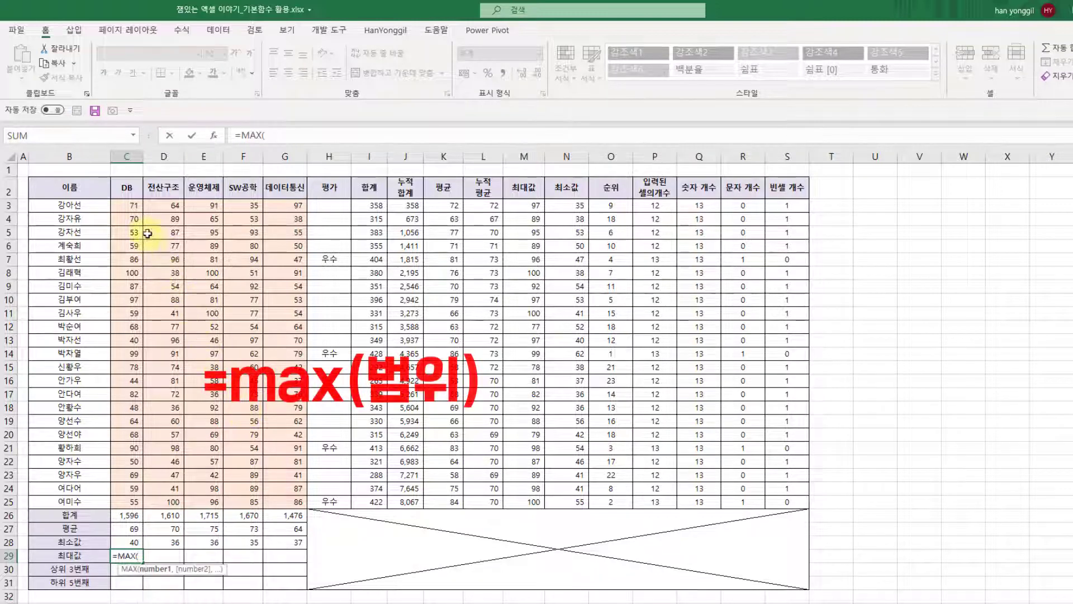
click(131, 204)
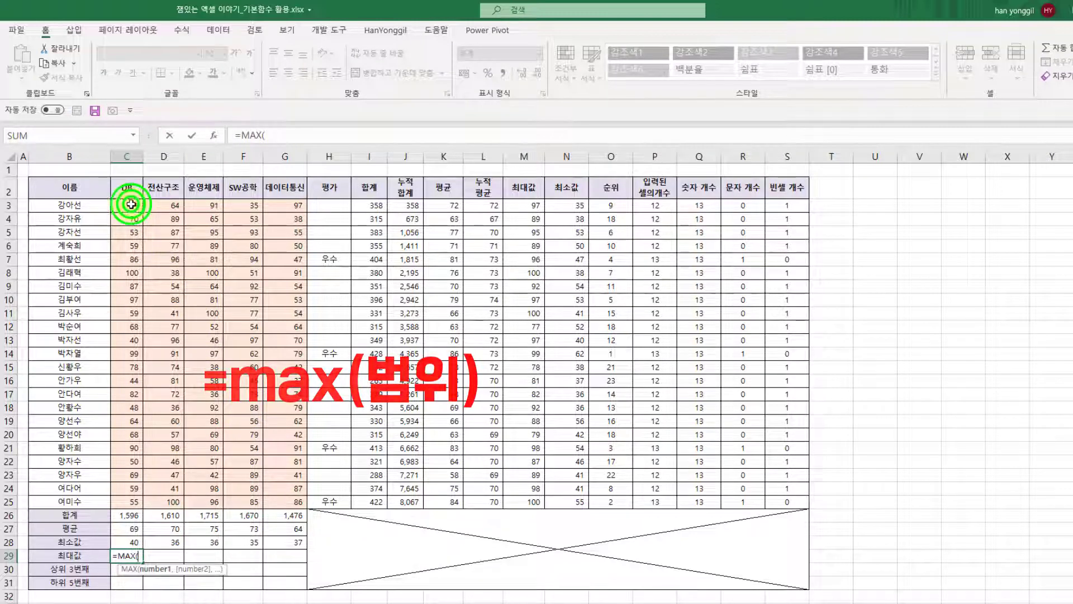
shift+click(130, 502)
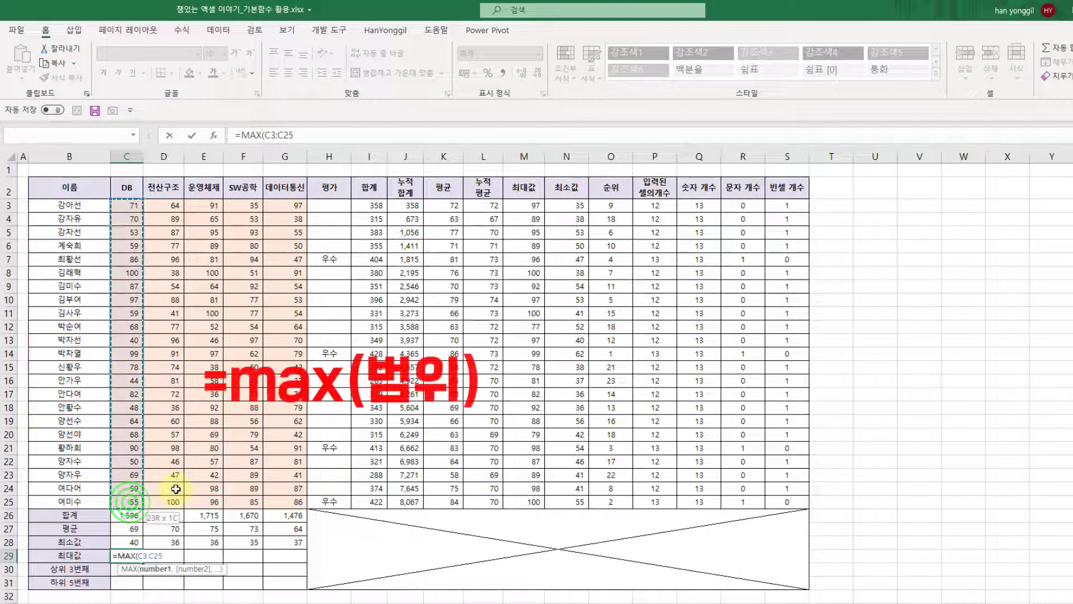
key(Return)
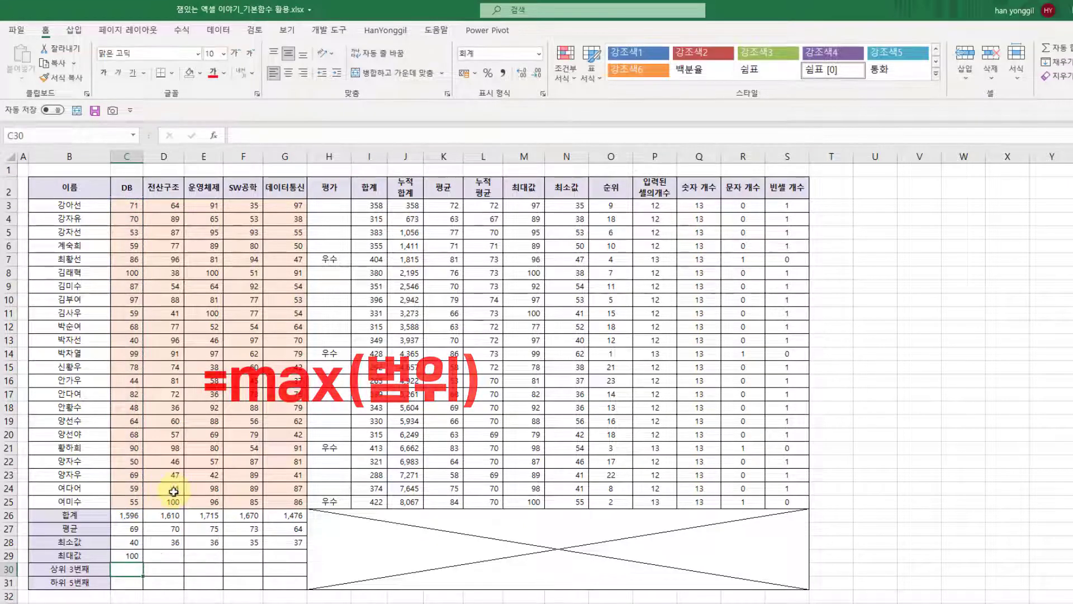
click(131, 555)
drag(143, 562, 291, 559)
Find the third-highest DB score in C30 with the formula =LARGE(C3:C25,3) and fill it across to G30
click(140, 569)
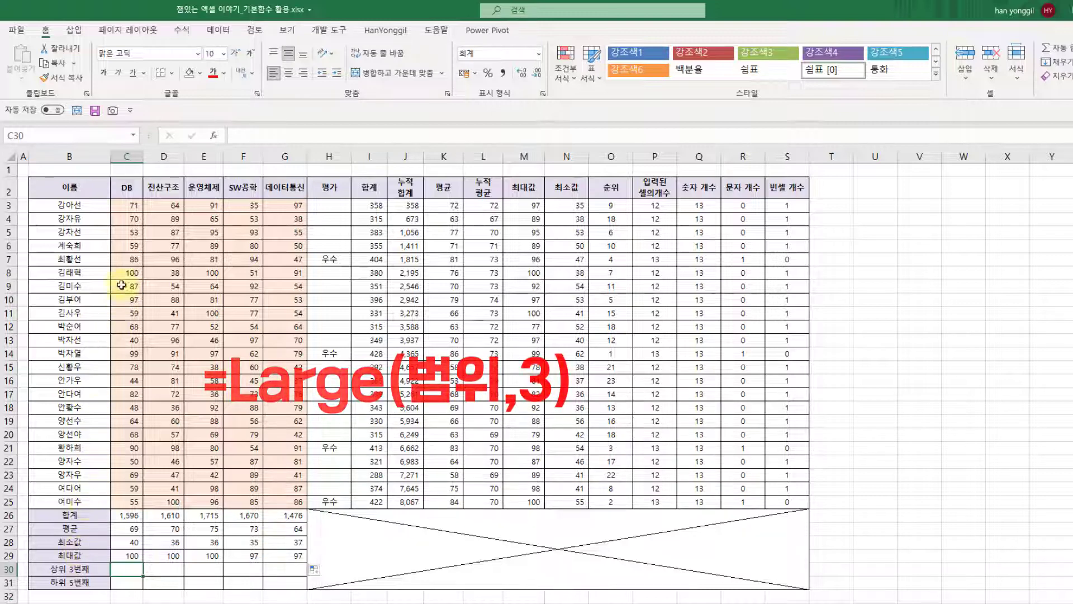
drag(133, 207, 121, 500)
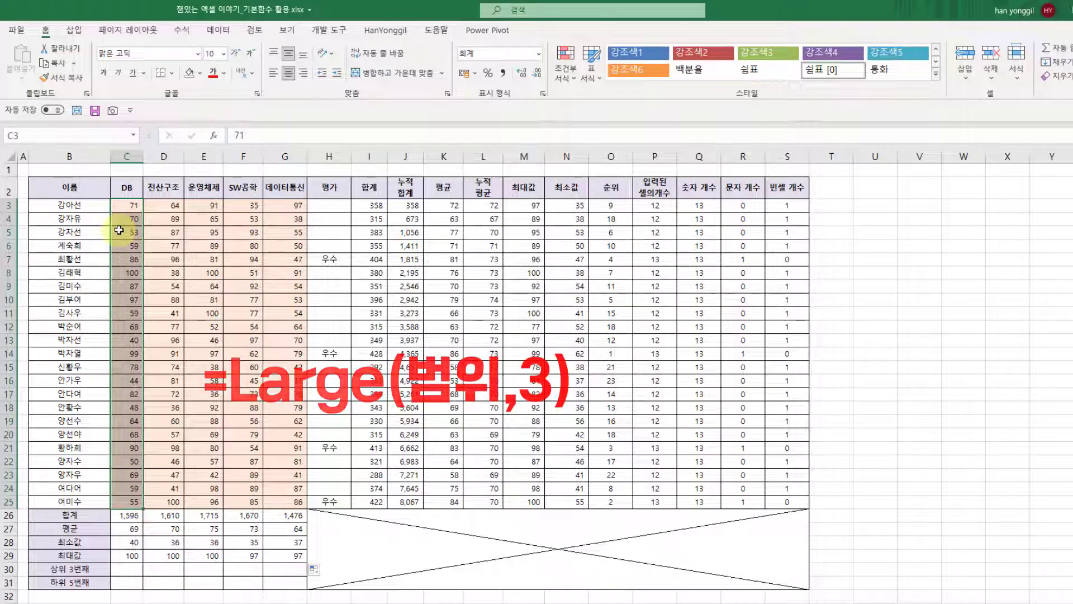
click(123, 571)
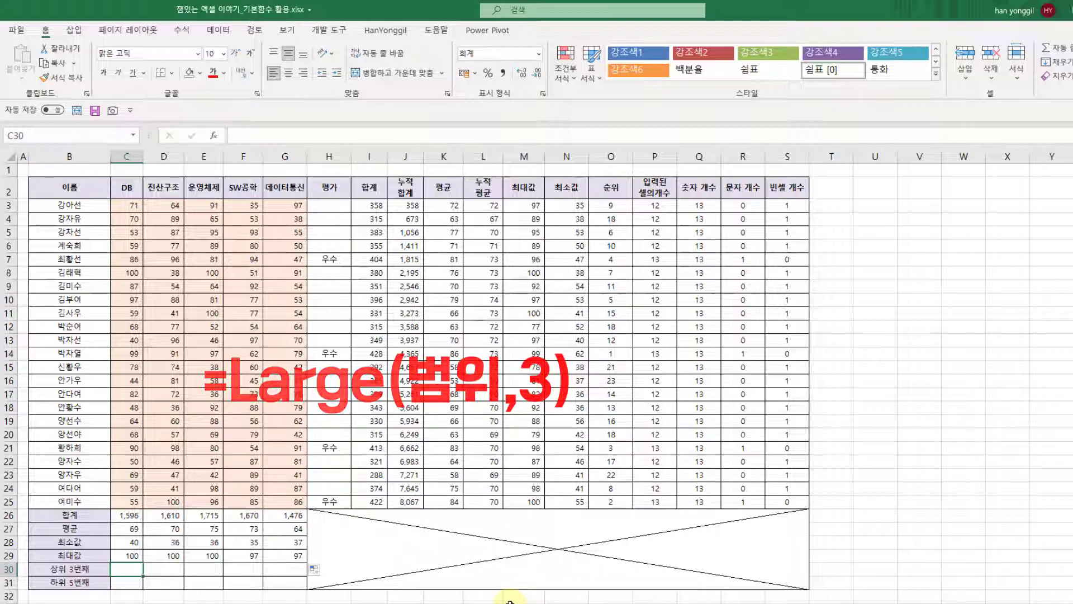
text(=)
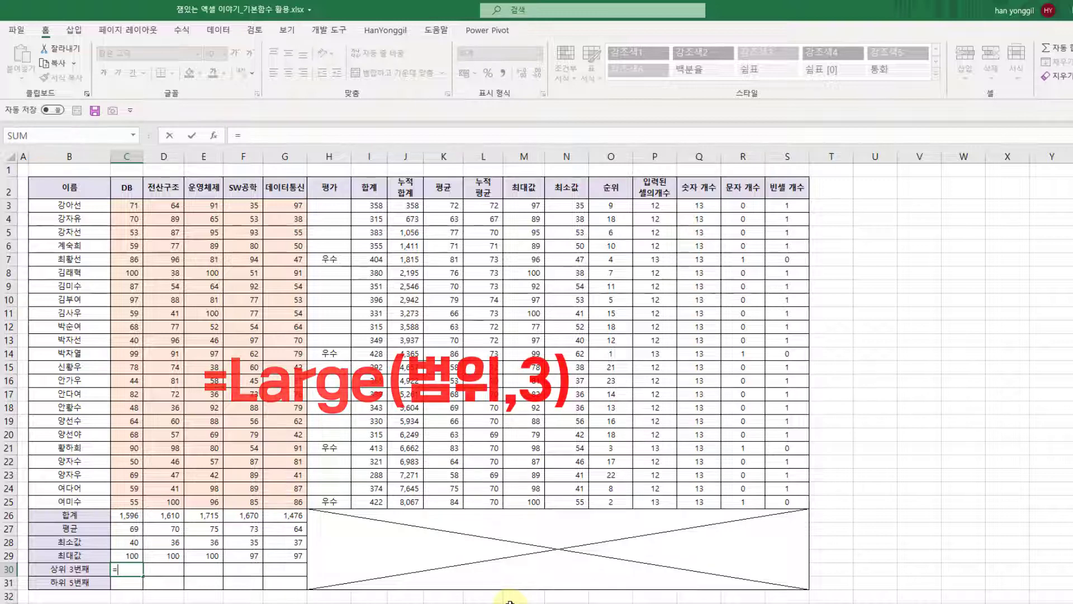
text(la)
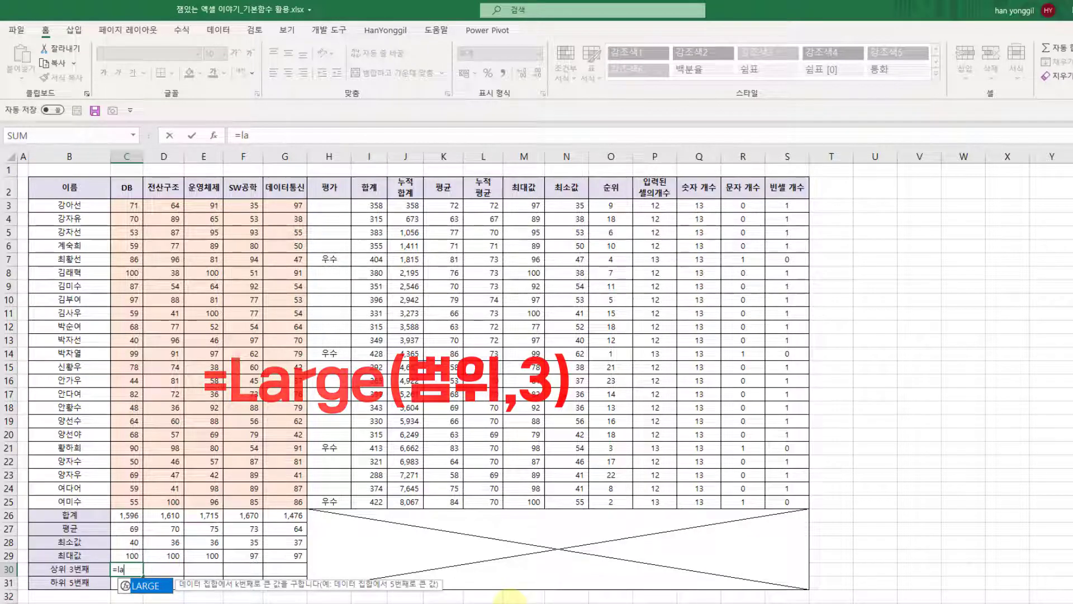
key(Tab)
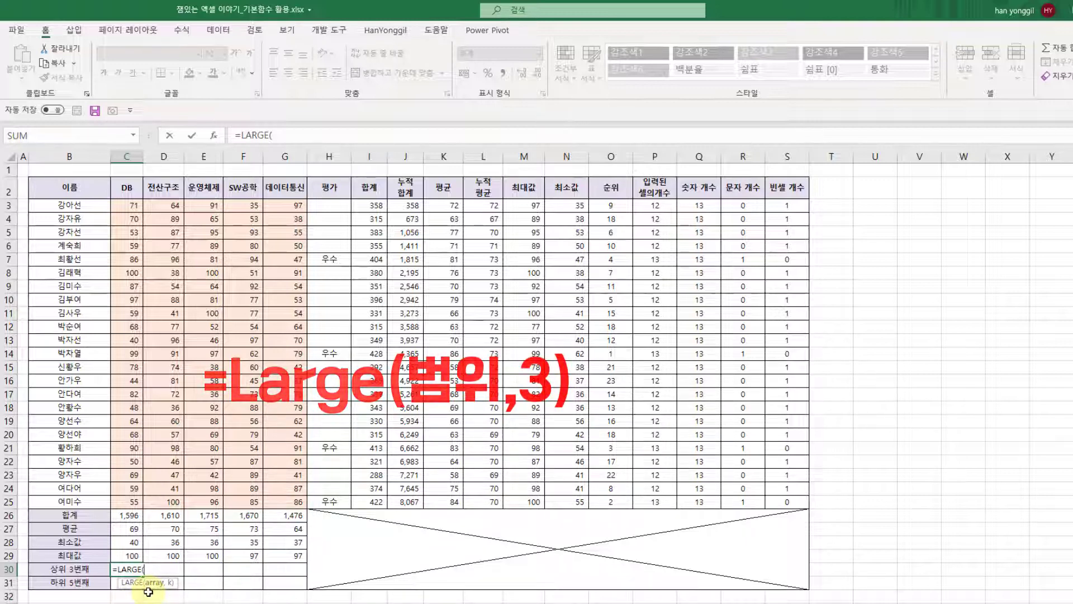
click(129, 206)
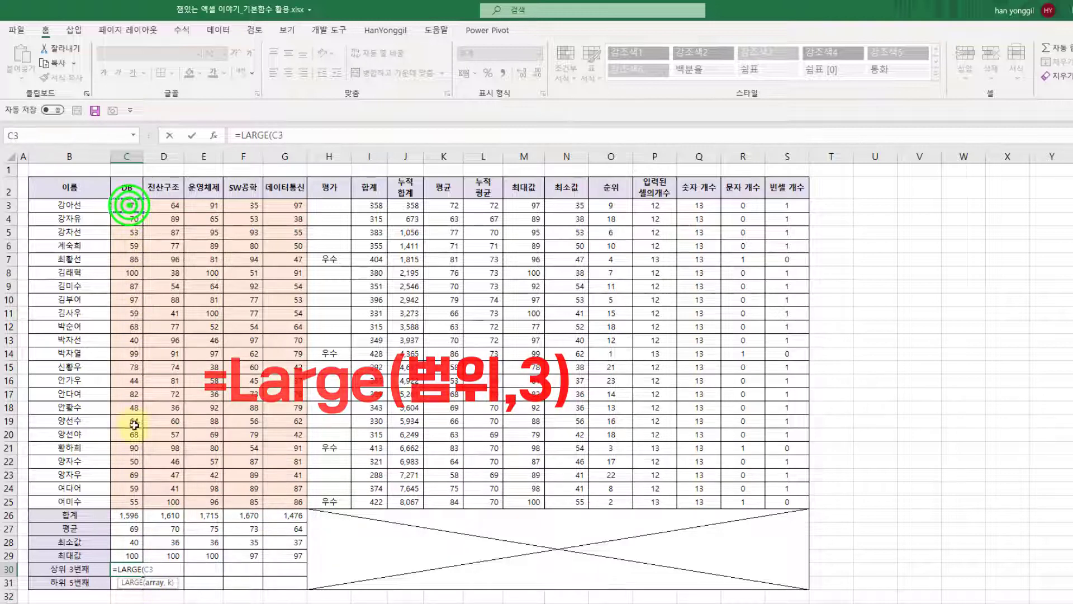
shift+click(135, 500)
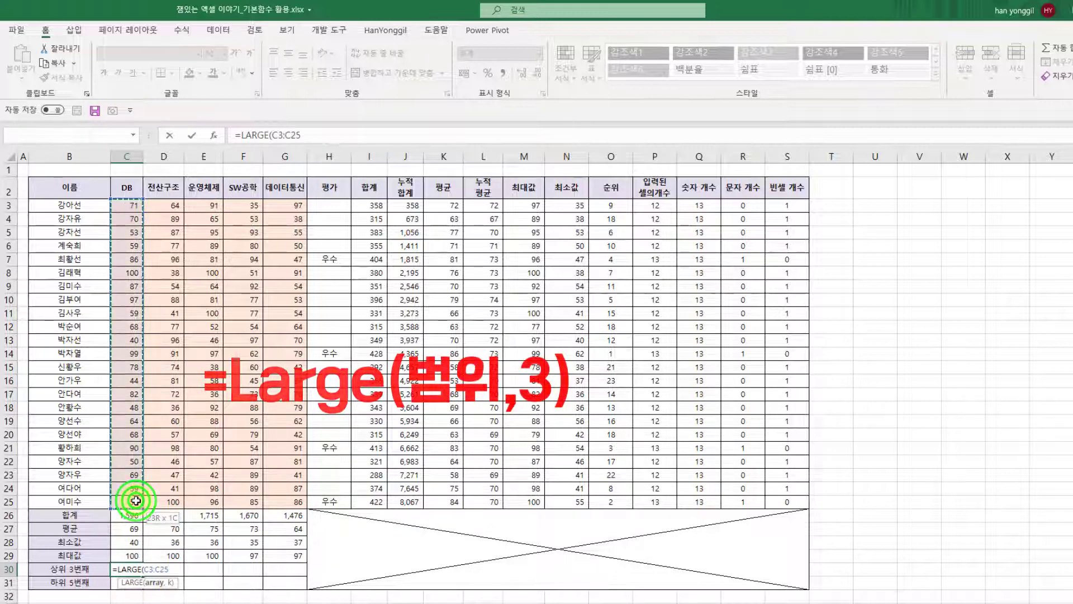
text(,)
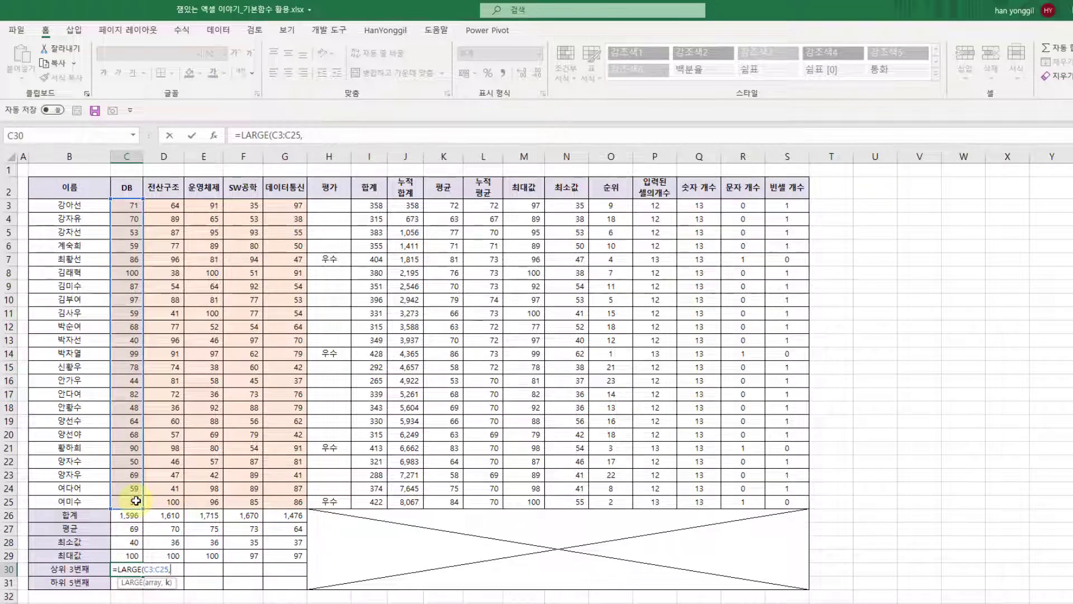
text(3)
key(Return)
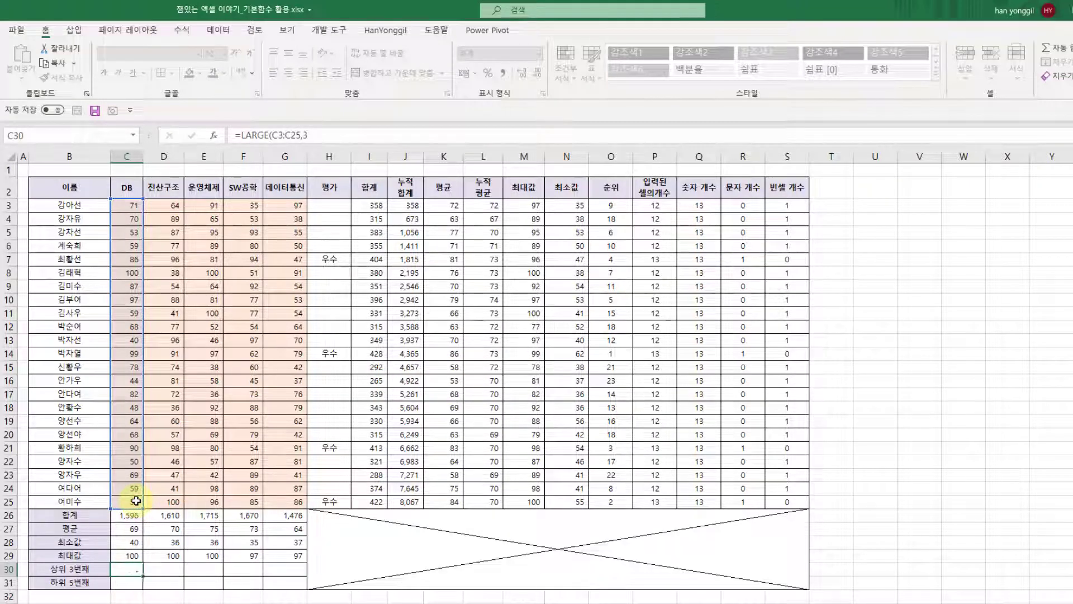
click(123, 566)
drag(143, 574, 288, 573)
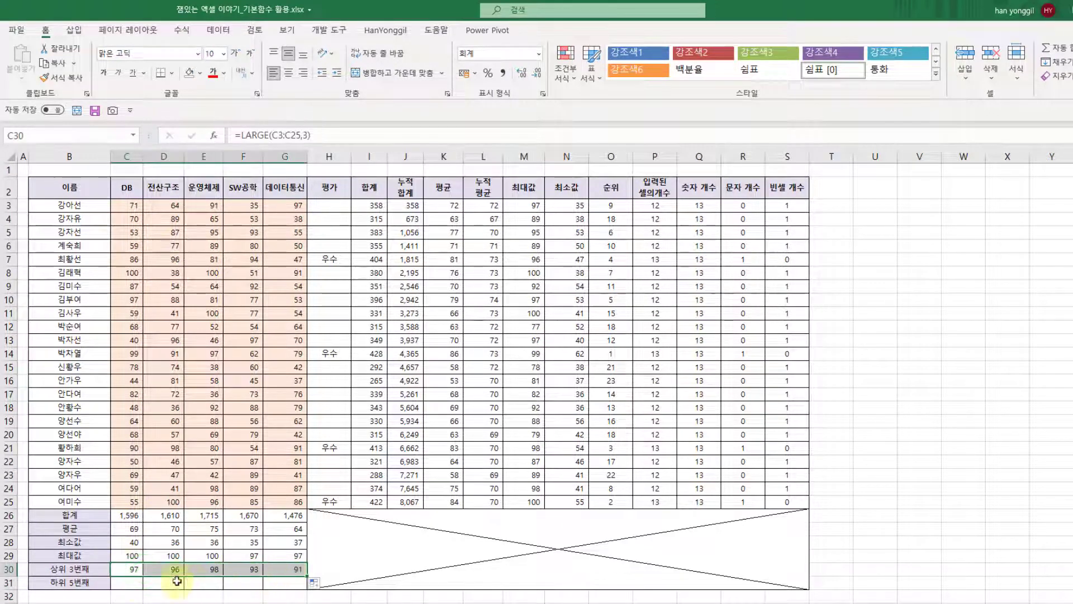
Find the fifth-lowest DB score in C31 with the formula =SMALL(C3:C25,5)
click(129, 583)
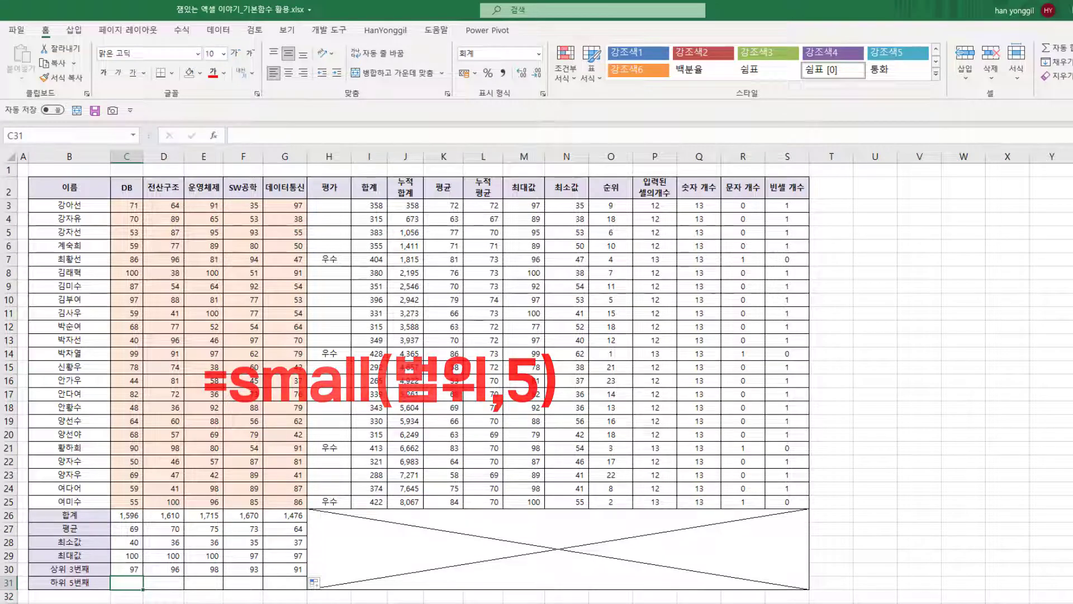
text(=)
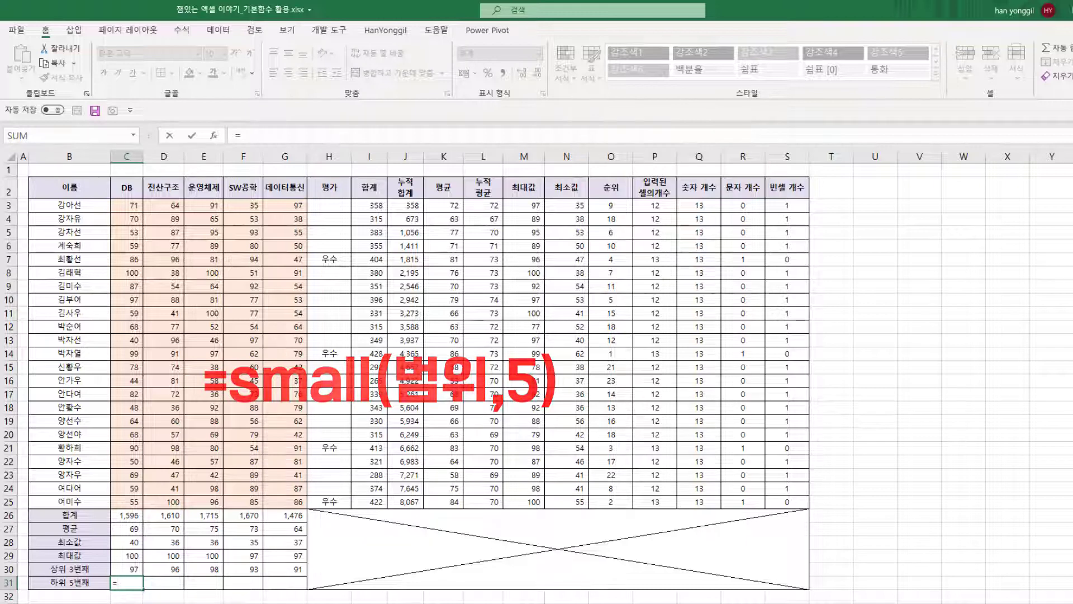
text(sm)
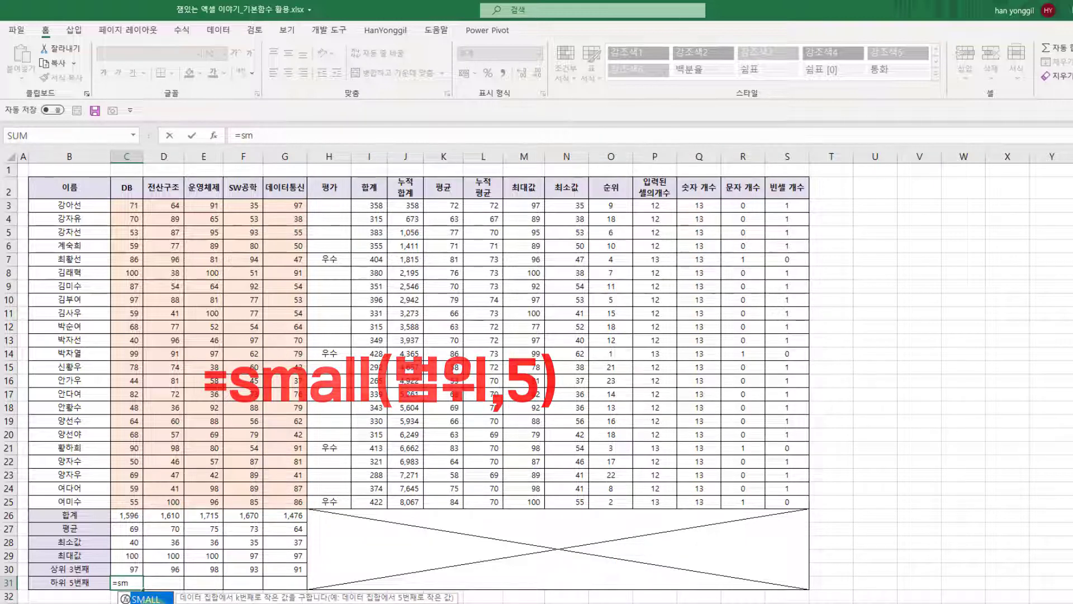
key(Tab)
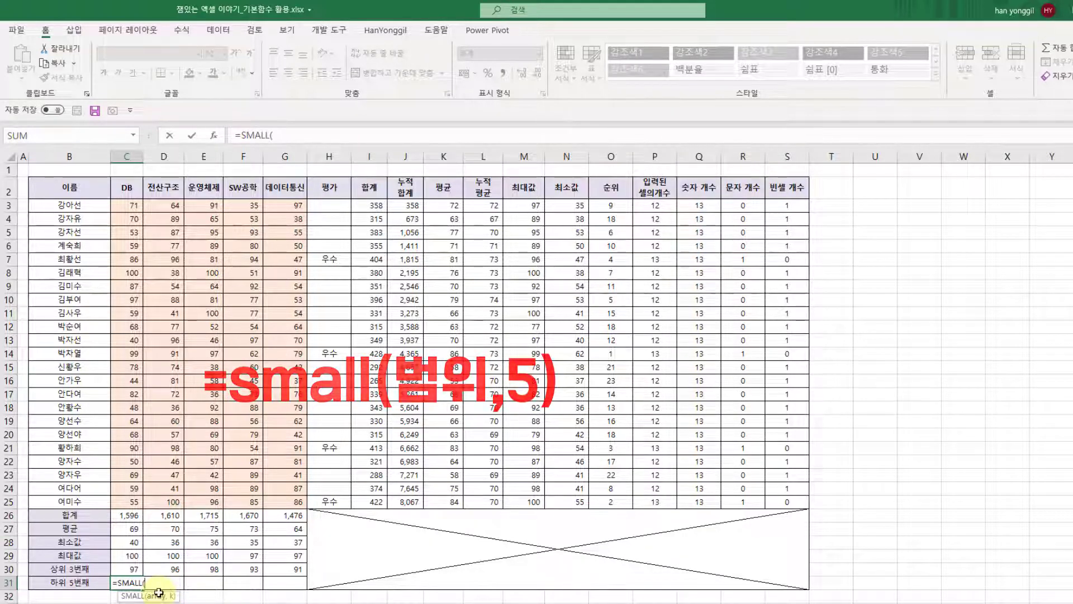
drag(127, 207, 125, 496)
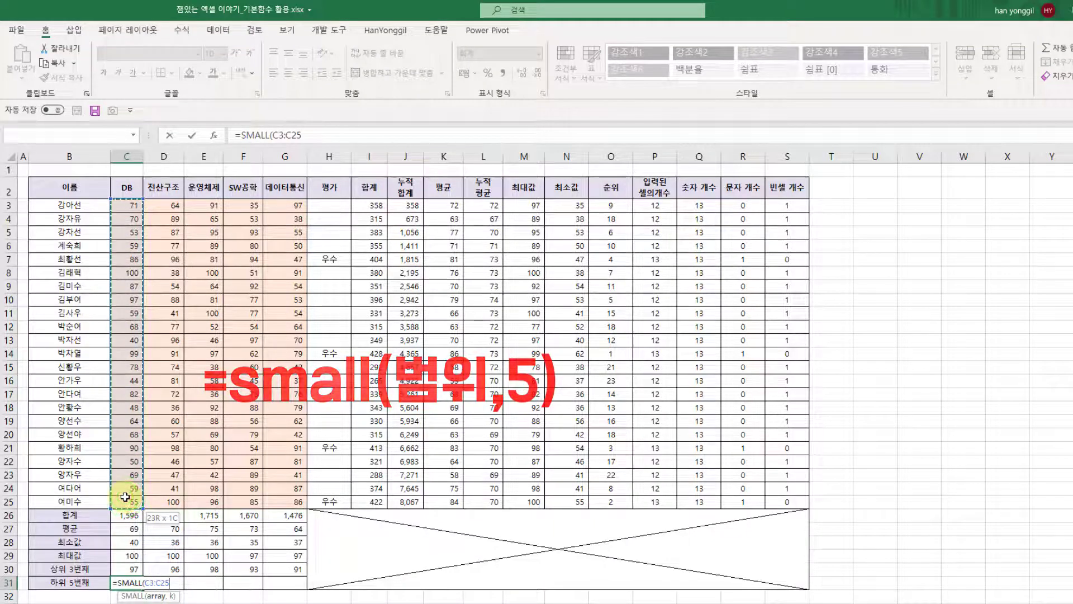
text(,)
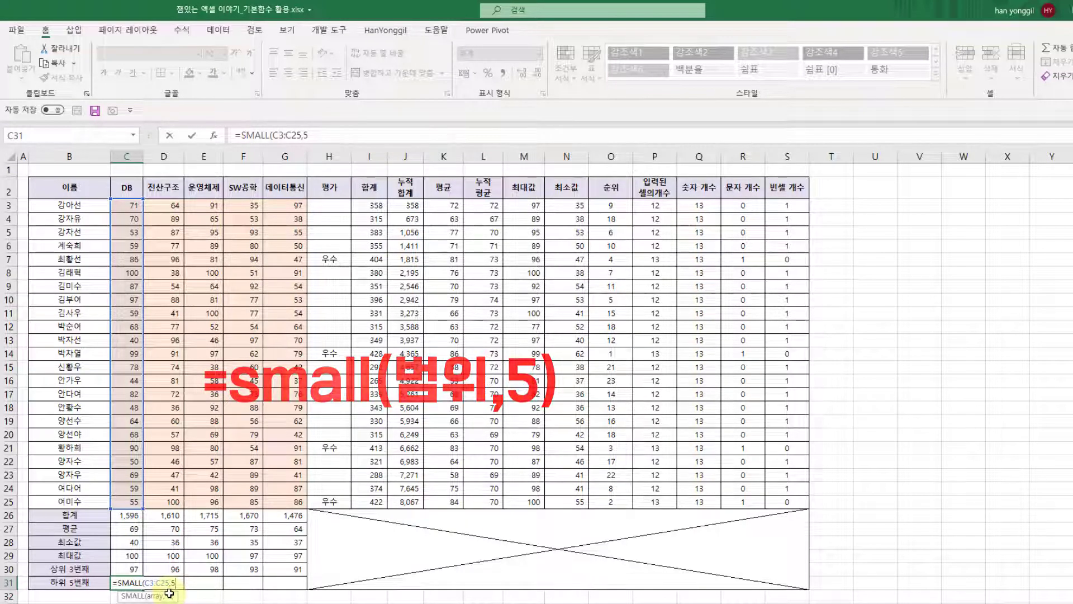
text(5)
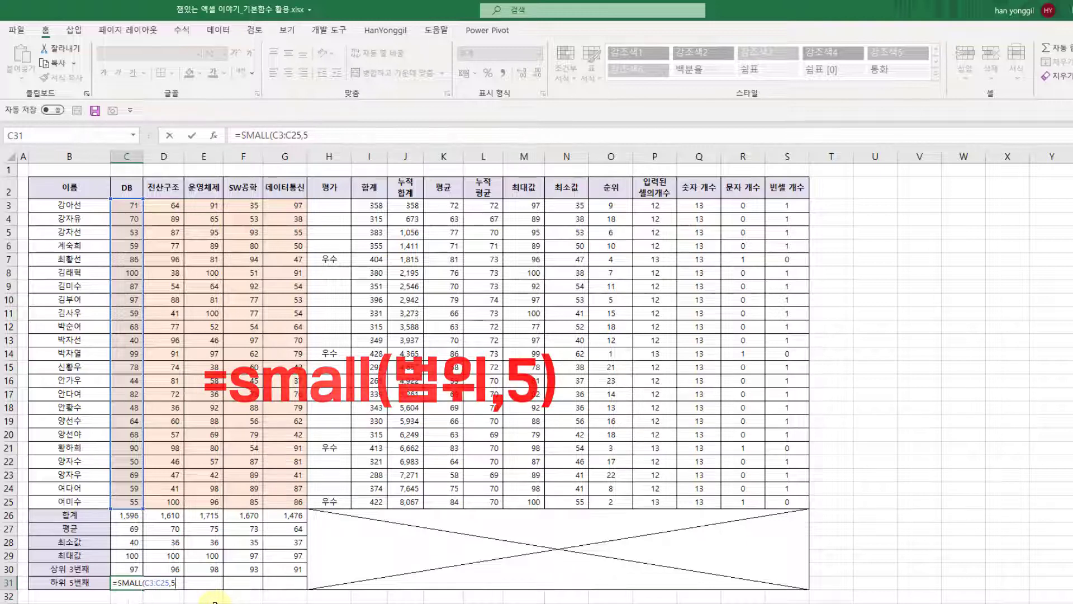
key(Return)
click(124, 585)
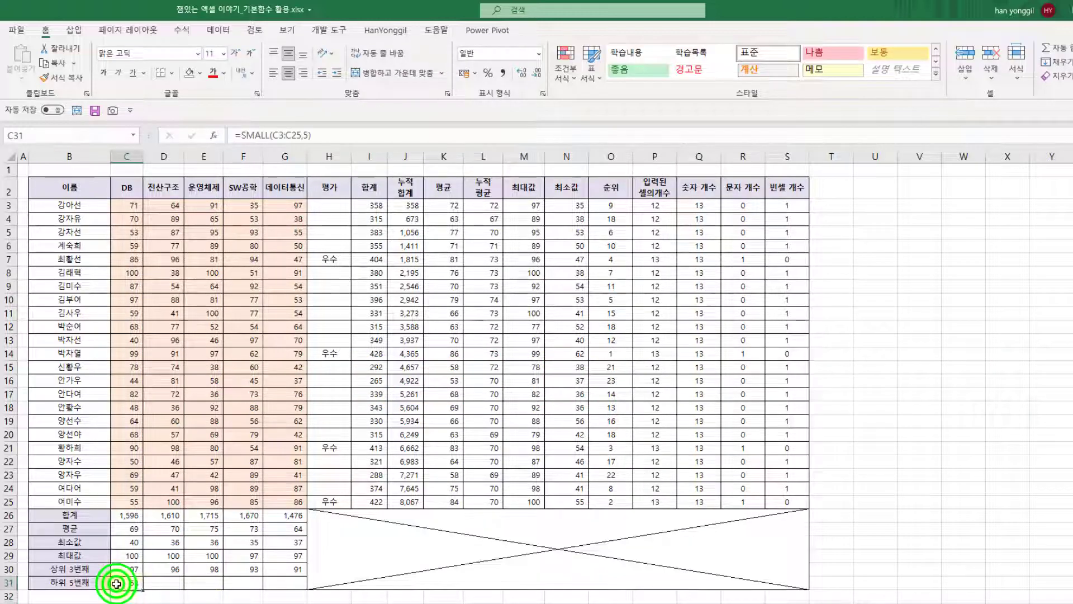
Fill the fifth-lowest score formula from C31 across to G31 for the remaining subjects
drag(144, 589, 287, 583)
click(504, 384)
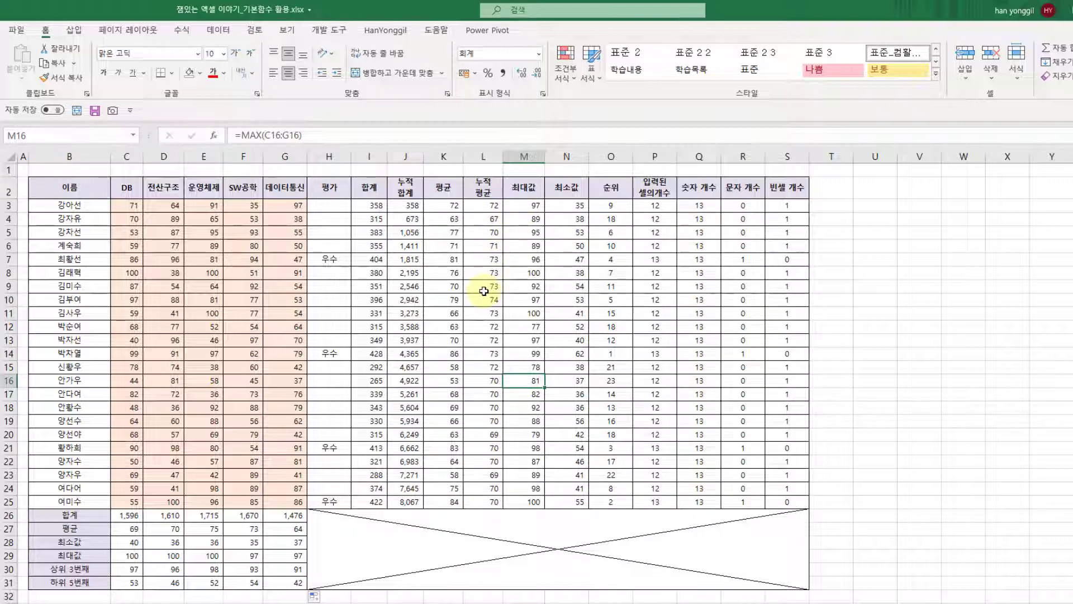
Review the total, cumulative total and average formulas in I3, J3 and K3, along with the function reference list below the table
double_click(365, 205)
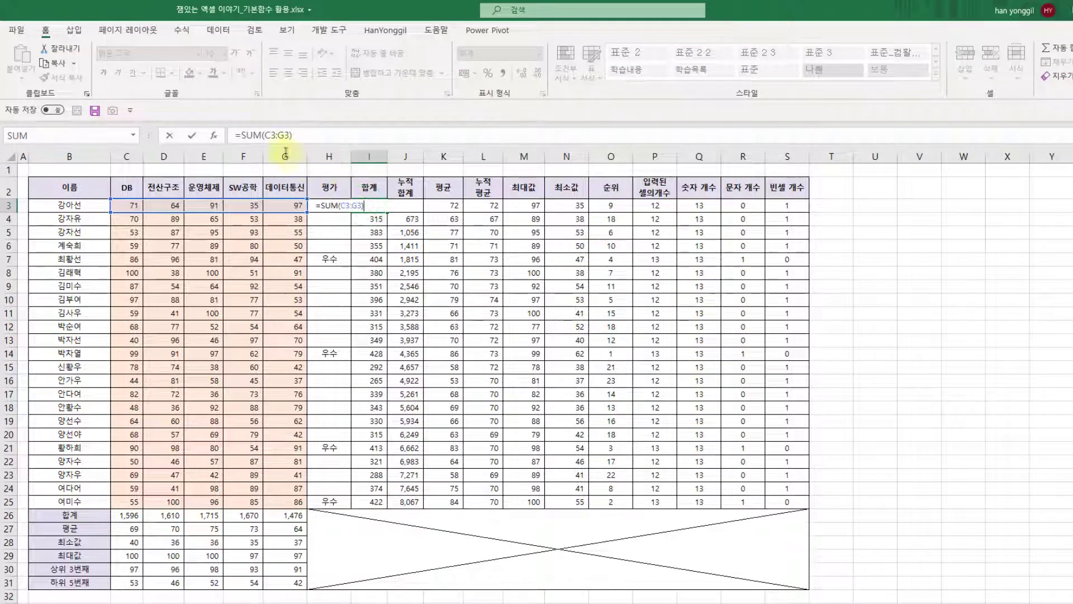
key(Escape)
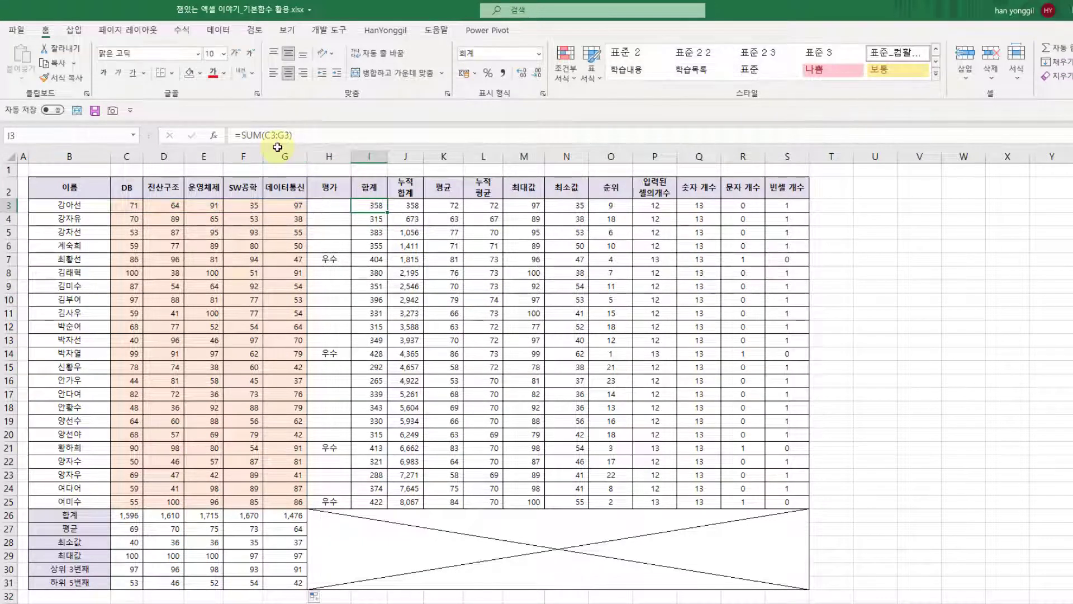
double_click(408, 207)
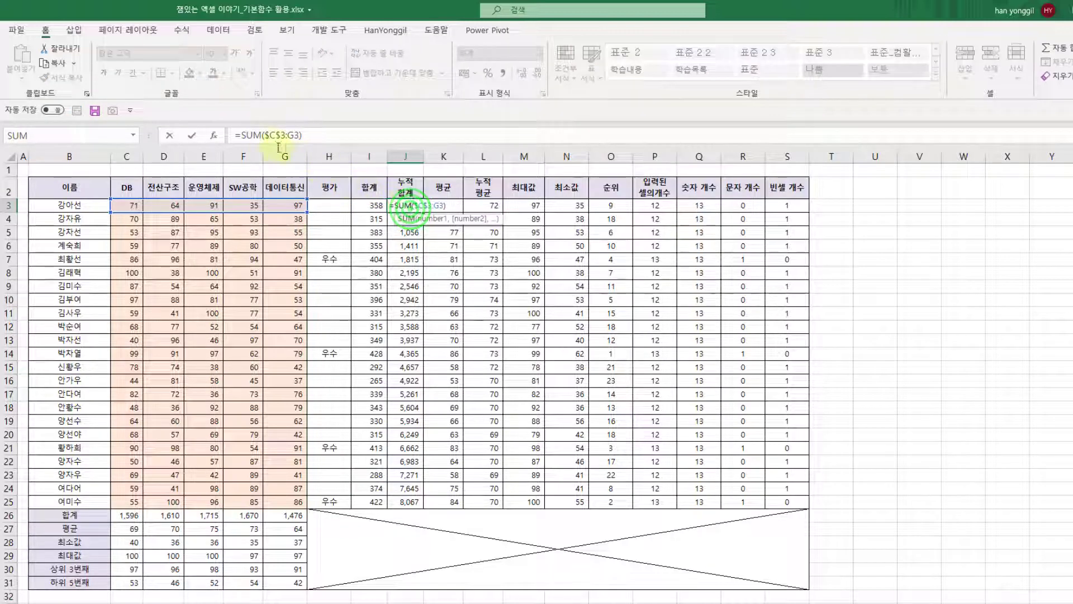
key(Return)
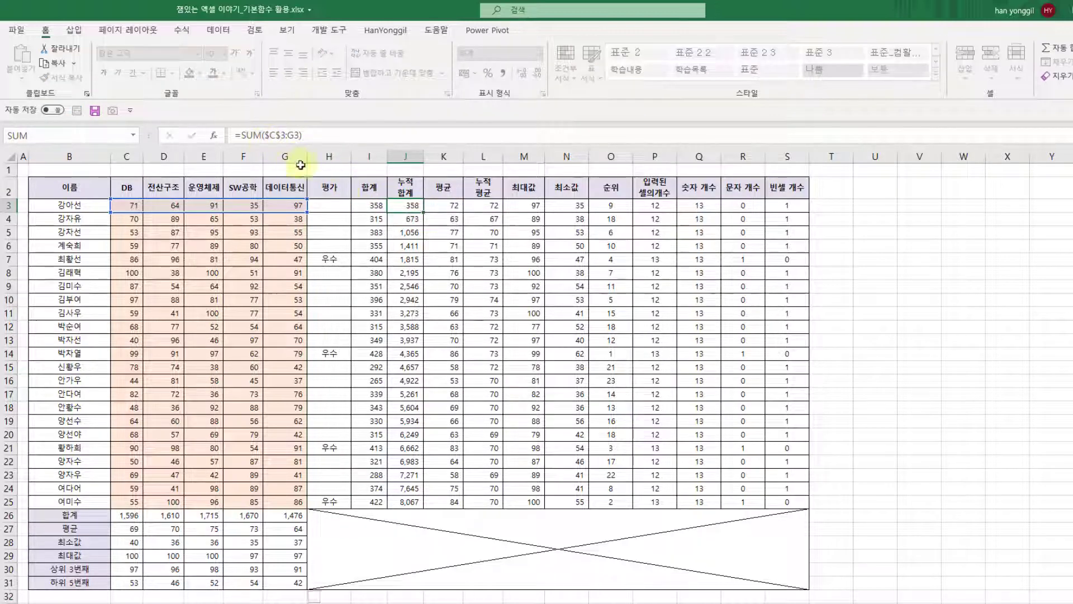
click(399, 230)
scroll(379, 234, down, 5)
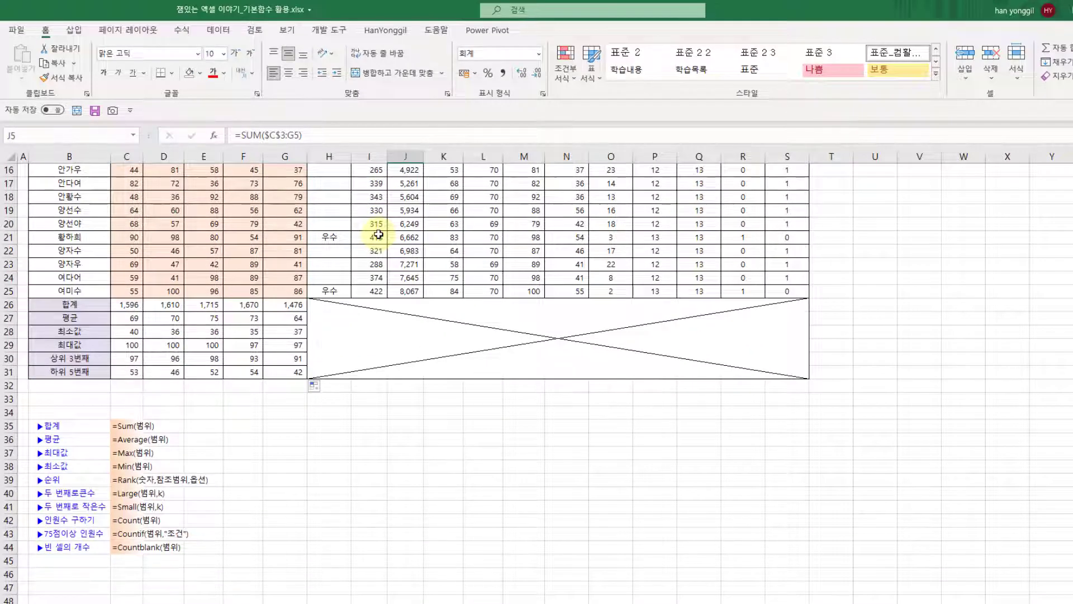
scroll(378, 234, up, 5)
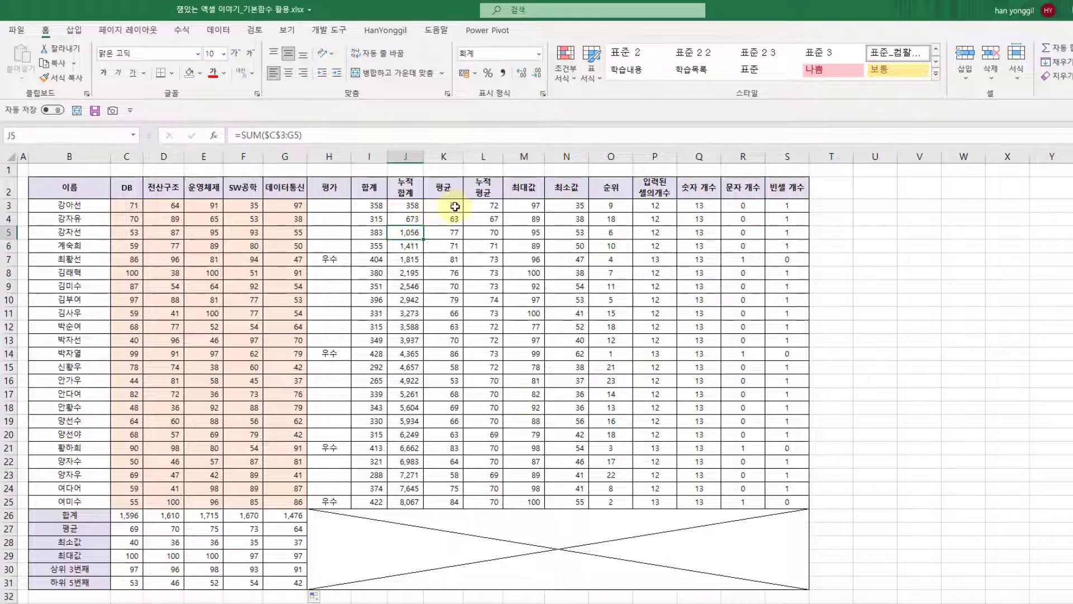
double_click(457, 206)
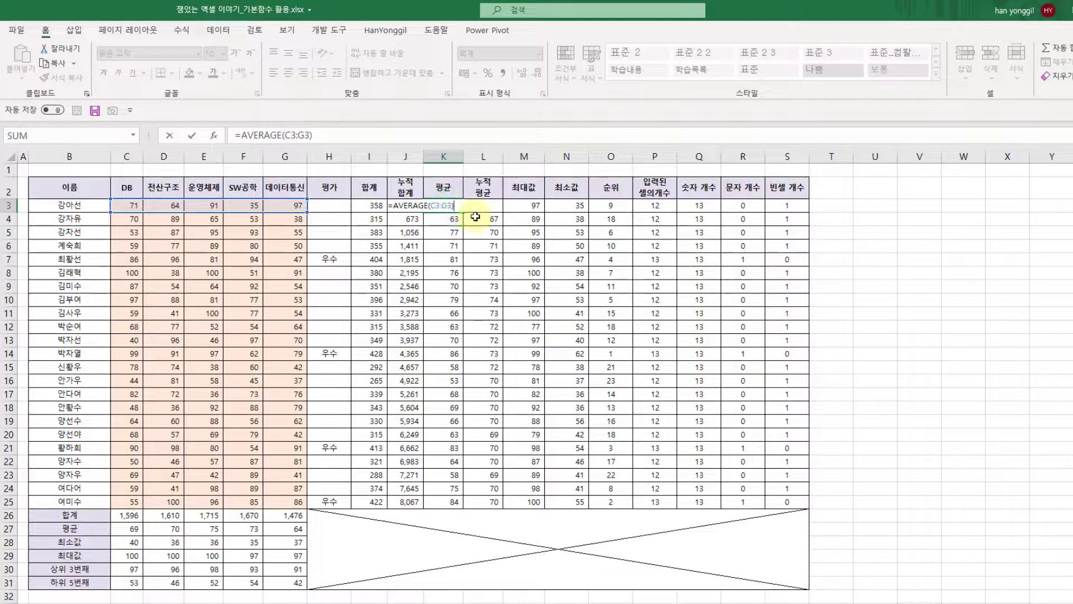
click(475, 217)
click(720, 318)
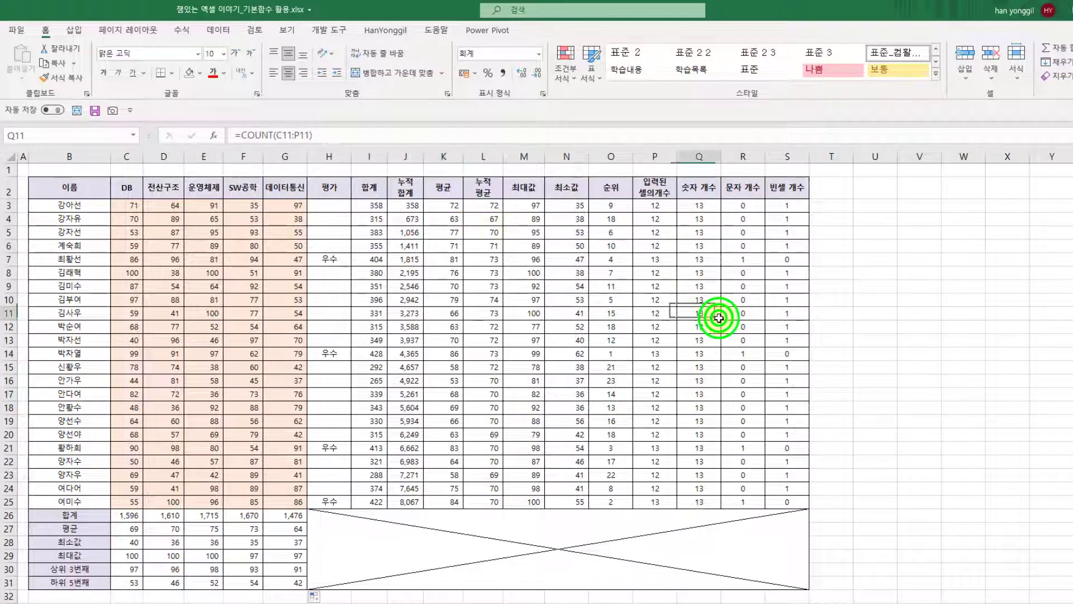